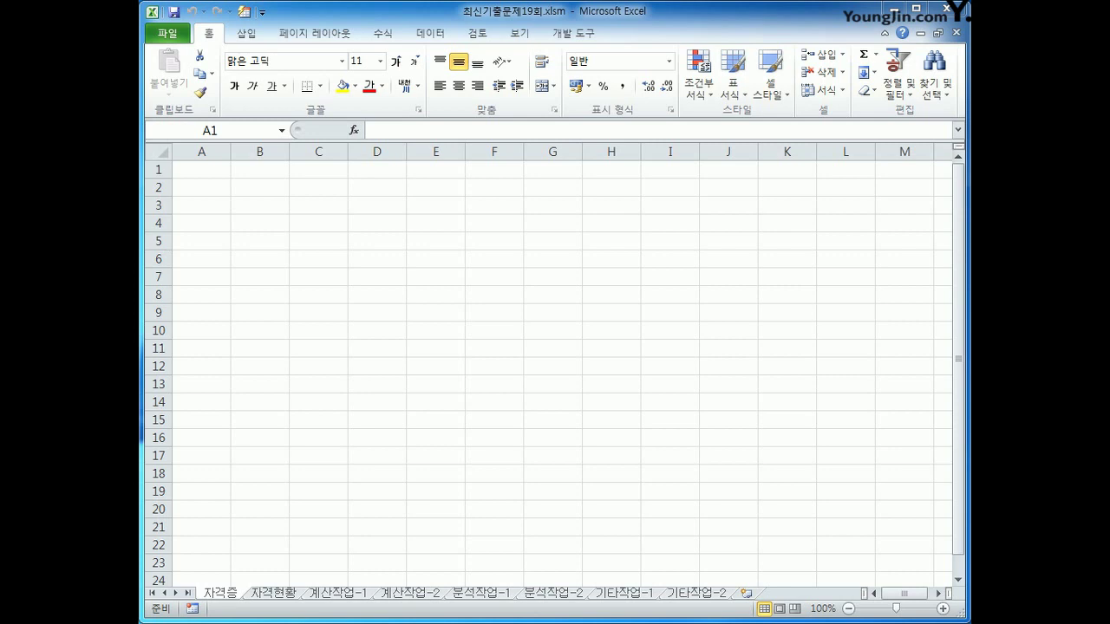
Step: Start a Microsoft Query import at cell A1 of the 자격증 sheet, using MS Access Database as the data source
click(212, 174)
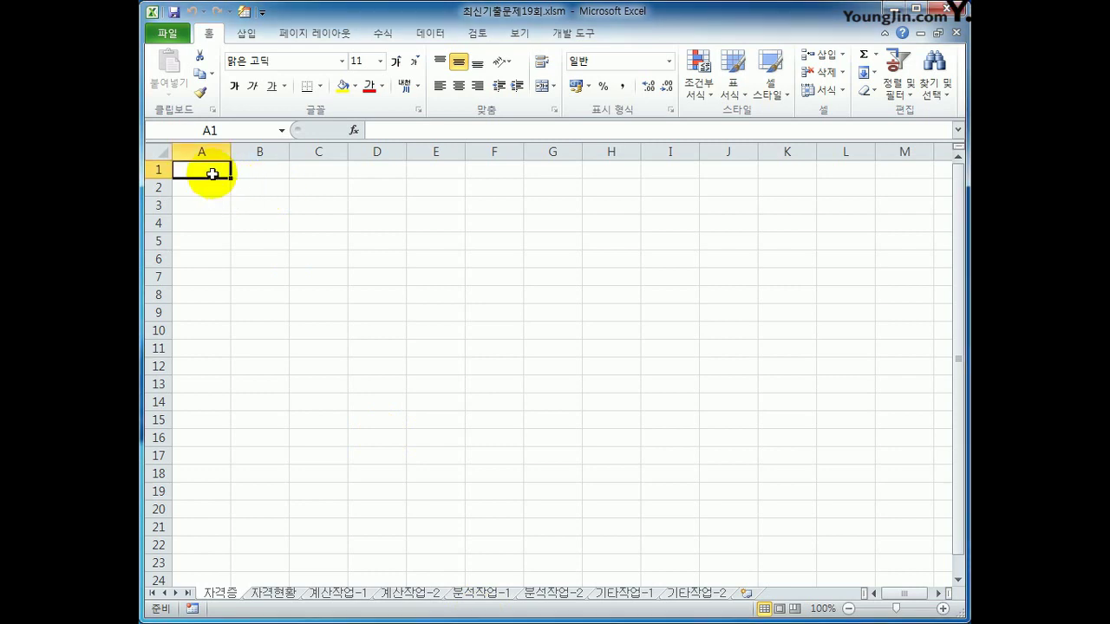
click(430, 35)
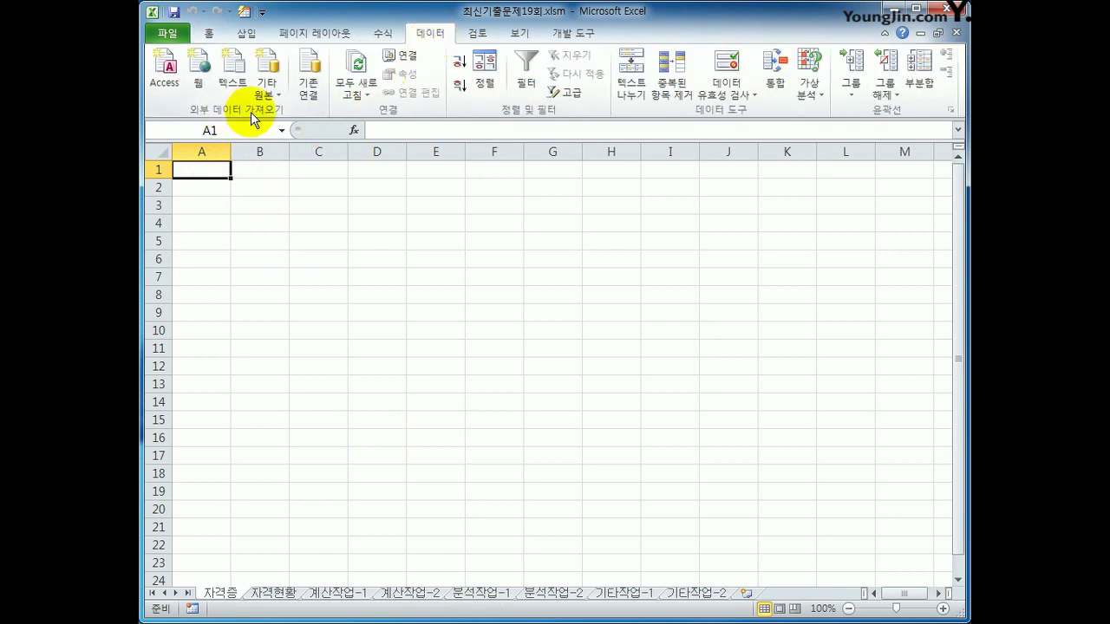
click(266, 78)
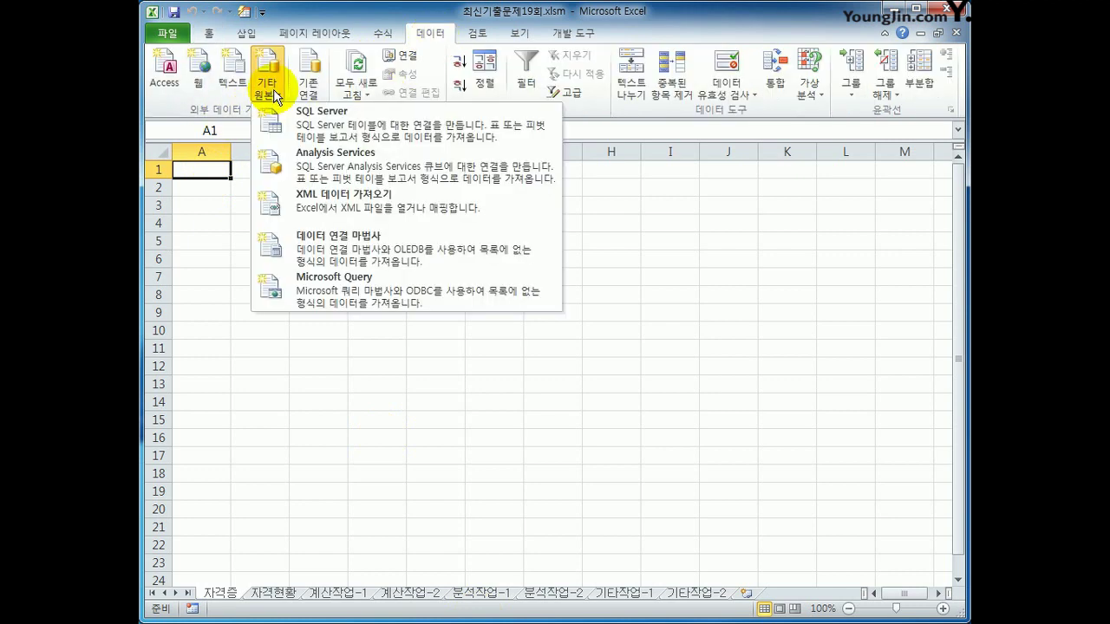
click(378, 287)
drag(347, 285, 541, 227)
click(401, 299)
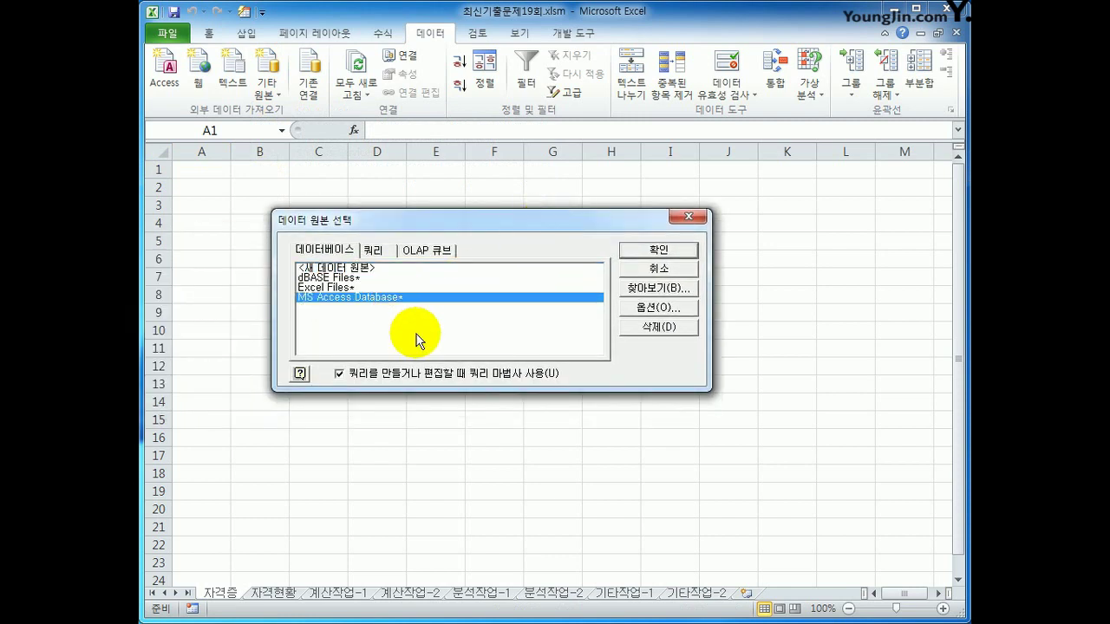
click(631, 253)
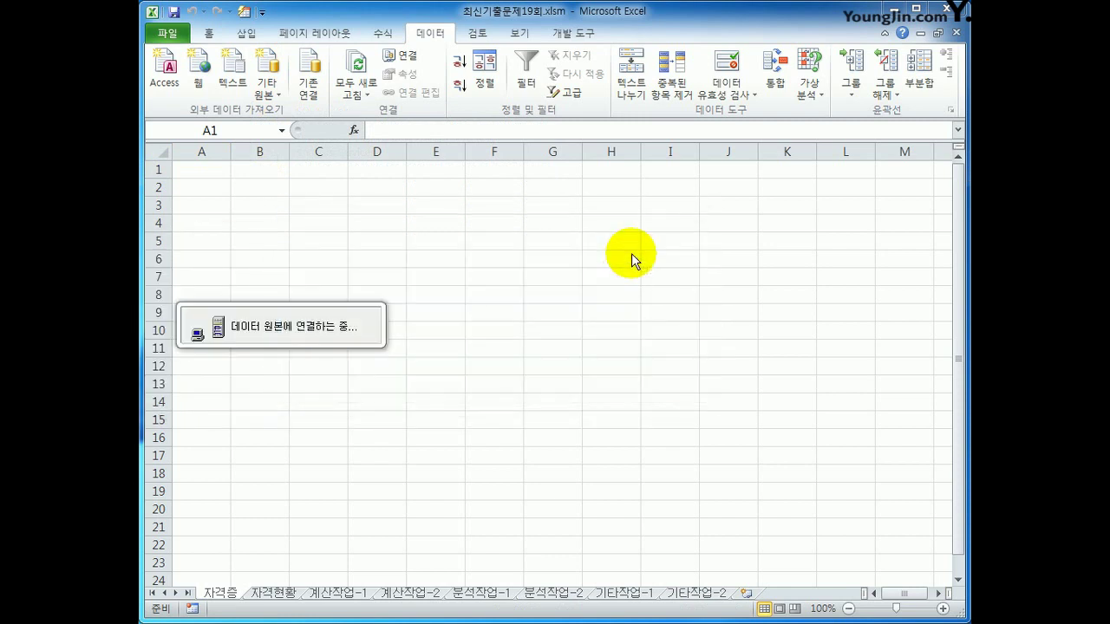
Step: Connect to the database 자격매출.accdb in the folder c:\컴활1급(기출)\스프레드시트\기출문제
drag(535, 132, 570, 146)
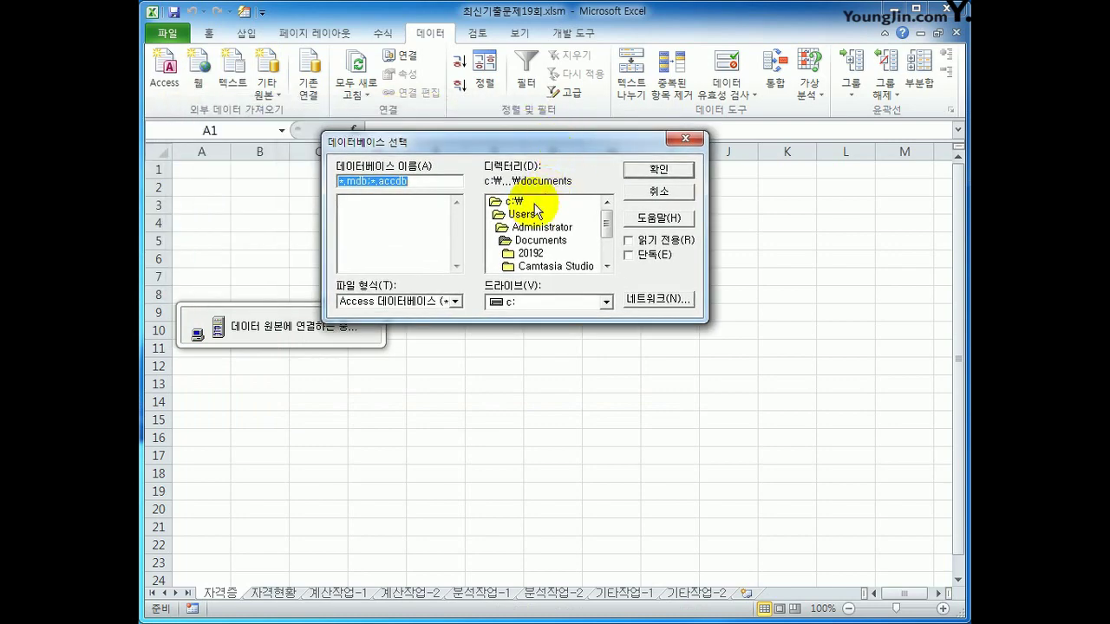
double_click(512, 201)
drag(605, 219, 607, 251)
click(573, 241)
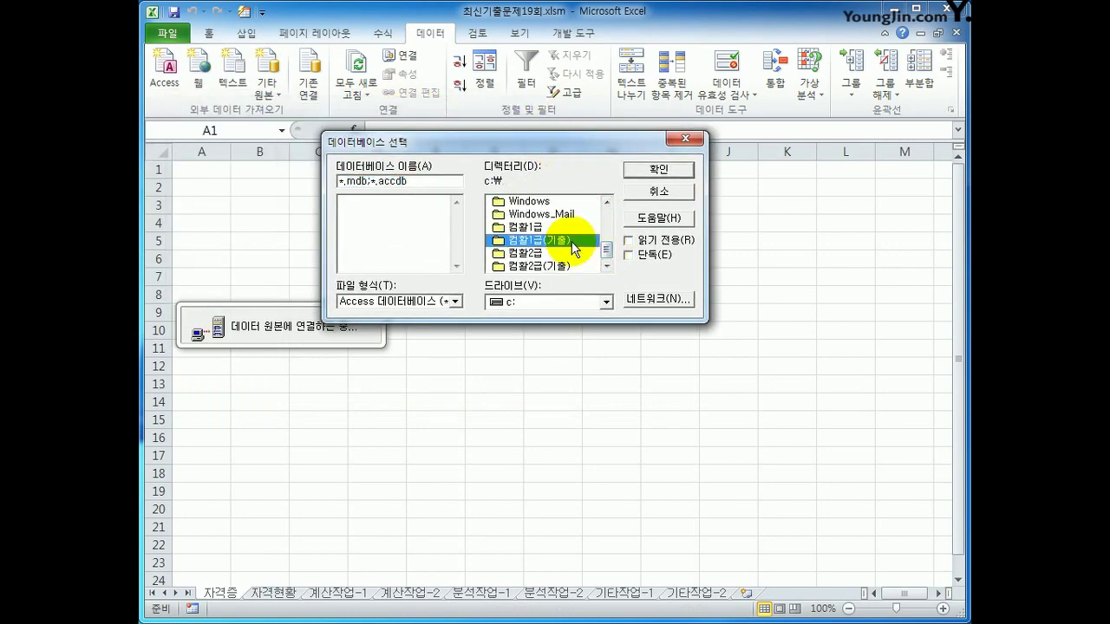
double_click(573, 243)
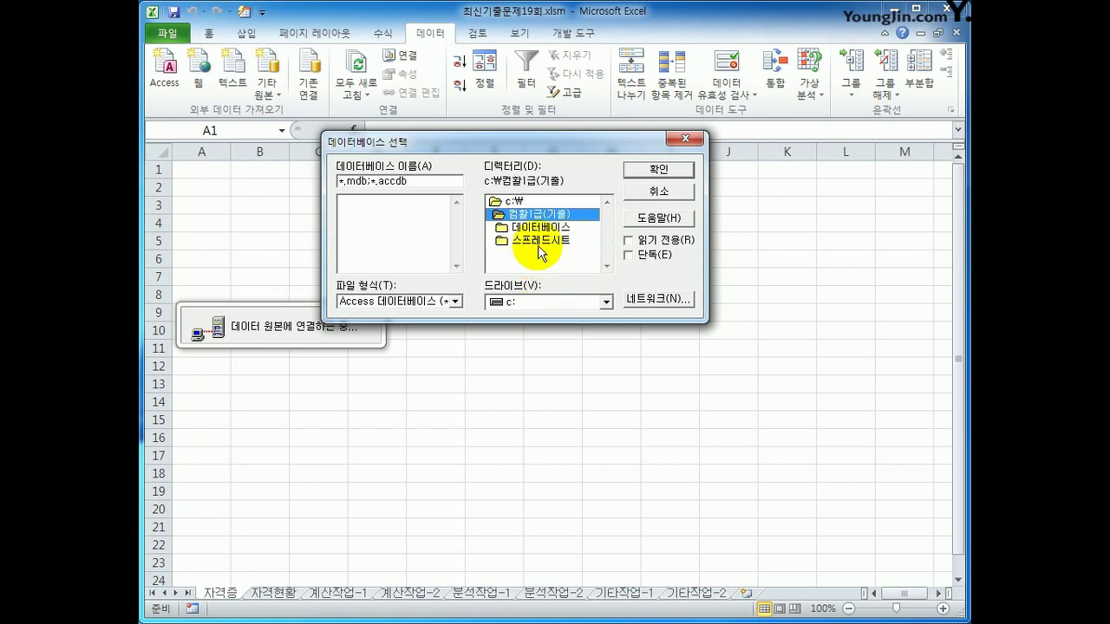
click(541, 241)
double_click(541, 241)
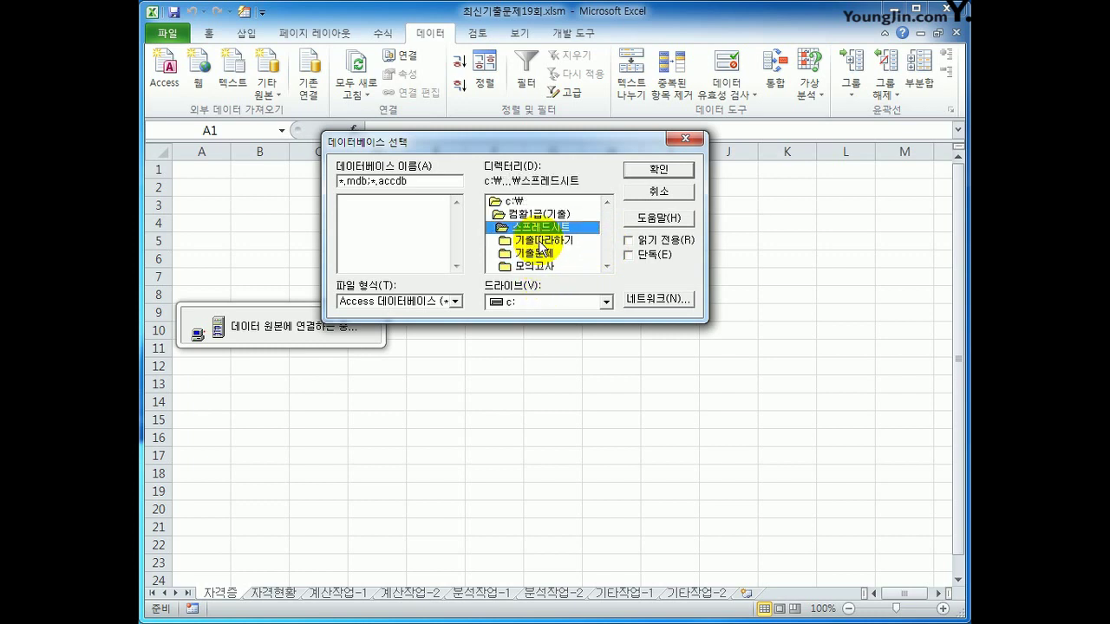
double_click(566, 254)
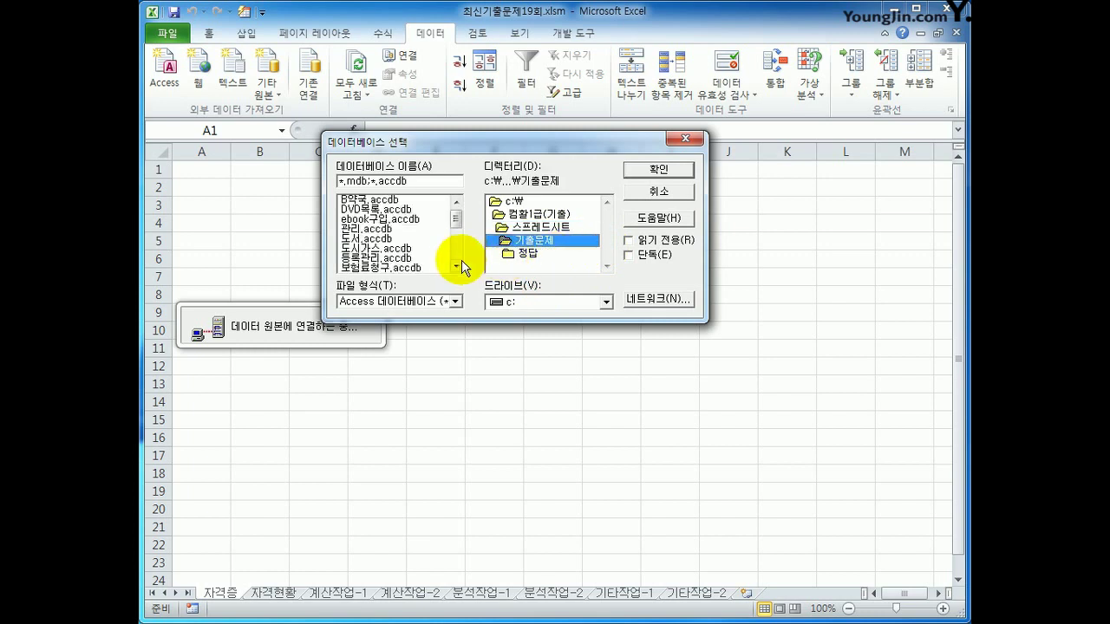
drag(455, 218, 455, 241)
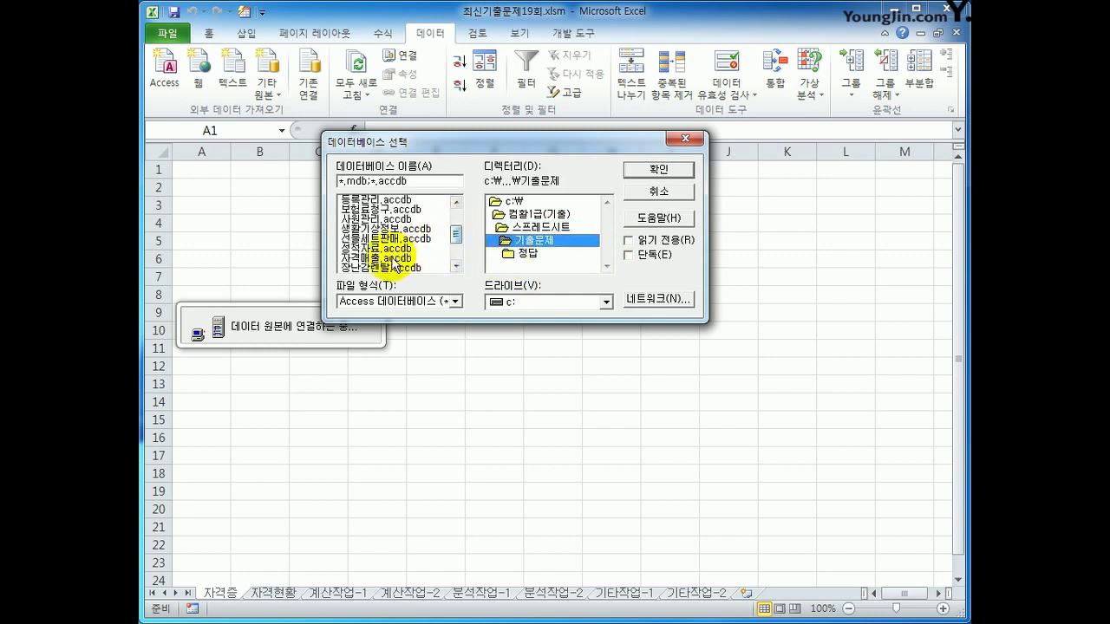
click(384, 257)
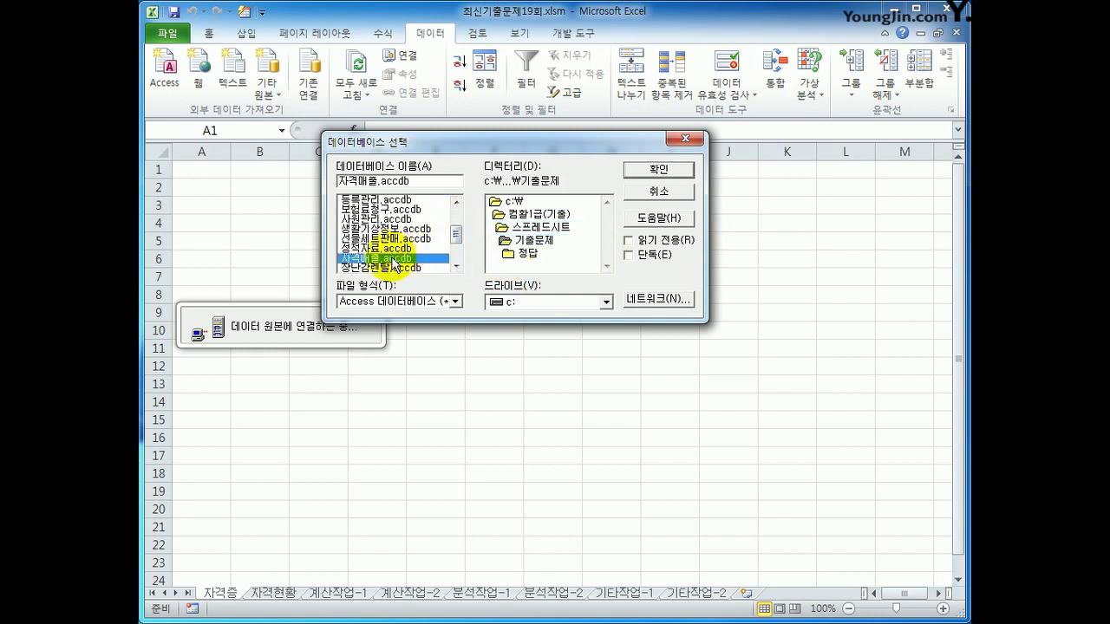
click(669, 170)
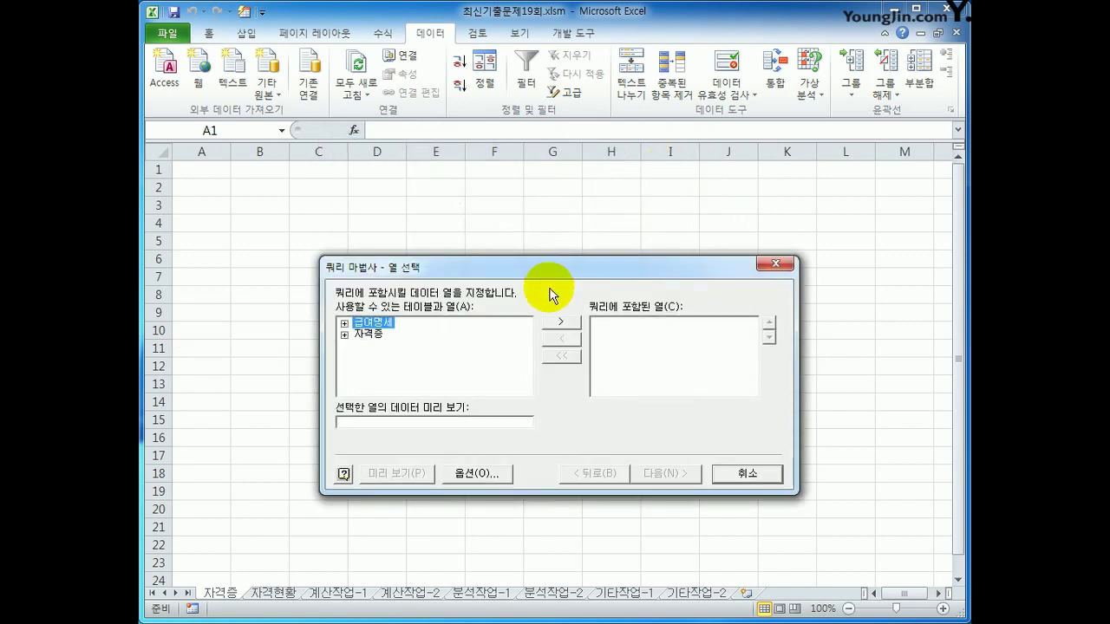
Step: Include the columns 성명, 학번, 학과, 자격증명 and 취득일자 from the 자격증 table, in that order, in the query
double_click(366, 333)
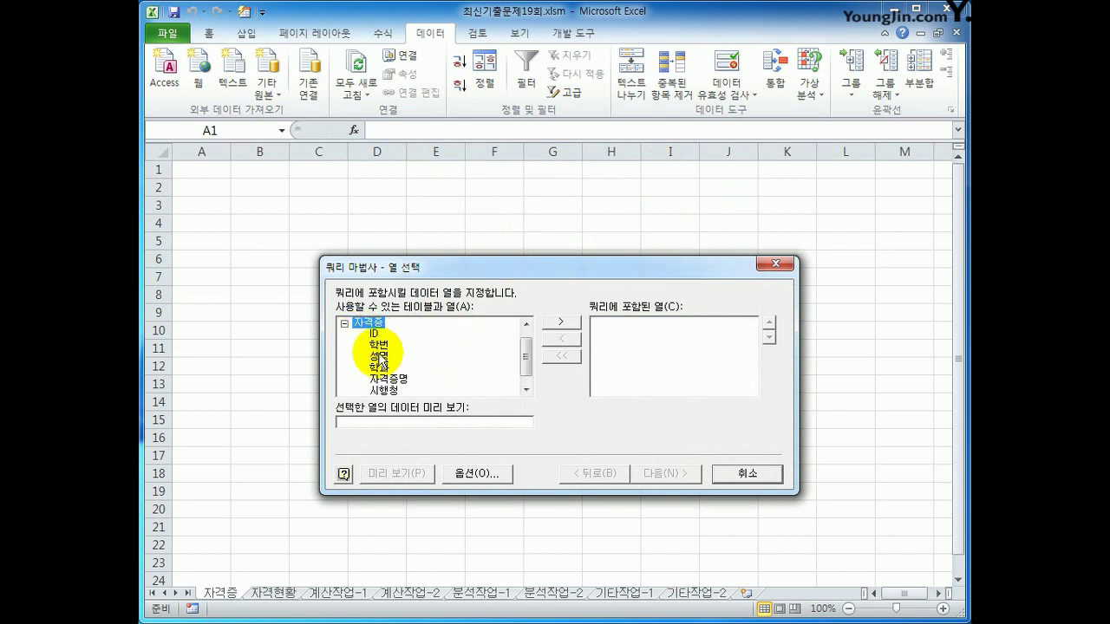
double_click(379, 356)
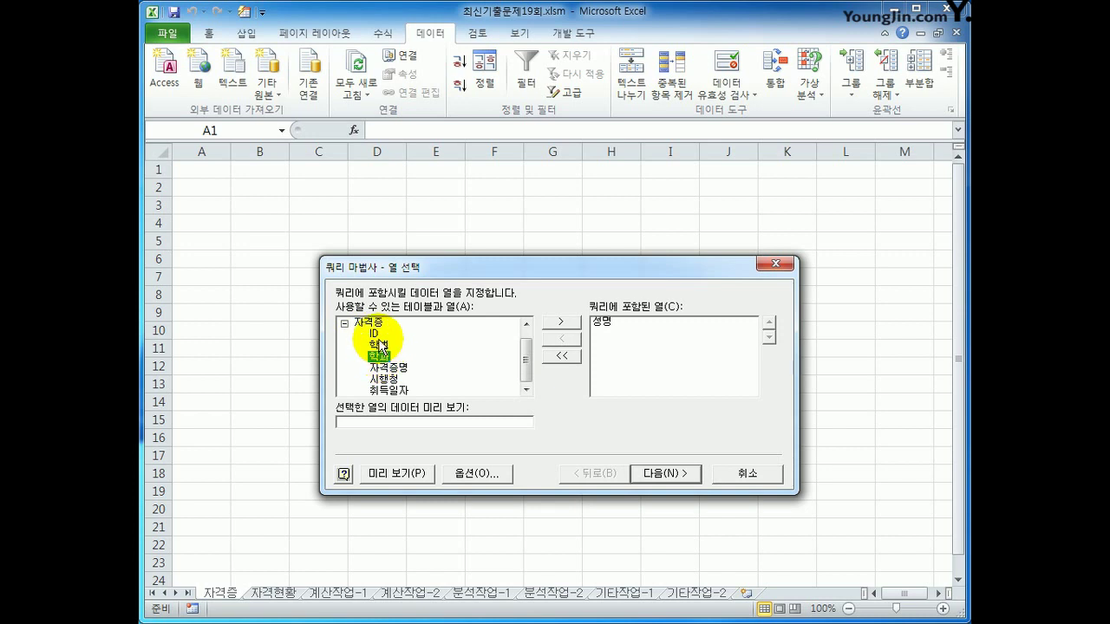
double_click(380, 345)
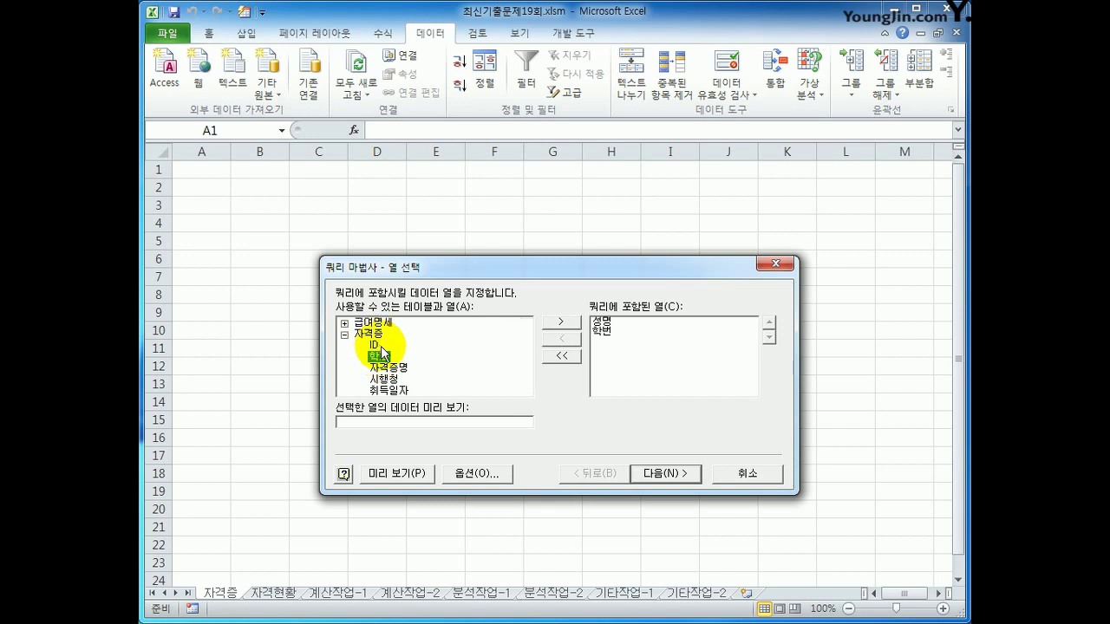
double_click(382, 356)
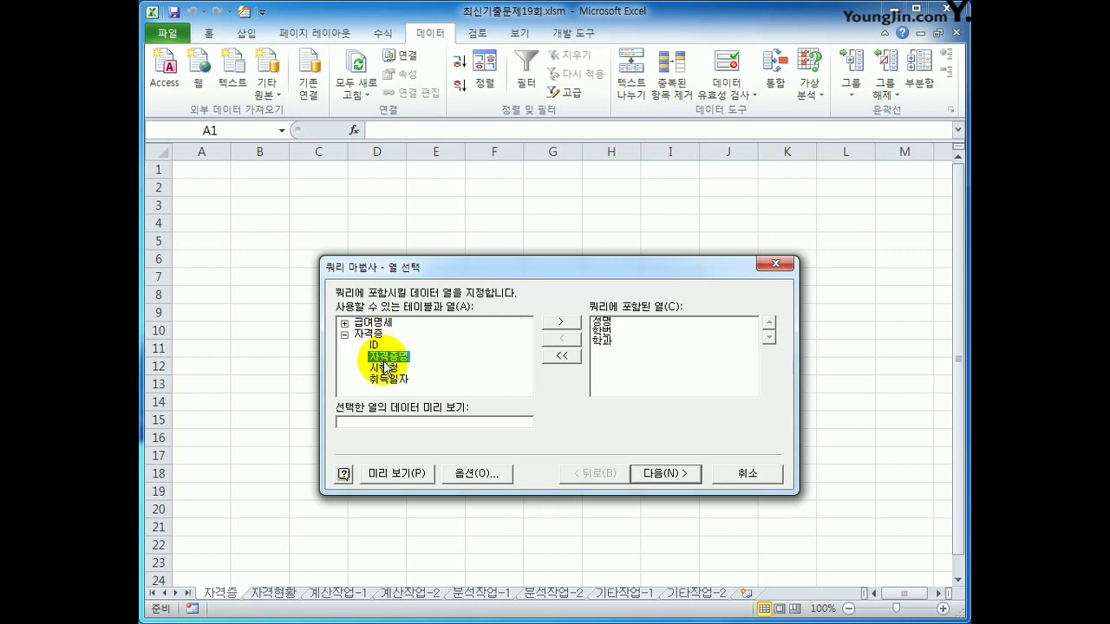
double_click(384, 357)
double_click(386, 369)
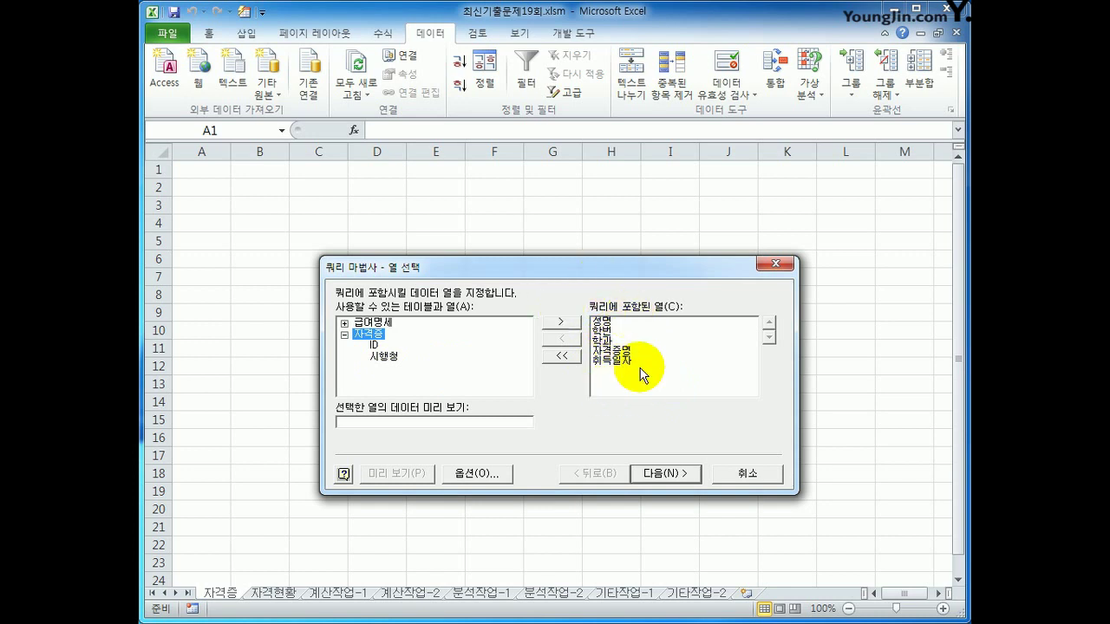
click(663, 477)
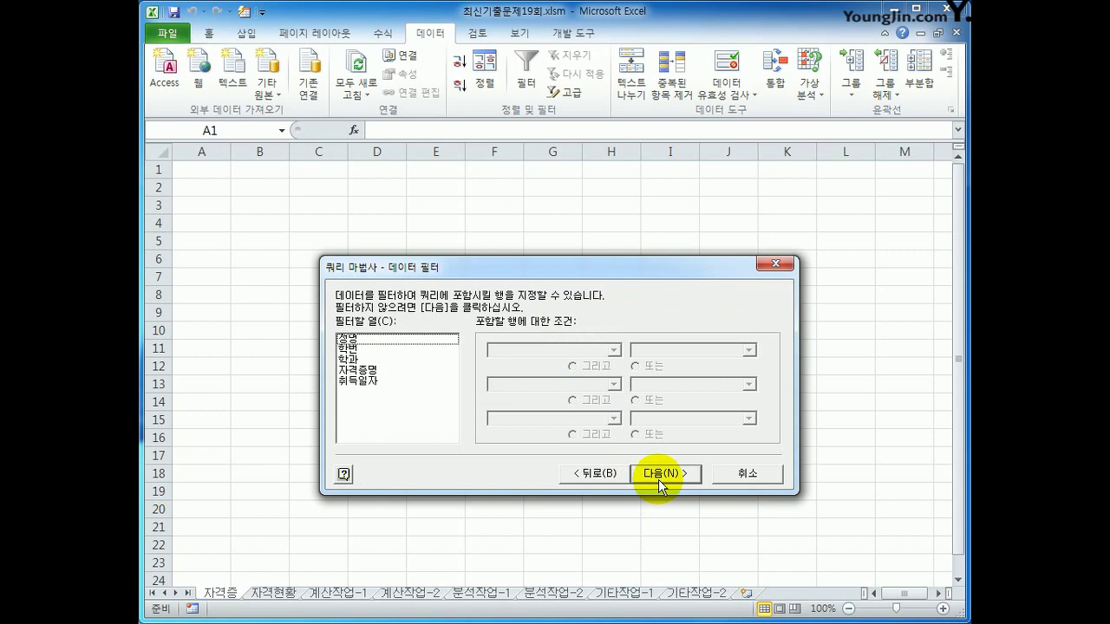
Step: Filter the query rows on 자격증명 with the condition 포함하는 값 (contains) 컴퓨터활용능력
click(394, 370)
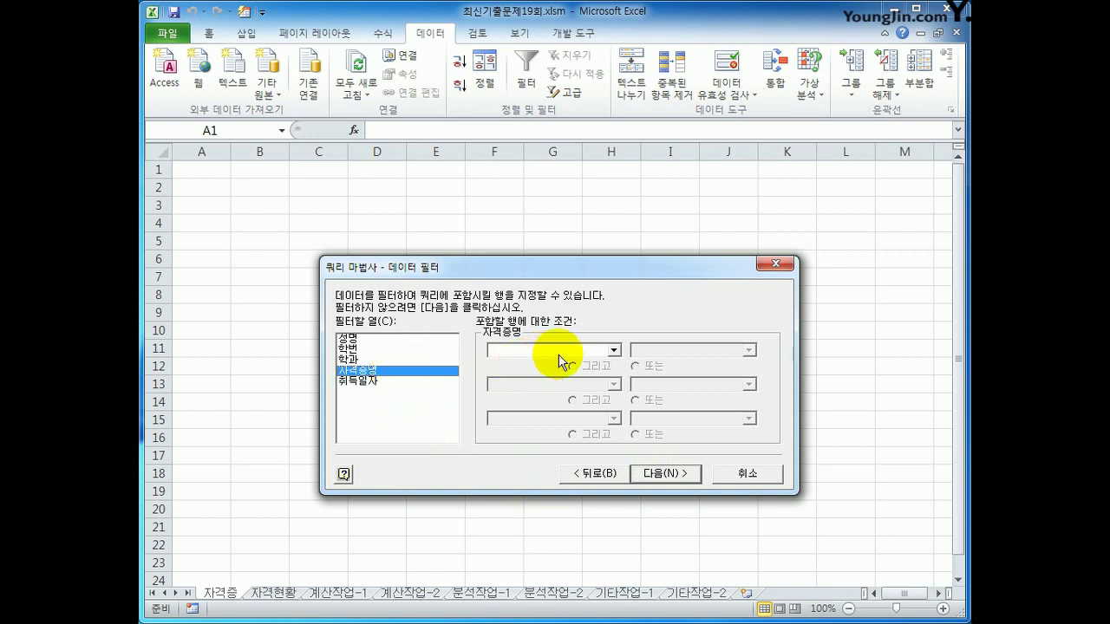
click(613, 351)
drag(619, 394, 619, 403)
click(584, 434)
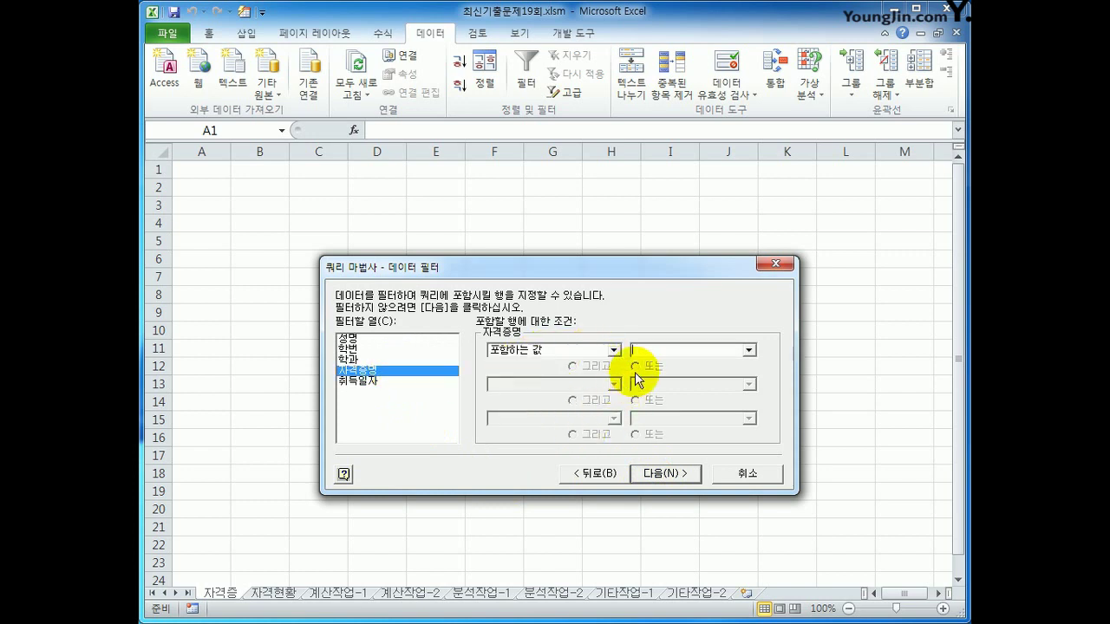
click(644, 355)
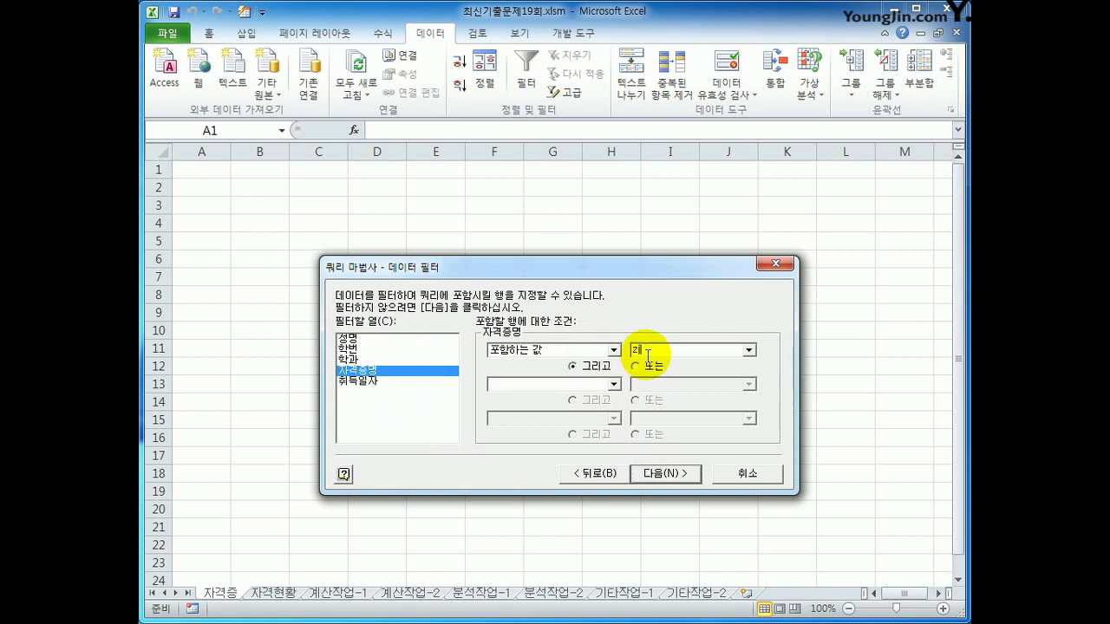
text(컴퓨터활용능력)
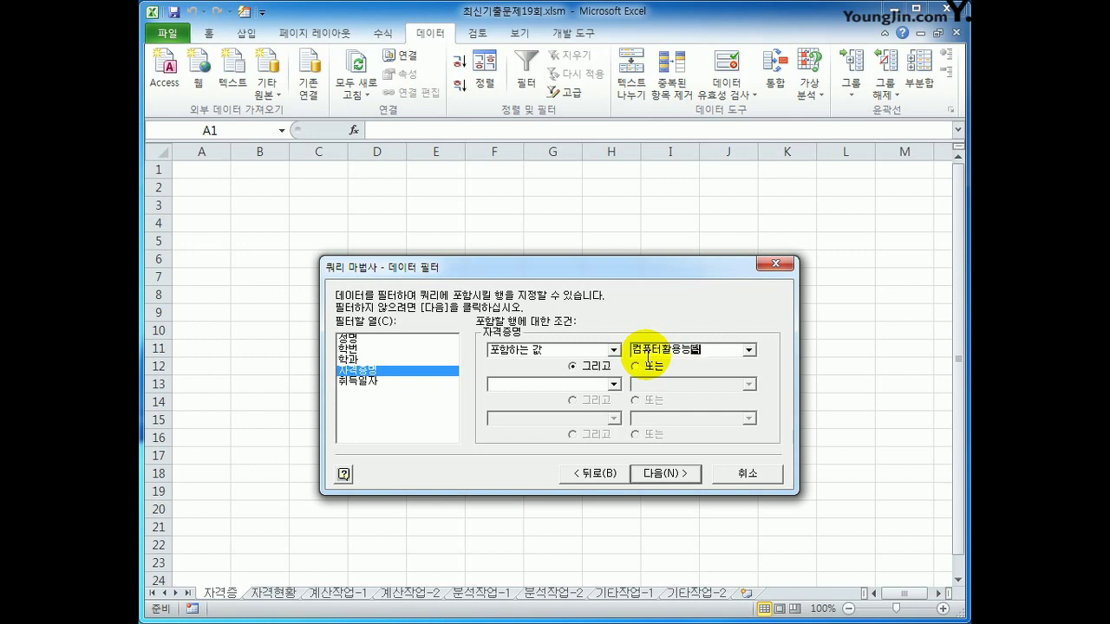
Step: Add an alternative 또는 (or) condition so that 자격증명 may also contain 워드프로세서, and accept the filter
click(650, 365)
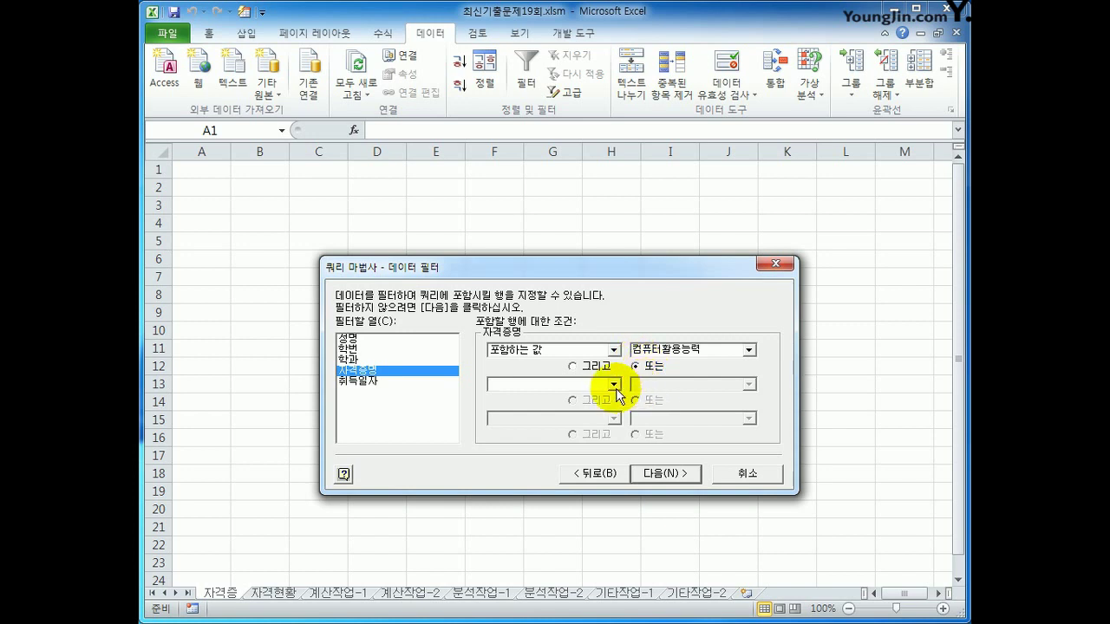
click(614, 384)
drag(615, 428, 617, 453)
click(590, 436)
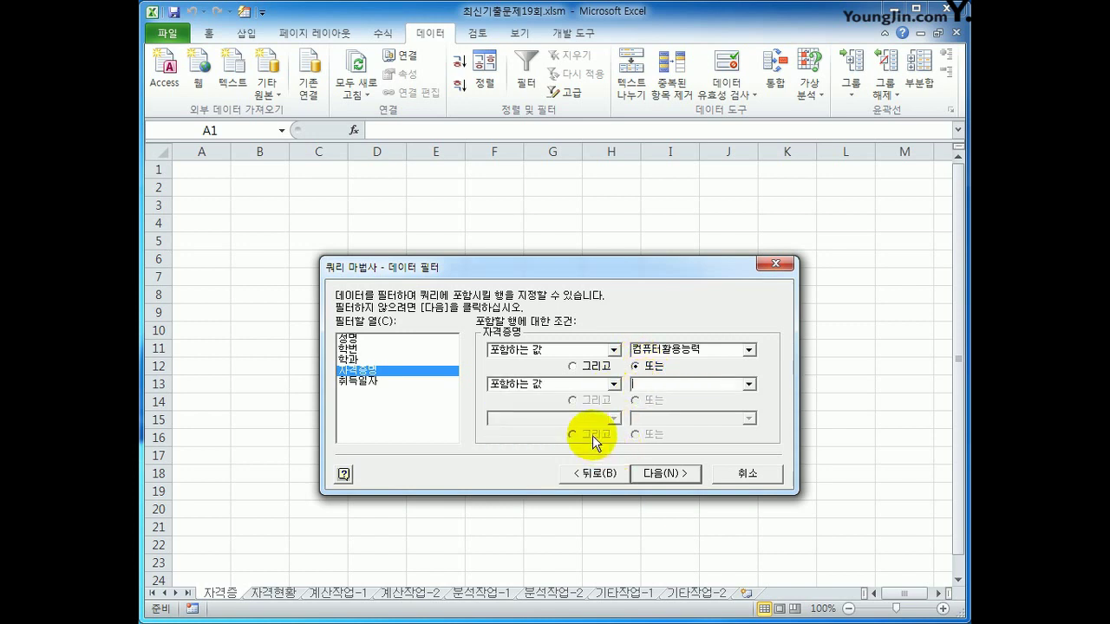
click(659, 389)
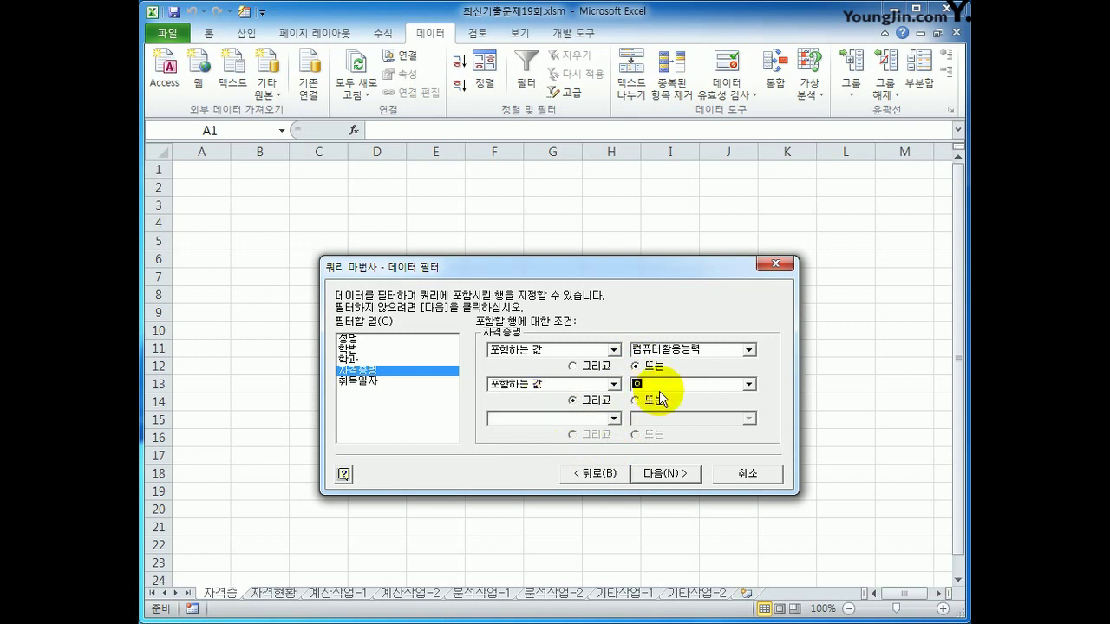
text(워드프로세서)
click(669, 475)
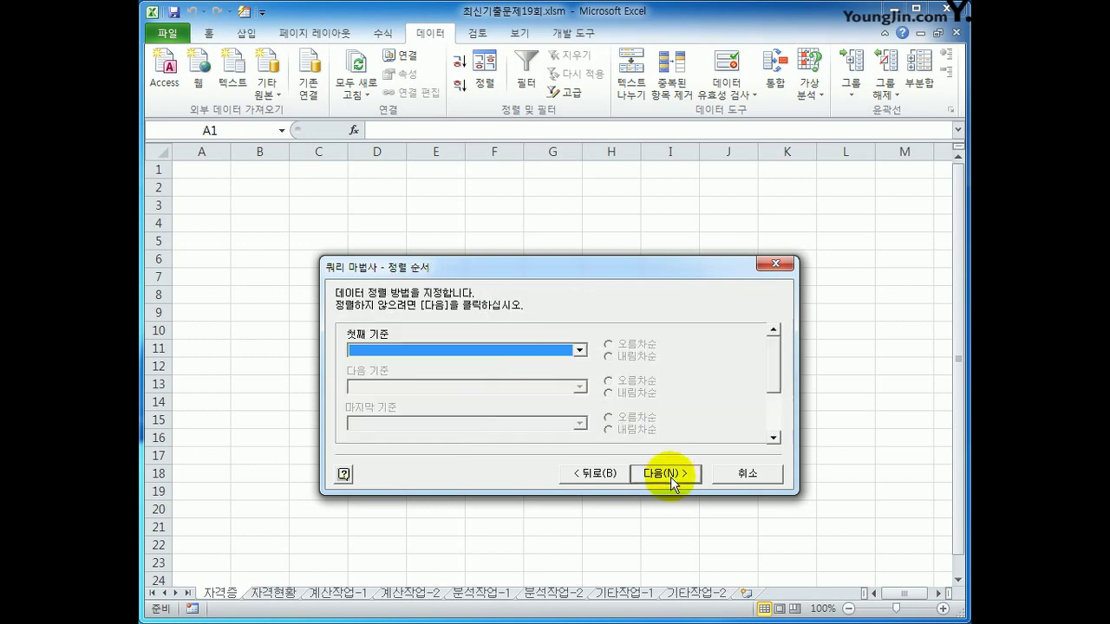
Step: Sort the query by 자격증명 ascending first and by 성명 ascending second
click(515, 350)
click(511, 404)
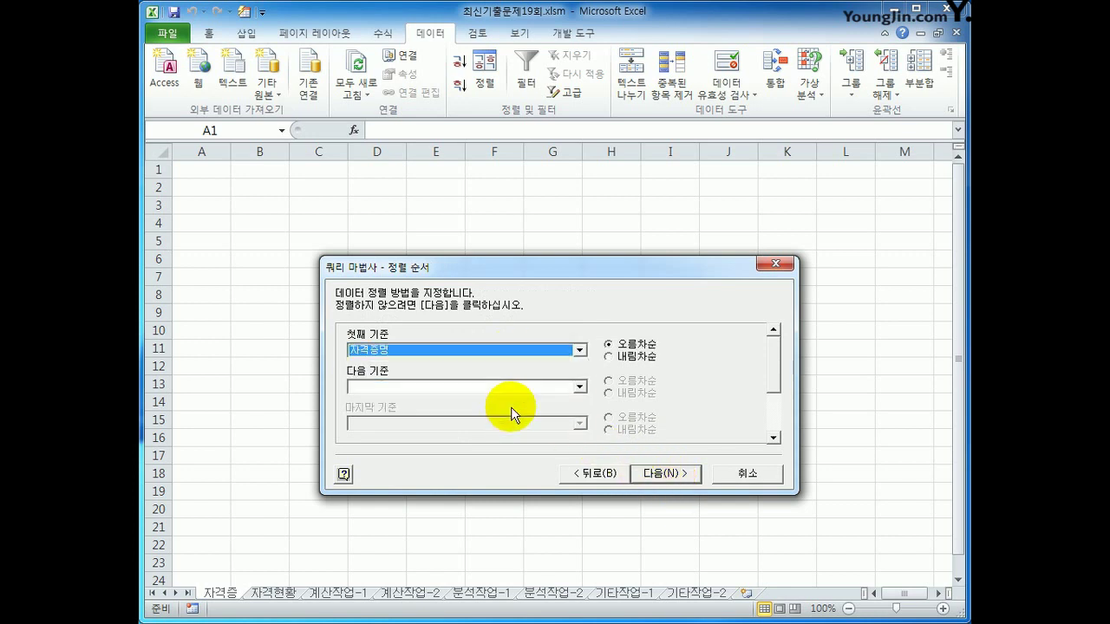
click(556, 389)
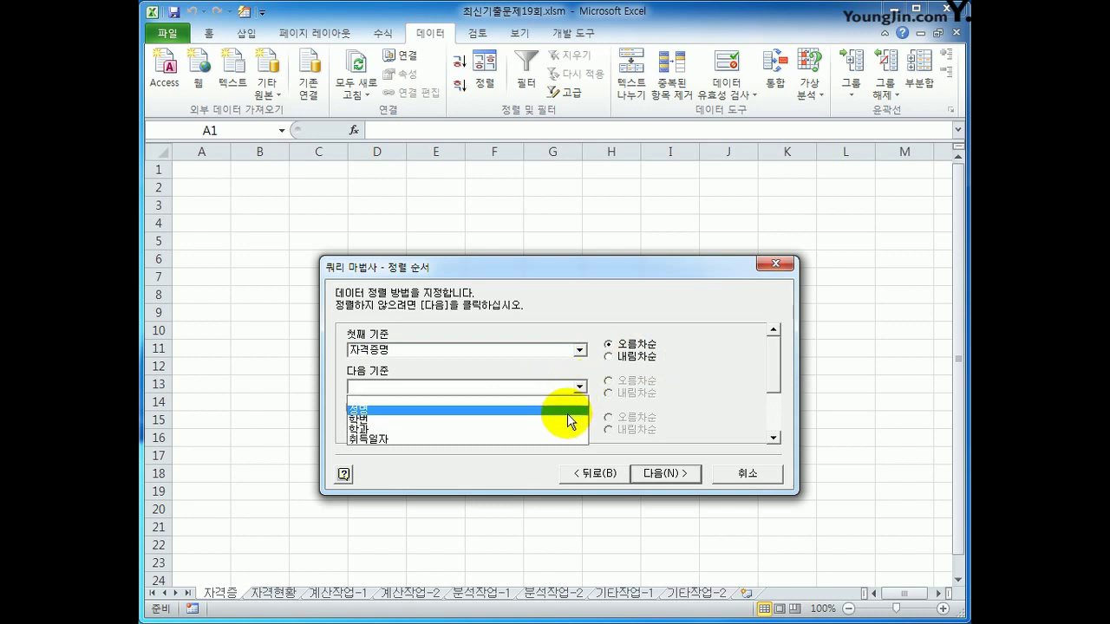
click(568, 408)
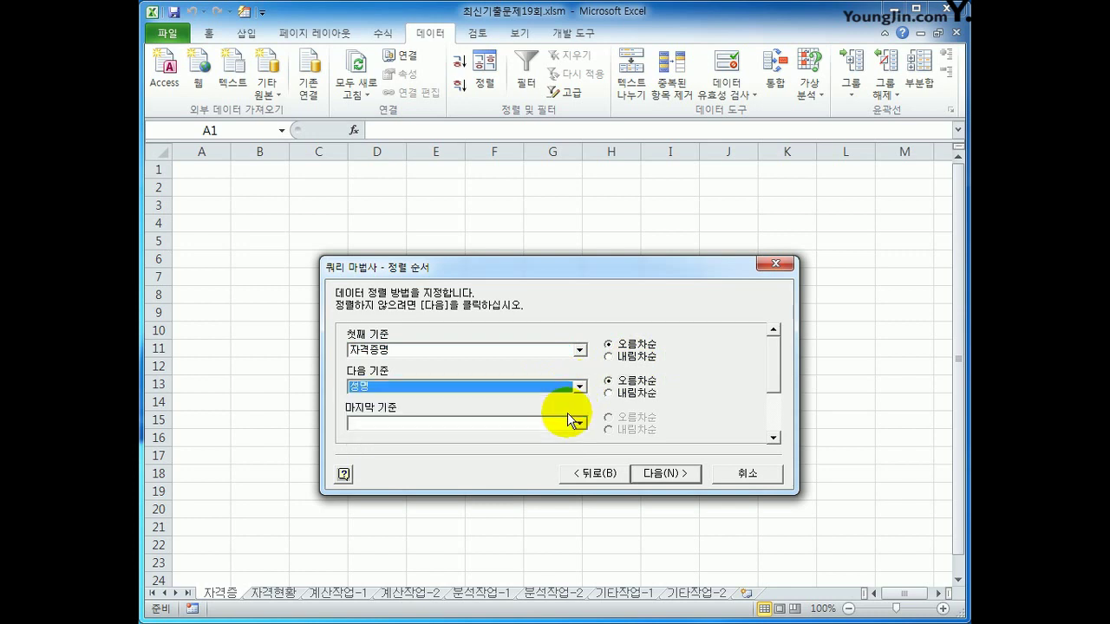
click(646, 382)
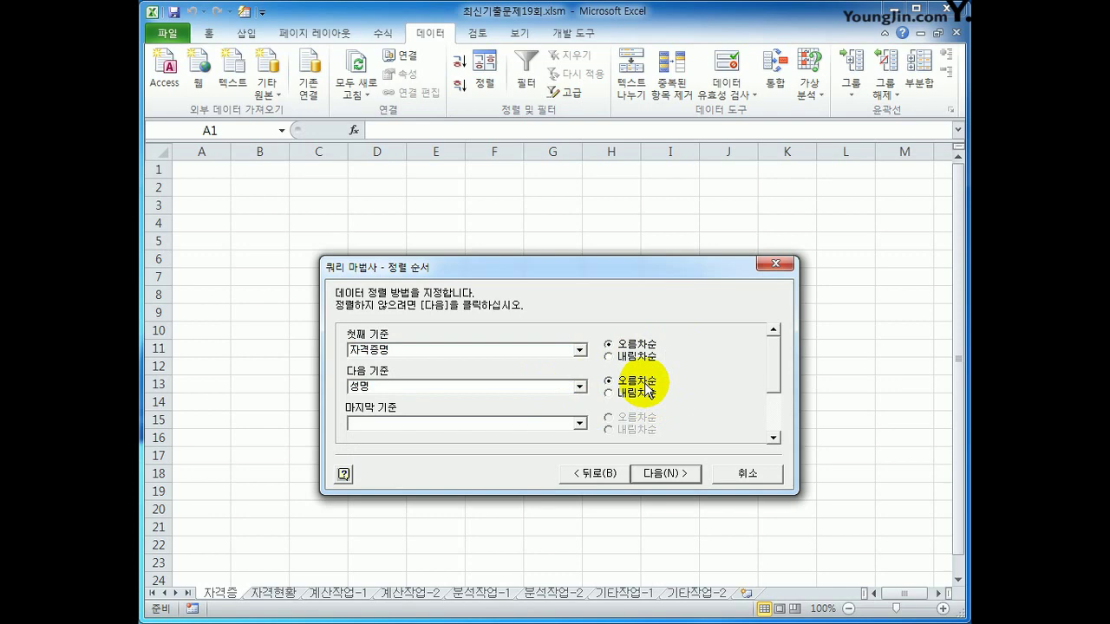
click(646, 476)
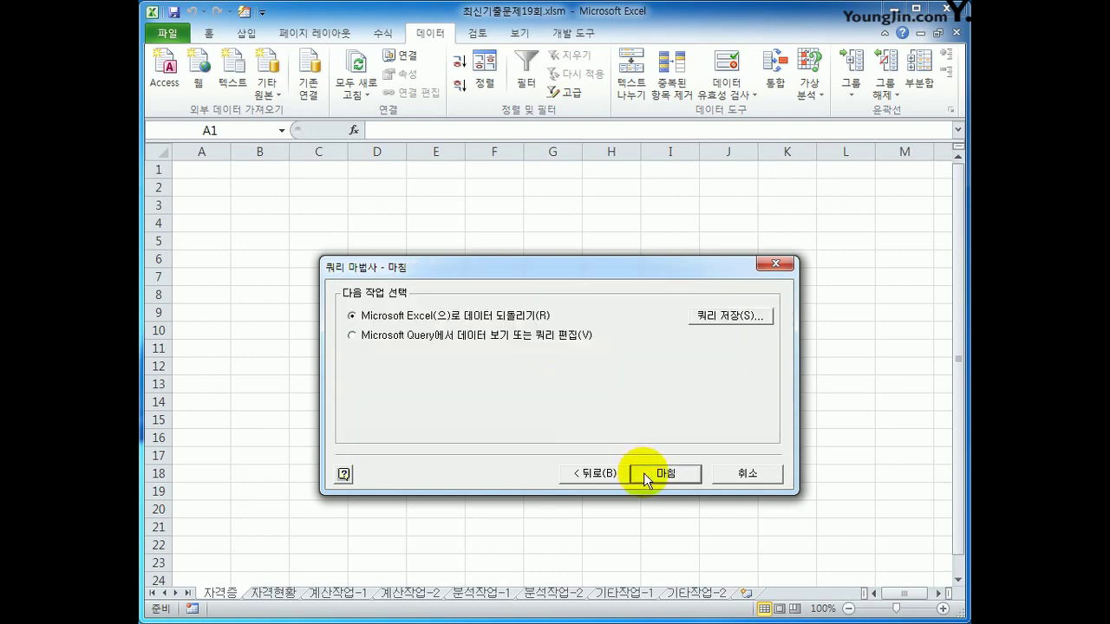
Step: Finish the query by returning the data to Excel as a table in the existing 자격증 worksheet at cell A1
click(646, 476)
drag(495, 329, 488, 245)
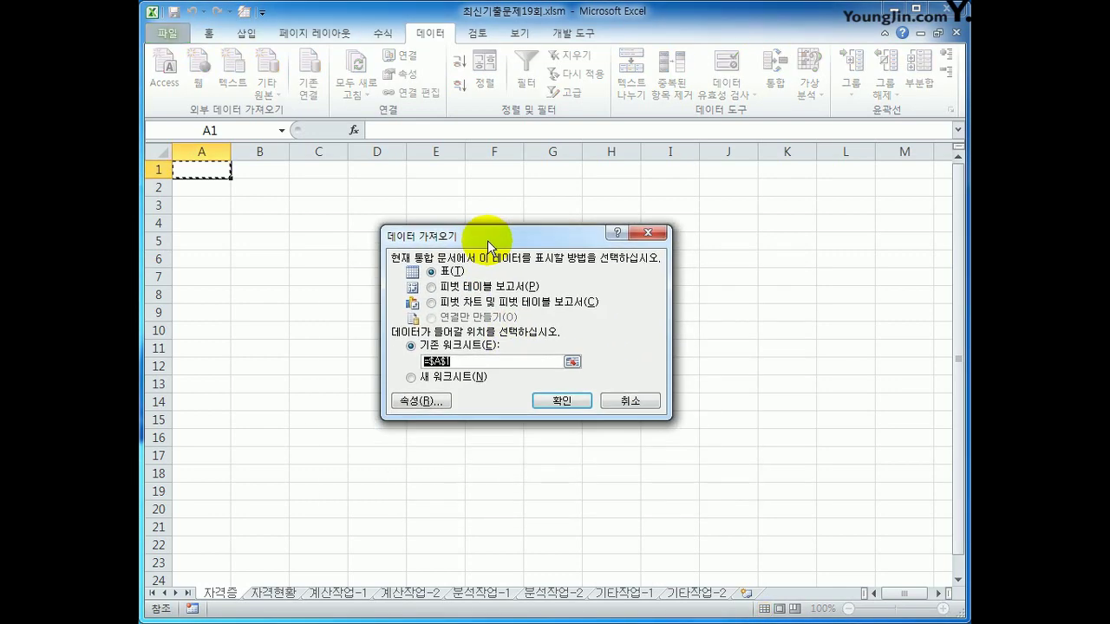
click(214, 171)
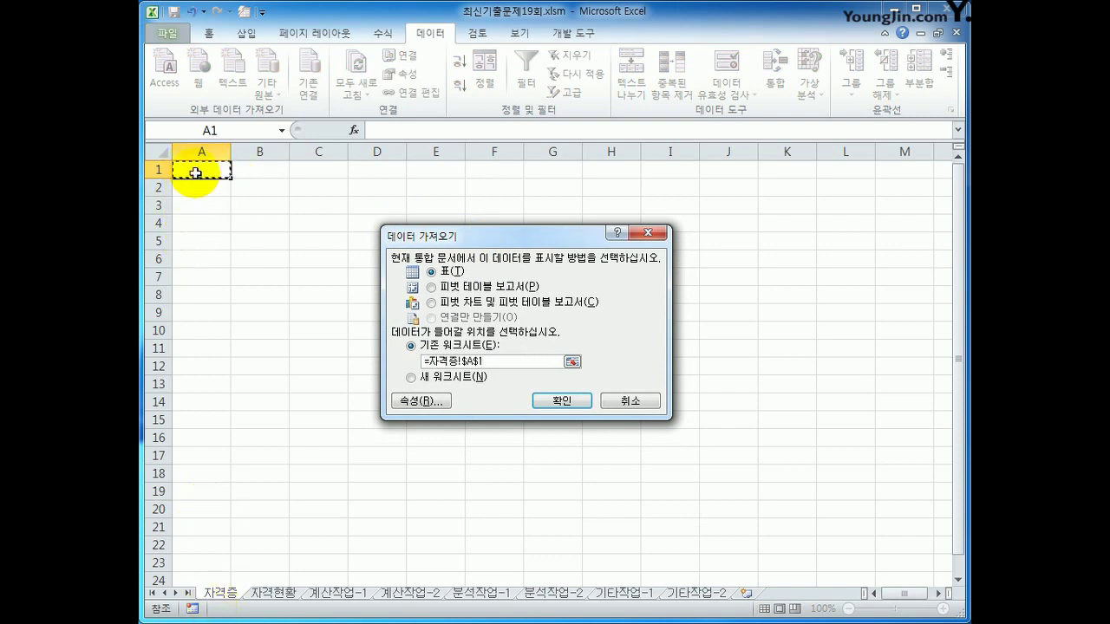
click(564, 402)
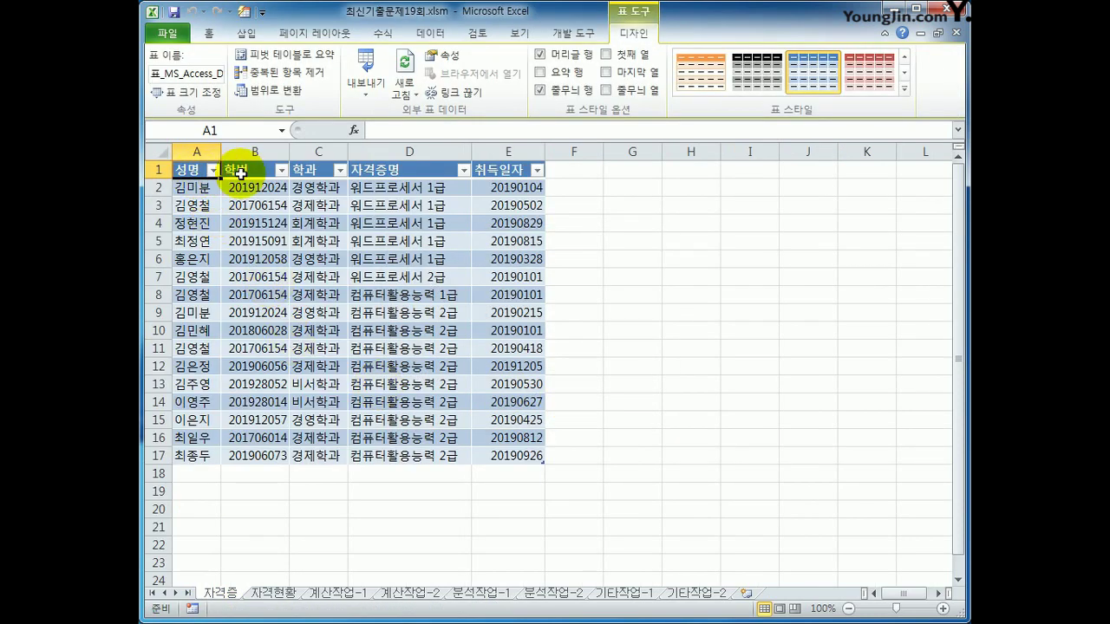
Step: Check the imported table's field headers, the 자격증명 values for both certificate types, and the sort order by 자격증명 and 성명
click(240, 173)
click(316, 170)
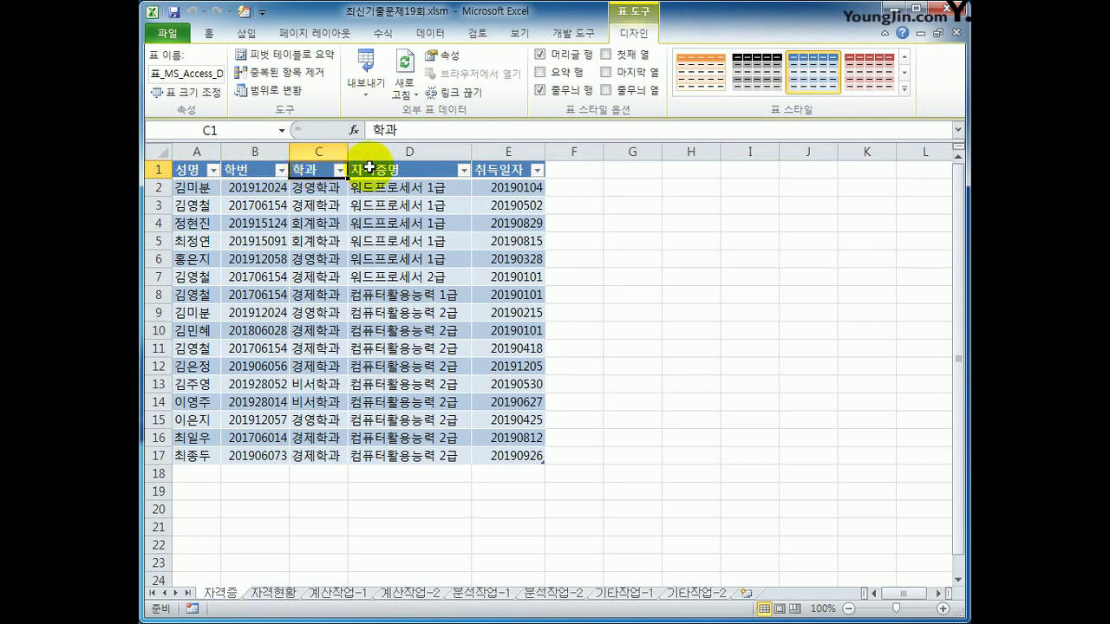
click(380, 168)
click(490, 168)
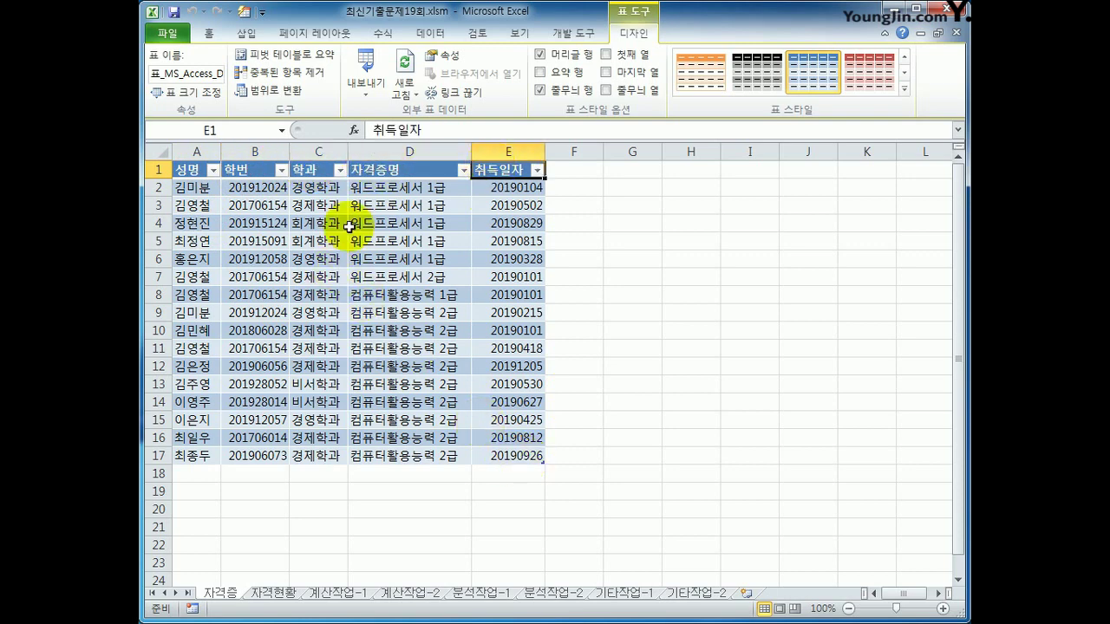
drag(407, 295, 410, 455)
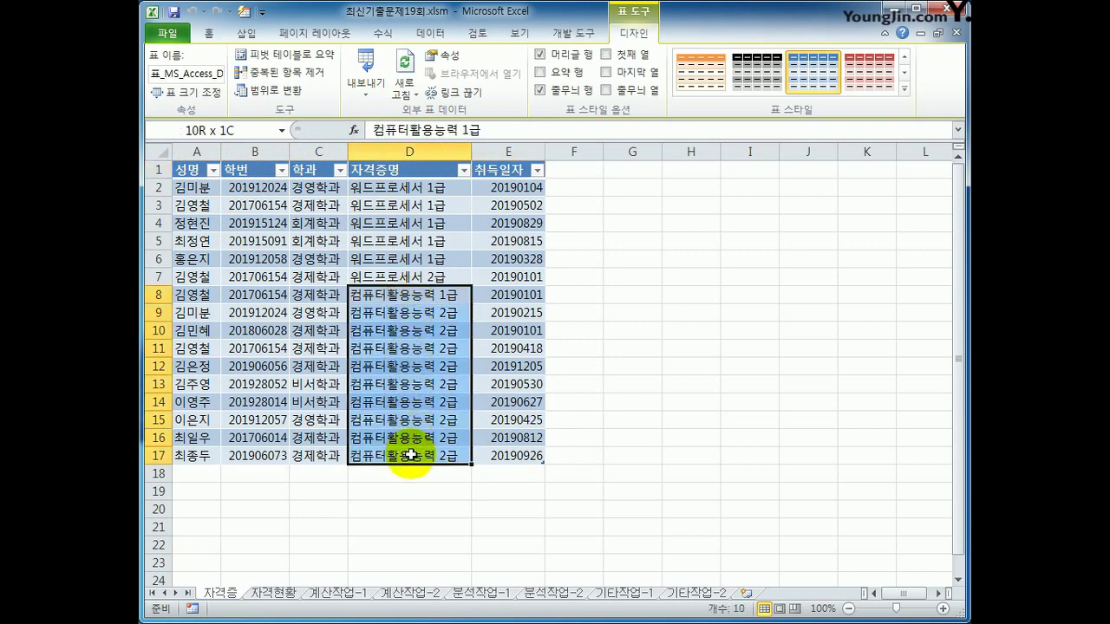
drag(394, 188, 394, 287)
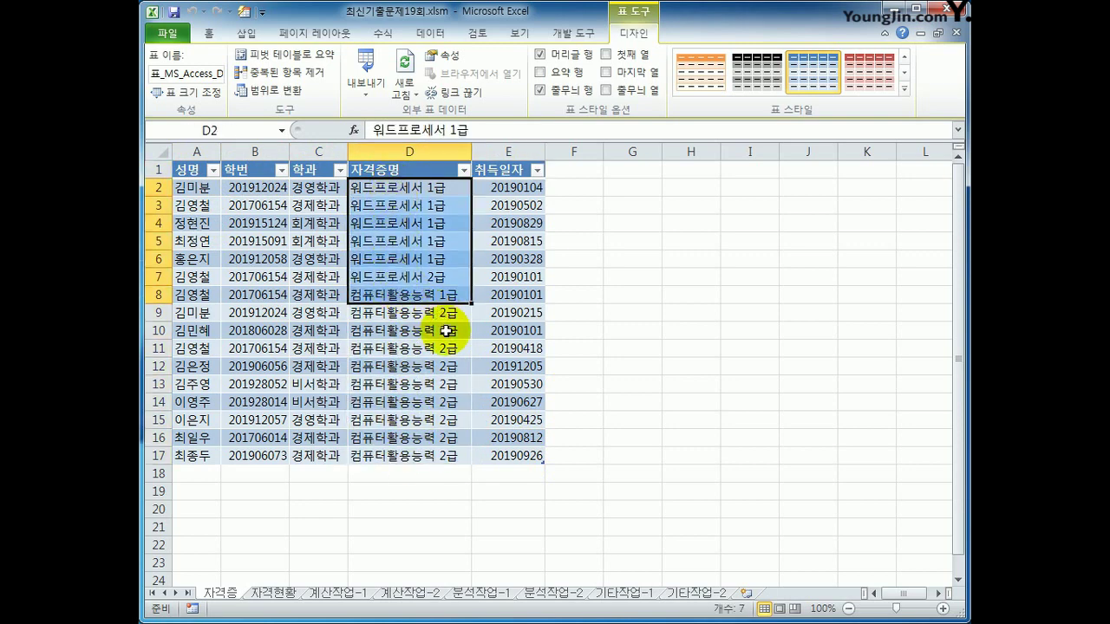
drag(364, 187, 384, 460)
drag(193, 187, 197, 276)
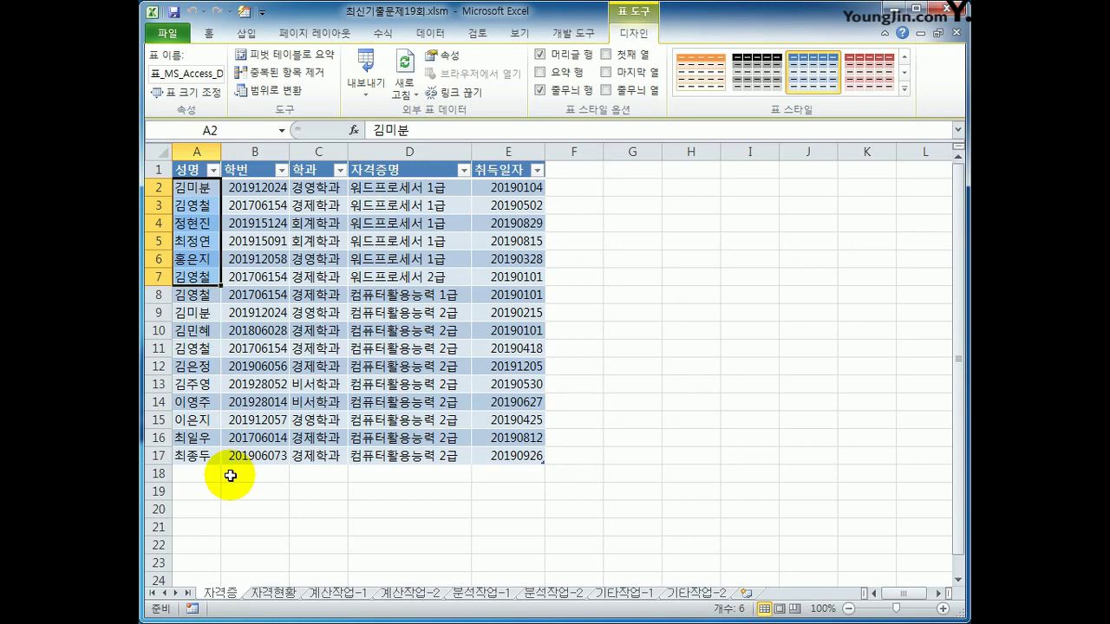
click(231, 508)
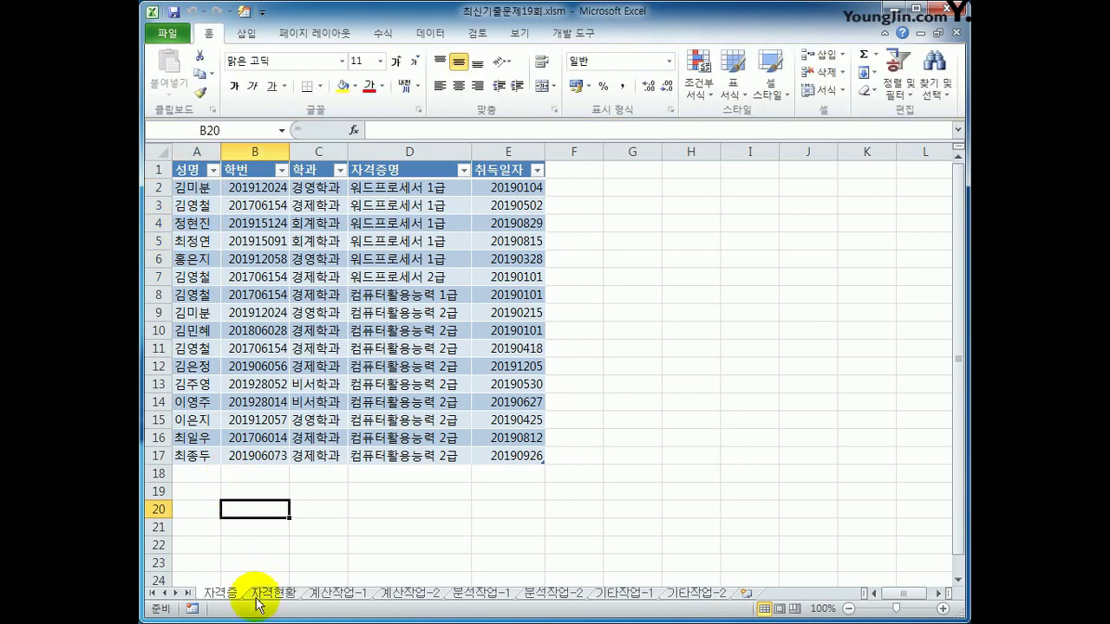
Step: On the 자격현황 sheet, select all data rows of the 자격증 취득현황 table from A3 across columns A to F, excluding the headers
click(263, 594)
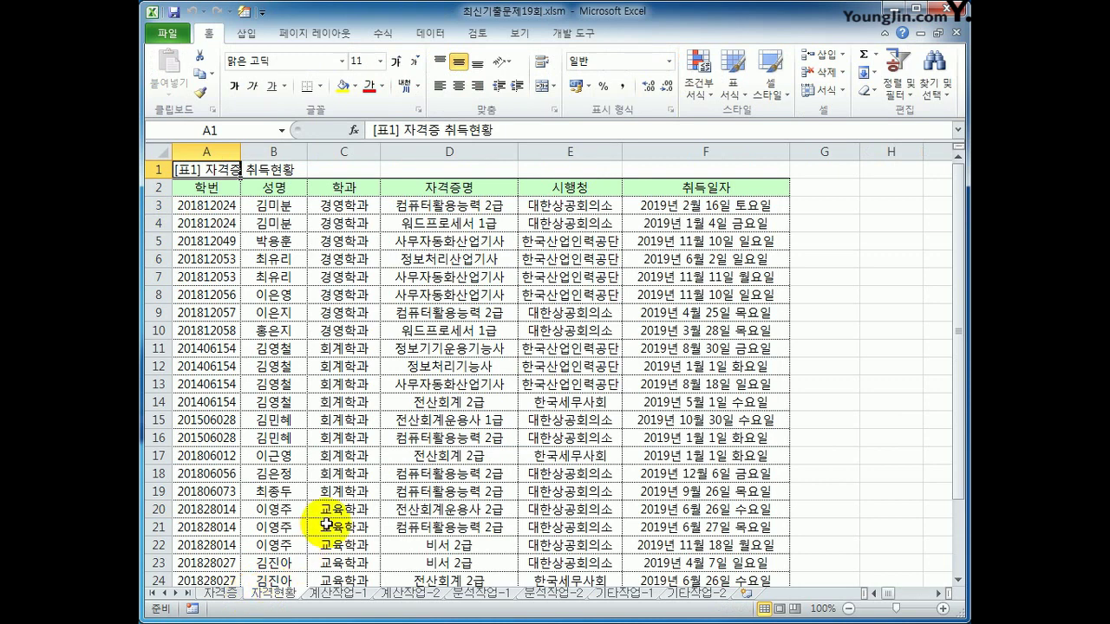
scroll(323, 498, down, 2)
scroll(326, 498, up, 2)
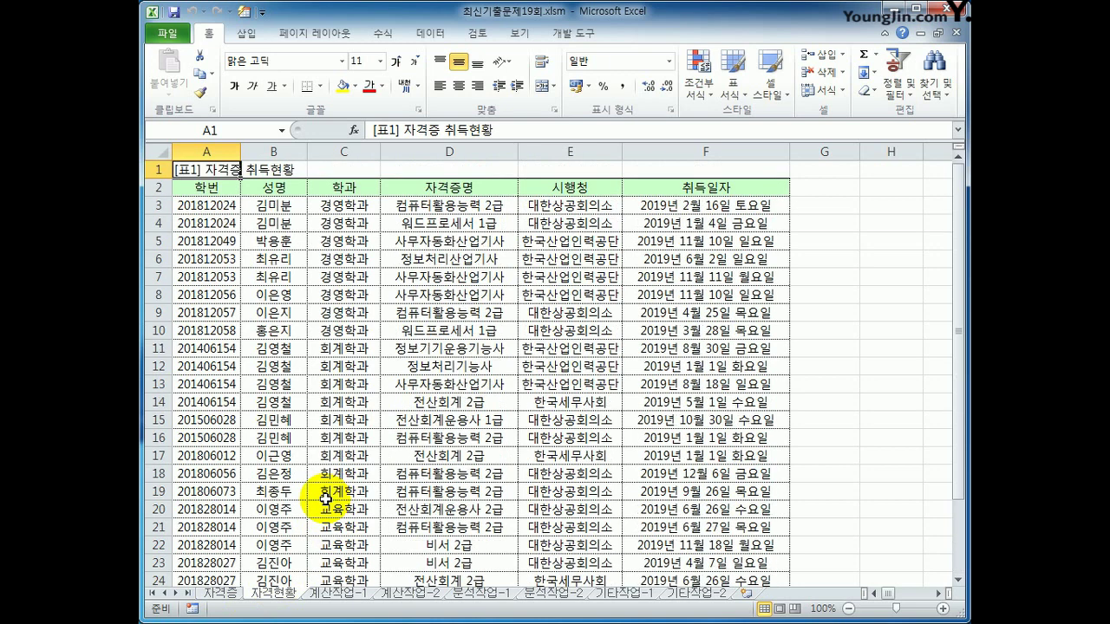
click(210, 204)
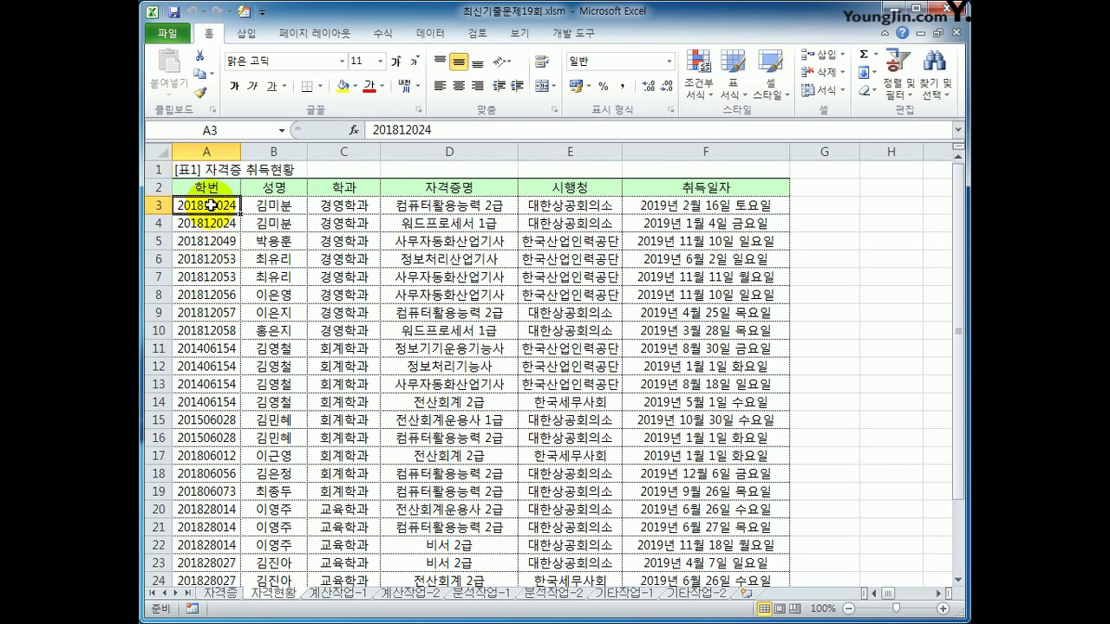
drag(208, 187, 685, 188)
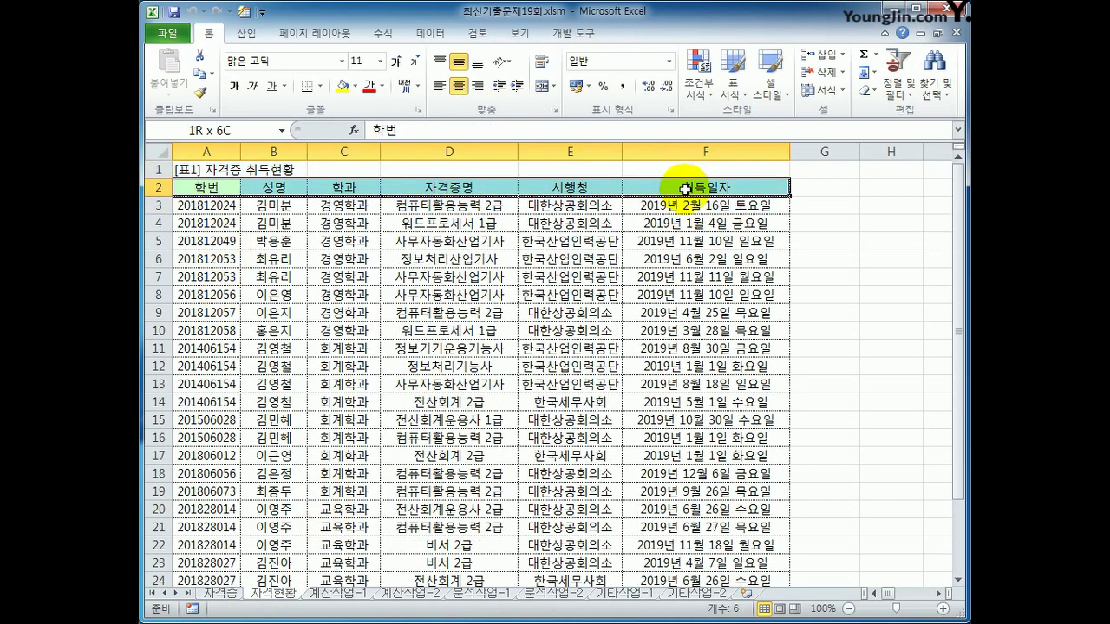
drag(199, 205, 711, 550)
scroll(712, 550, up, 2)
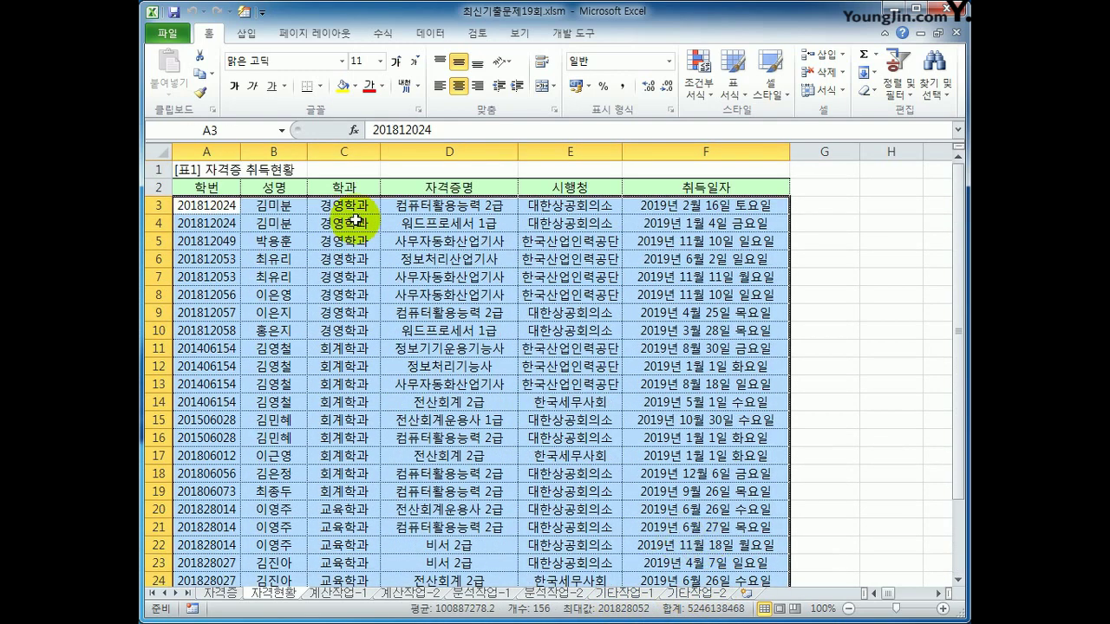
Step: Start a new conditional formatting rule for the selected rows that uses a formula to determine which cells to format
click(699, 88)
click(737, 297)
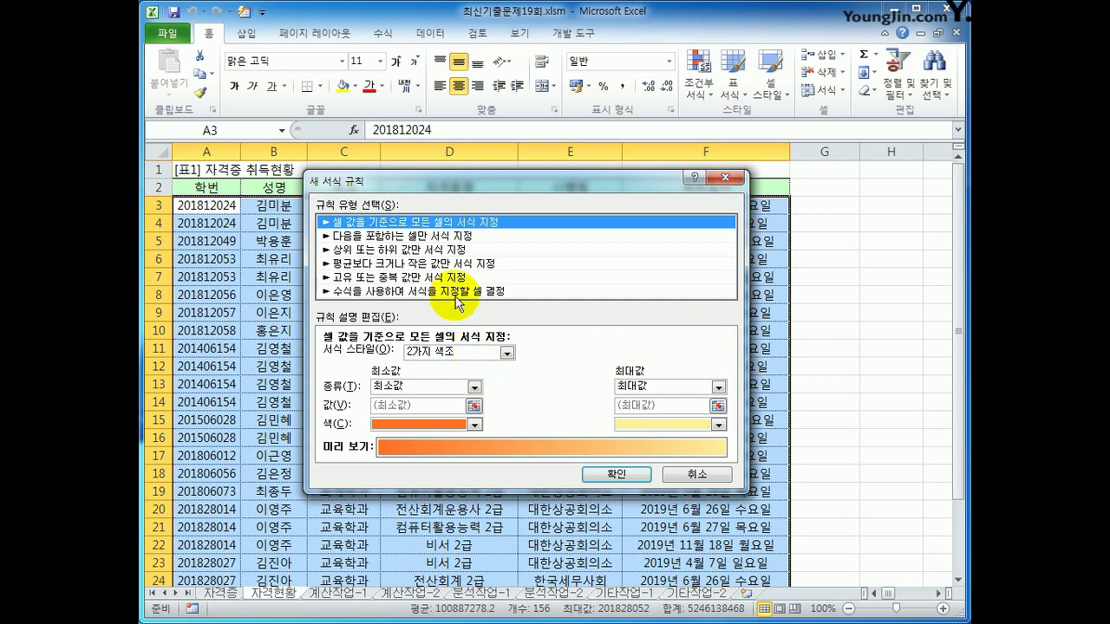
click(424, 291)
click(419, 355)
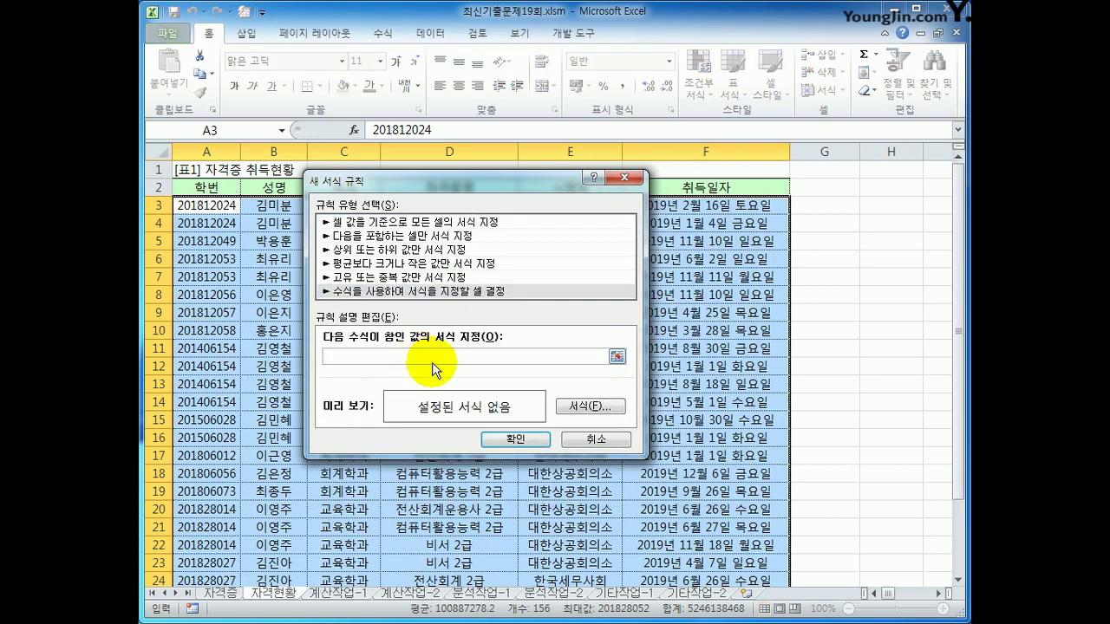
Step: Enter the start of the rule formula as =or(weekday($F3,2)=6, referencing the first 취득일자 cell with only its column fixed
text(ㅋ)
text(or()
text(s)
key(BackSpace)
text(weekday()
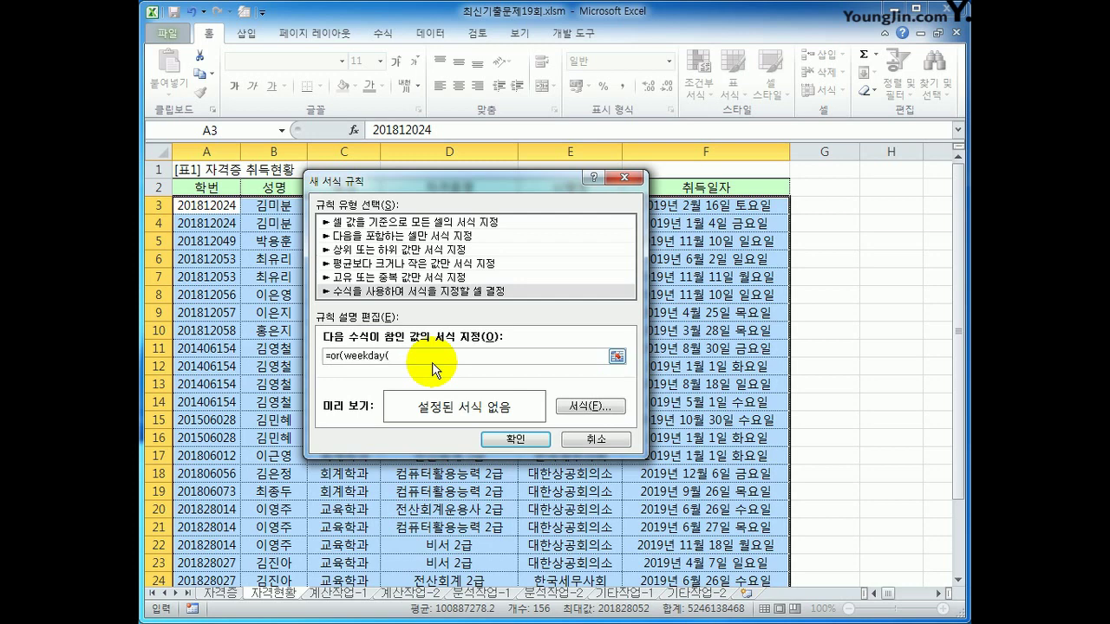
drag(471, 183, 670, 276)
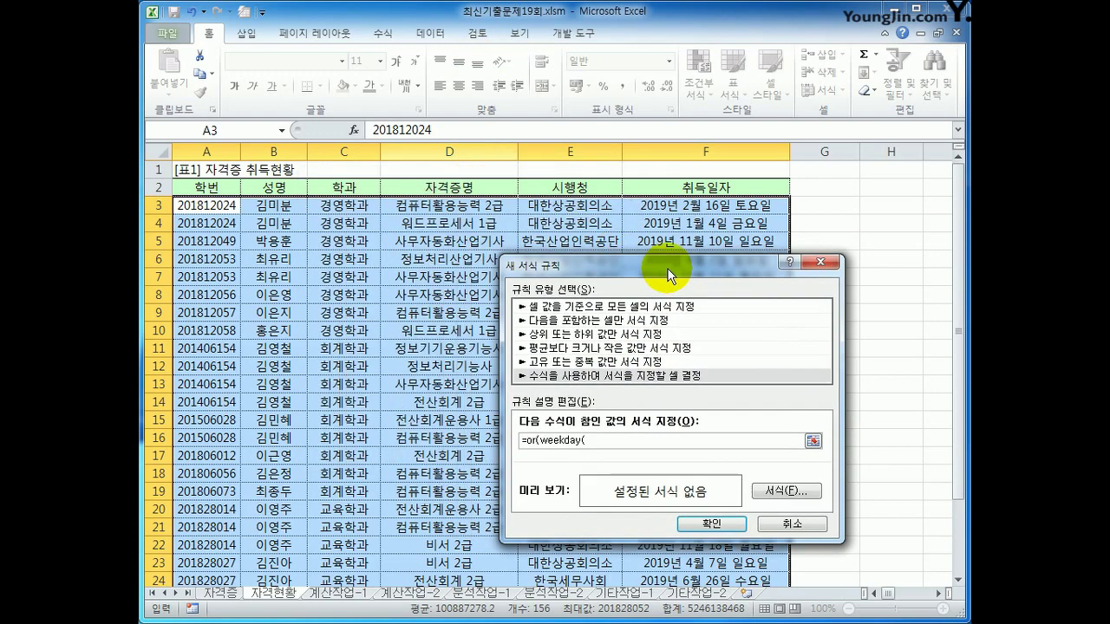
click(674, 209)
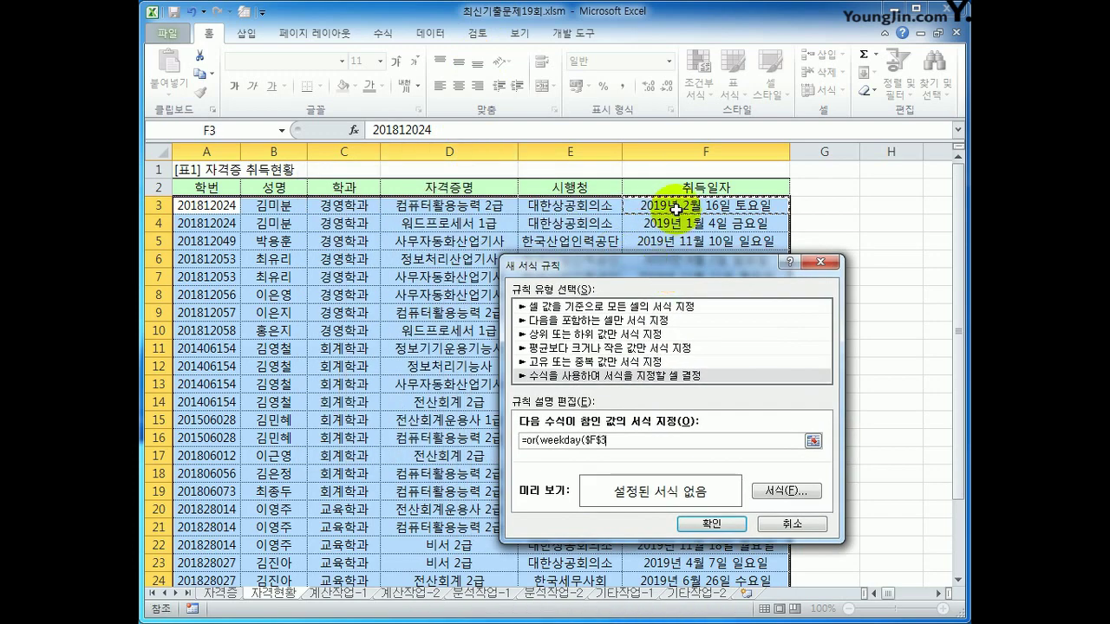
click(598, 441)
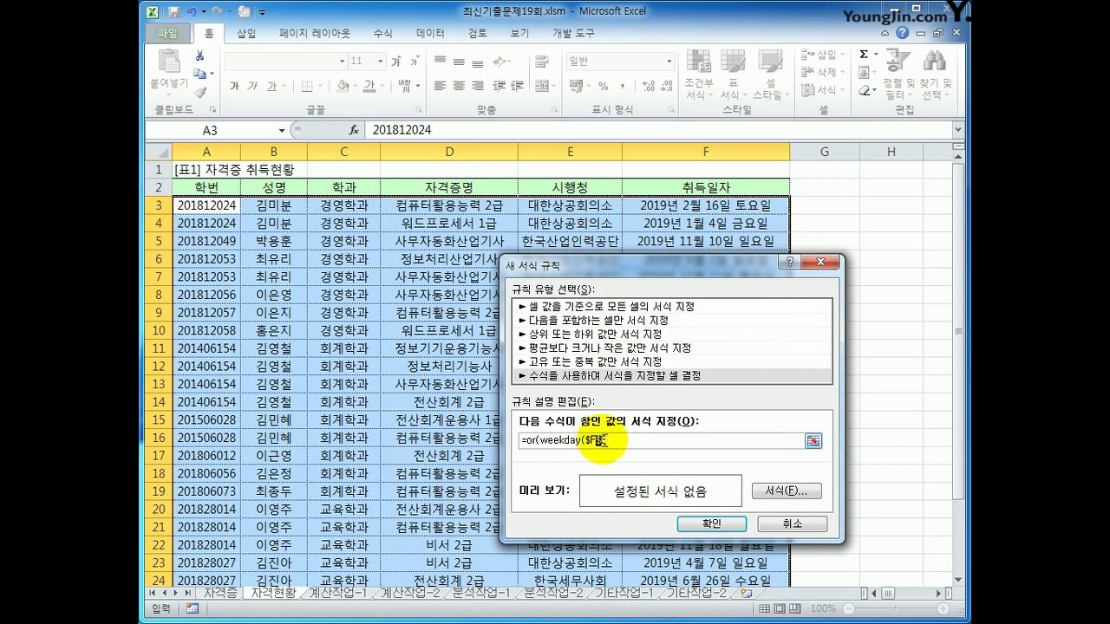
key(Delete)
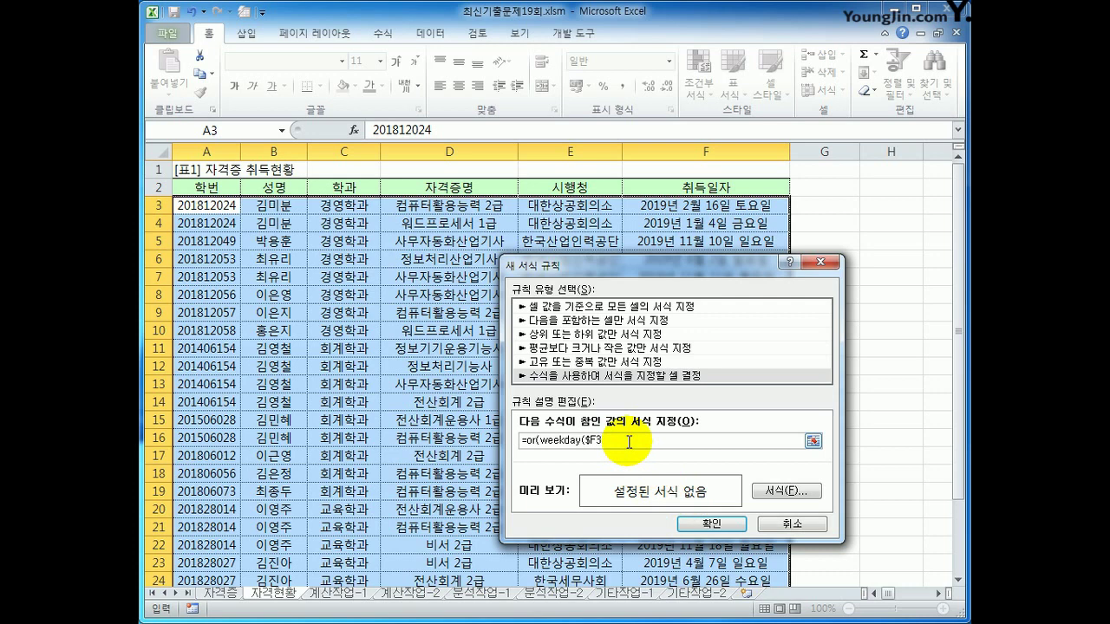
text(,2))
text(=6)
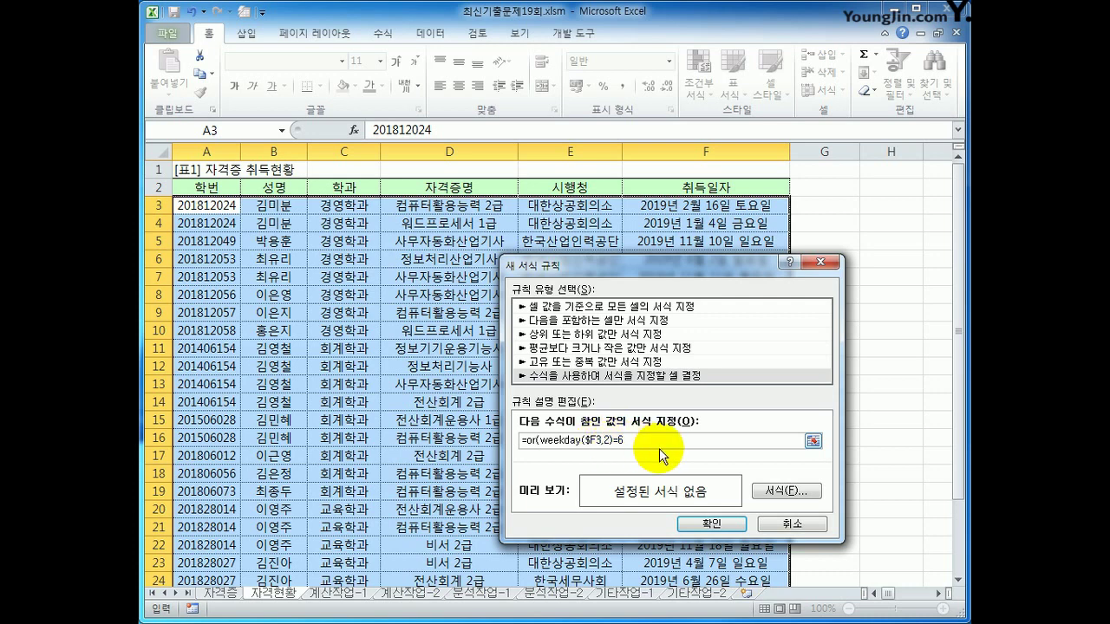
Step: Remove the return-type argument from the first weekday function and set its comparison value to 7
key(BackSpace)
key(BackSpace)
key(End)
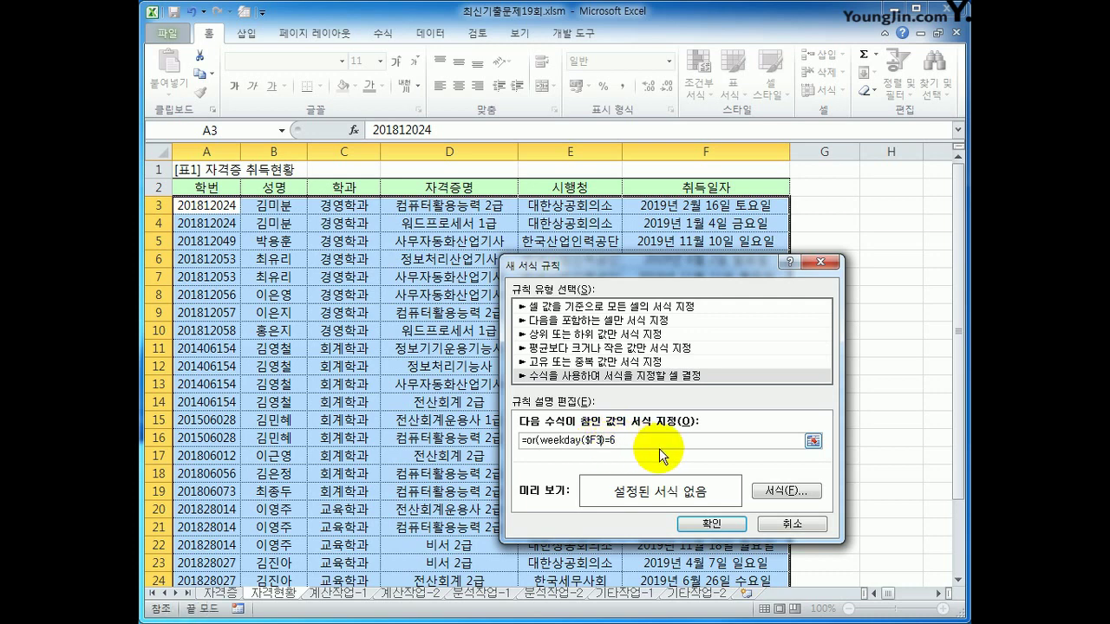
key(F2)
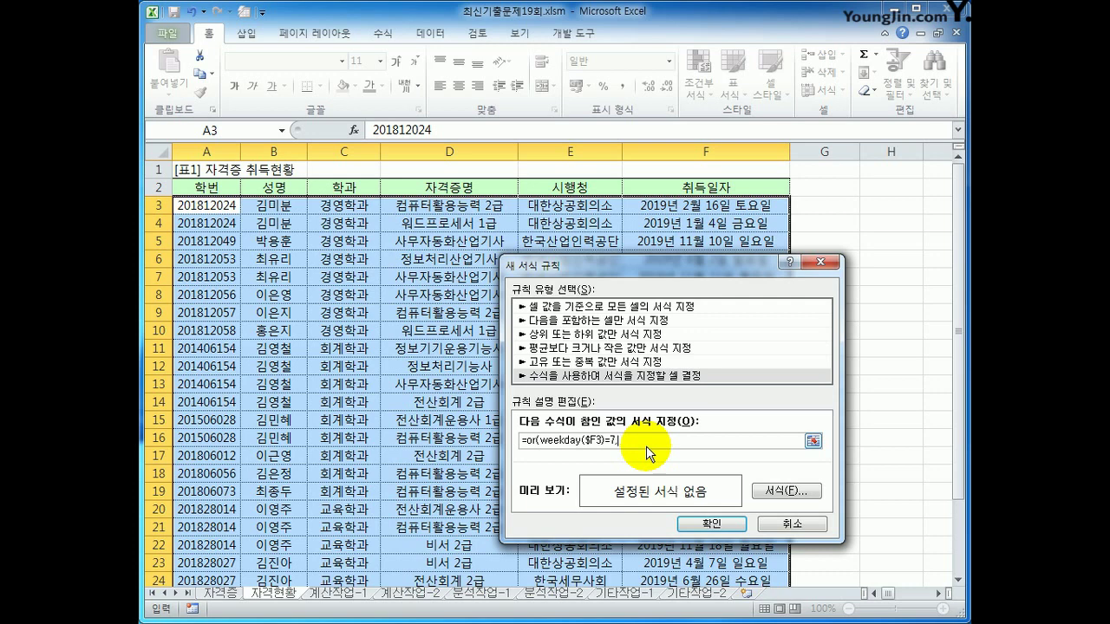
Step: Add the second condition weekday($F3)=1 and close the OR, completing the formula as =or(weekday($F3)=7,weekday($F3)=1)
text(weekday()
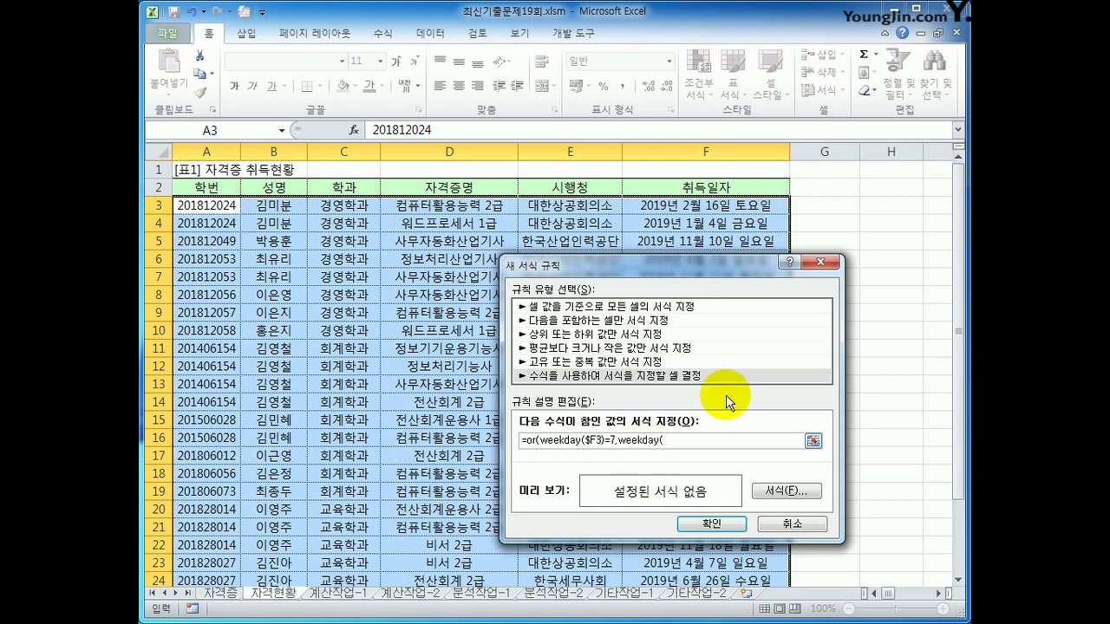
click(699, 205)
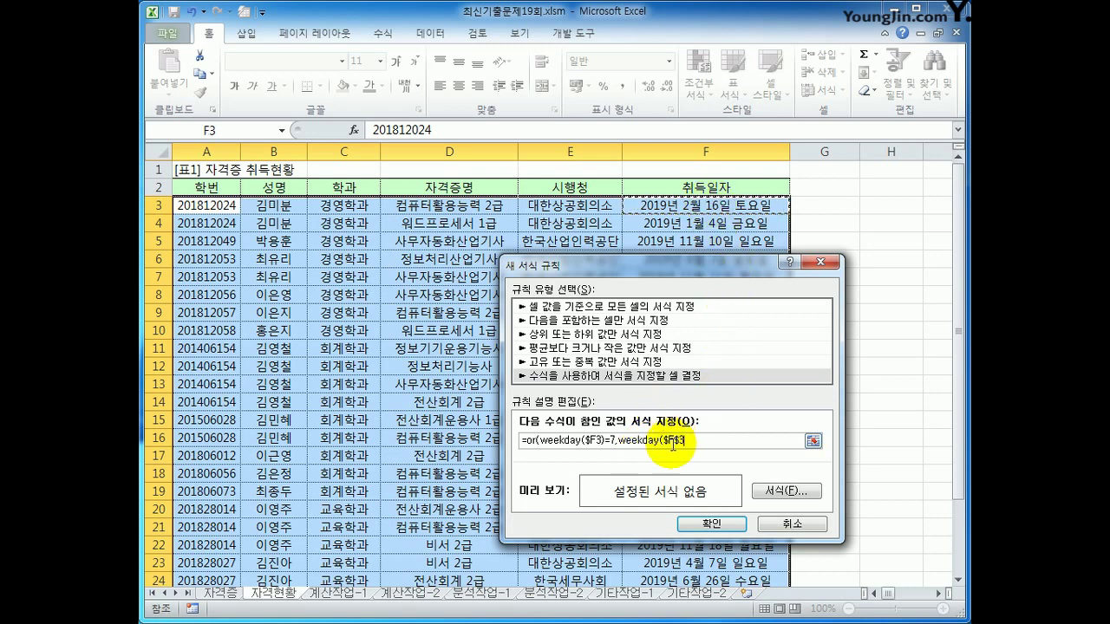
key(F4)
key(F4)
text())
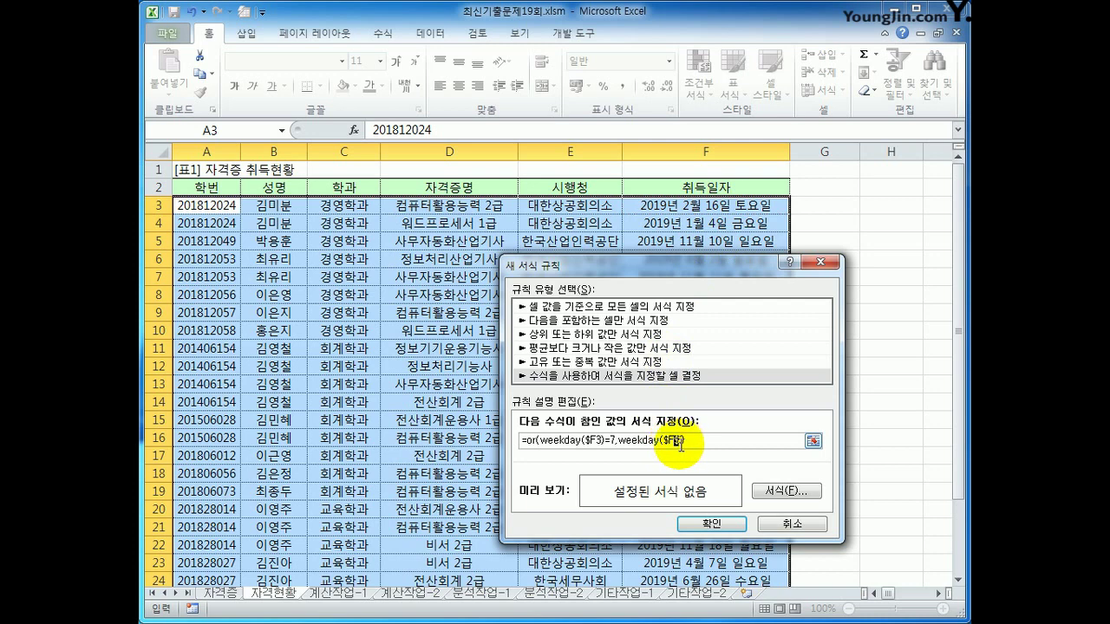
key(BackSpace)
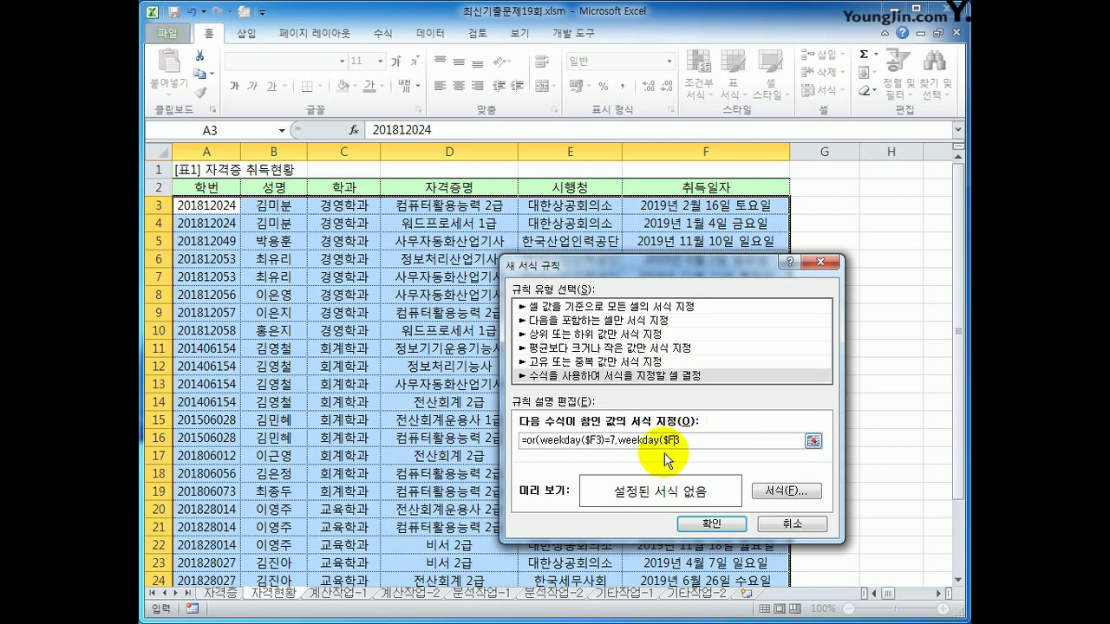
text())
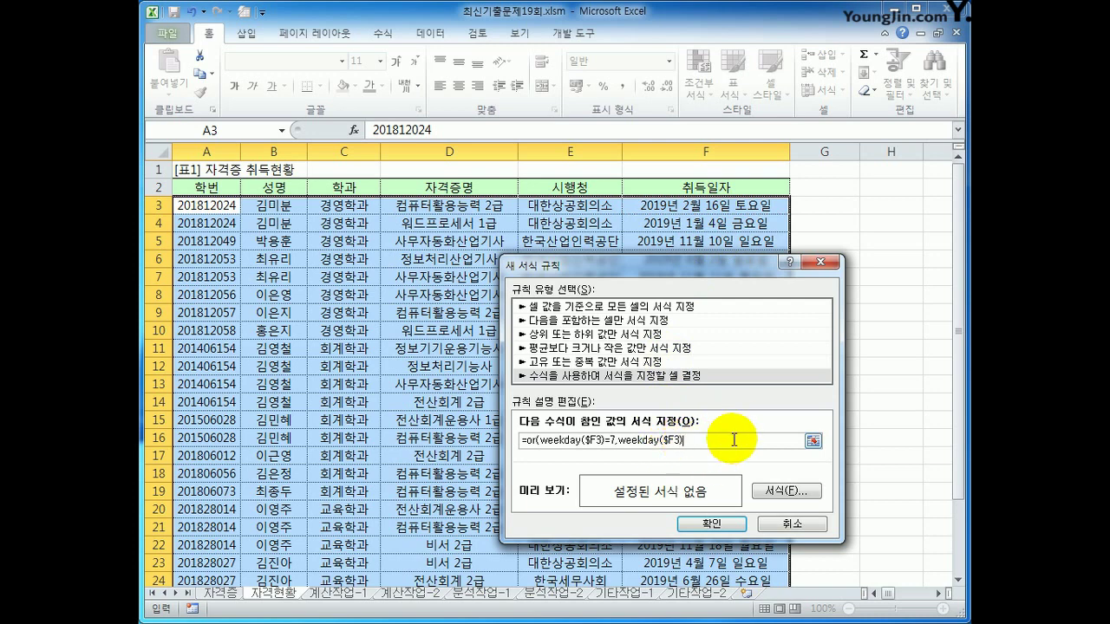
text(=1))
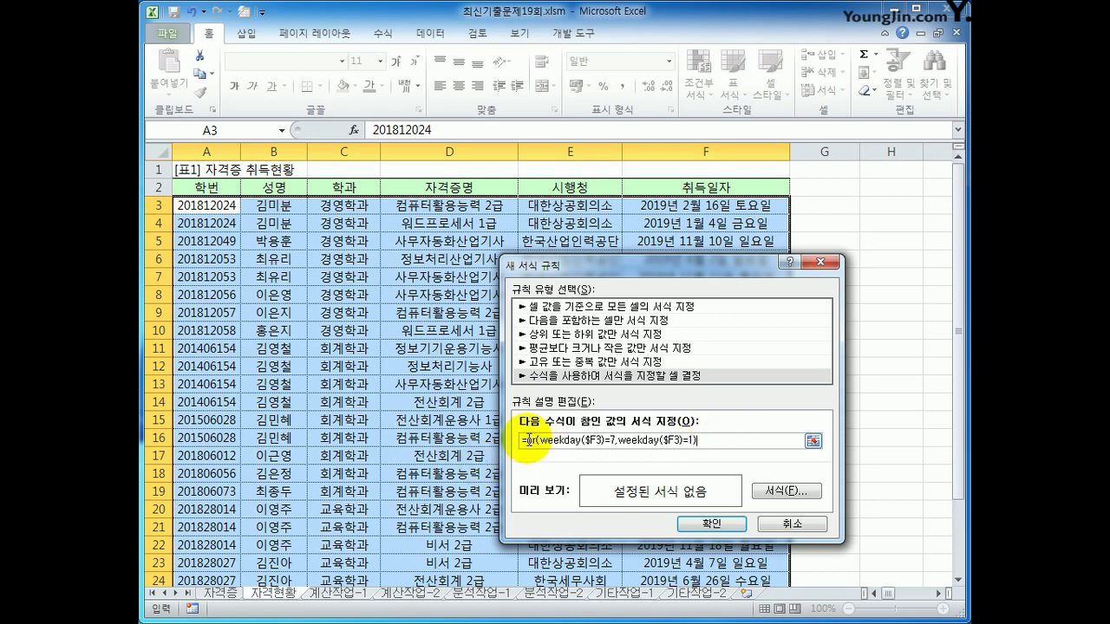
drag(527, 441, 607, 443)
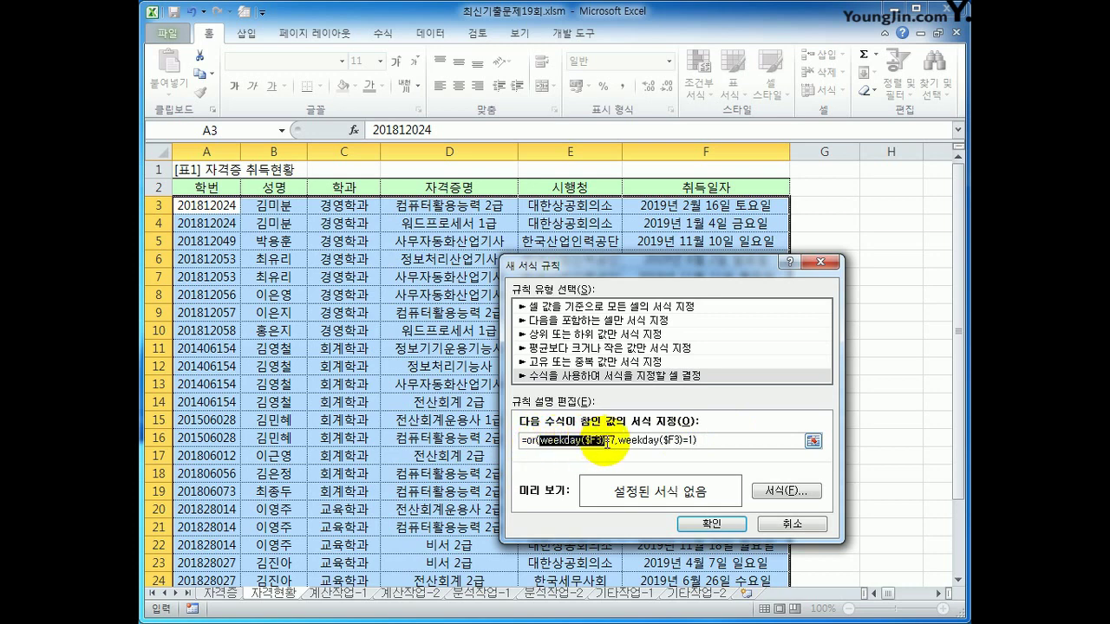
click(605, 442)
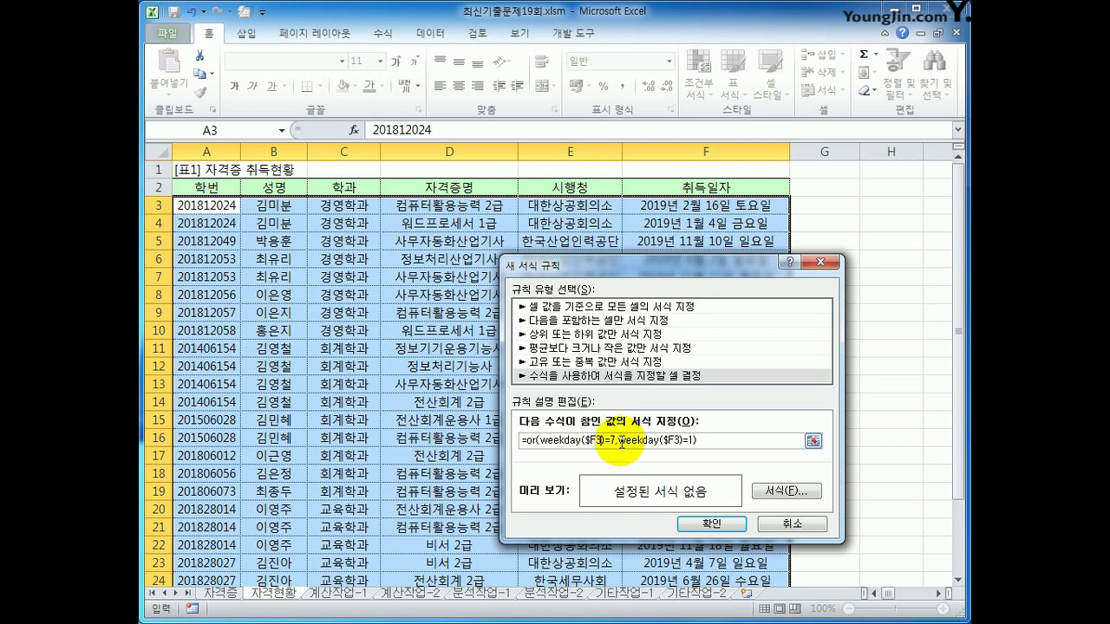
drag(618, 443, 695, 440)
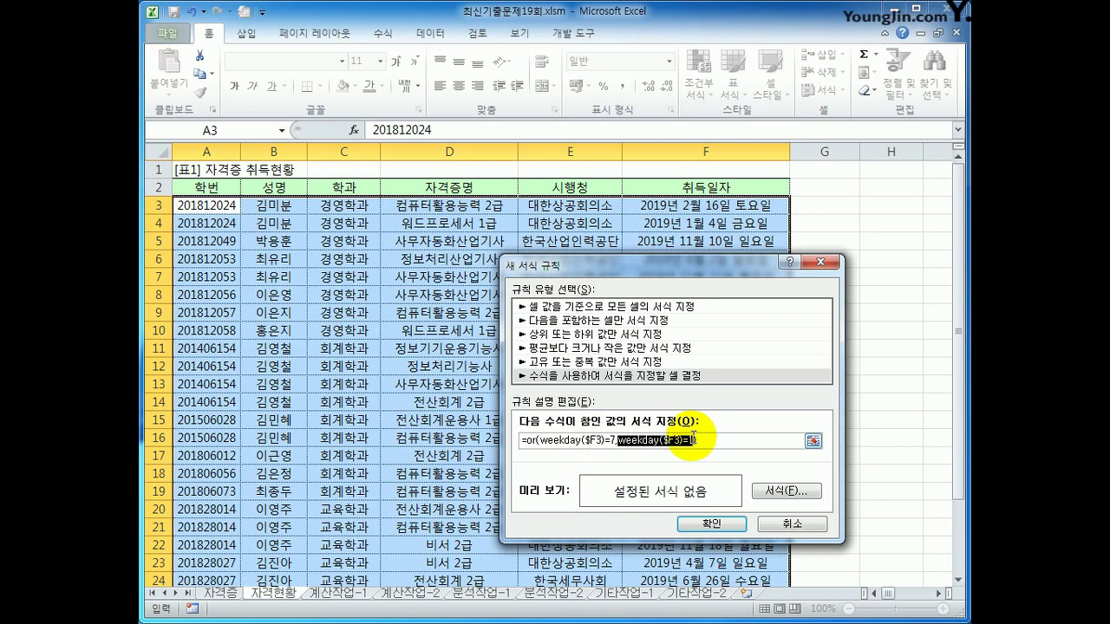
click(693, 440)
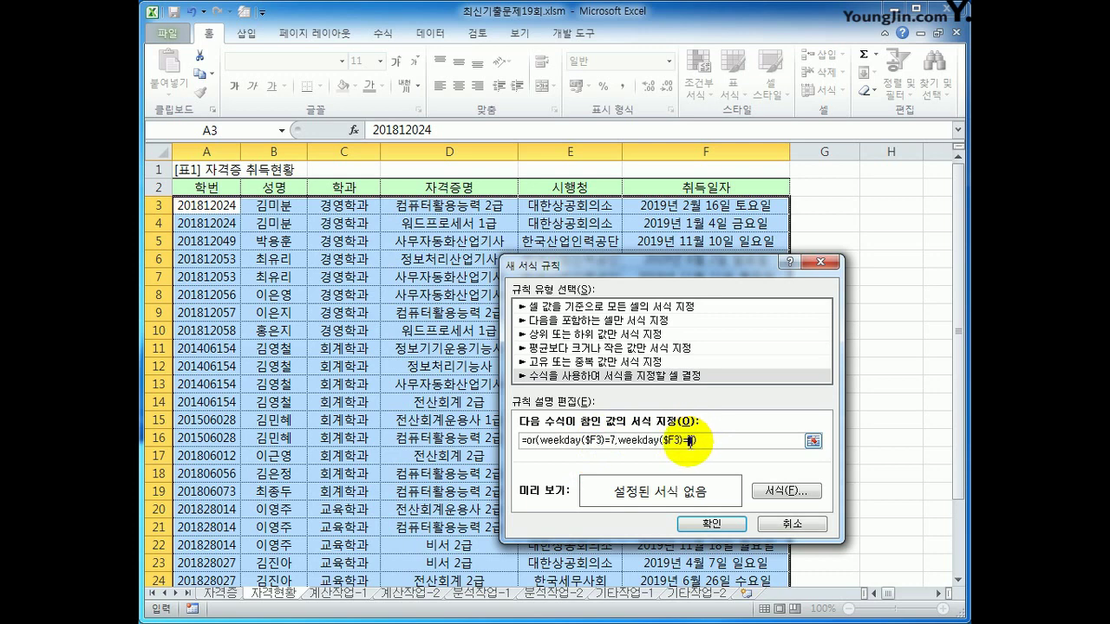
drag(540, 441, 616, 440)
click(697, 441)
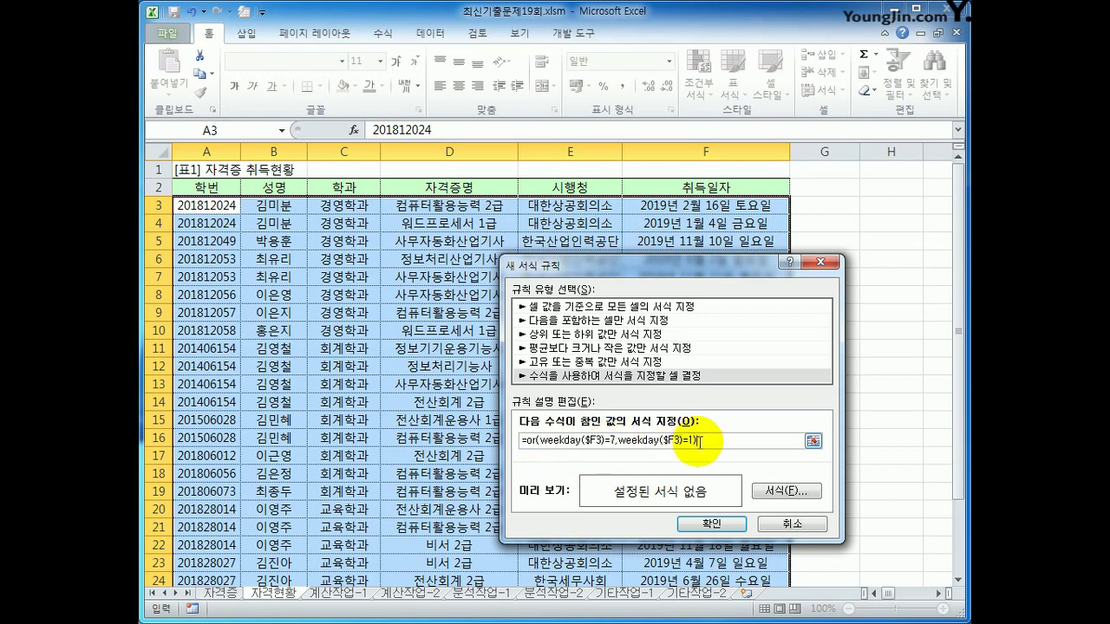
Step: Set the rule's format to bold italic (굵은 기울임꼴) with the standard red font colour and apply the conditional formatting rule
click(777, 490)
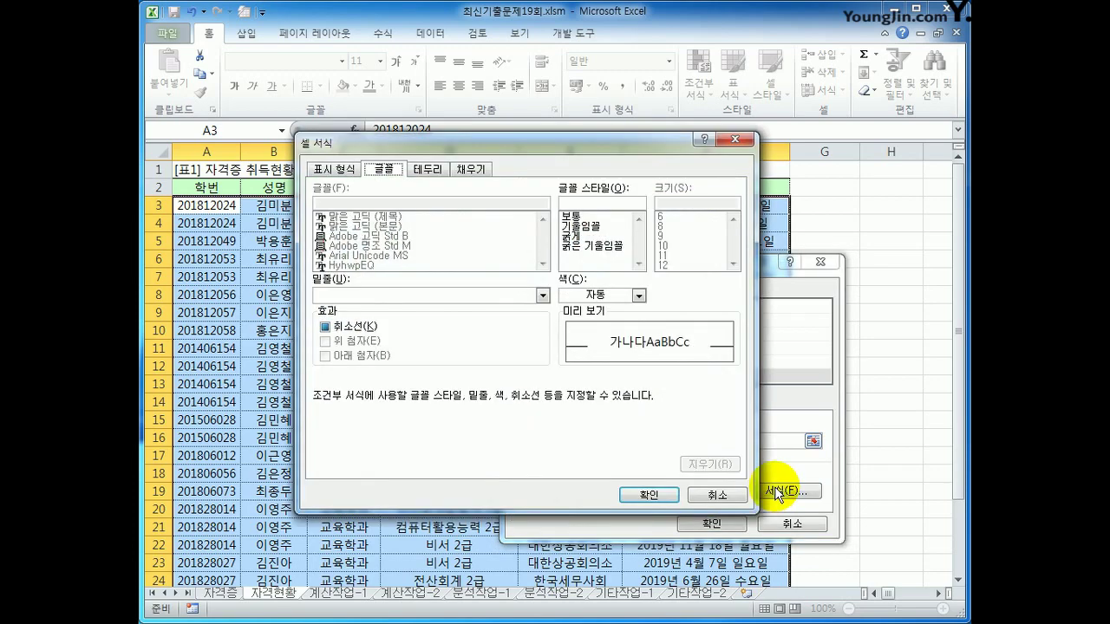
click(603, 246)
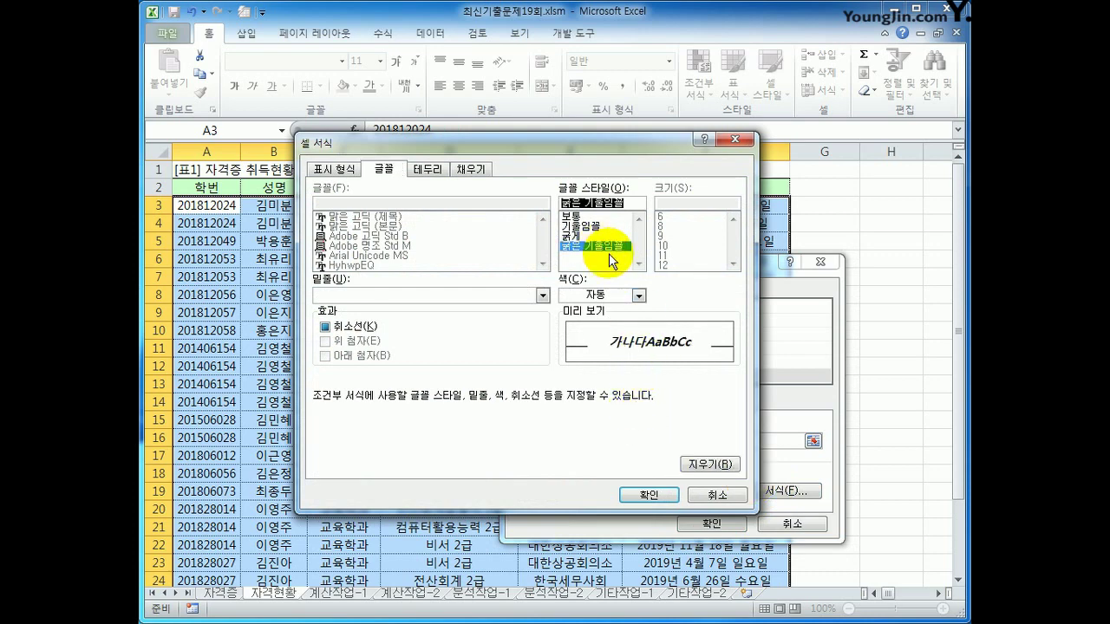
click(639, 295)
click(581, 435)
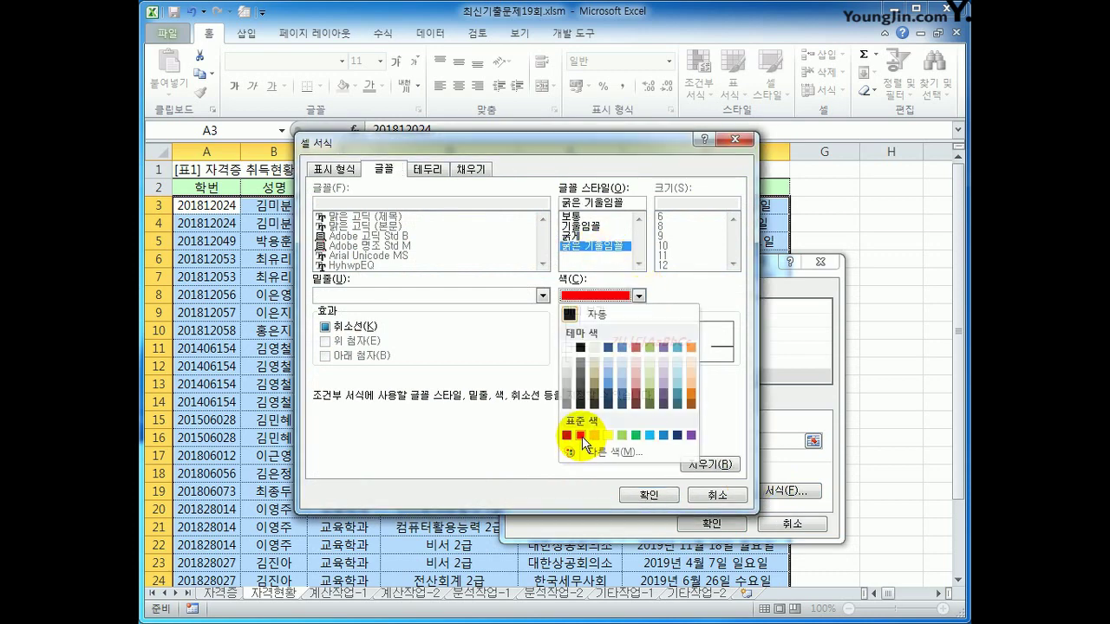
click(649, 498)
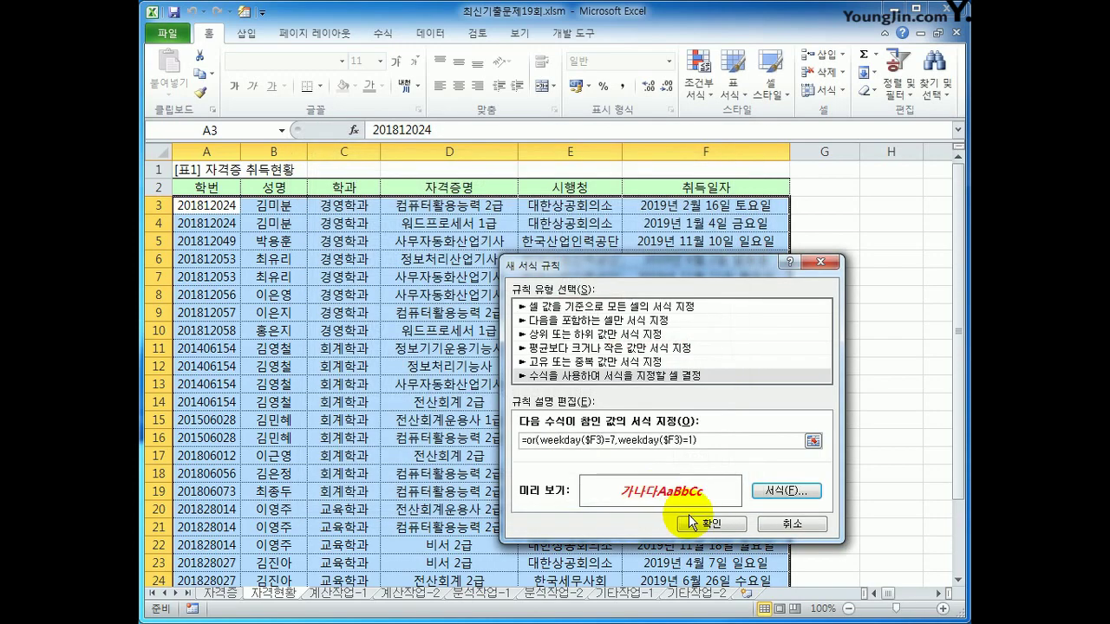
click(698, 520)
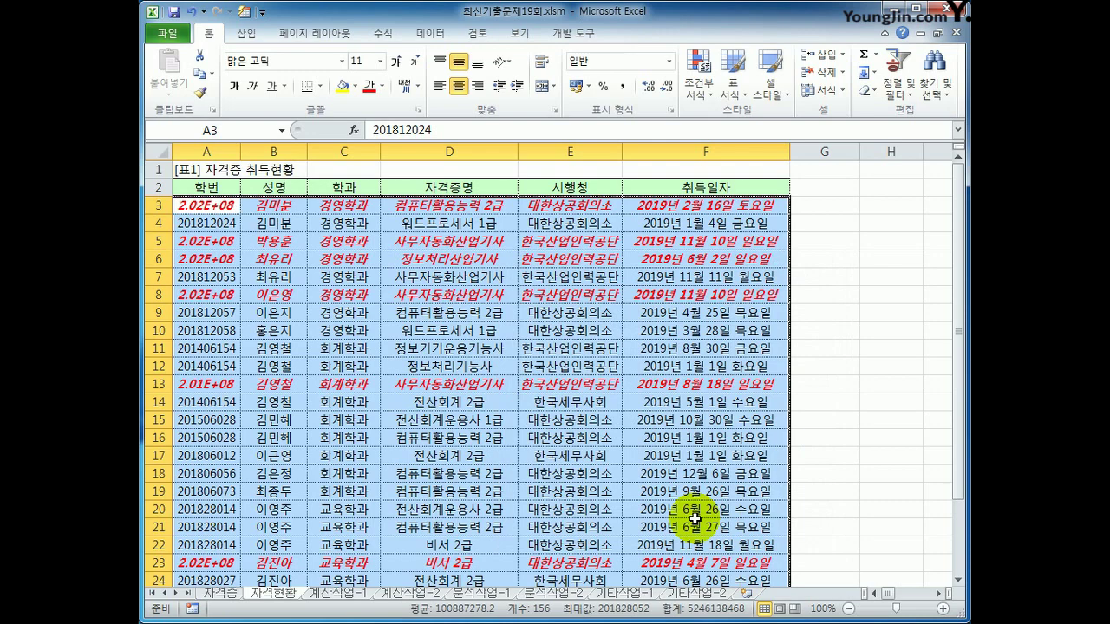
Step: Widen the 학번 column to fit its contents and check the highlighted rows against their 취득일자 weekdays
double_click(240, 150)
drag(308, 151, 272, 153)
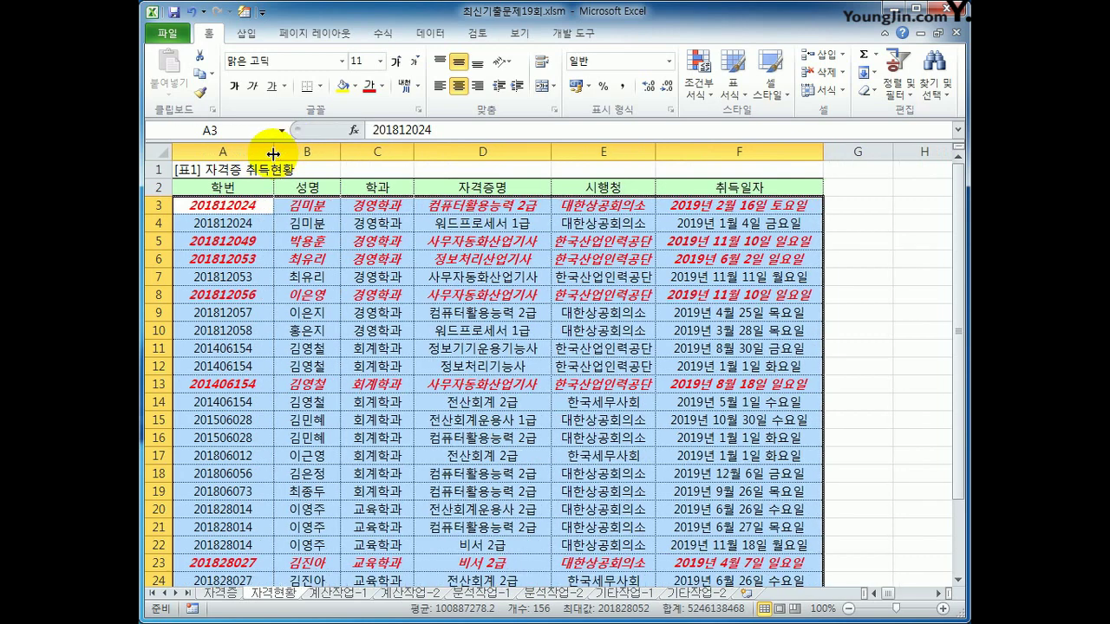
click(747, 212)
click(751, 242)
click(751, 295)
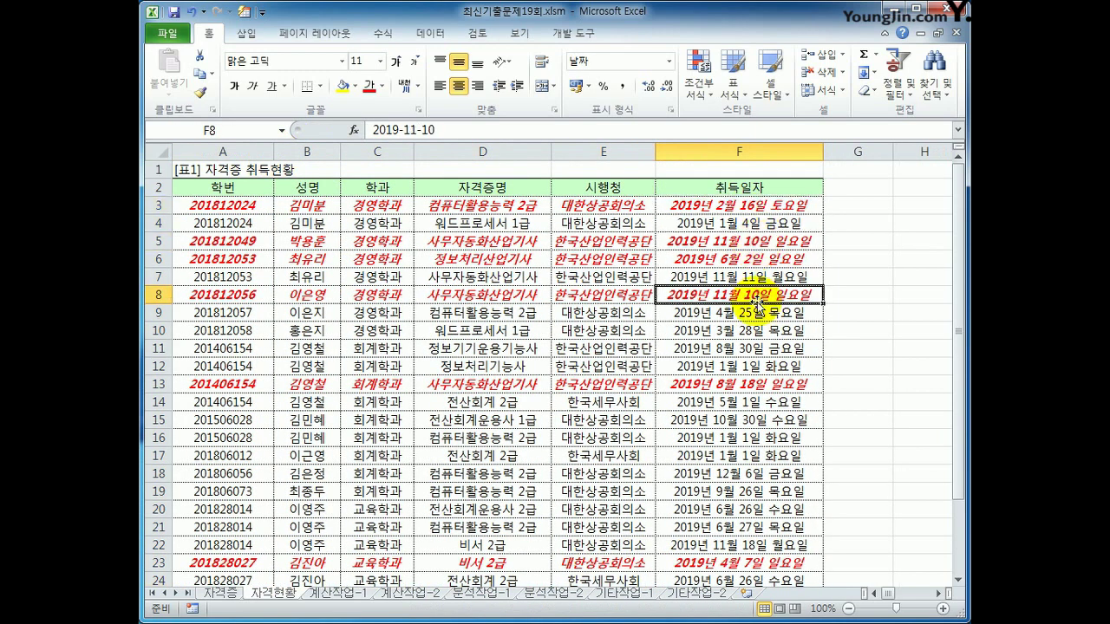
click(757, 383)
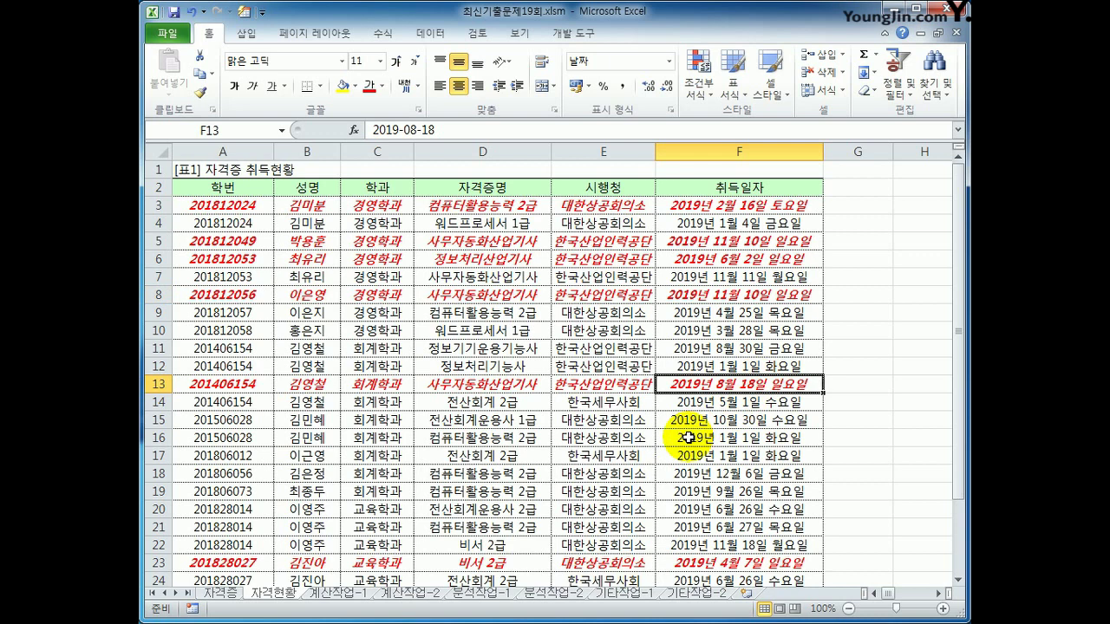
scroll(579, 428, down, 3)
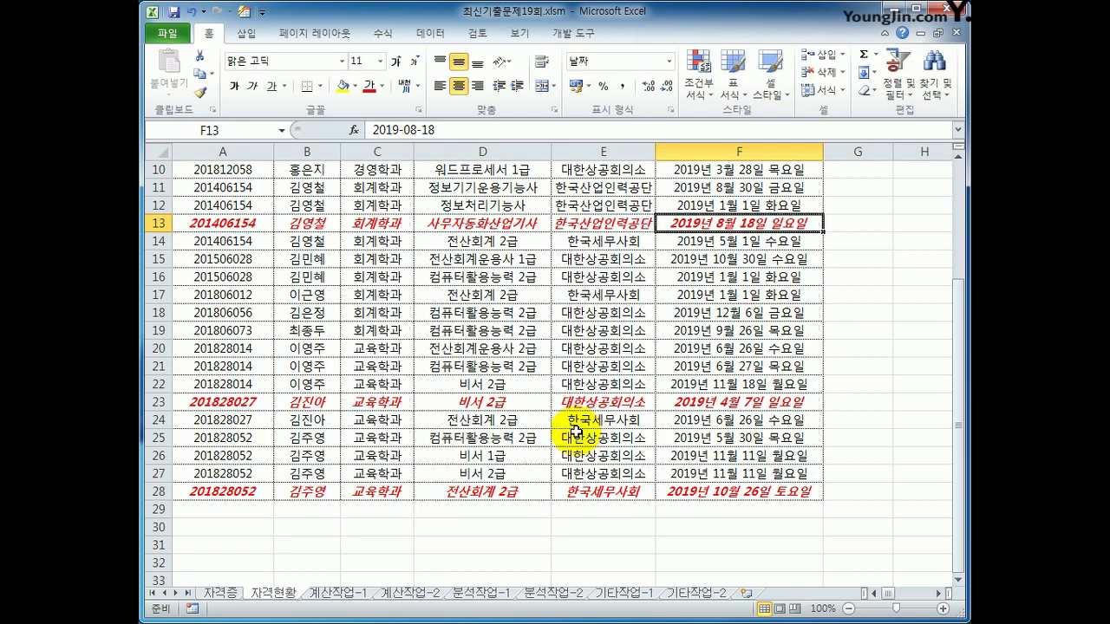
scroll(576, 431, up, 3)
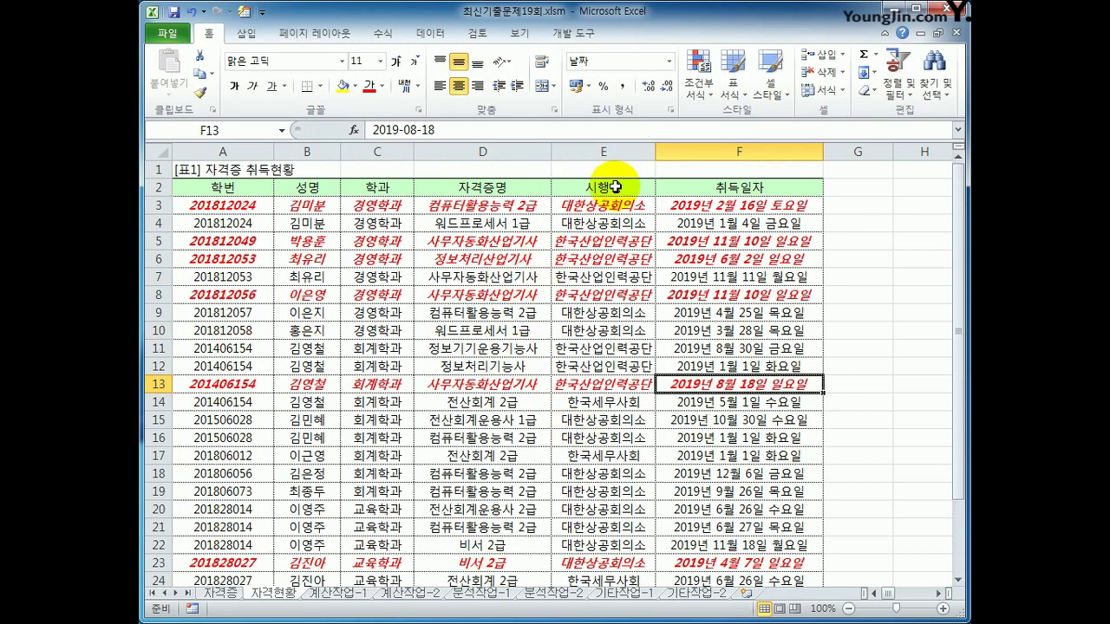
Step: Copy the 시행청 header and its 대한상공회의소 value to A30:A31 below the table as the first filter criterion
click(618, 189)
click(613, 207)
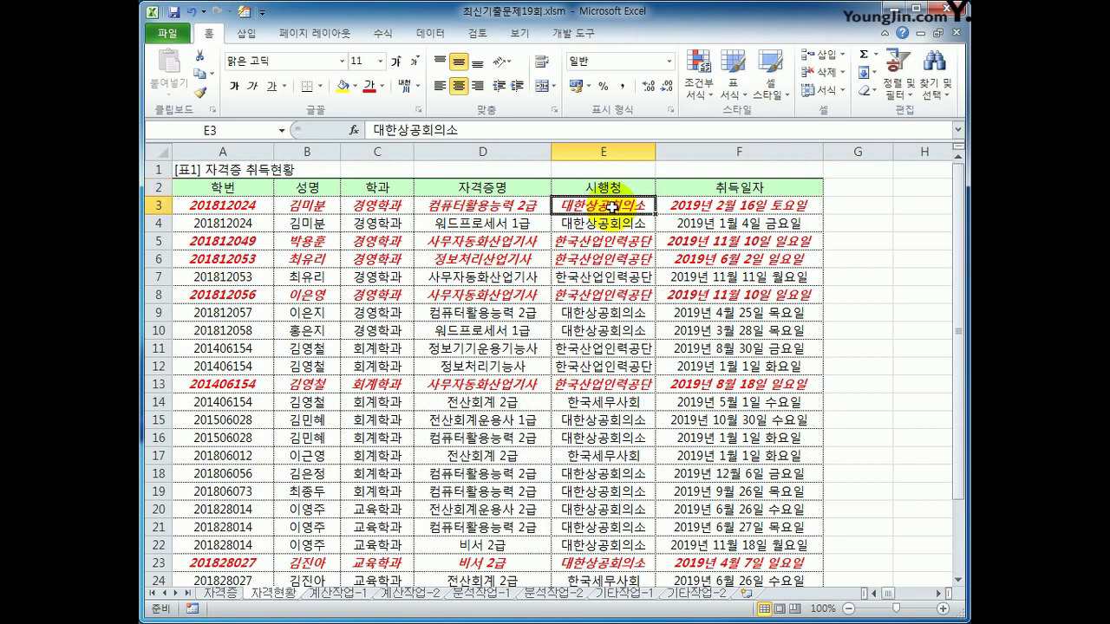
click(471, 184)
click(475, 203)
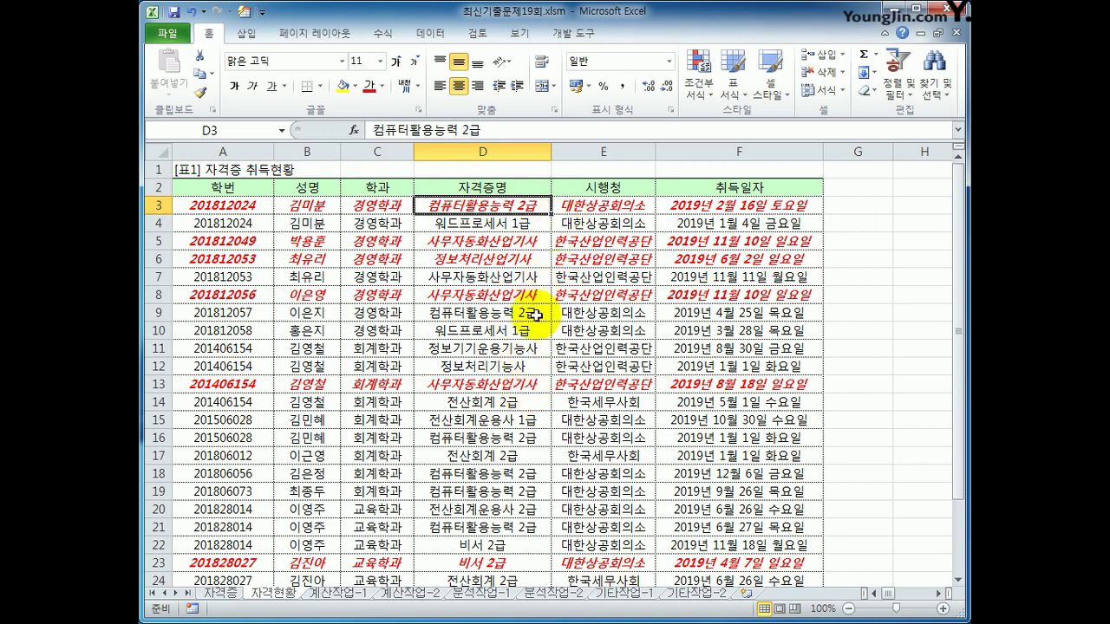
click(577, 189)
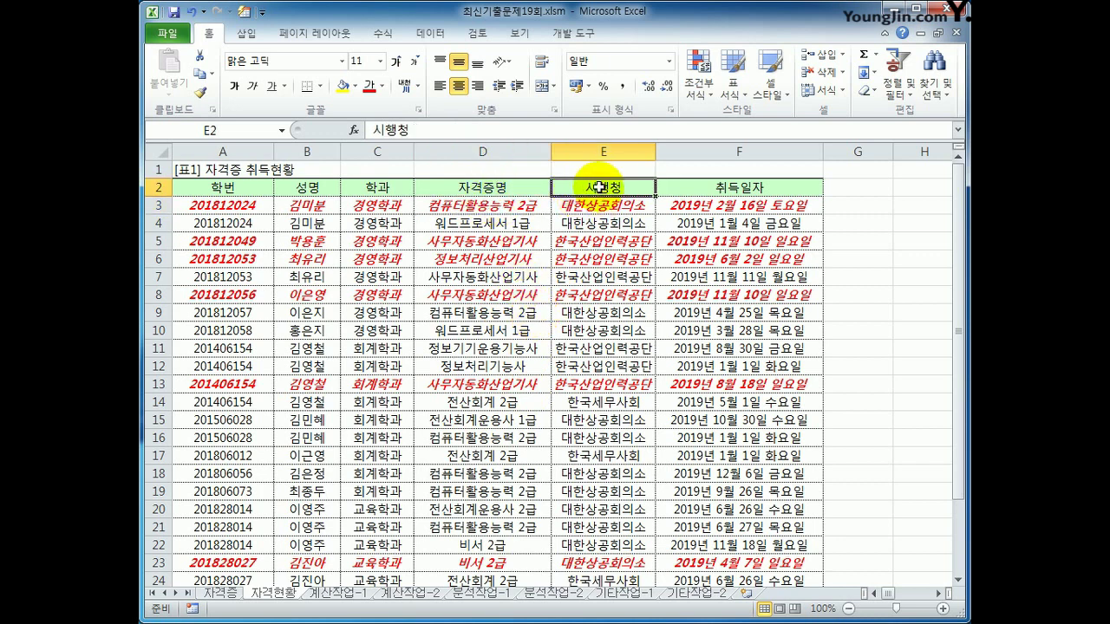
ctrl+click(598, 207)
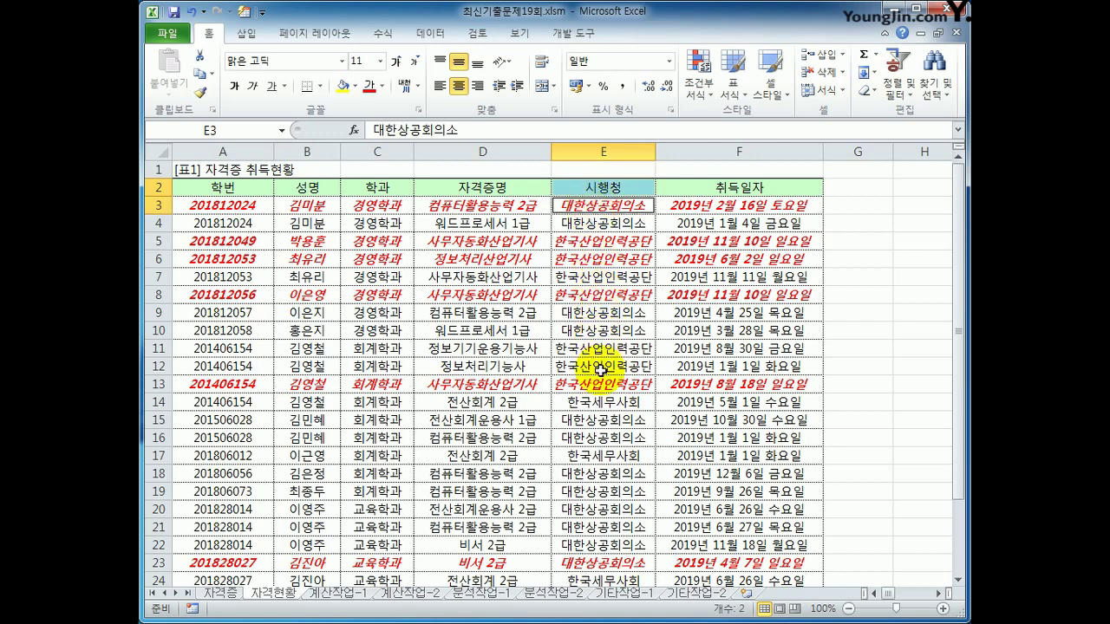
key(ctrl+c)
scroll(564, 379, down, 4)
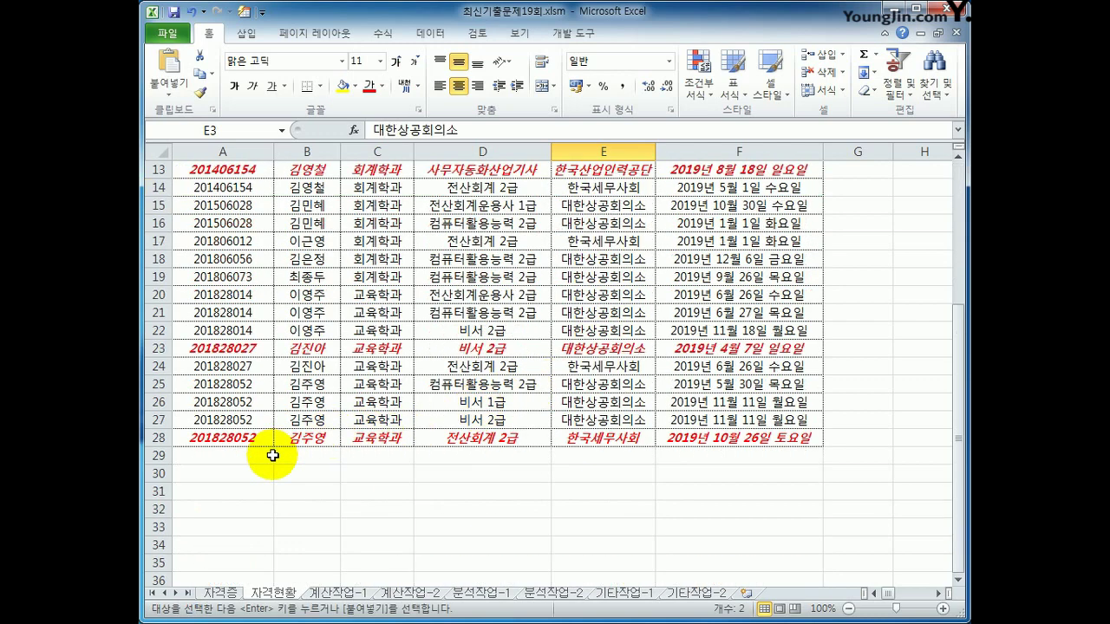
click(223, 479)
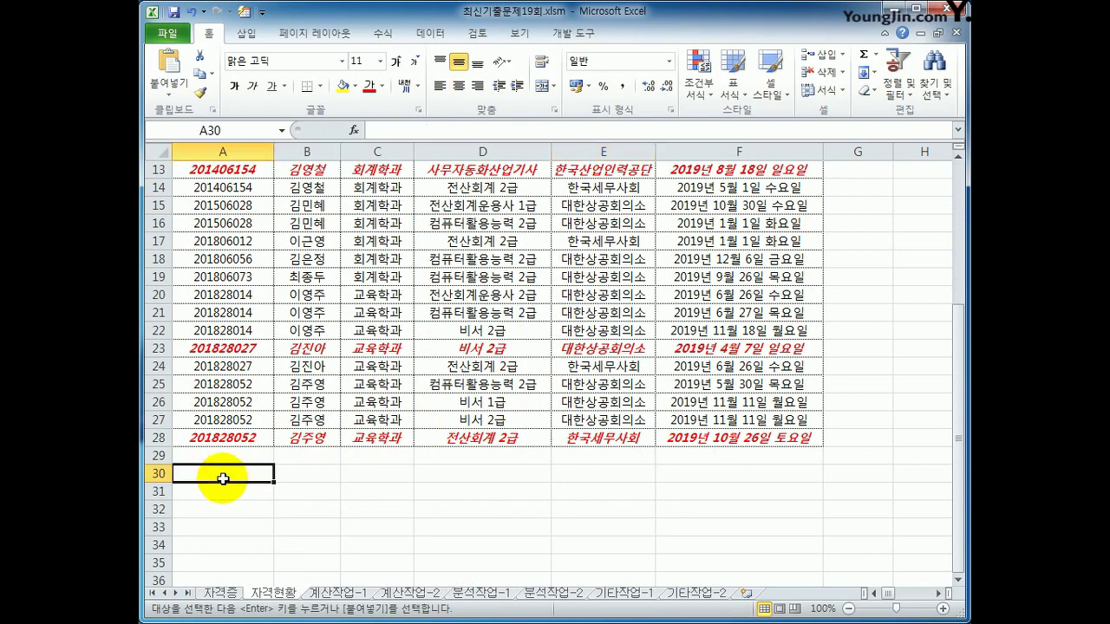
key(ctrl+v)
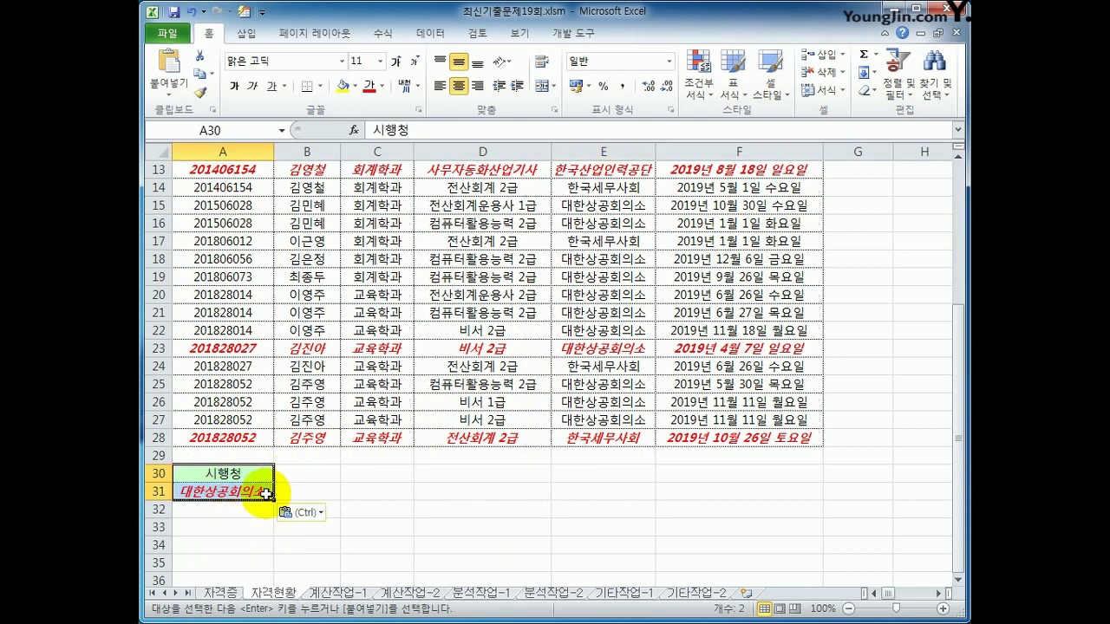
Step: Enter 조건 in B30 as the header for a formula-based criterion beside 시행청
scroll(251, 486, up, 4)
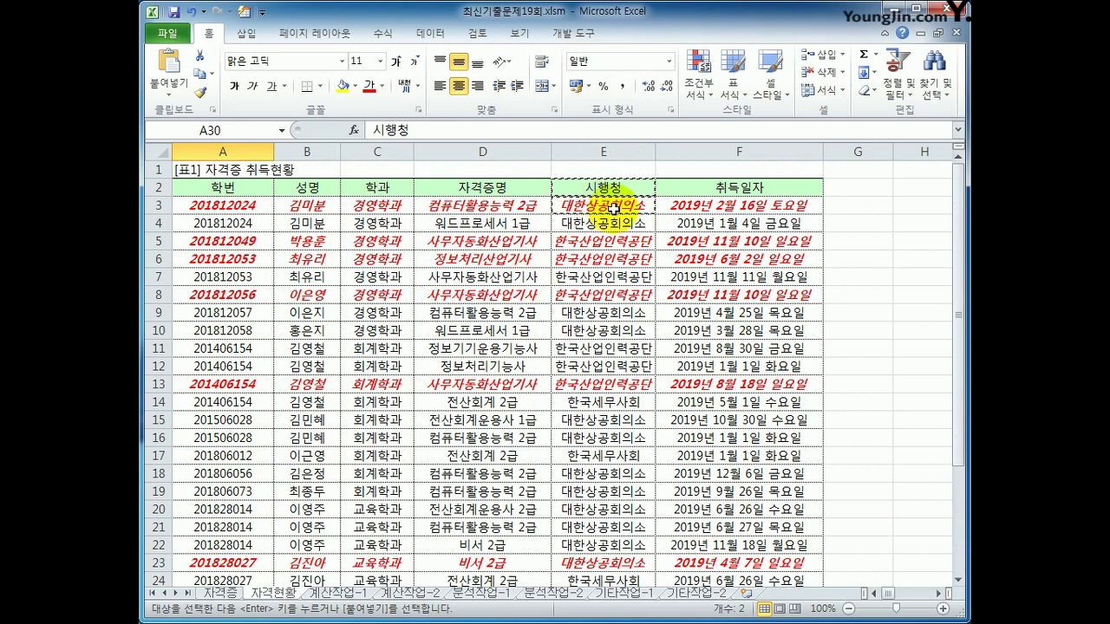
scroll(458, 386, down, 3)
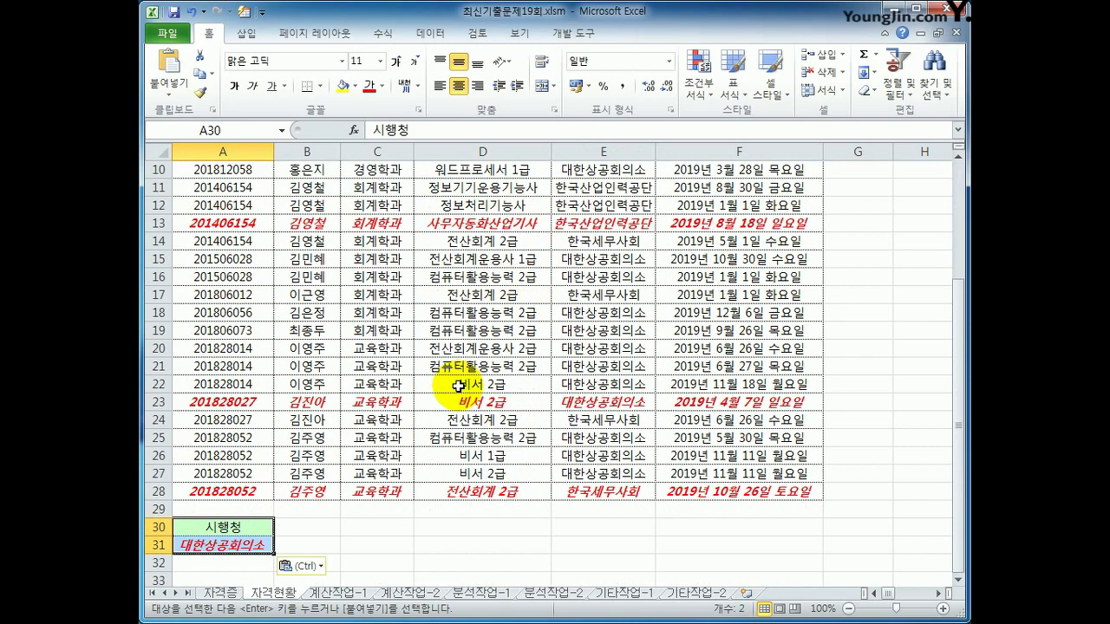
scroll(458, 386, up, 3)
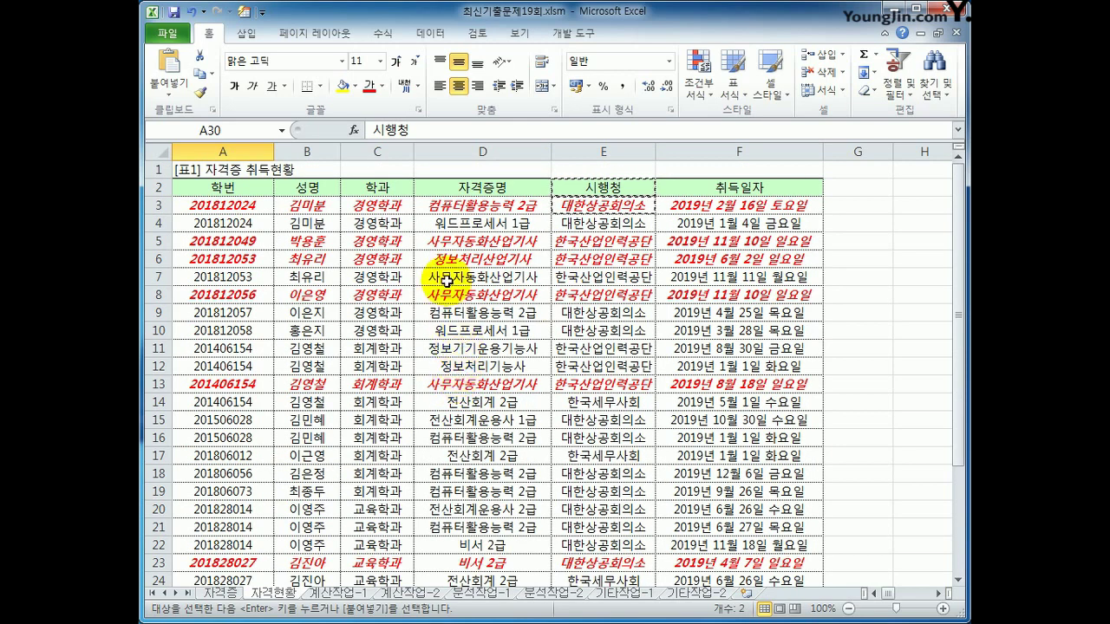
scroll(451, 416, down, 4)
click(325, 475)
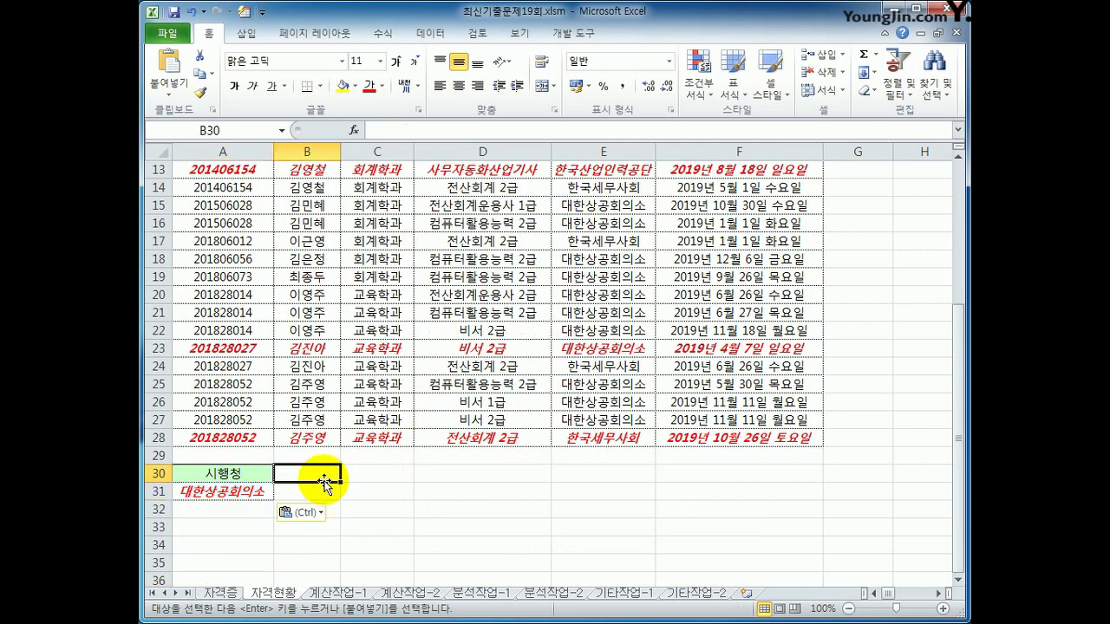
text(wh)
key(BackSpace)
key(BackSpace)
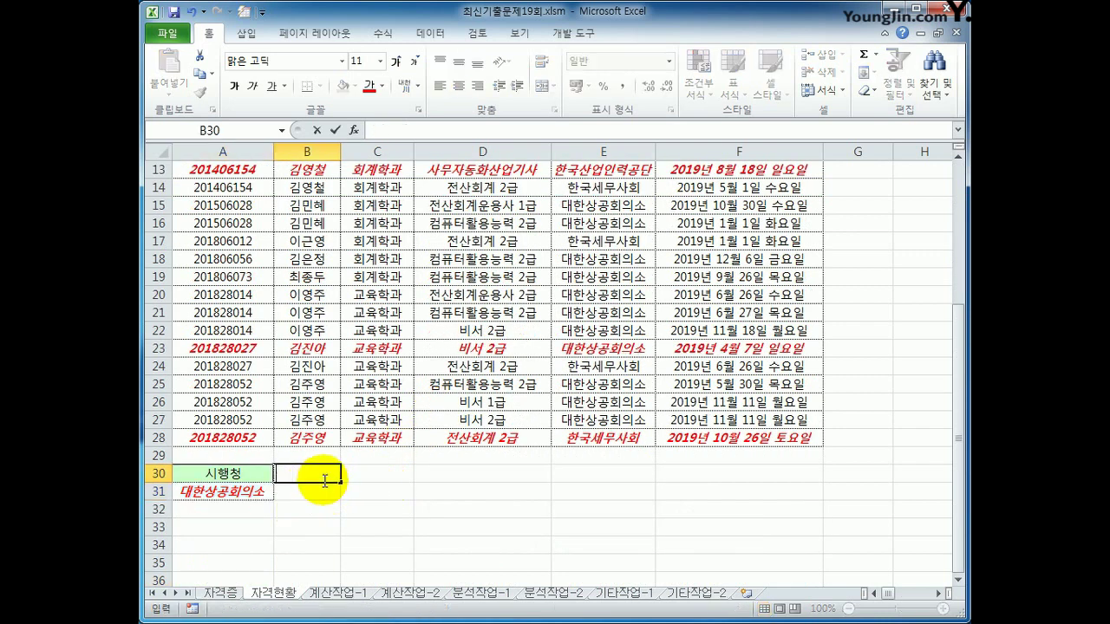
text(조거ㄴ)
key(Return)
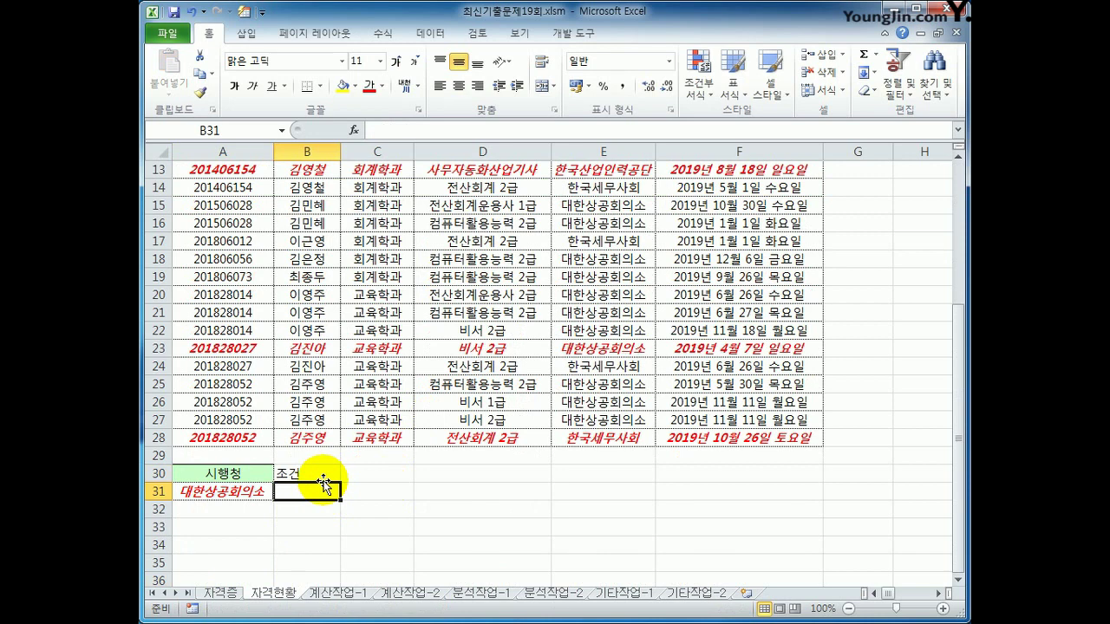
Step: Enter the criterion formula =RIGHT(D3,2)="2급" in B31, referencing the first 자격증명 cell
text(=)
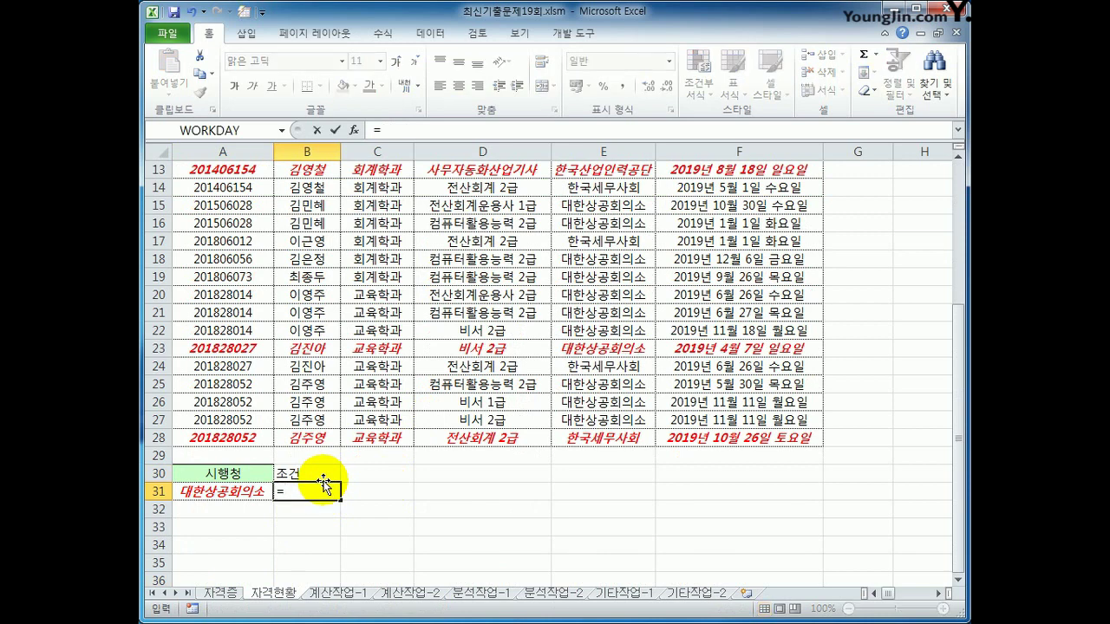
text(ght()
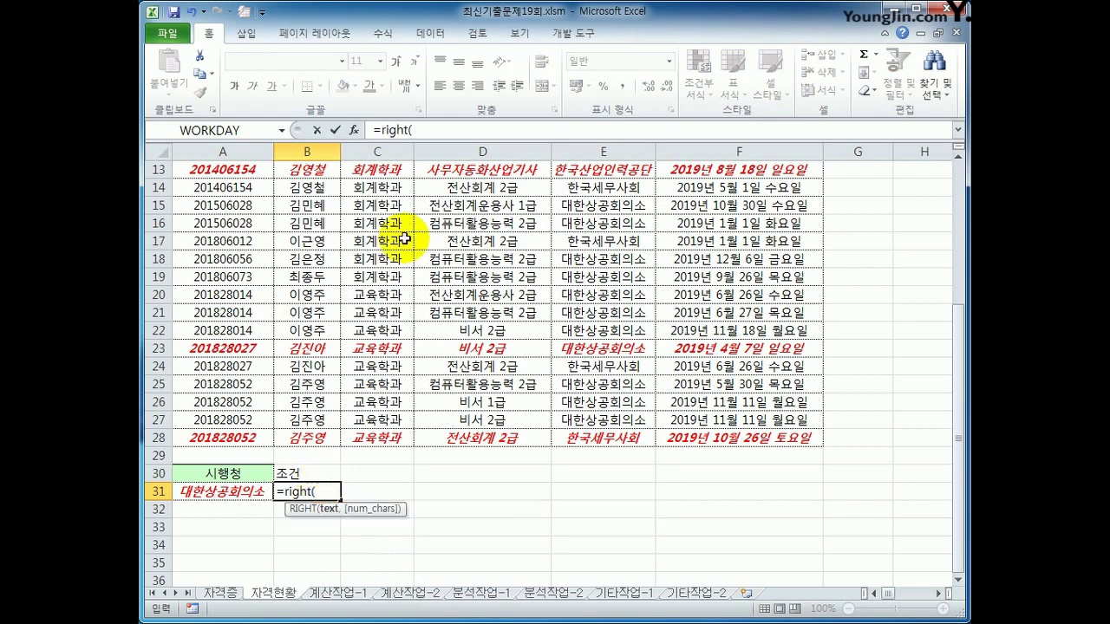
scroll(490, 327, up, 4)
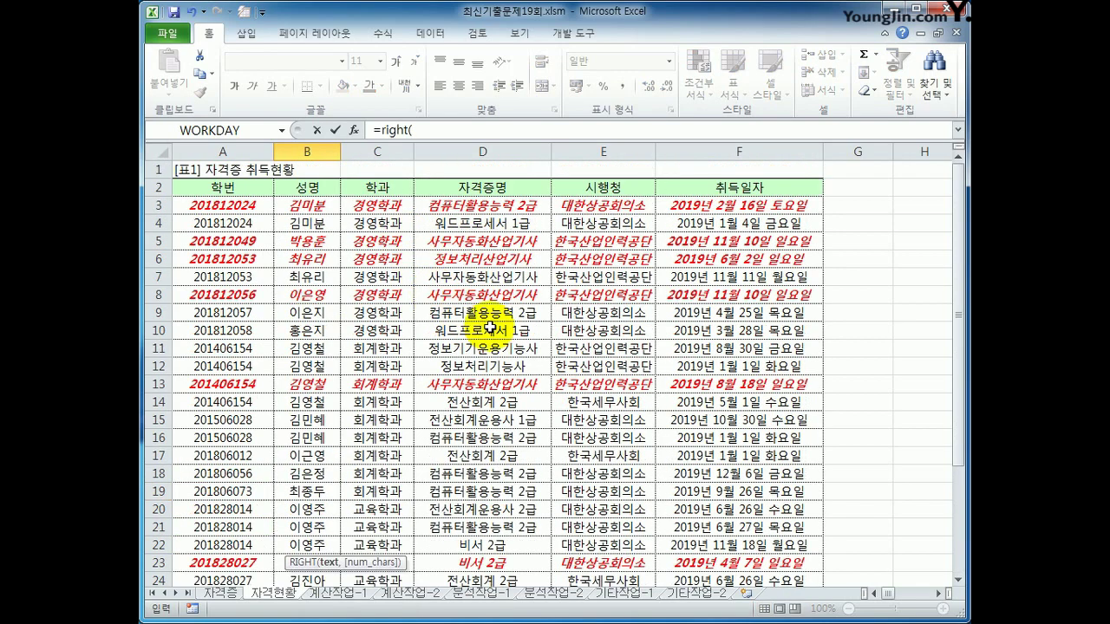
click(528, 209)
text(,)
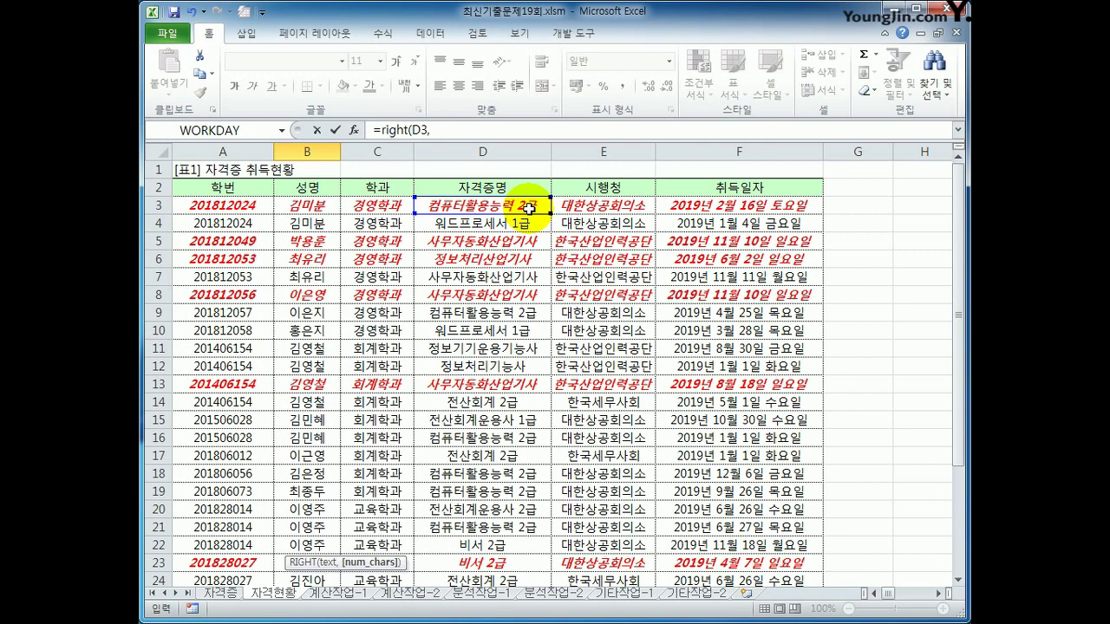
text(2)=)
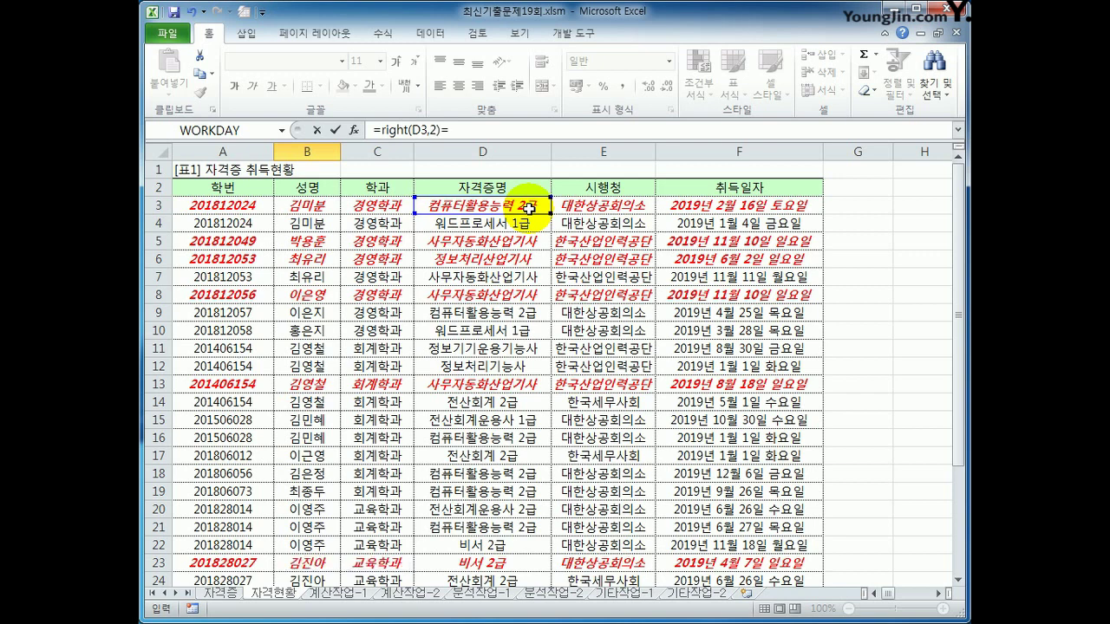
text("2rm)
key(BackSpace)
key(BackSpace)
text(급)
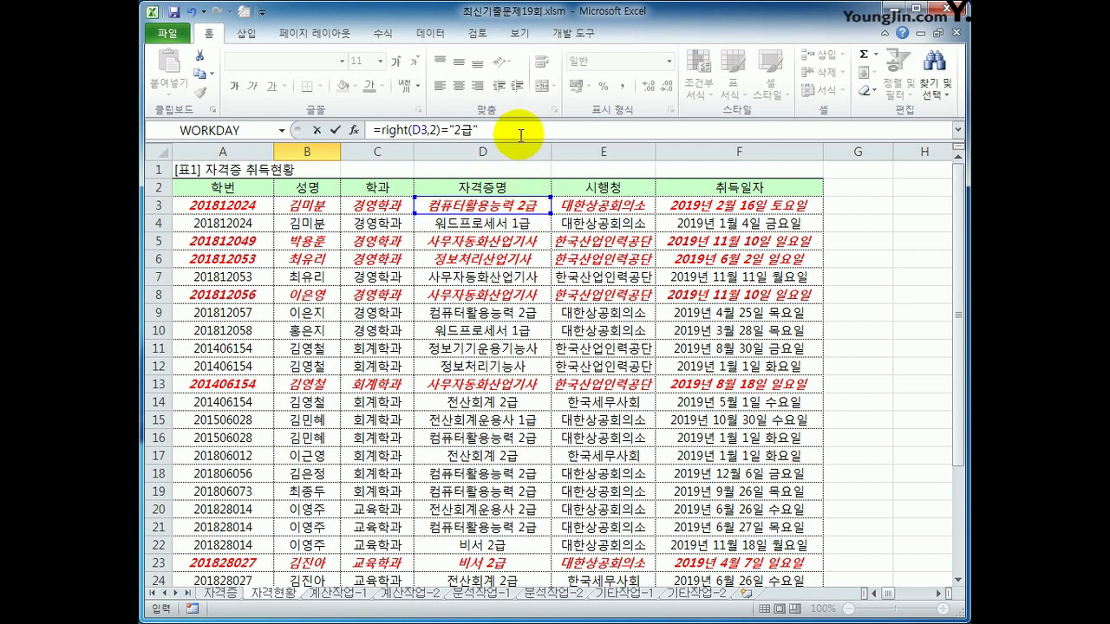
drag(477, 130, 450, 126)
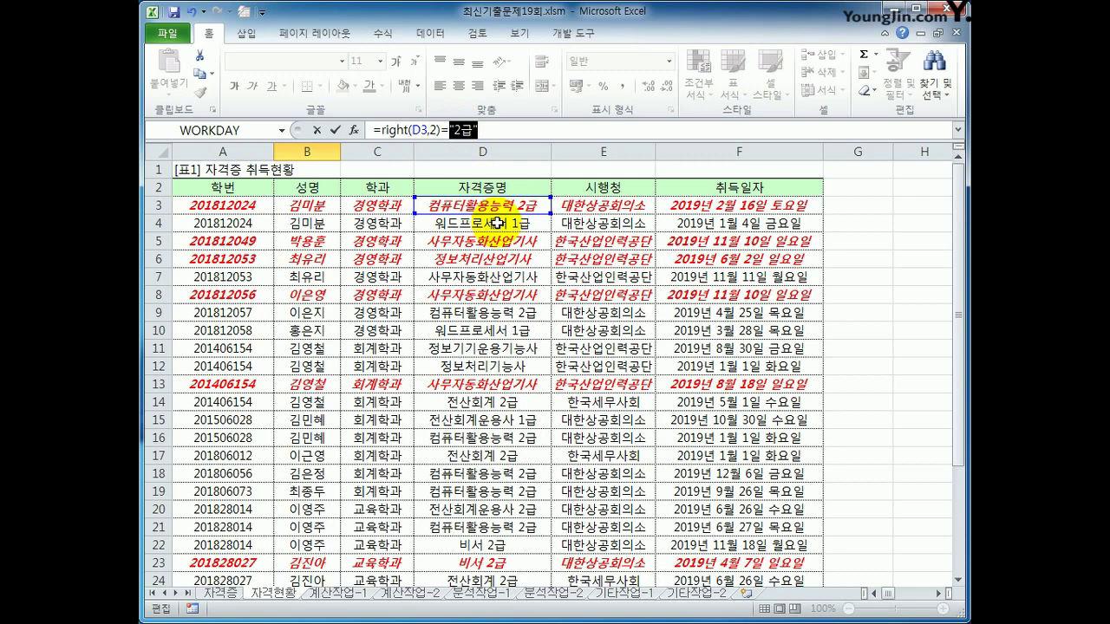
key(Return)
key(Up)
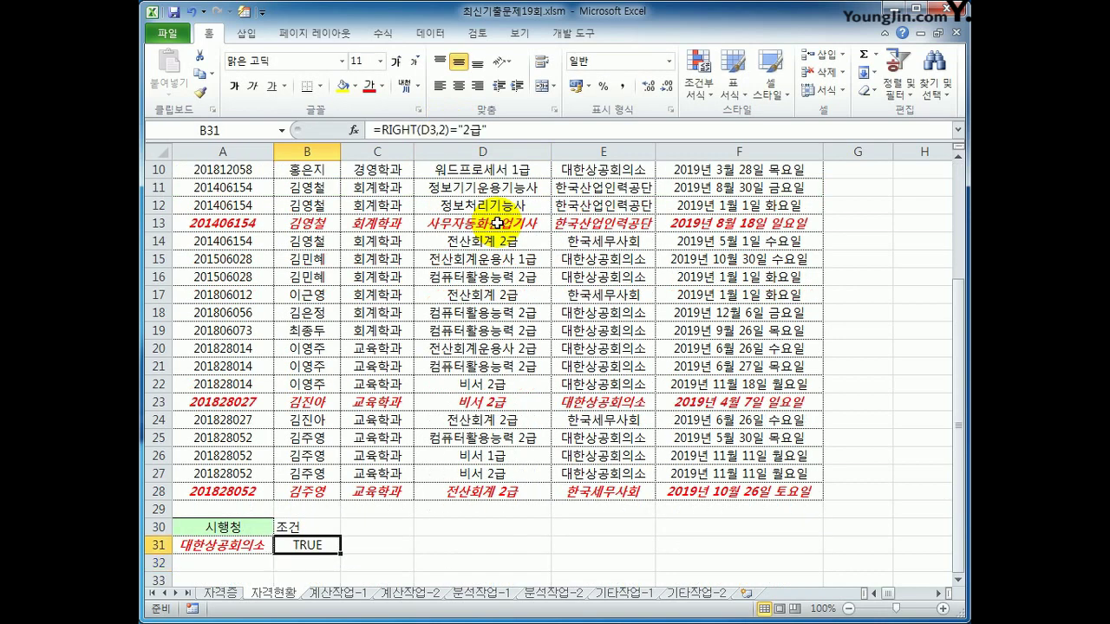
Step: Copy the 학번, 성명, 학과 and 자격증명 headers of the table to A35:D35 as the extract headings
scroll(520, 239, up, 3)
scroll(433, 317, down, 5)
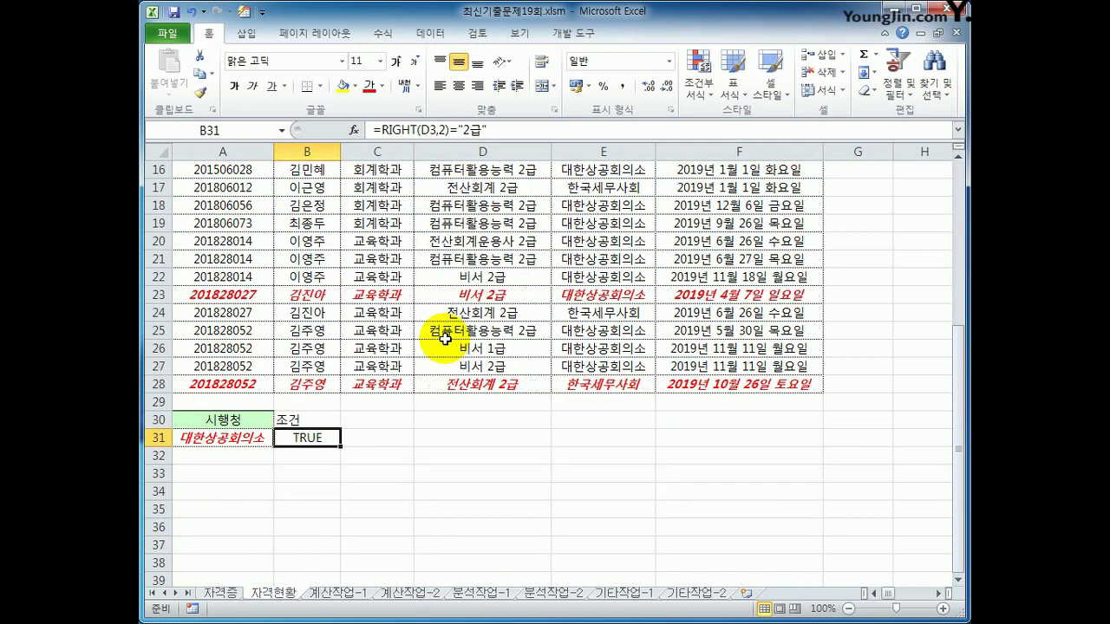
scroll(444, 339, up, 1)
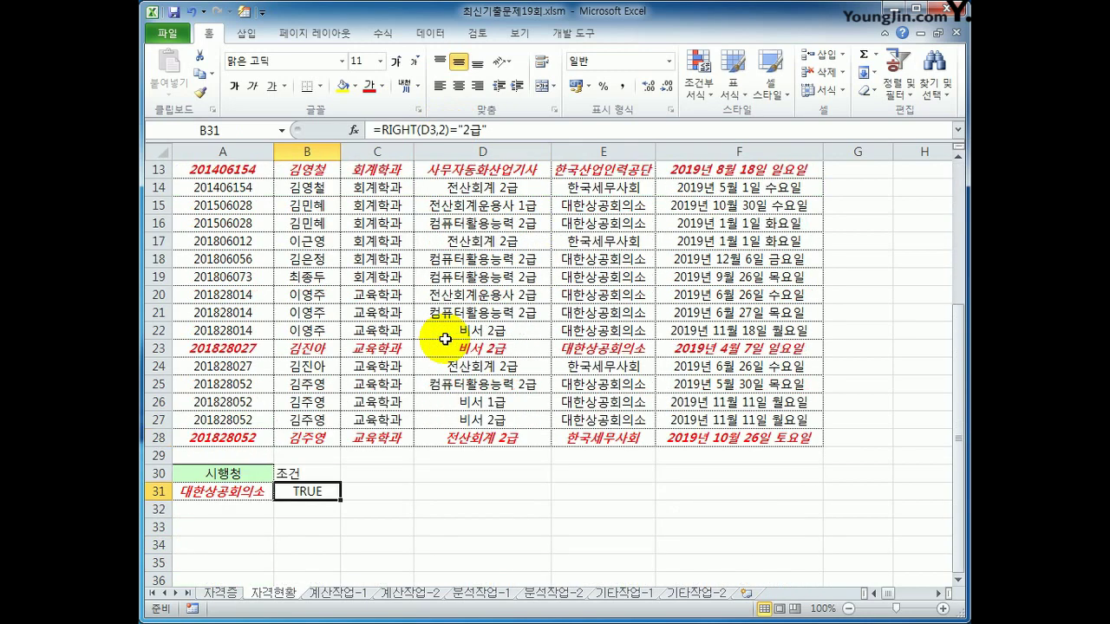
scroll(445, 339, up, 4)
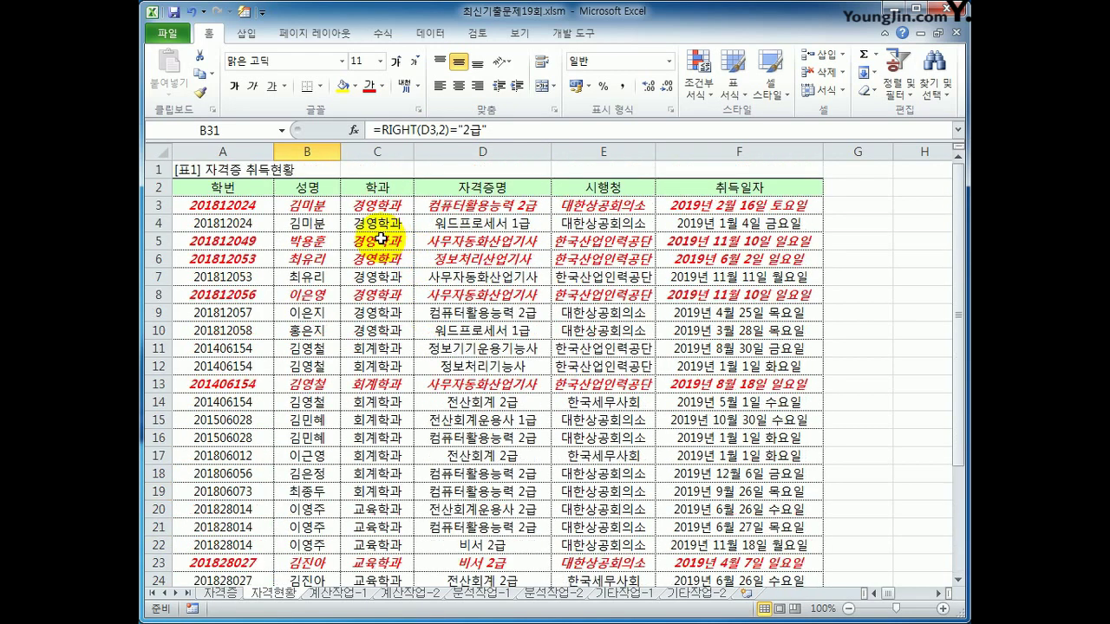
click(234, 187)
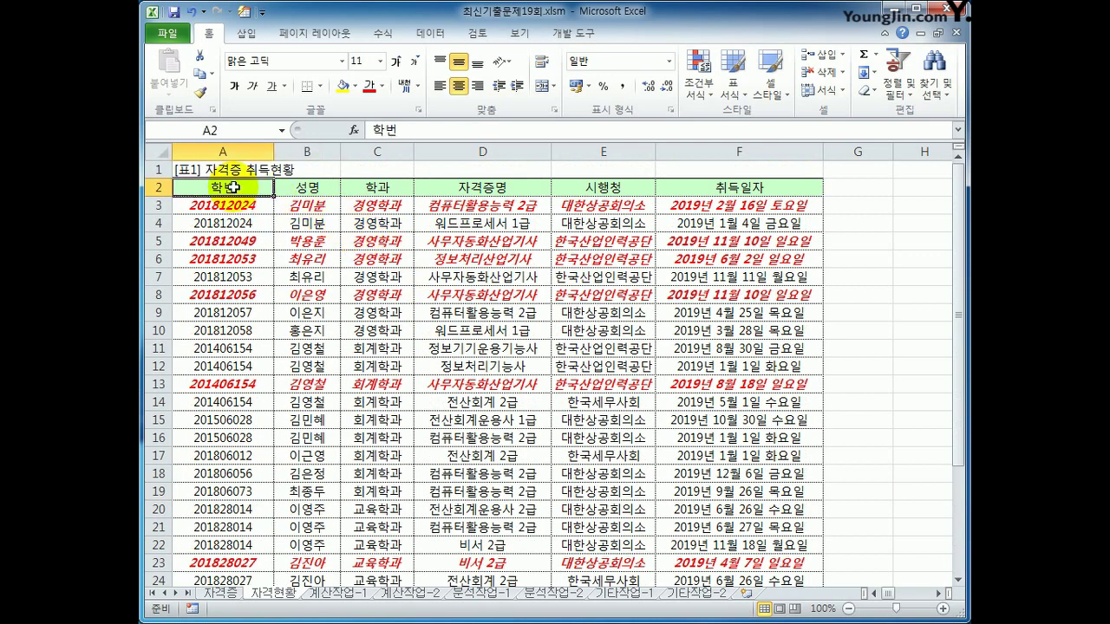
ctrl+click(308, 184)
ctrl+click(352, 186)
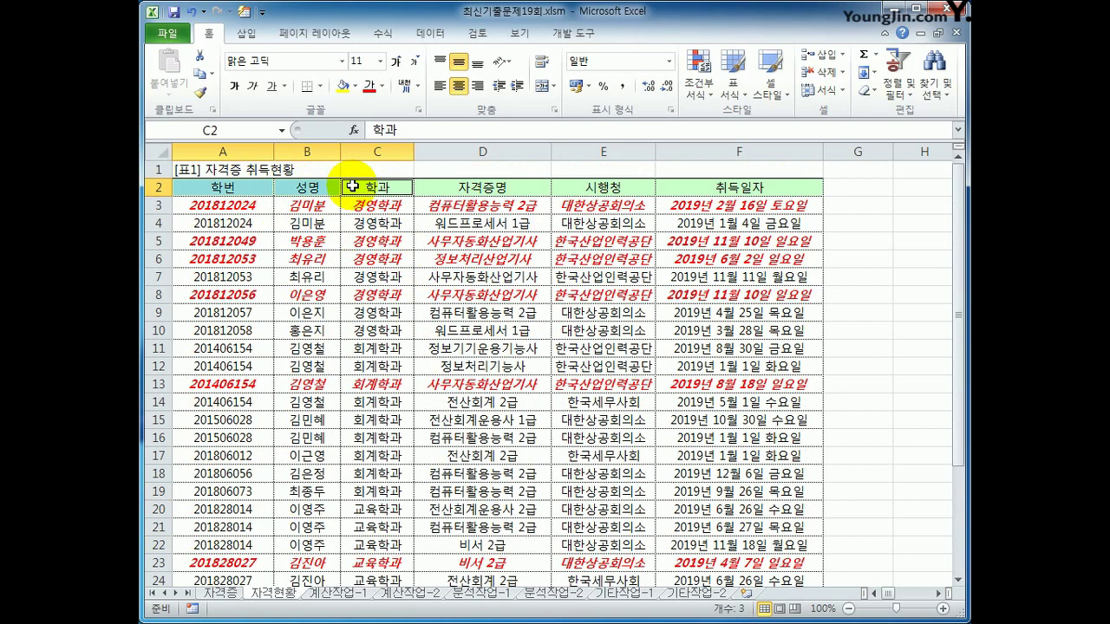
ctrl+click(452, 188)
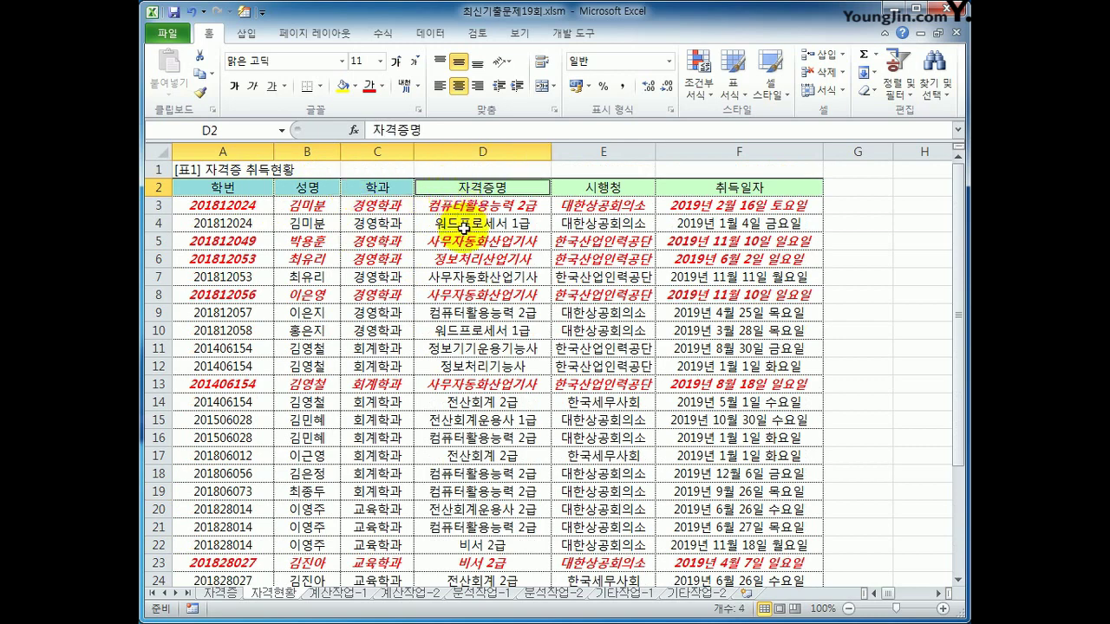
key(ctrl+c)
scroll(399, 238, down, 4)
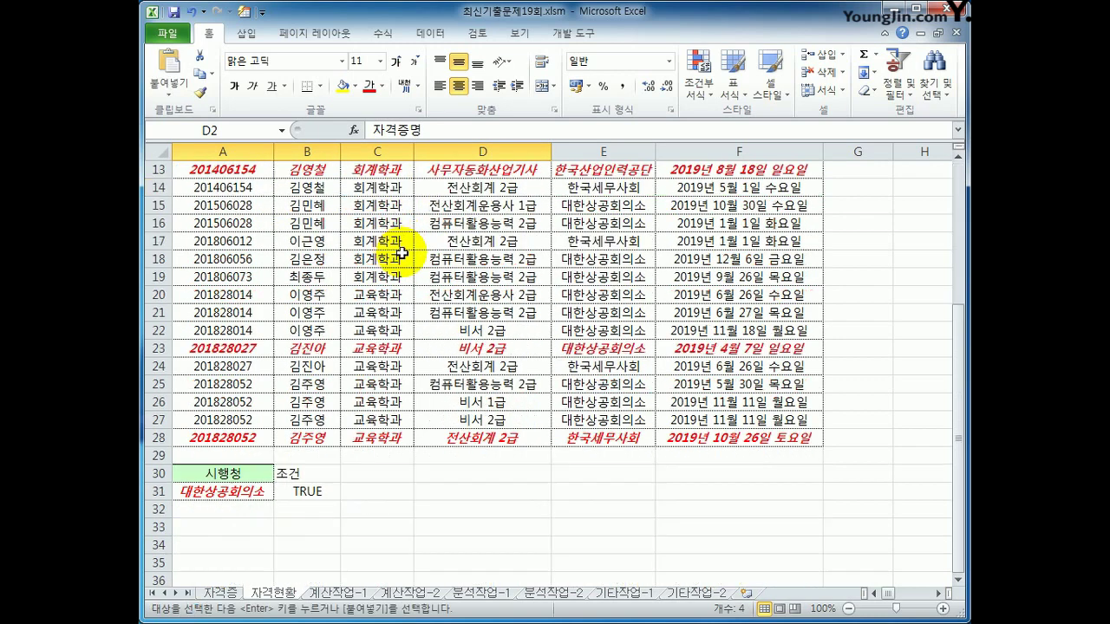
click(224, 564)
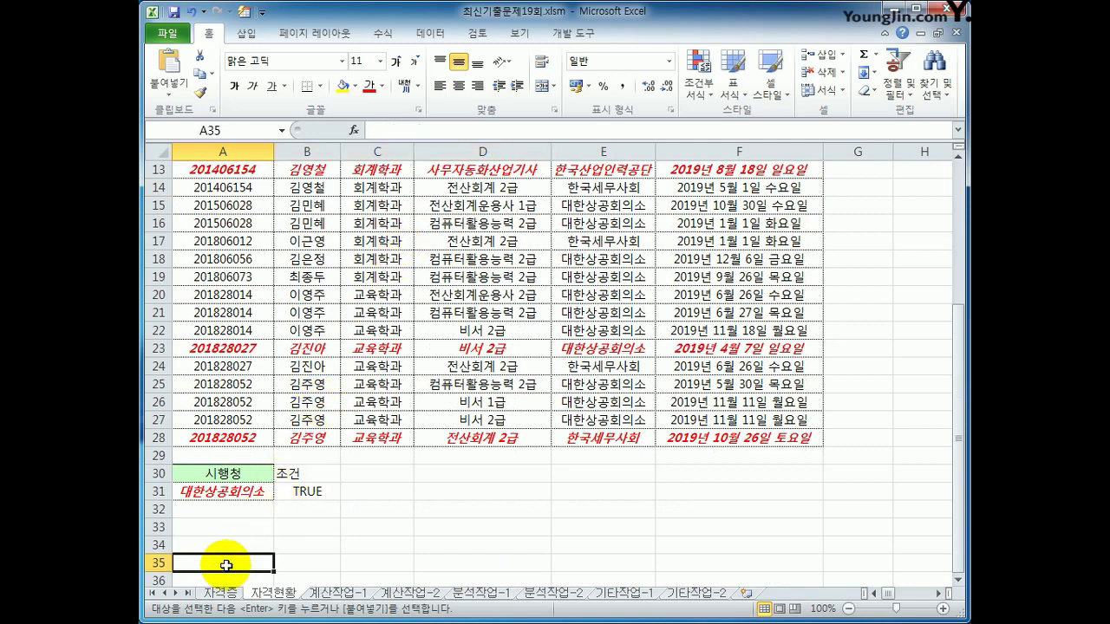
key(ctrl+v)
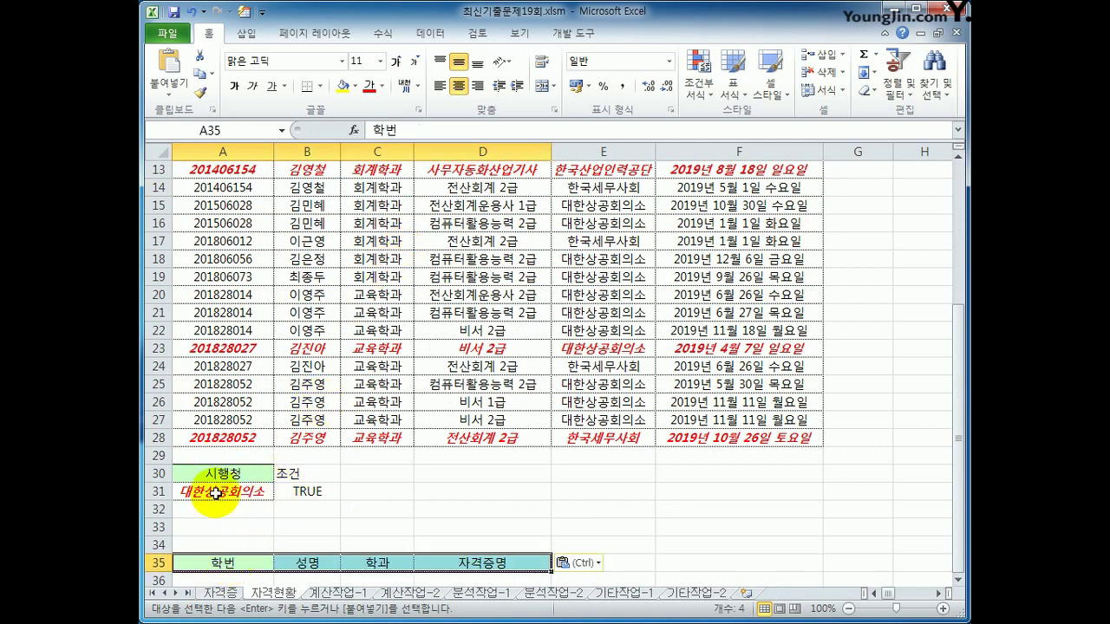
Step: Start an advanced filter on the certificate table A2:F28 with A30:B31 as the criteria range
drag(218, 473, 293, 491)
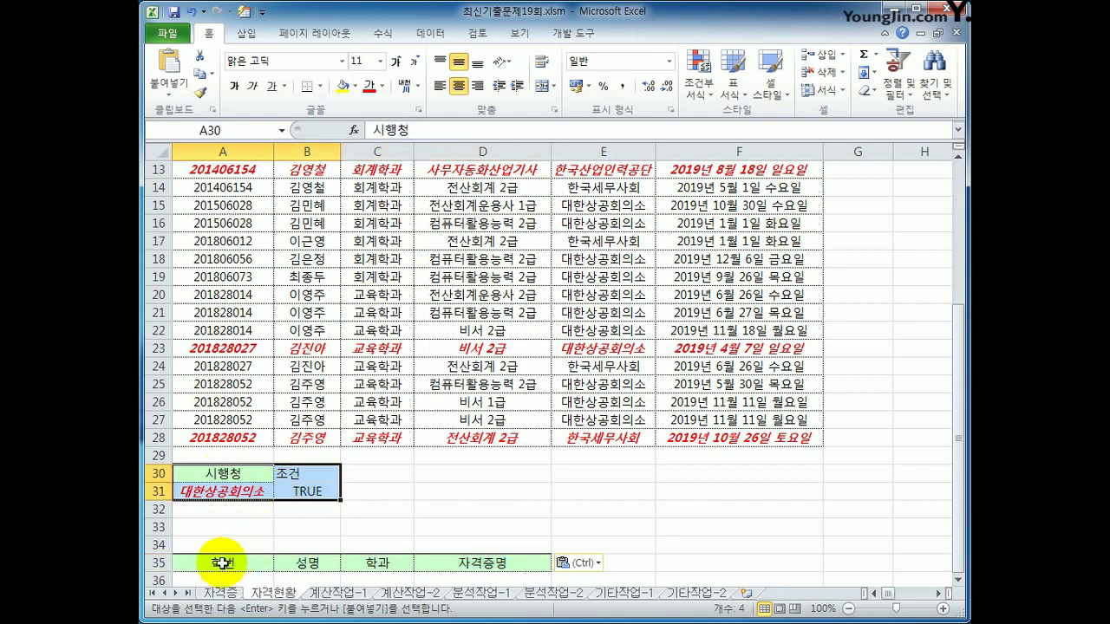
drag(229, 560, 459, 562)
scroll(451, 531, up, 4)
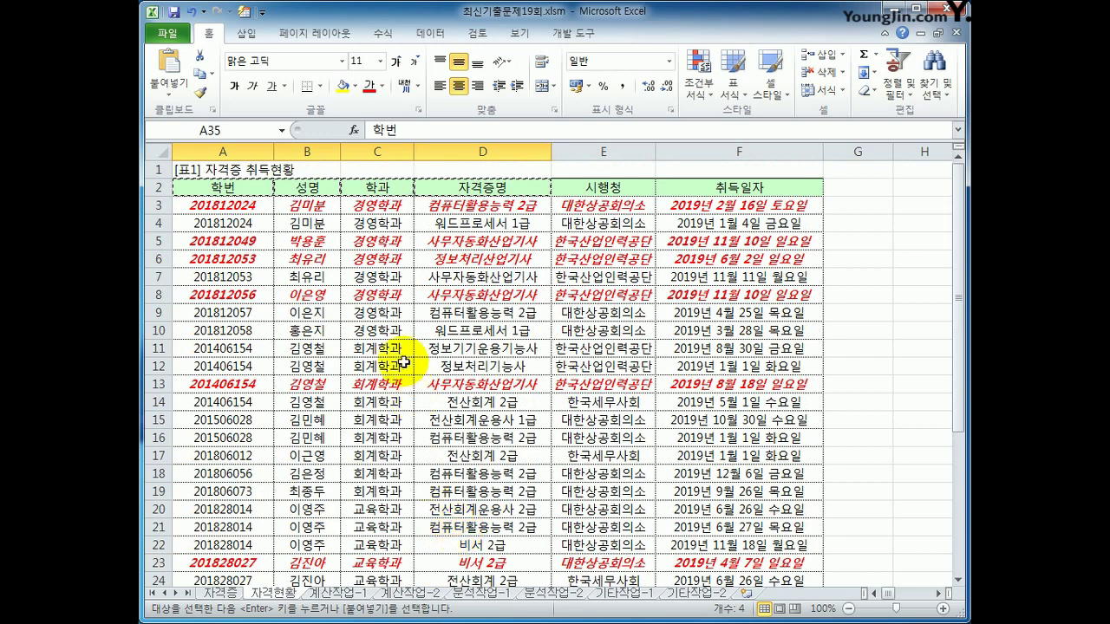
click(371, 361)
click(447, 37)
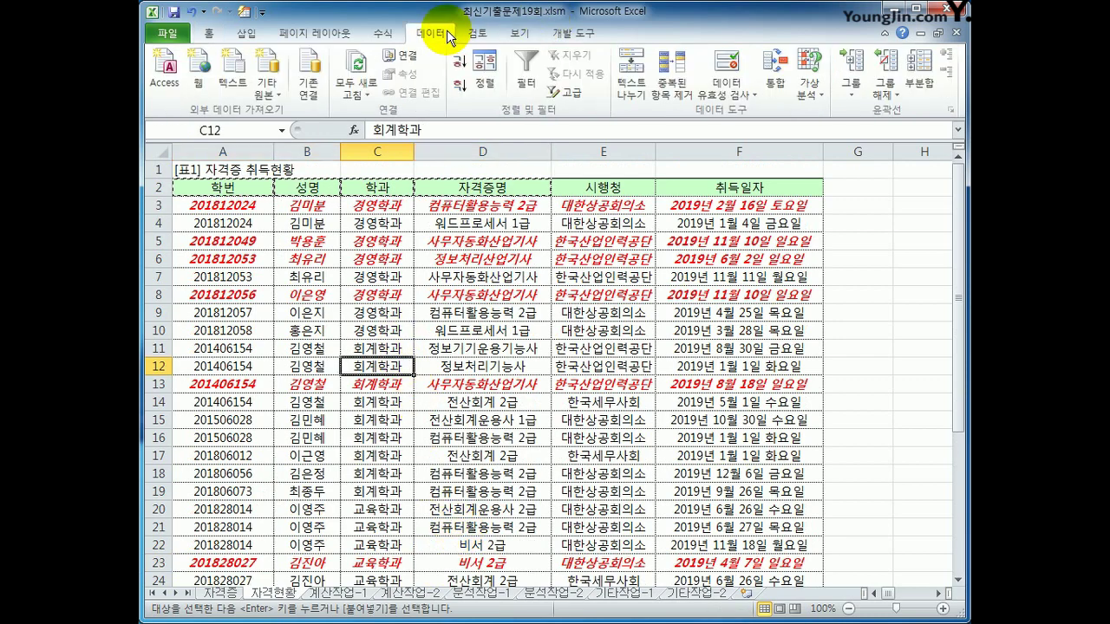
click(565, 91)
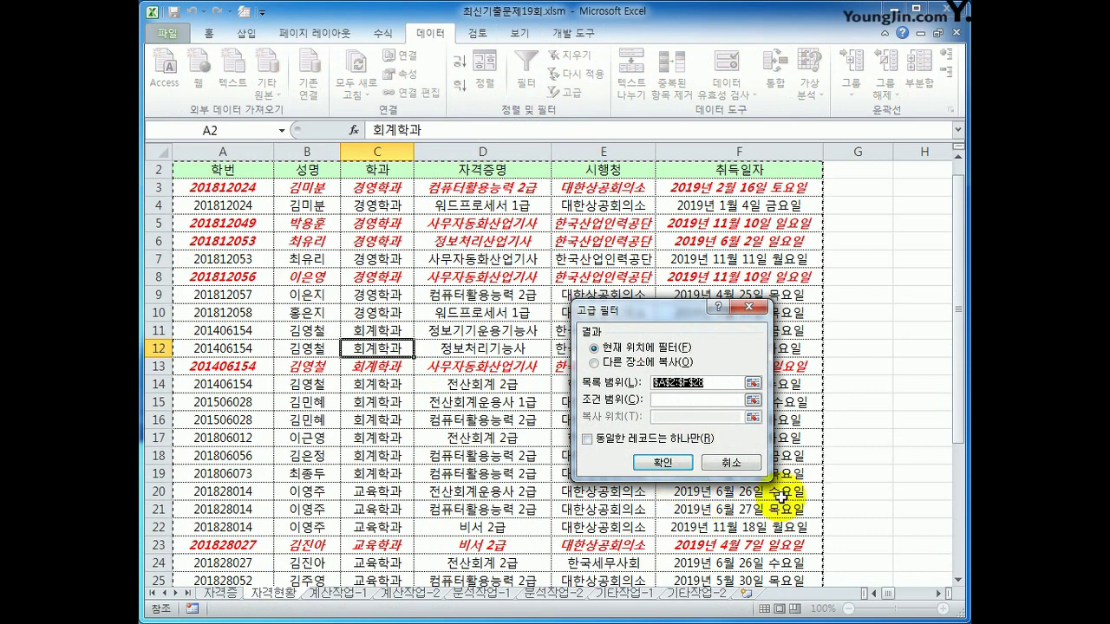
scroll(781, 498, down, 3)
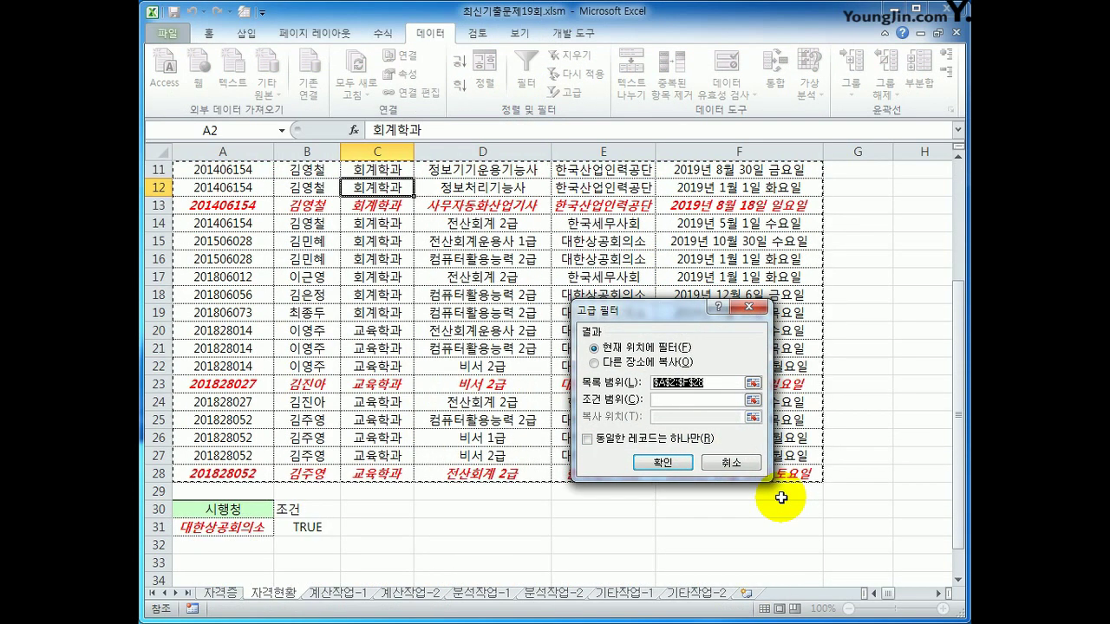
click(689, 400)
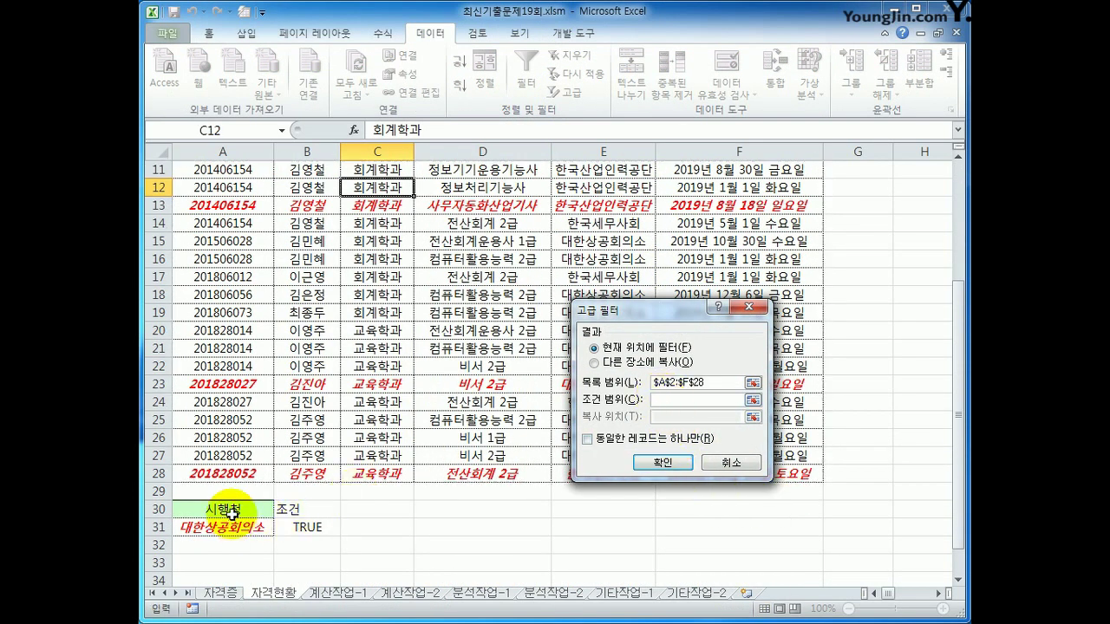
drag(226, 509, 287, 526)
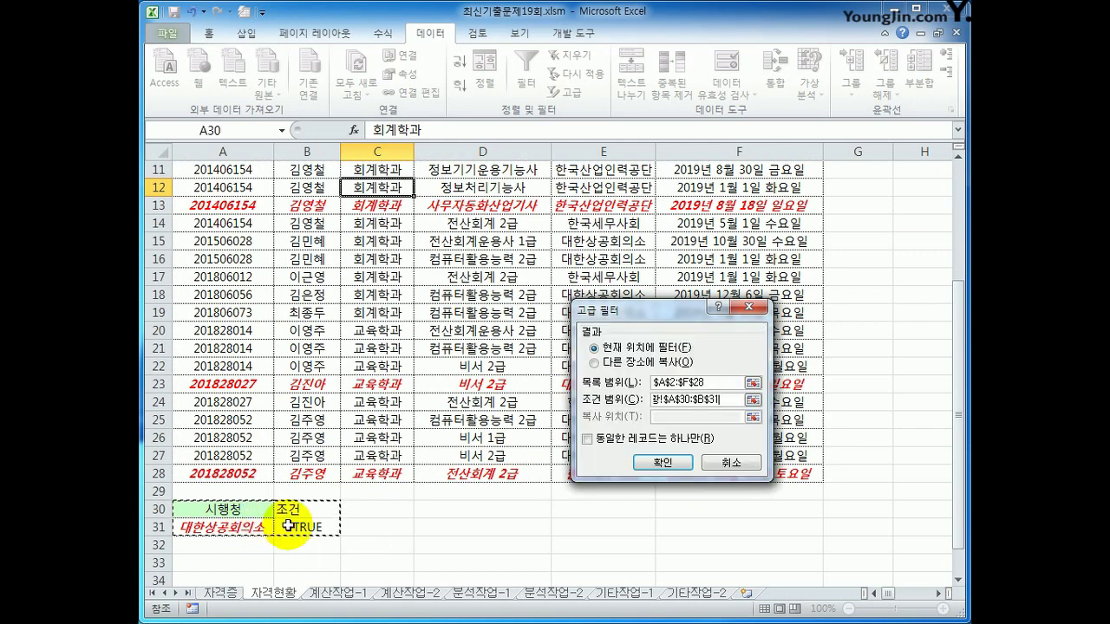
Step: Set the filter to copy its results to another location, the headings in A35:D35, and run it
click(624, 363)
click(667, 417)
scroll(481, 468, down, 4)
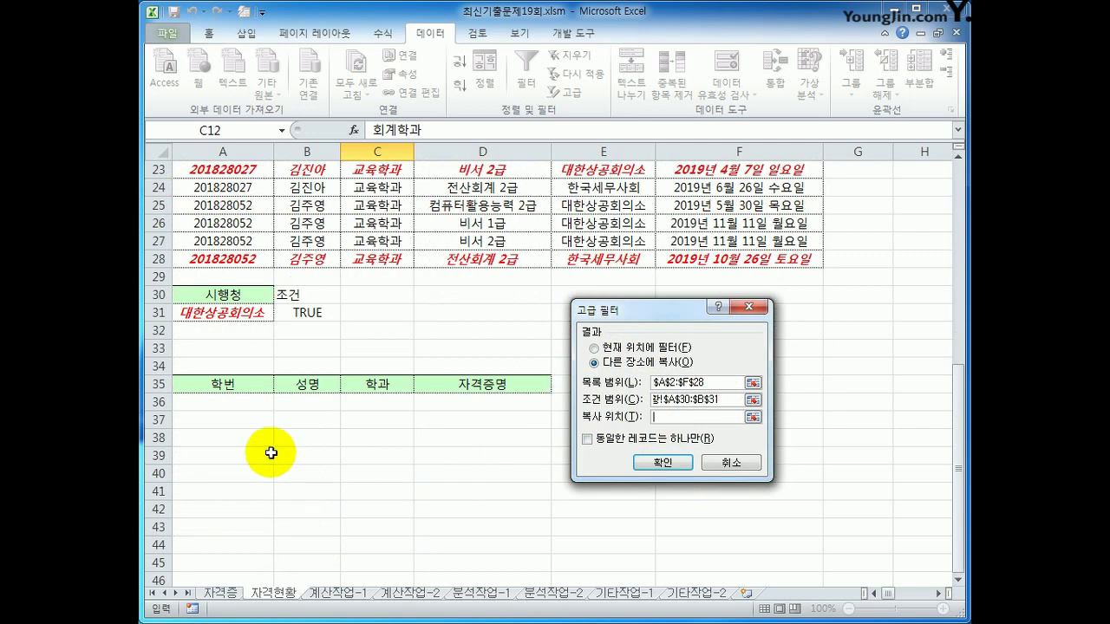
drag(178, 384, 438, 389)
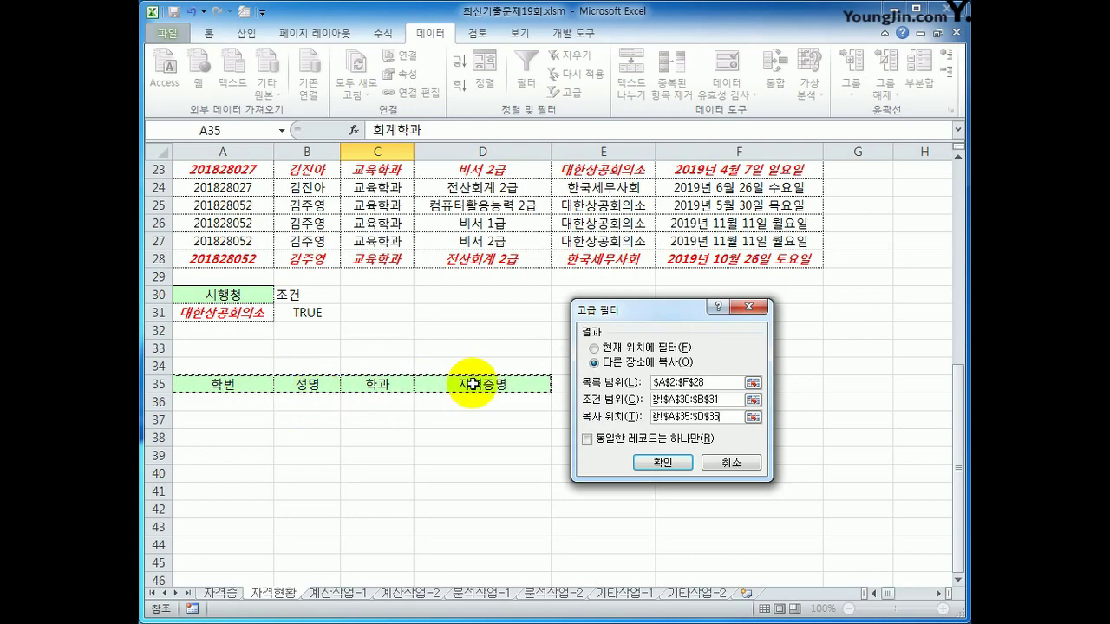
click(660, 463)
scroll(645, 455, down, 4)
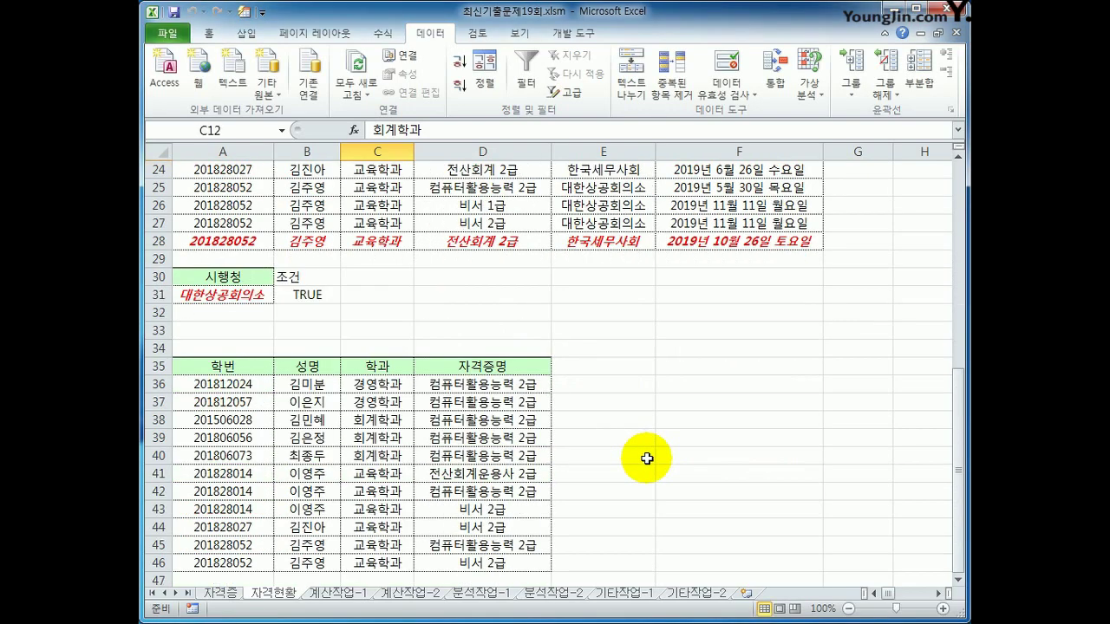
Step: Check the extracted 자격증명 values in D36:D46 against the 2급 criterion formula in B31
scroll(647, 459, down, 2)
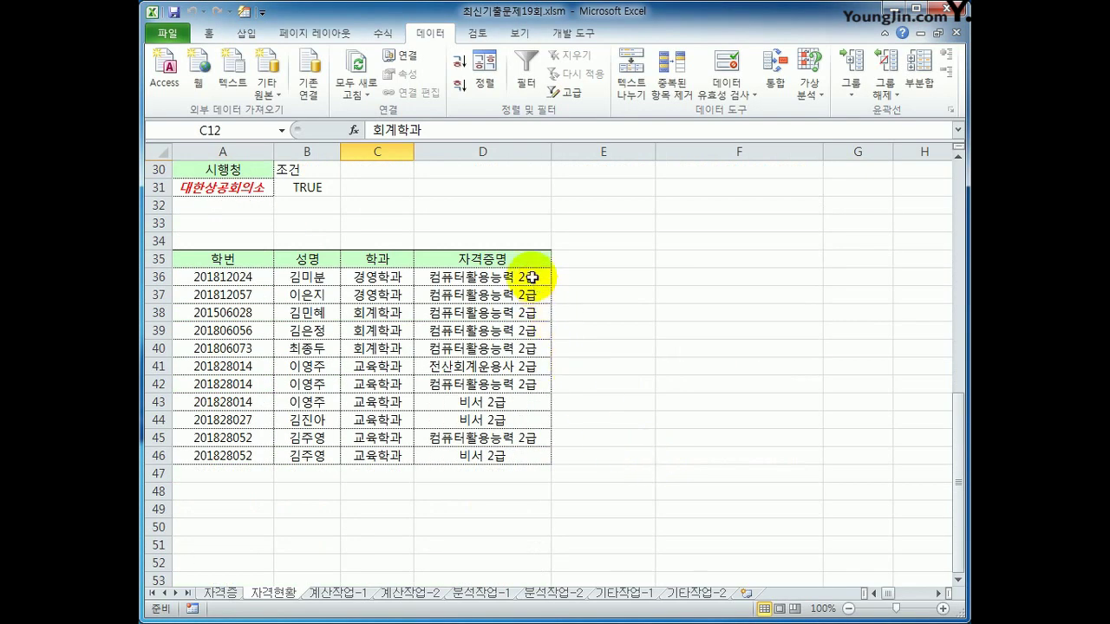
drag(528, 276, 530, 456)
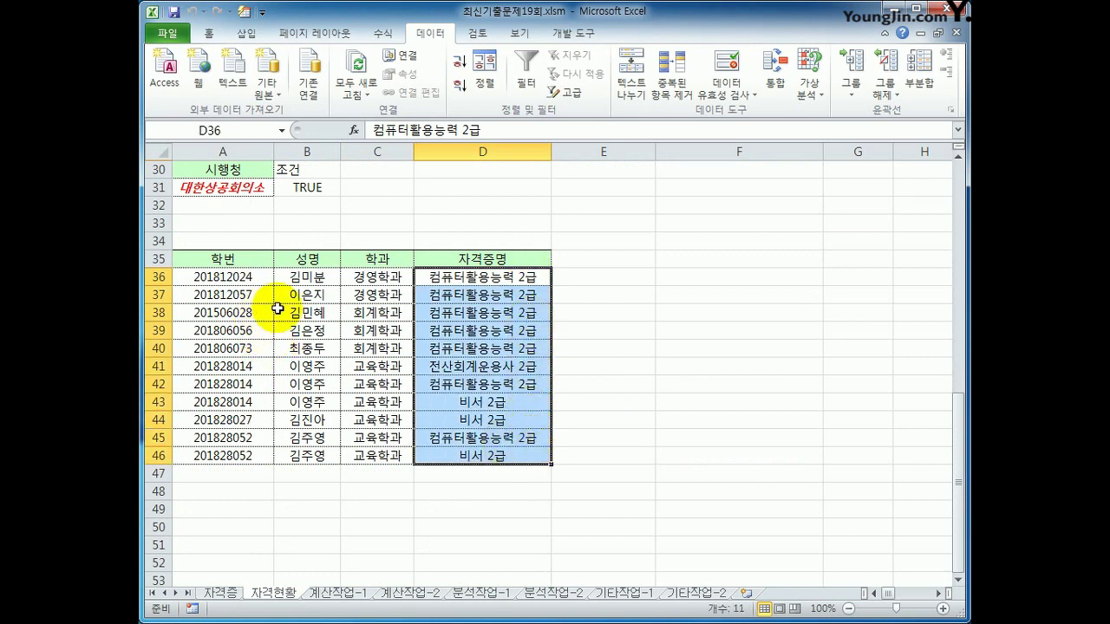
click(307, 190)
drag(514, 276, 479, 460)
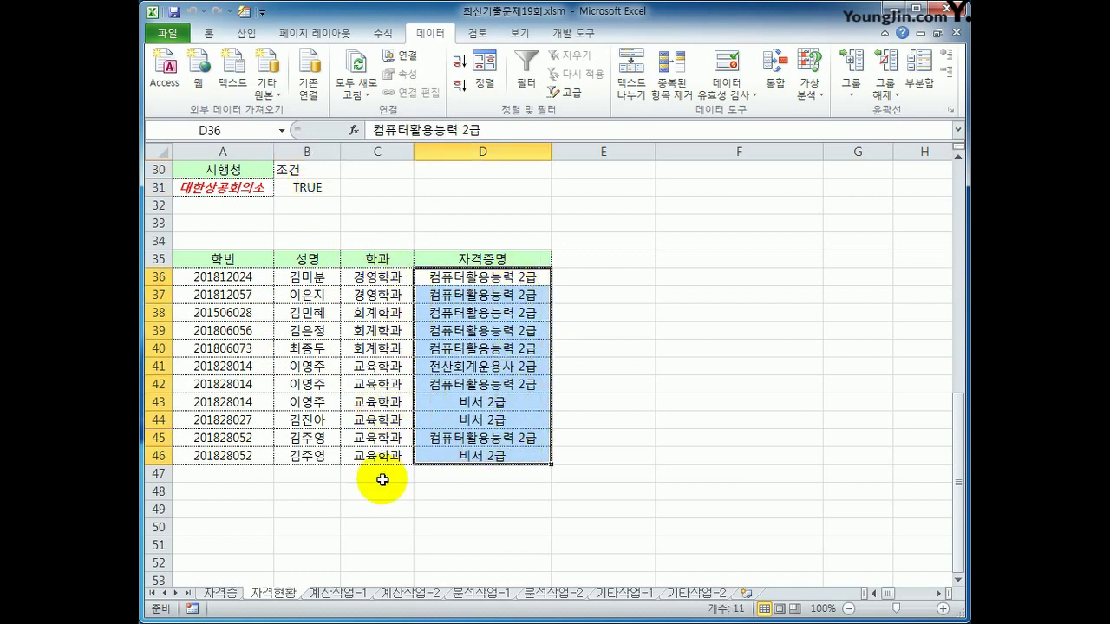
scroll(382, 479, up, 2)
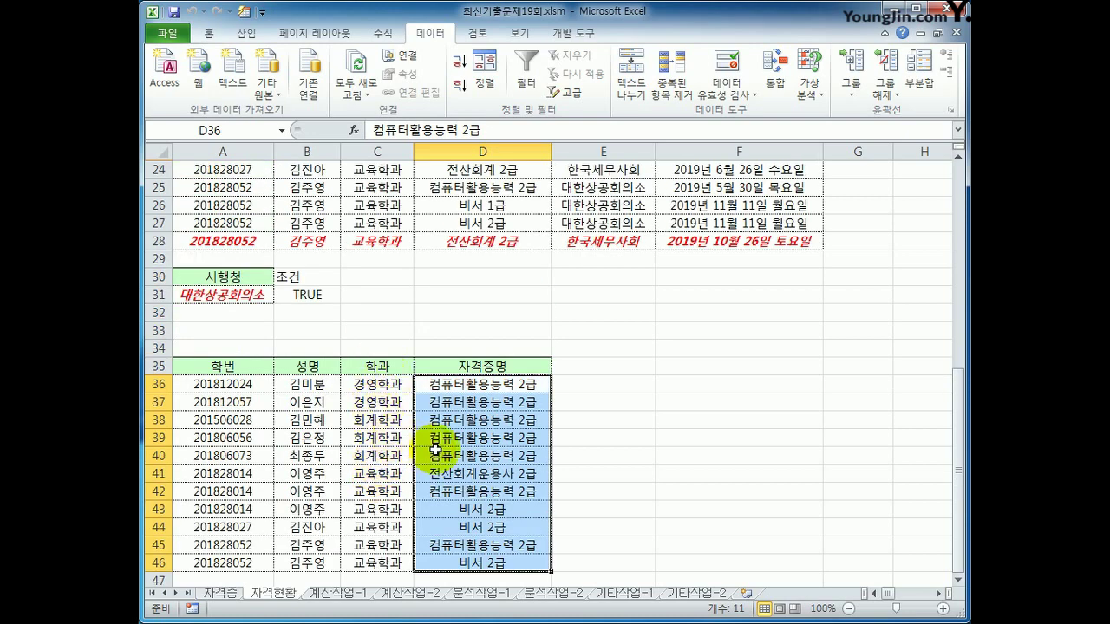
click(519, 563)
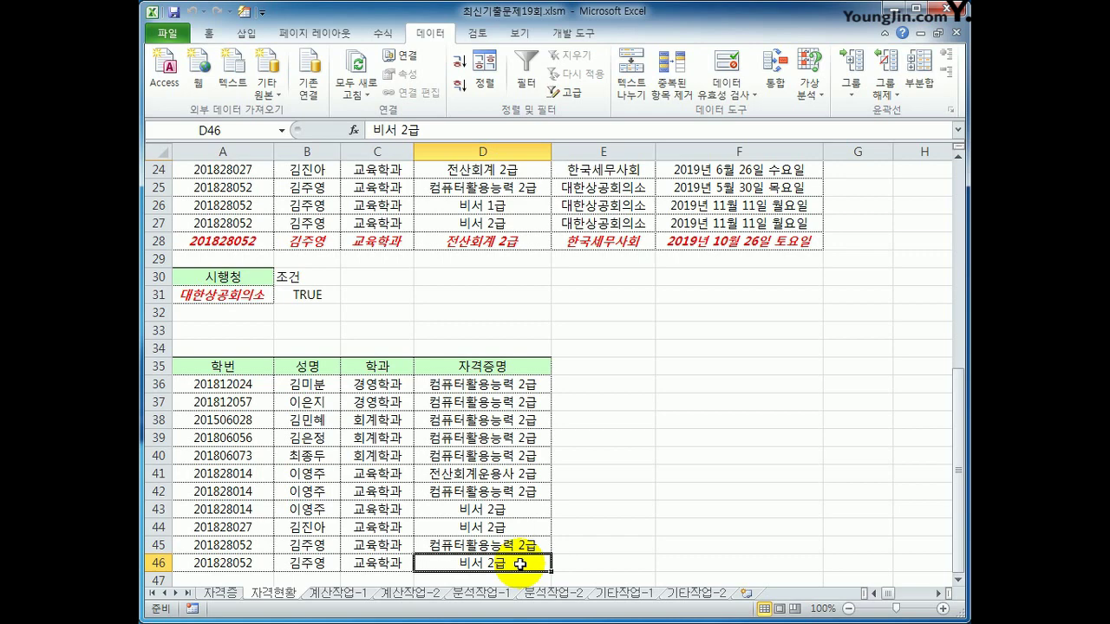
scroll(520, 564, up, 2)
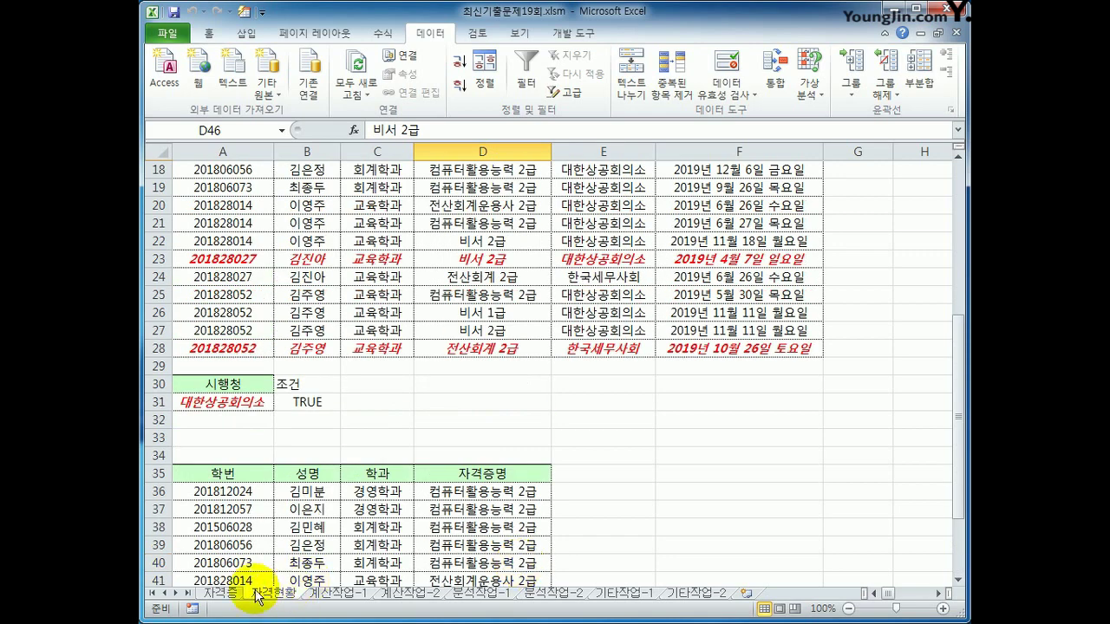
drag(287, 584, 261, 598)
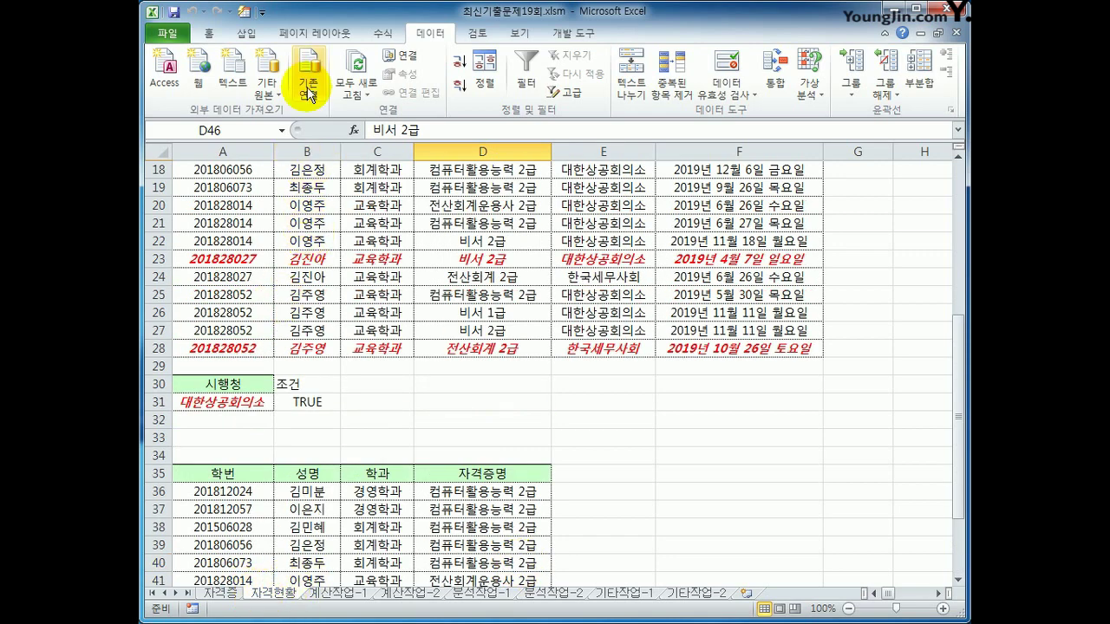
Step: In the page setup of the 자격현황 sheet, center the printout on the page both horizontally and vertically
click(308, 32)
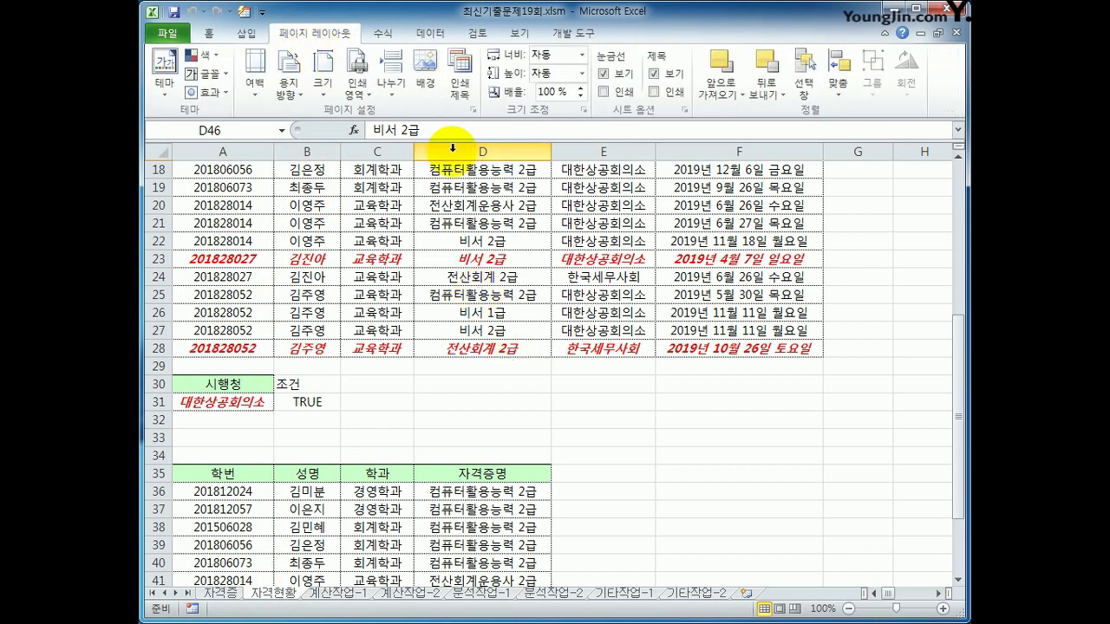
click(472, 111)
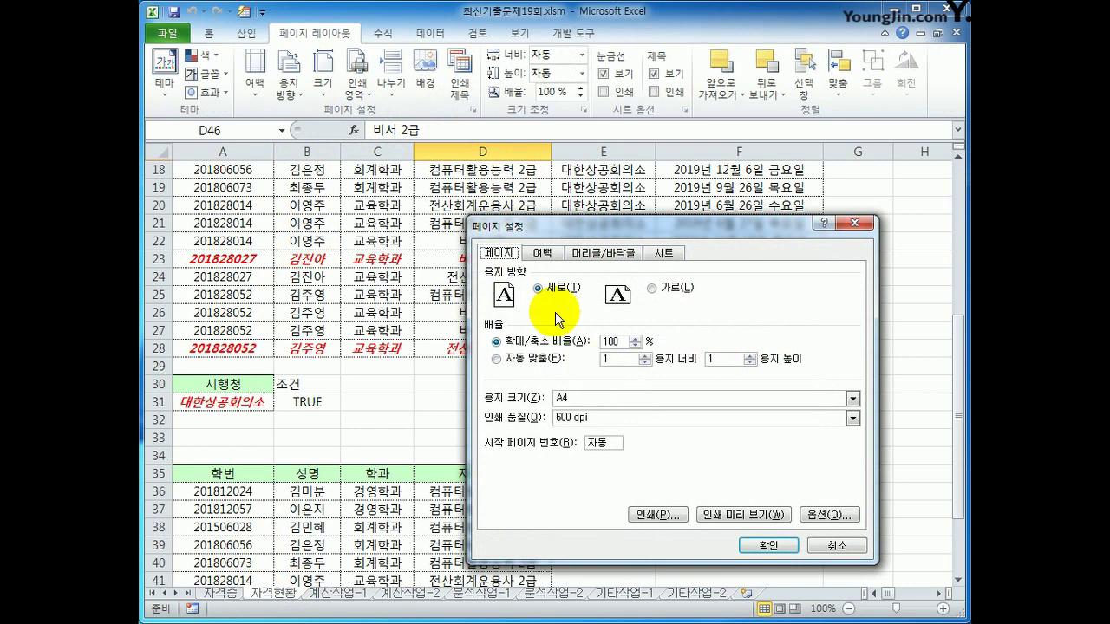
click(542, 253)
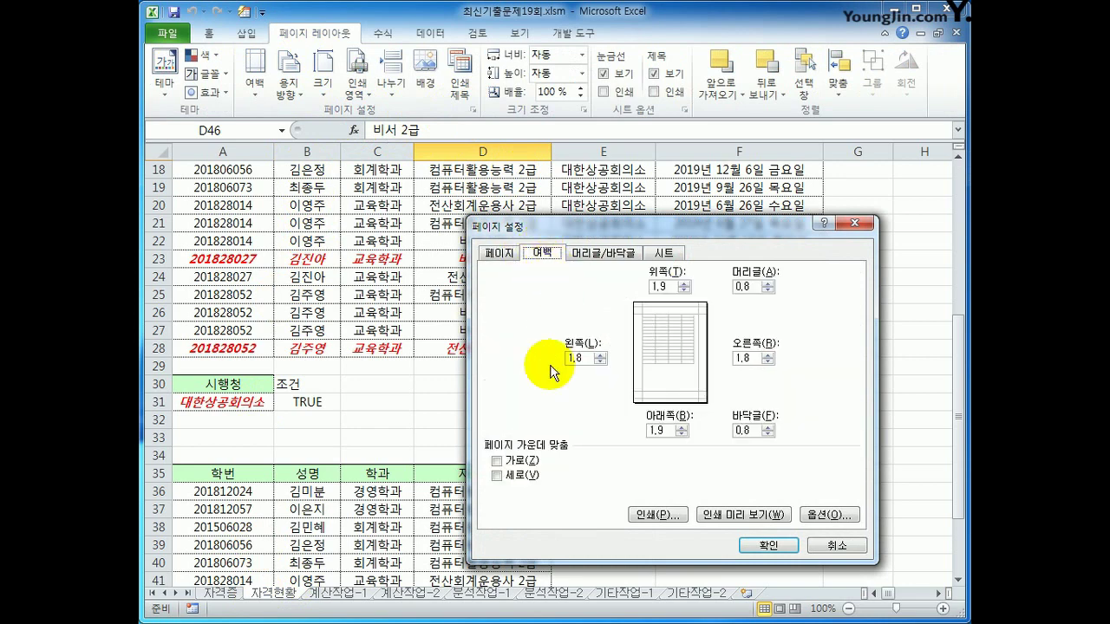
click(506, 461)
click(521, 480)
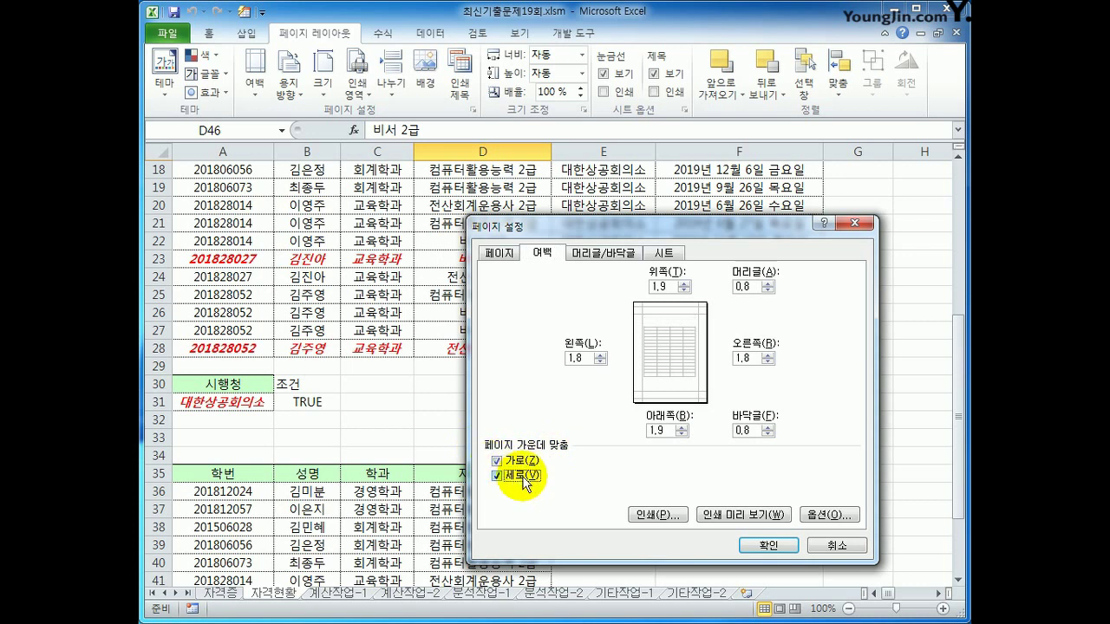
Step: Create a centered footer reading 총 &[전체 페이지 수] 페이지 중&[페이지 번호] 페이지, using the total-pages and page-number fields
click(599, 256)
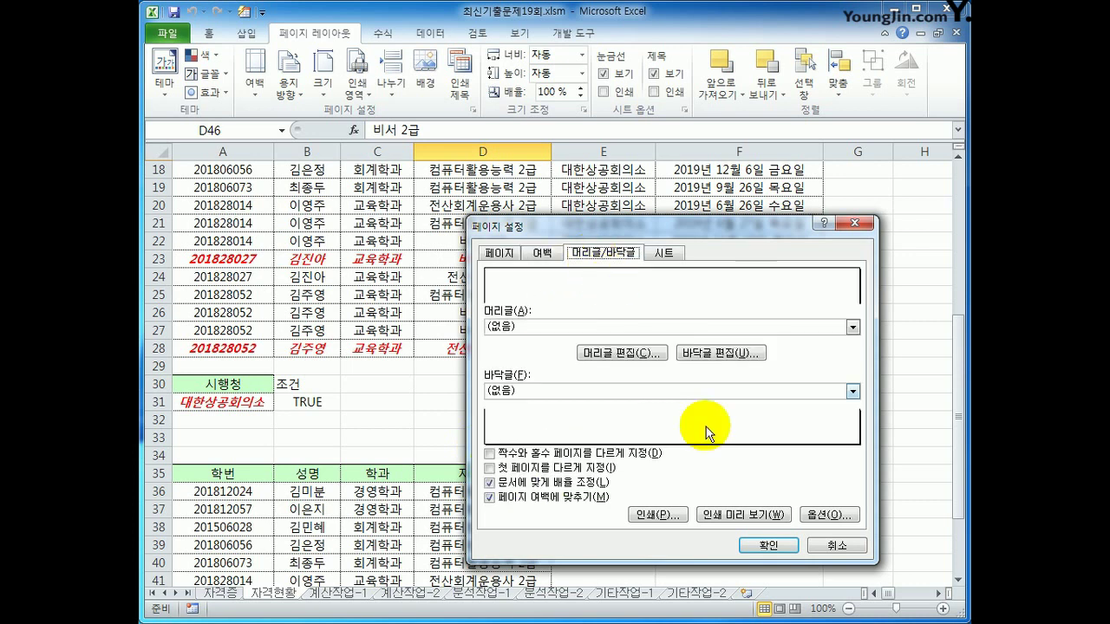
click(714, 354)
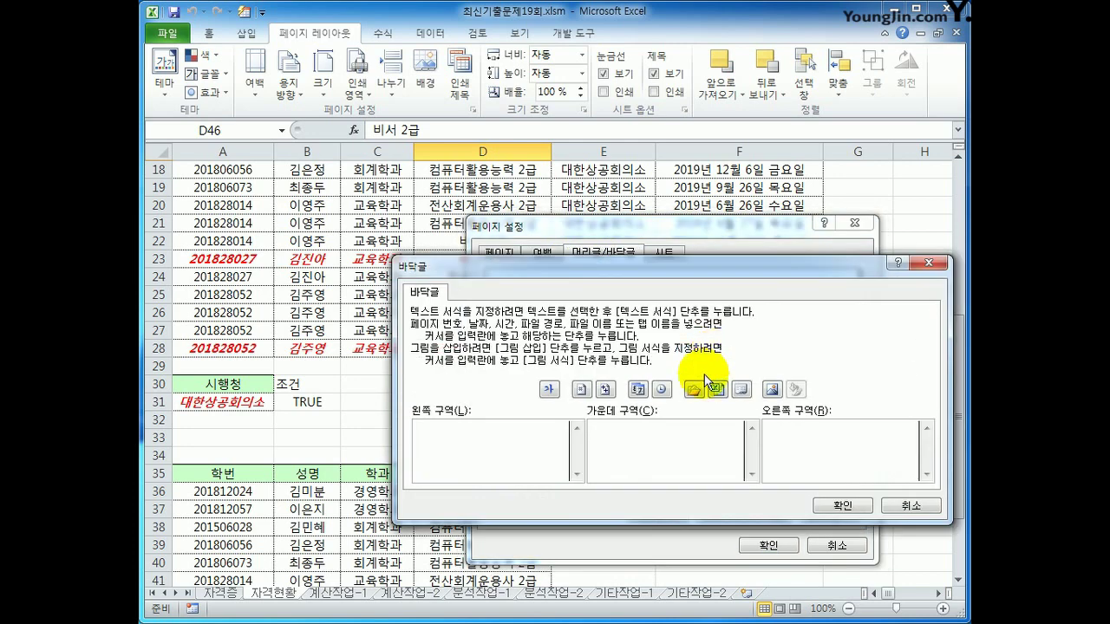
click(673, 455)
text(ㅊㅗㅇ)
click(610, 390)
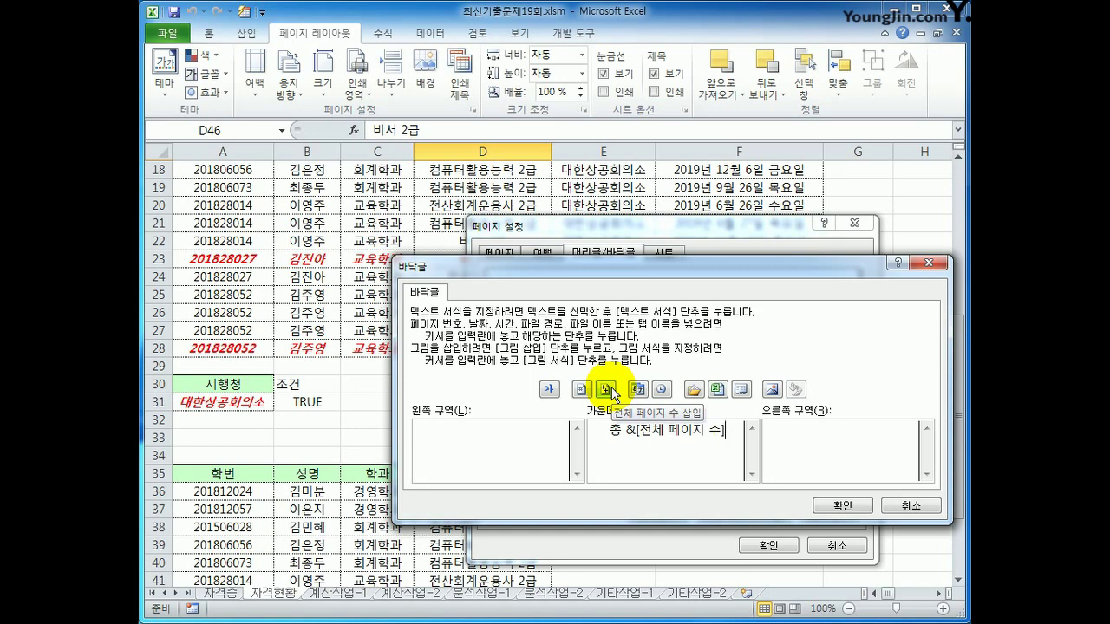
text(페이)
text(지 총)
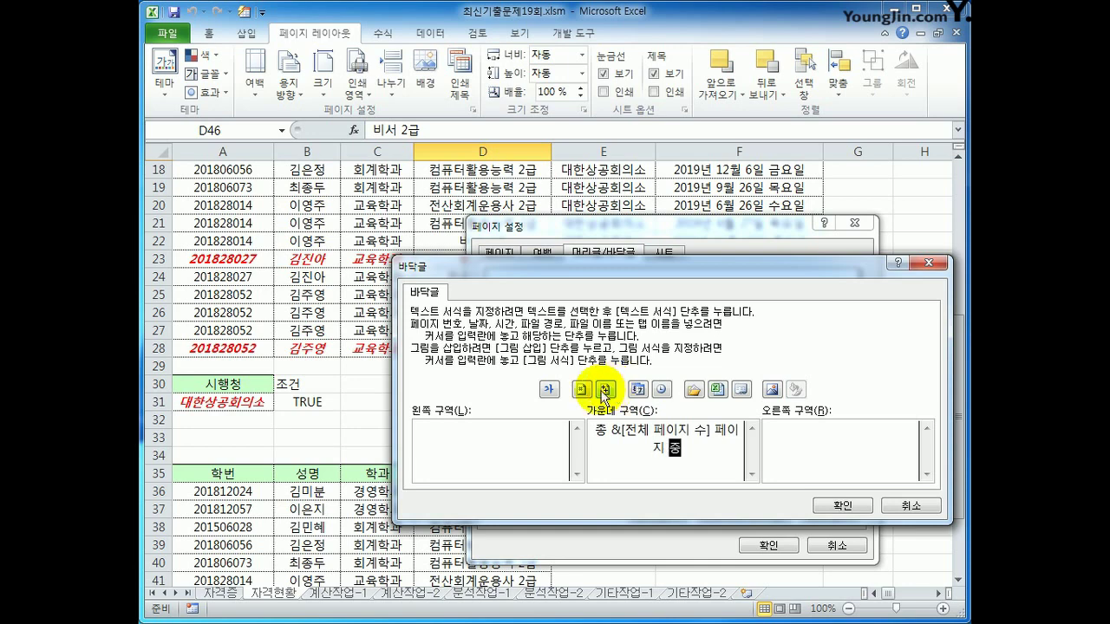
click(579, 390)
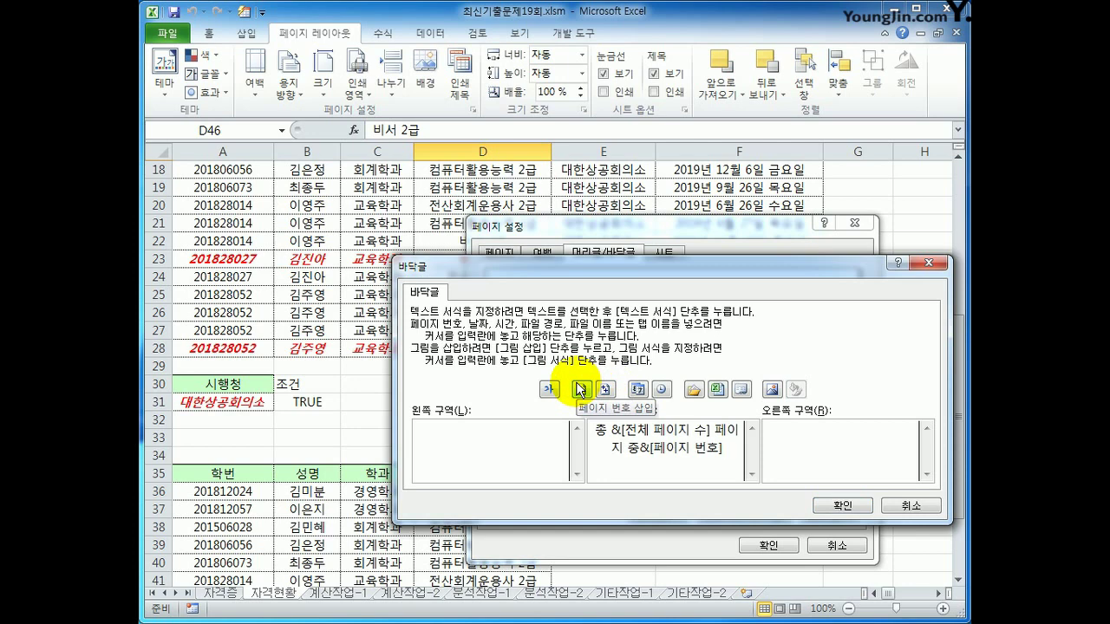
text(ㅍㅔ이지)
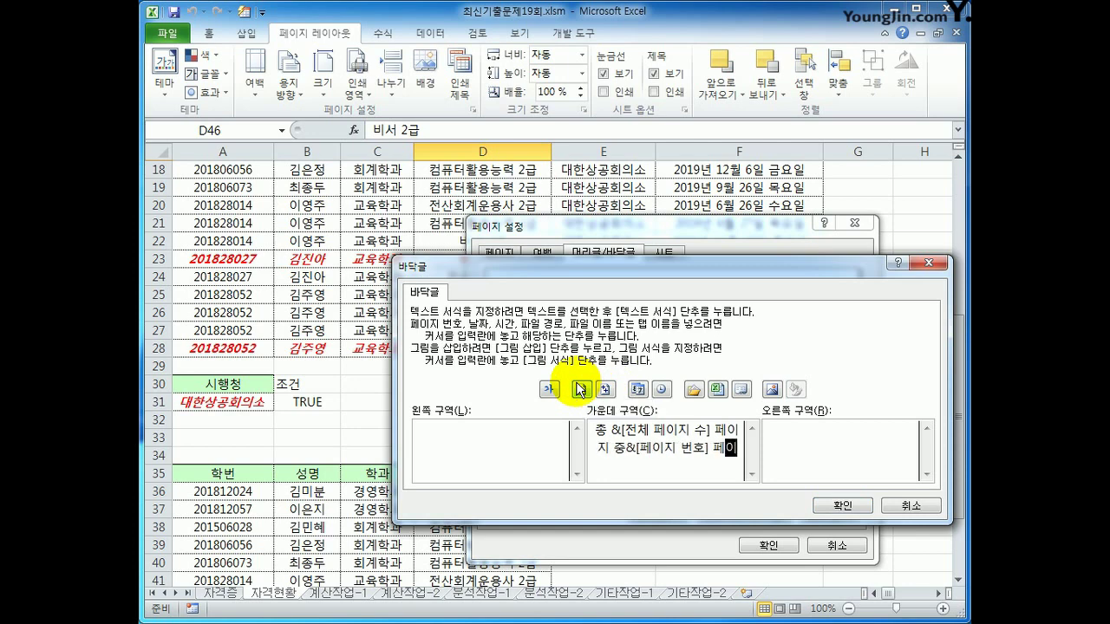
click(823, 503)
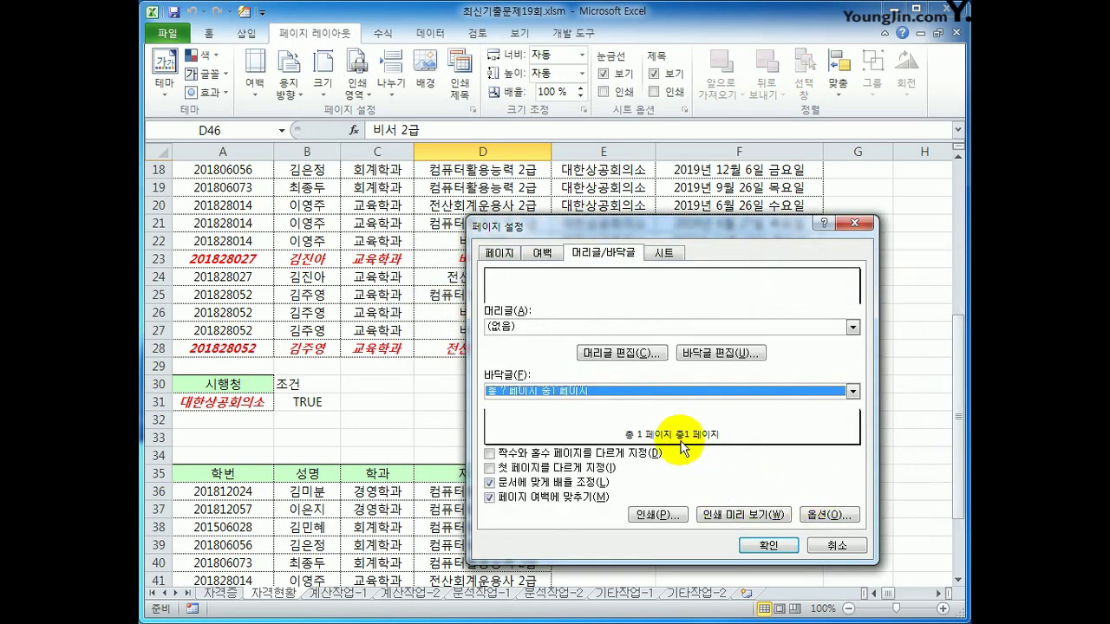
Step: Edit the footer's center section to add a space between 중 and the page-number field
click(701, 354)
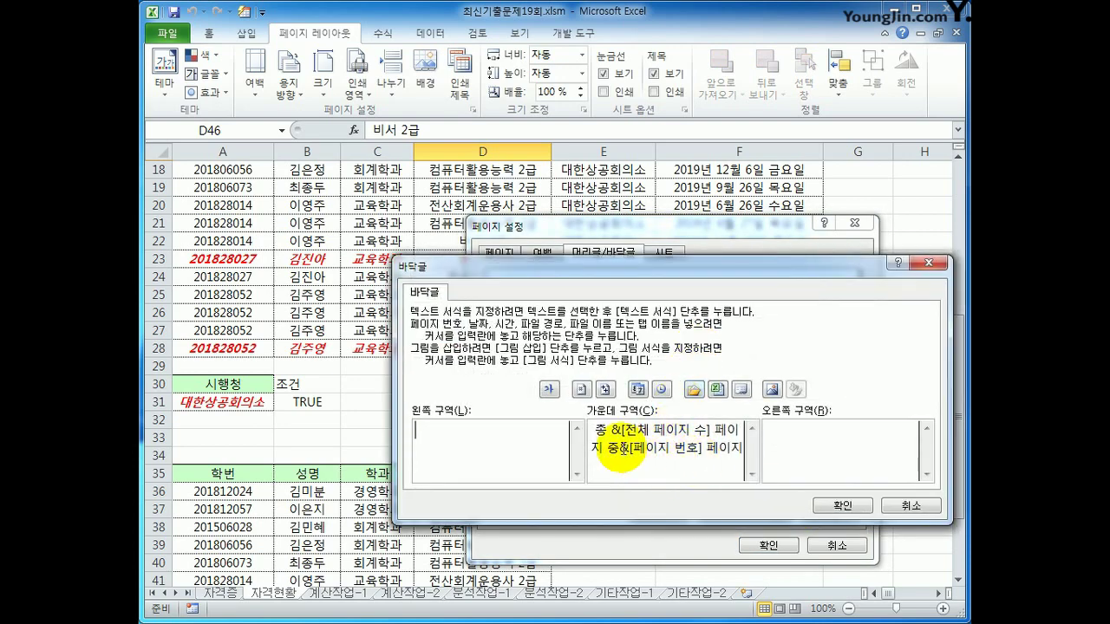
click(619, 447)
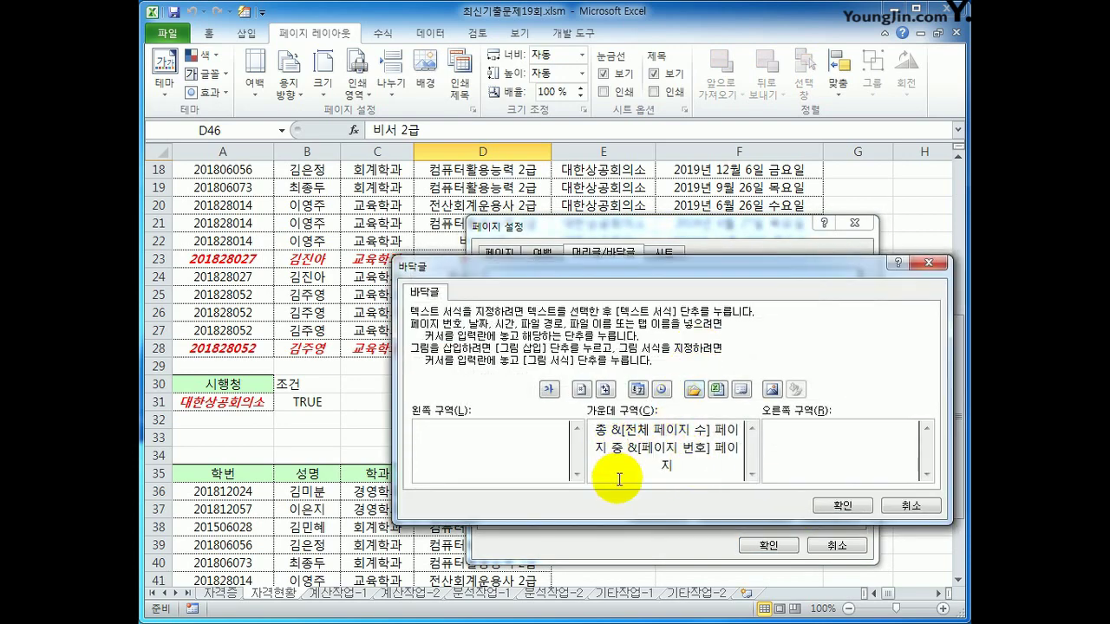
click(842, 506)
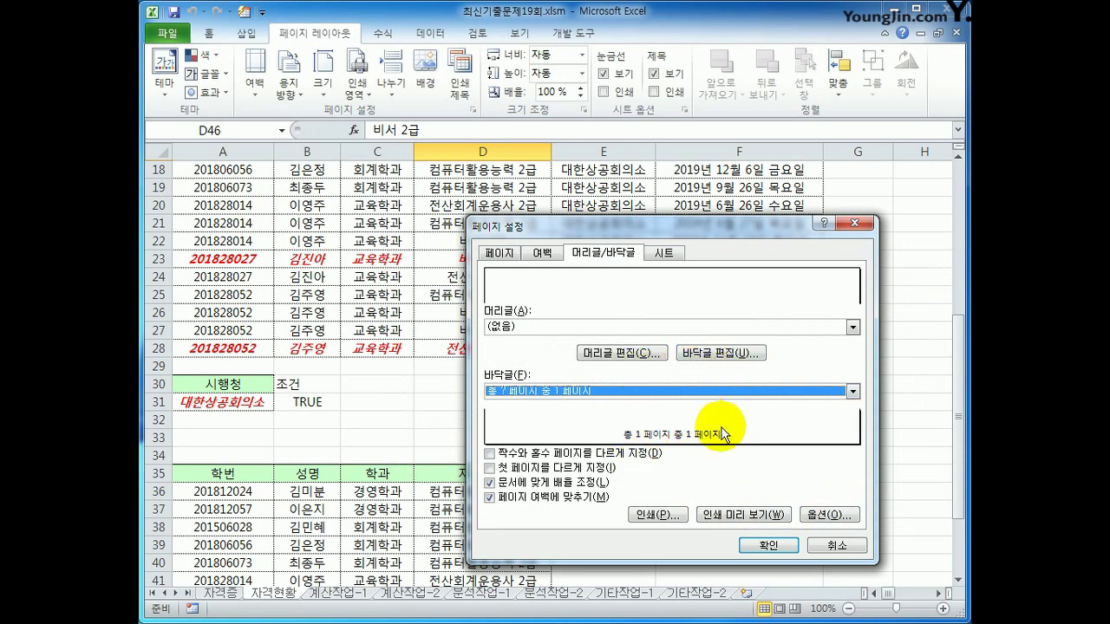
Step: Set the print area of the 자격현황 sheet to A1:F28
click(671, 254)
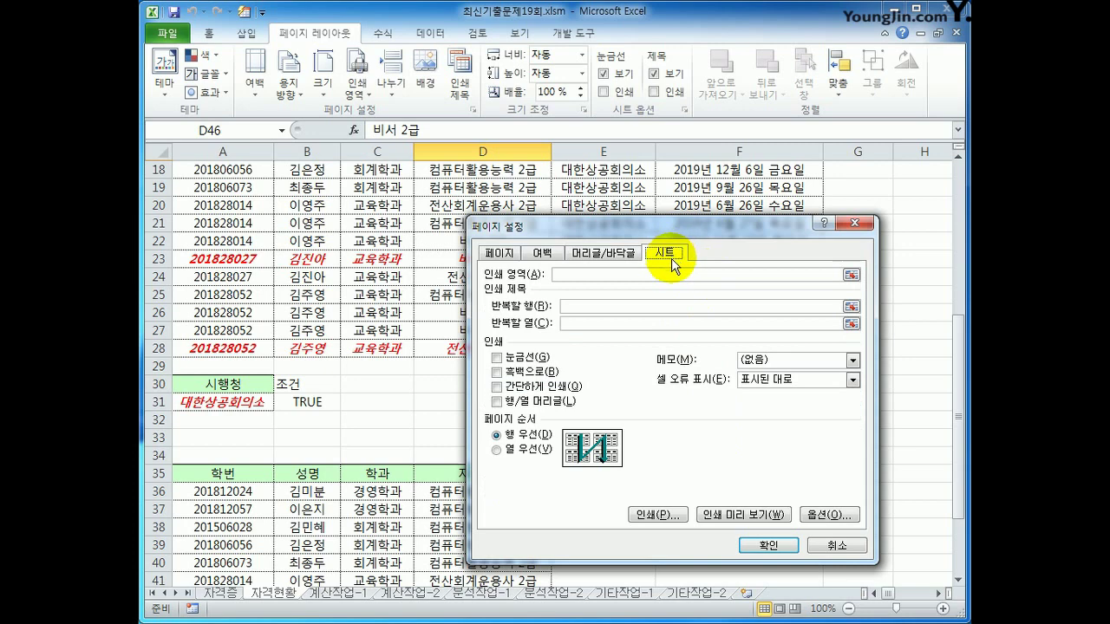
click(628, 274)
scroll(414, 324, up, 6)
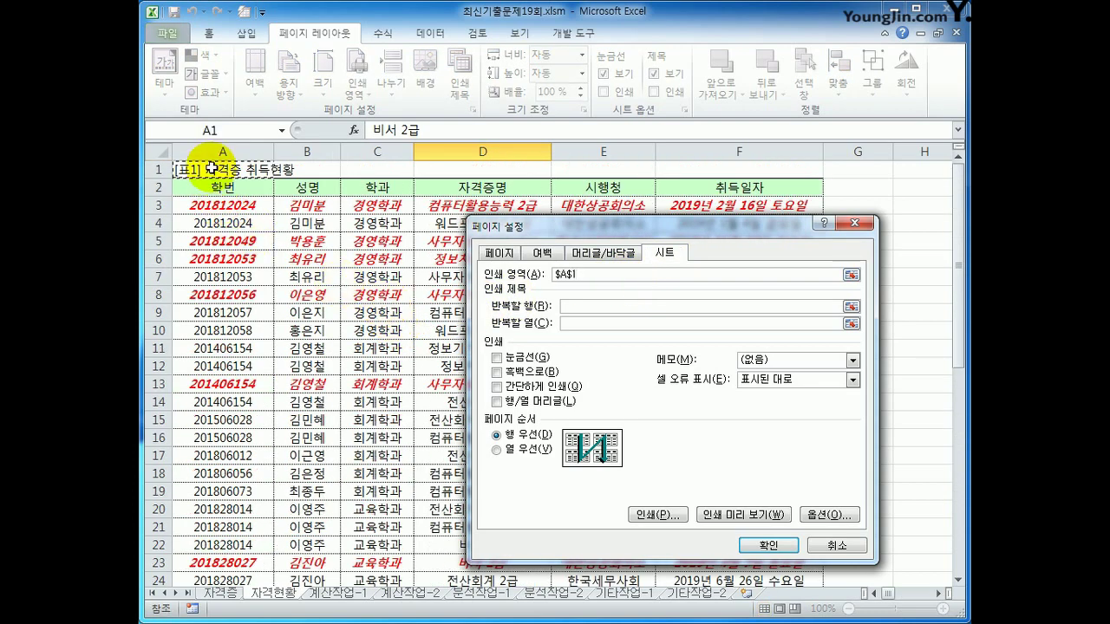
drag(211, 168, 768, 550)
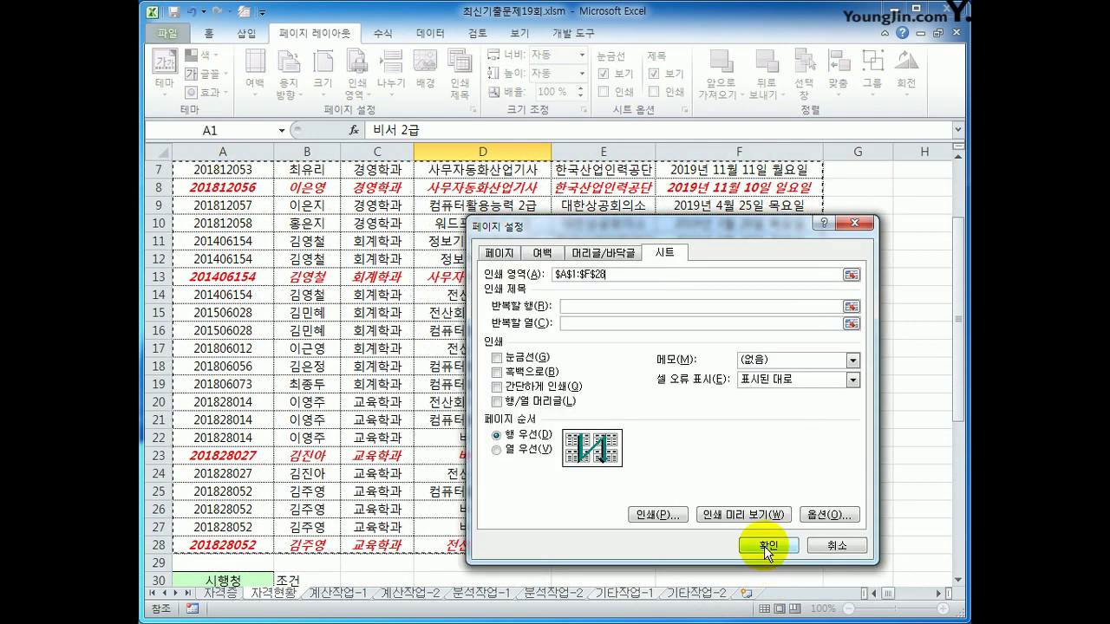
Step: Set the page orientation to landscape (가로), preview the printout, and return to the worksheet
click(500, 256)
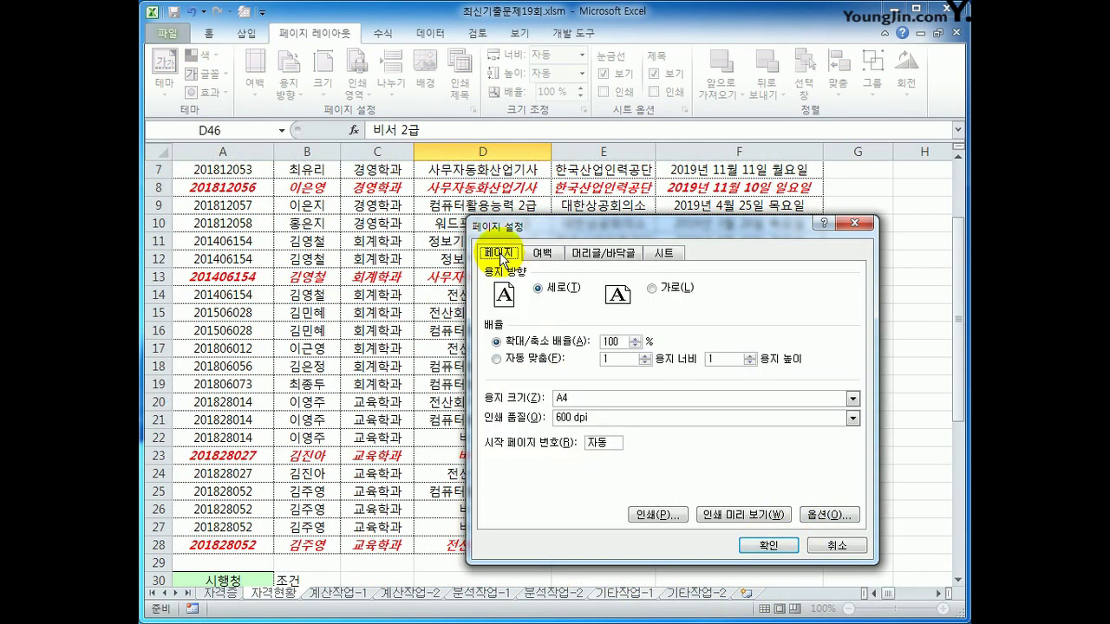
click(681, 290)
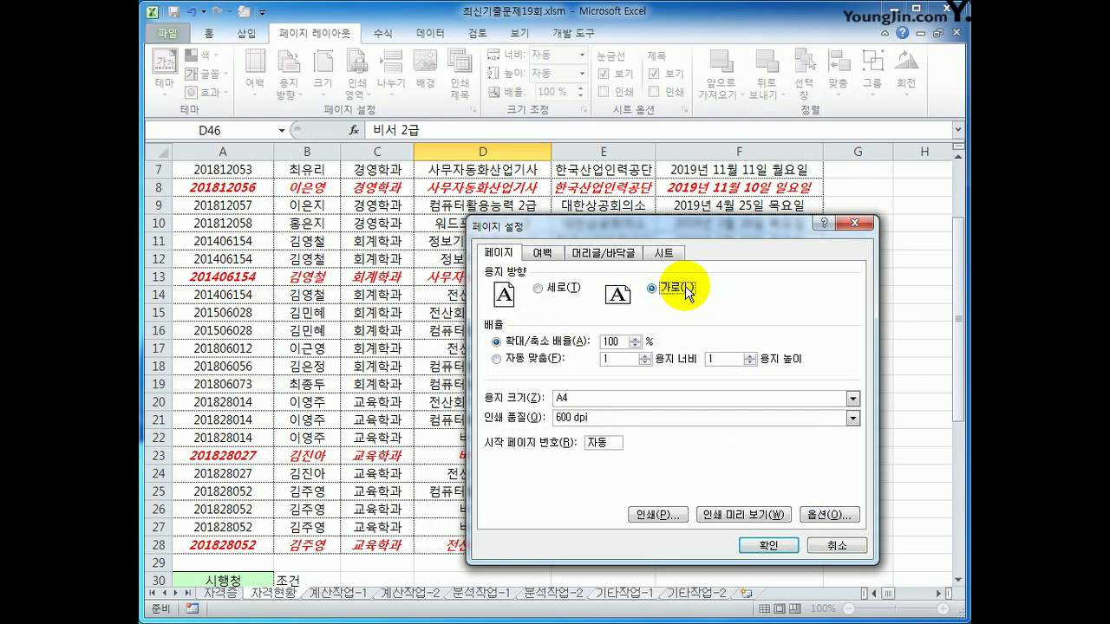
click(742, 514)
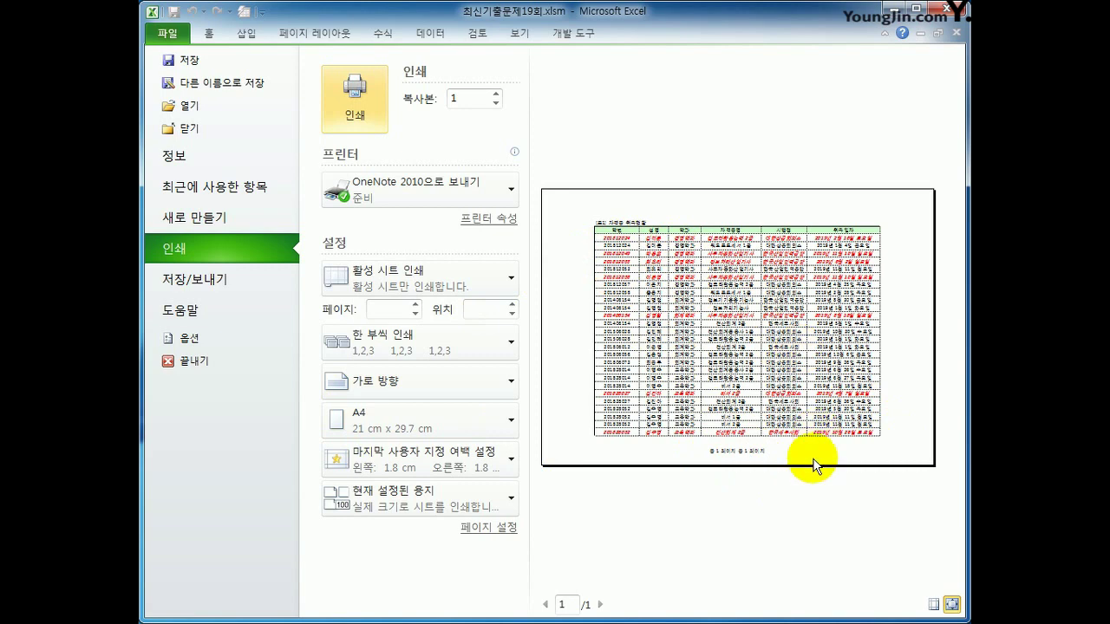
click(211, 35)
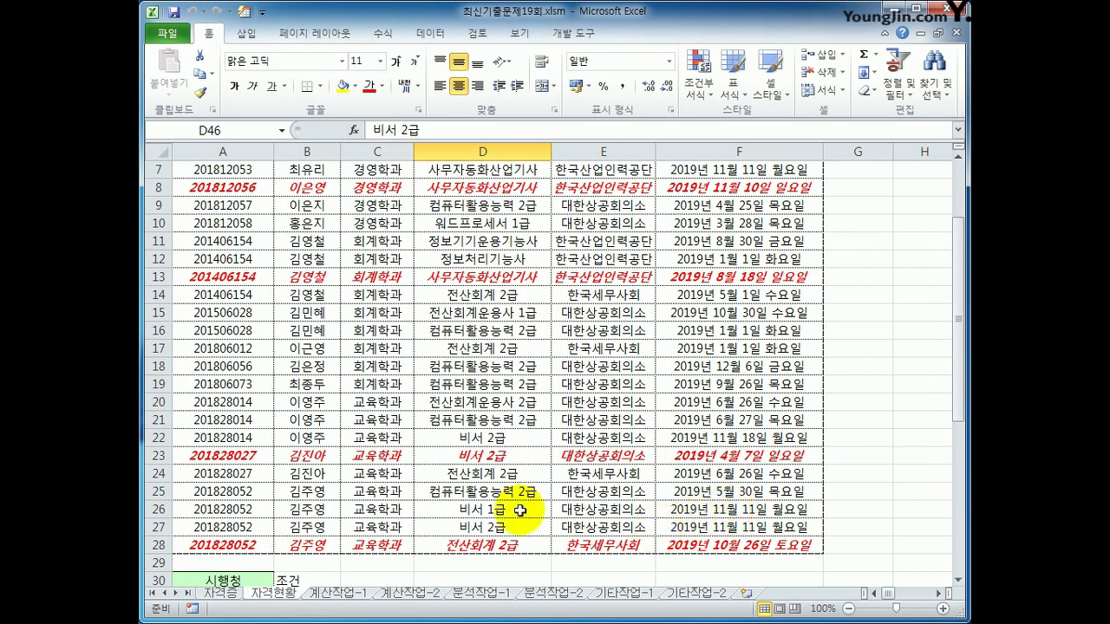
Step: In B3 of the 계산작업-1 sheet, begin a SUM formula with the department condition =sum(($C$10:$C$37=$A3
click(350, 597)
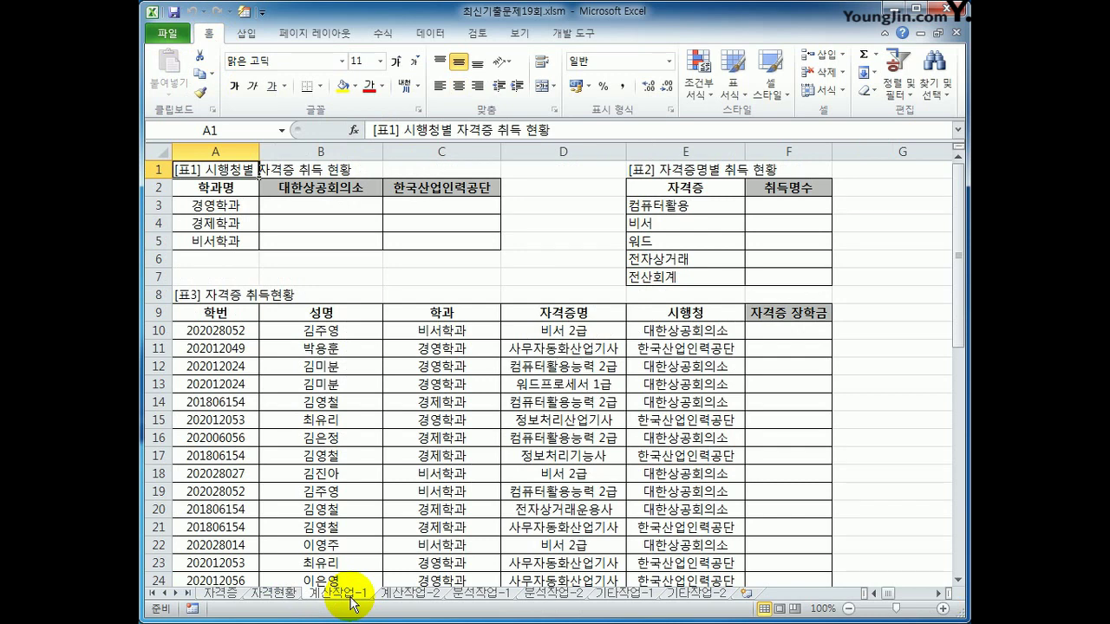
click(303, 206)
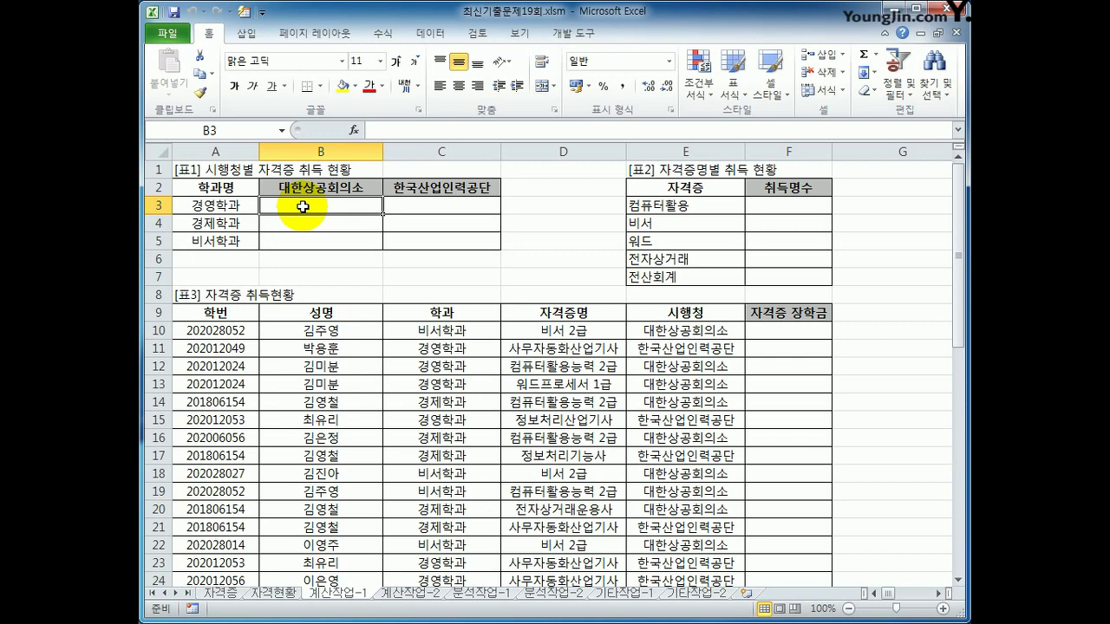
text(=)
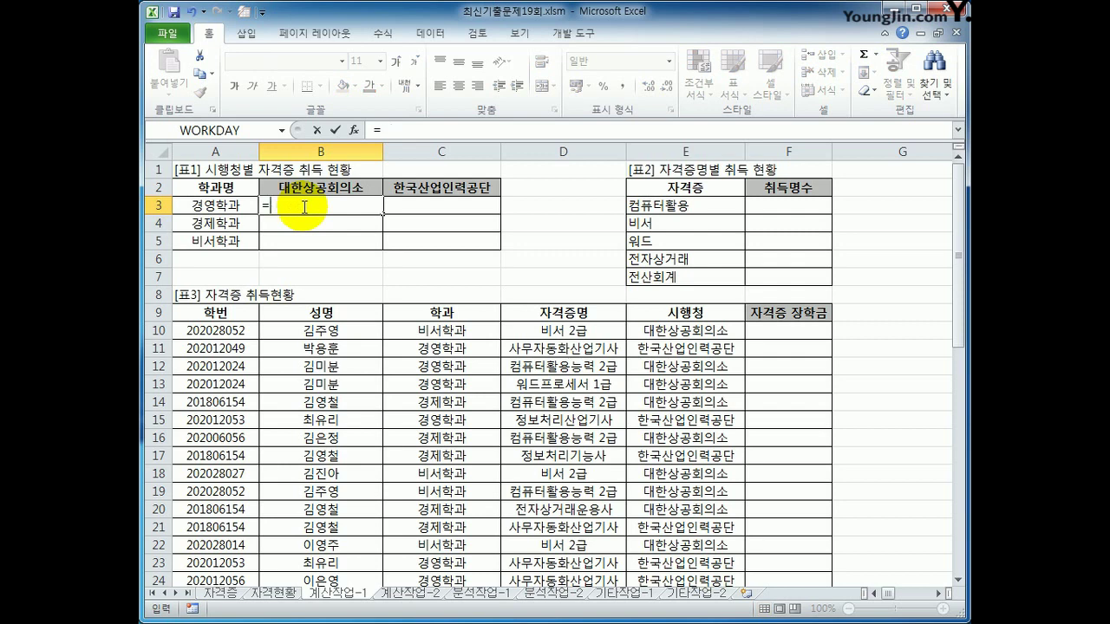
text(sum)
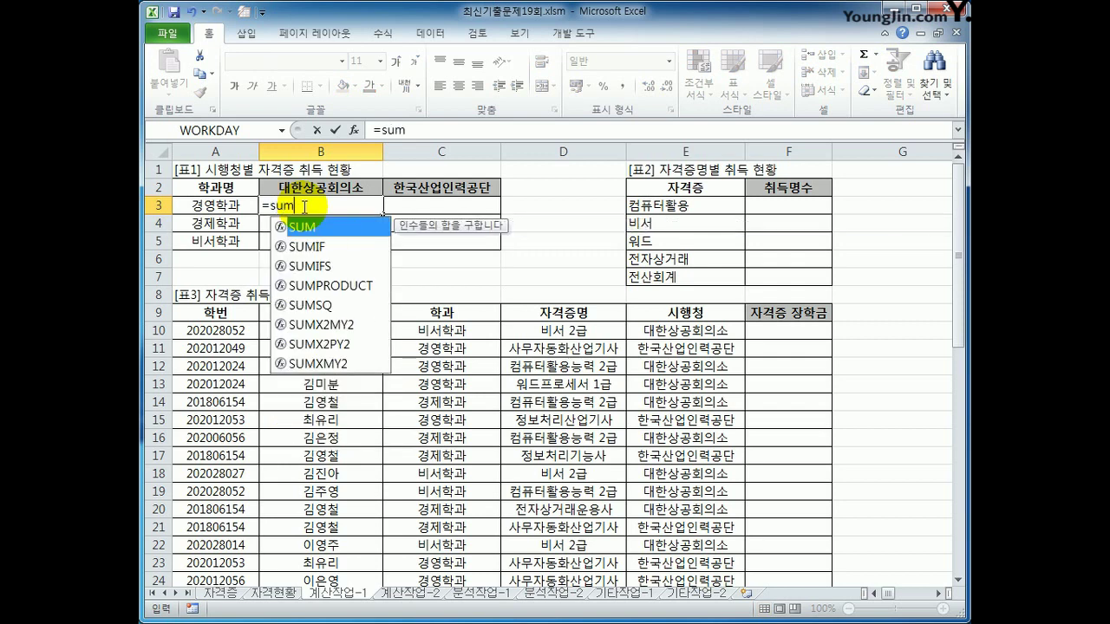
text((()
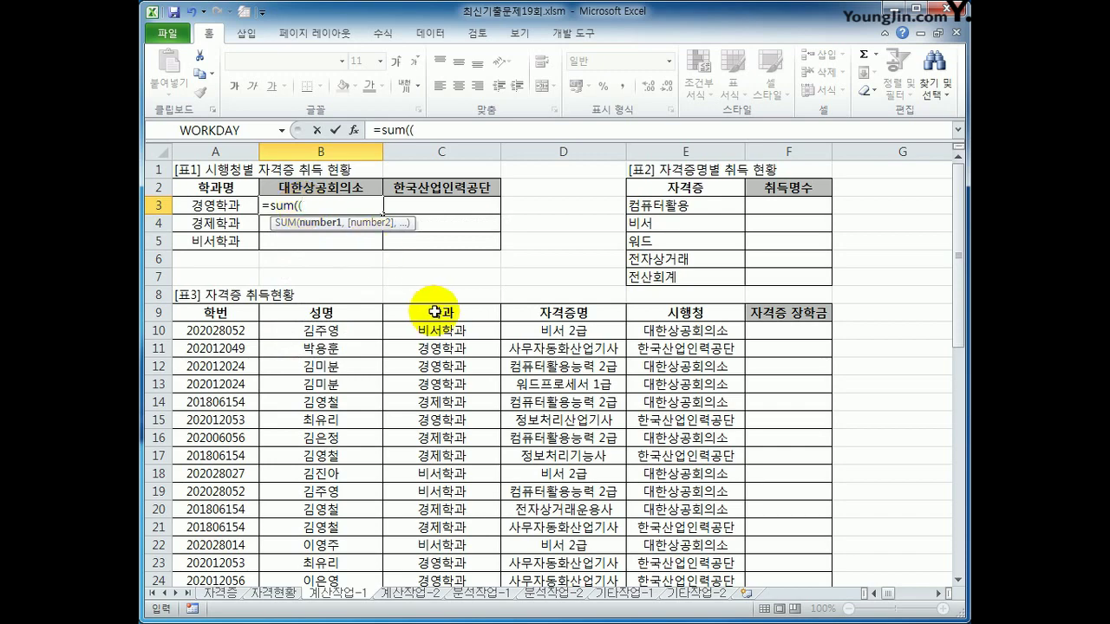
drag(443, 331, 459, 602)
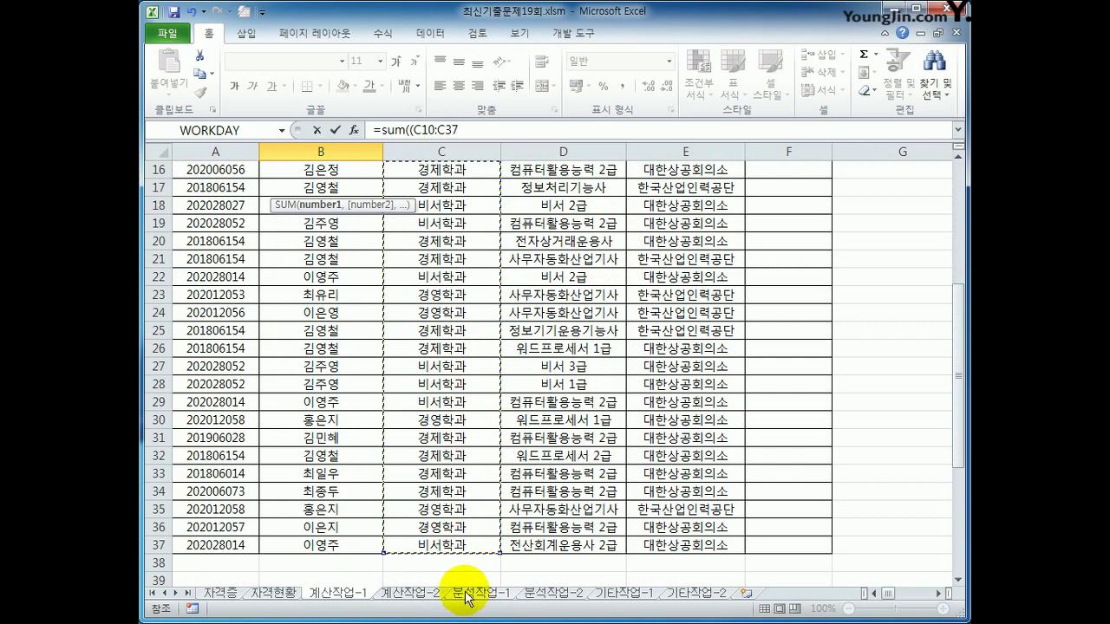
key(F4)
text(=)
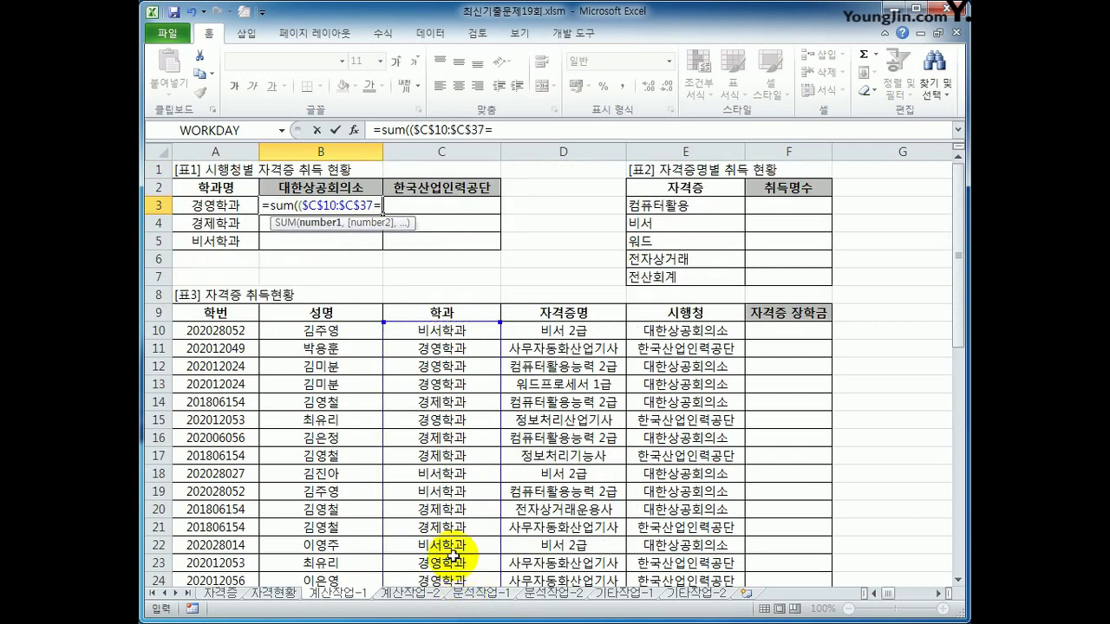
key(Left)
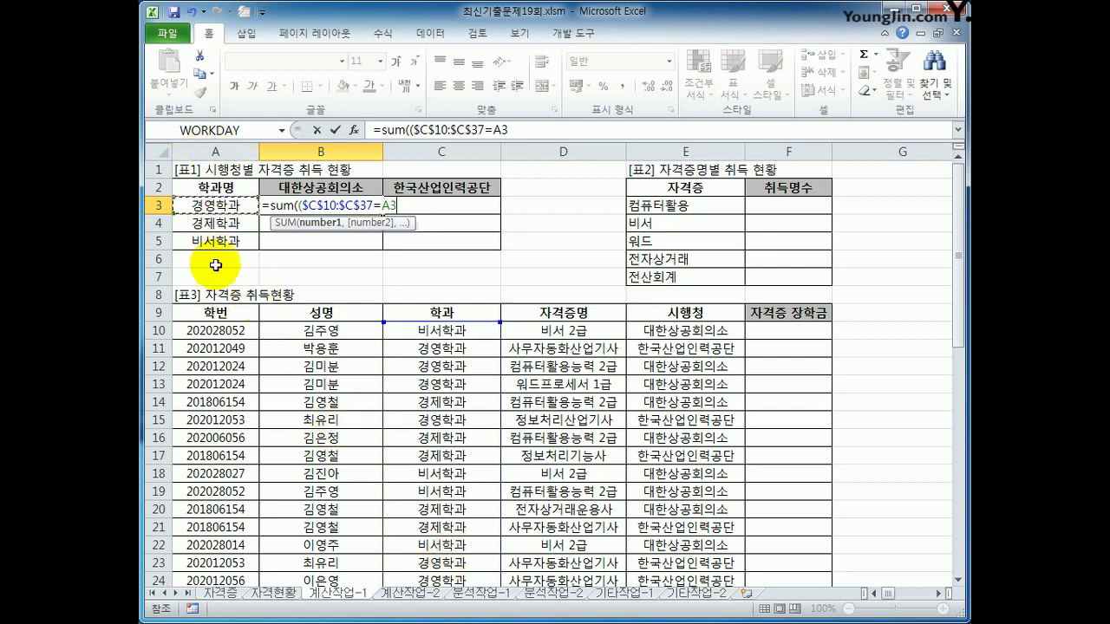
key(F4)
key(F4)
key(F4)
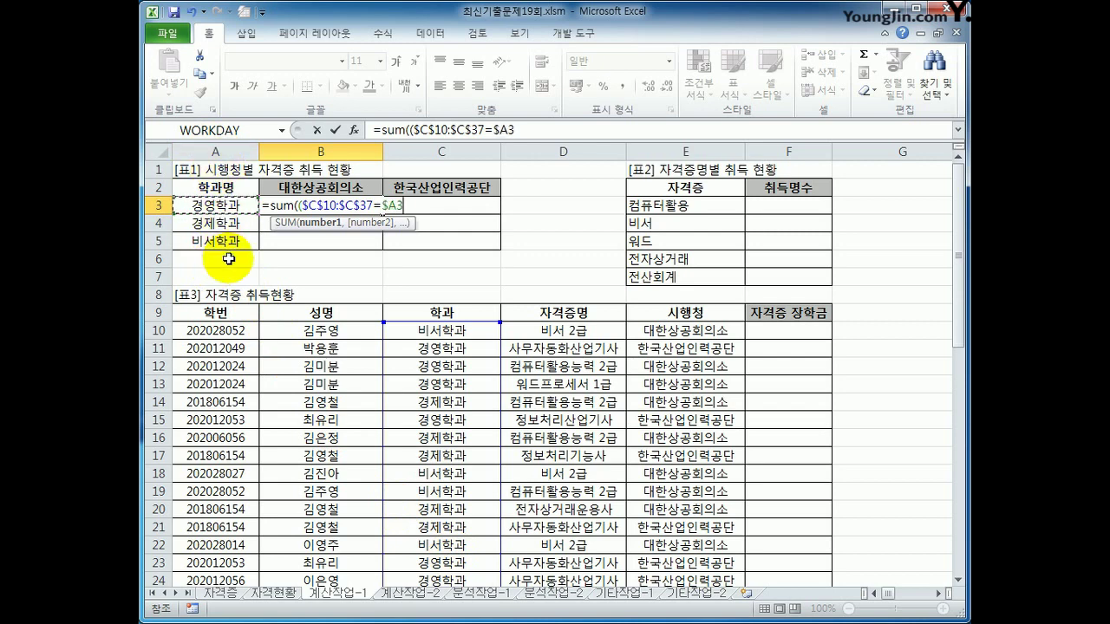
Step: Multiply the department condition in B3's formula by the 시행청 condition ($E$10:$E$37=B$2, locking only the header's row
text()*()
drag(707, 329, 709, 509)
key(F4)
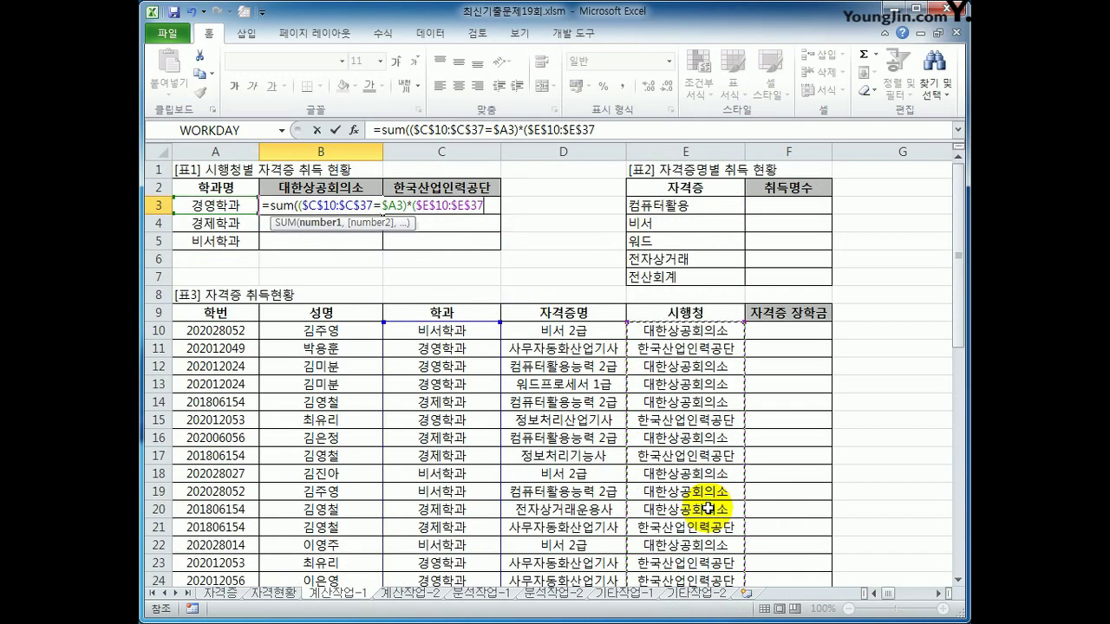
text(=)
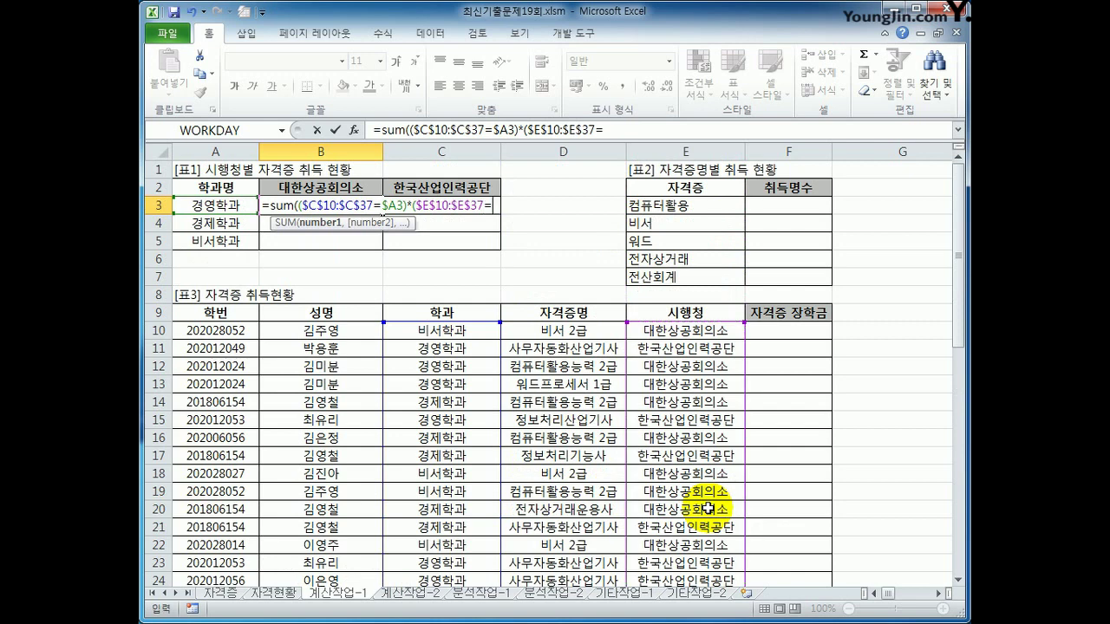
click(352, 187)
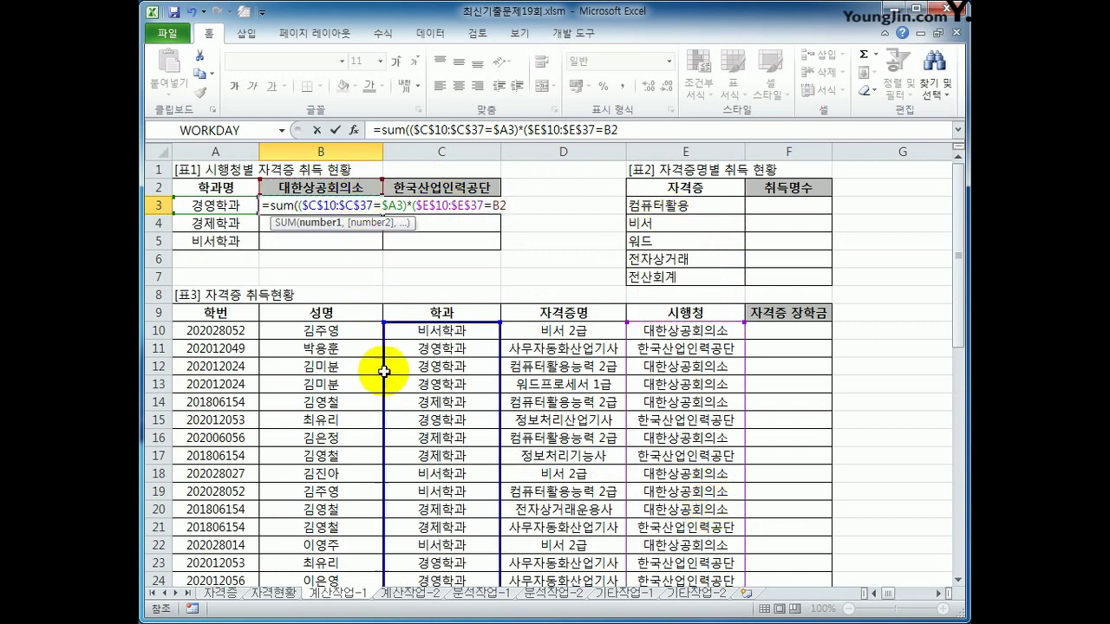
key(F4)
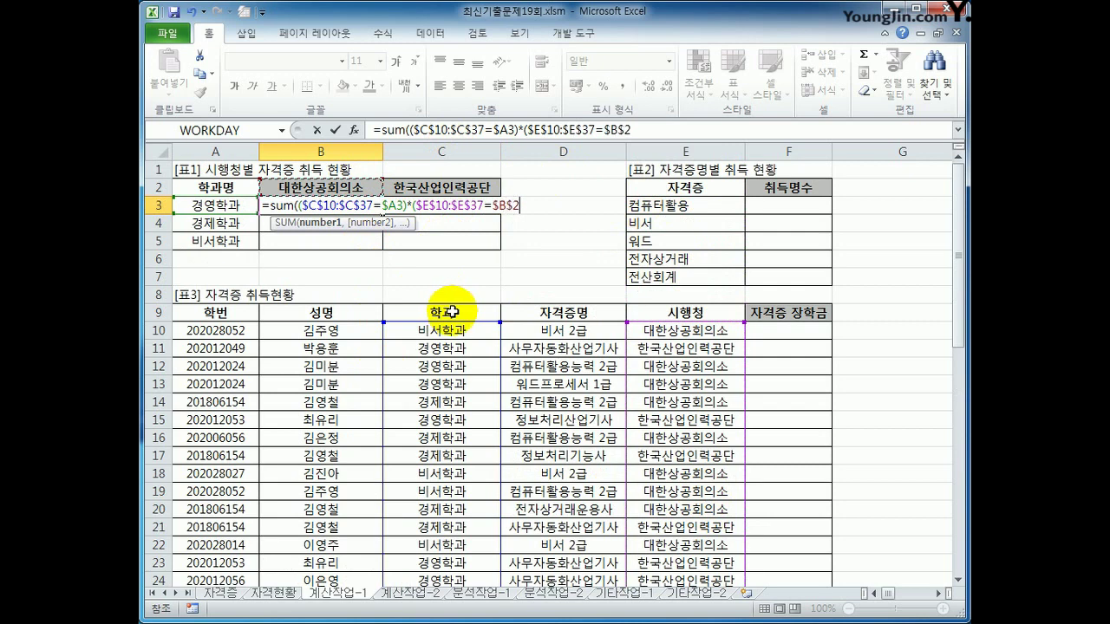
key(F4)
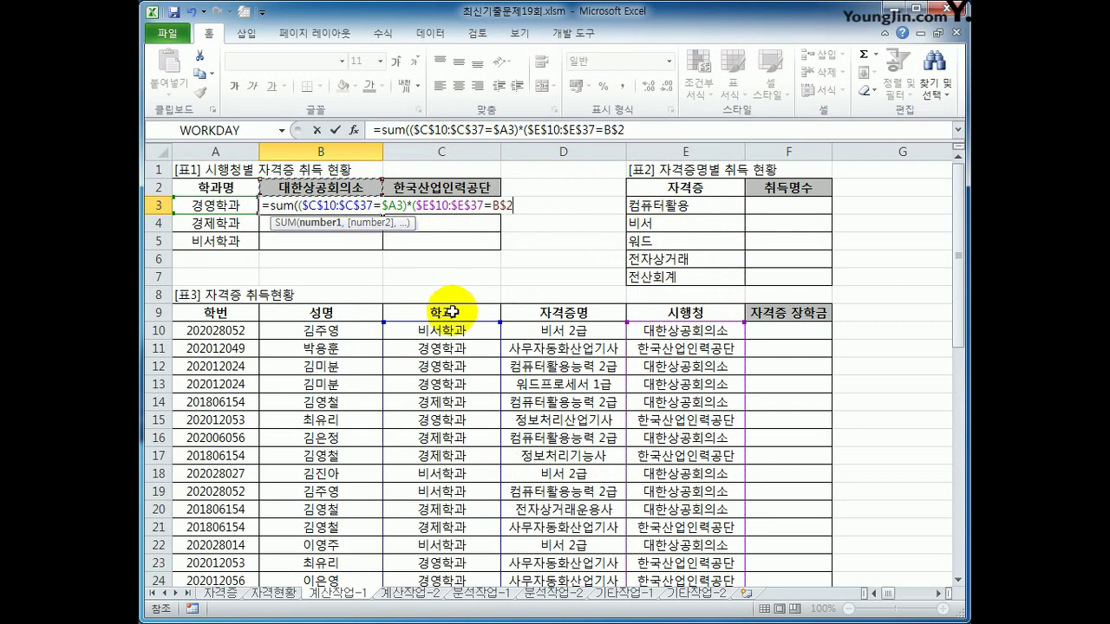
Step: Close the SUM formula's parentheses, enter it in B3 as an array formula, and fill it across B3:C5
text()))
drag(298, 205, 515, 212)
click(525, 212)
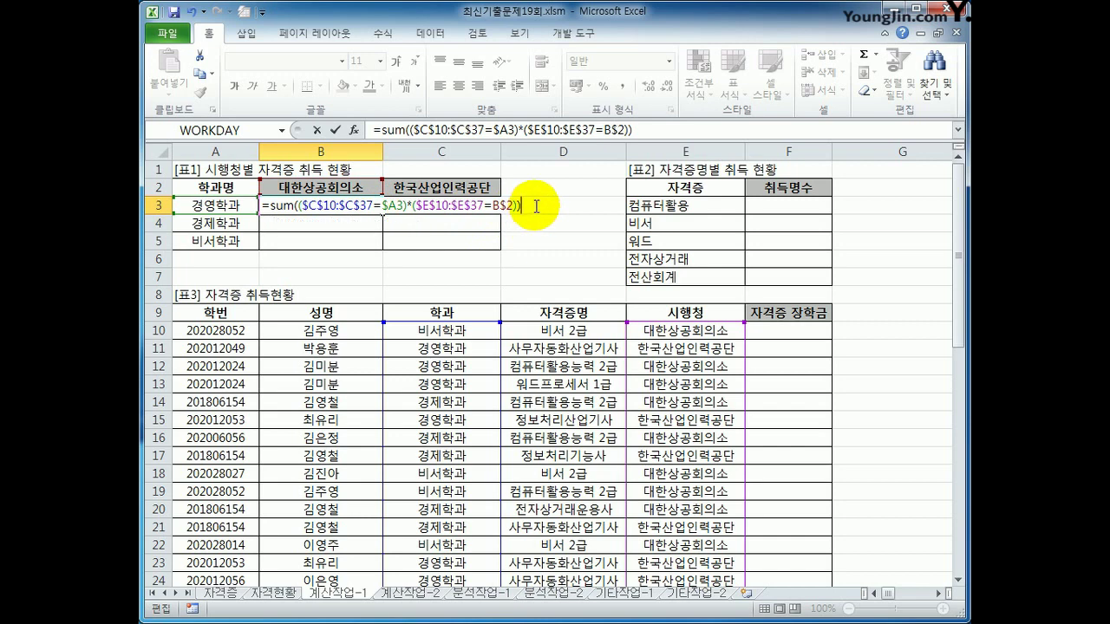
key(ctrl+shift+Return)
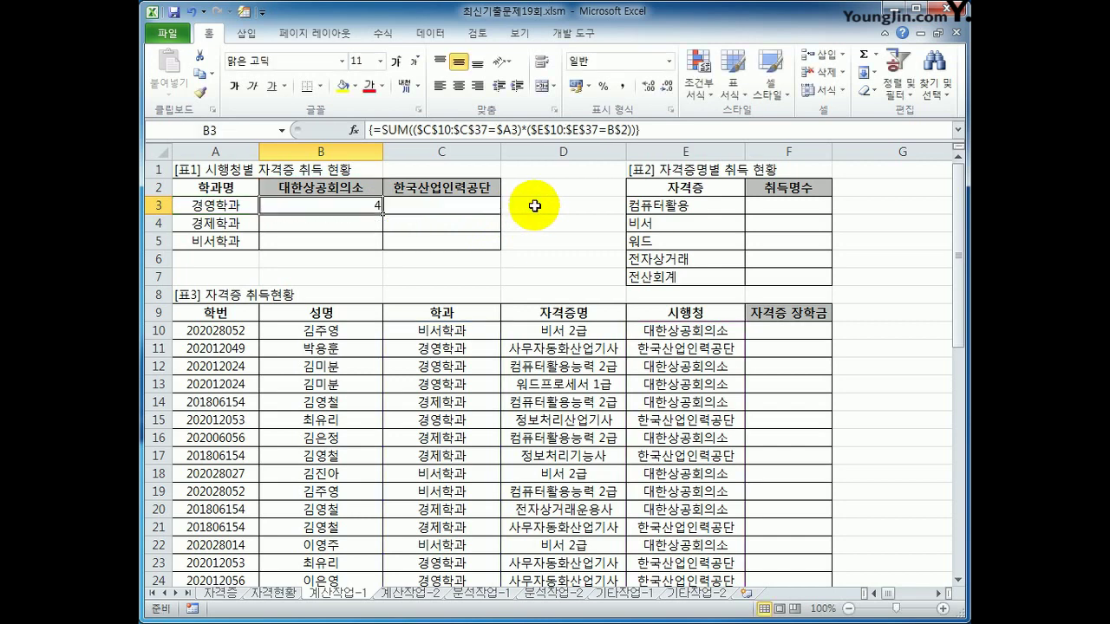
drag(383, 211, 476, 258)
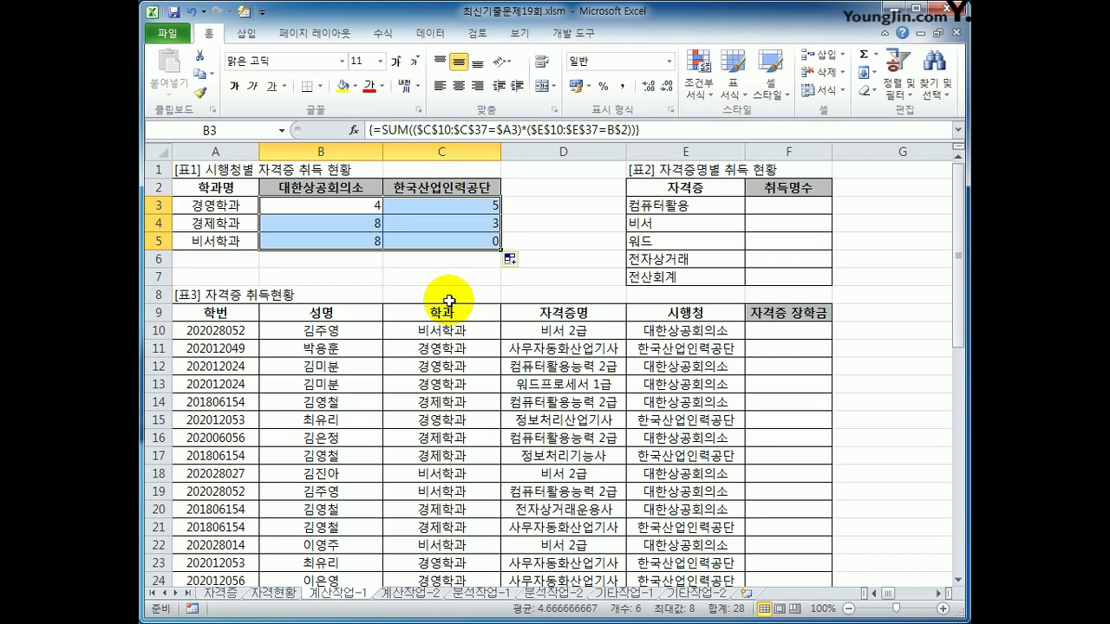
Step: In F3 of 표2, begin the formula =COUNT(if(LEFT( with the certificate names as the absolute range $D$10:$D$37
drag(776, 208, 777, 270)
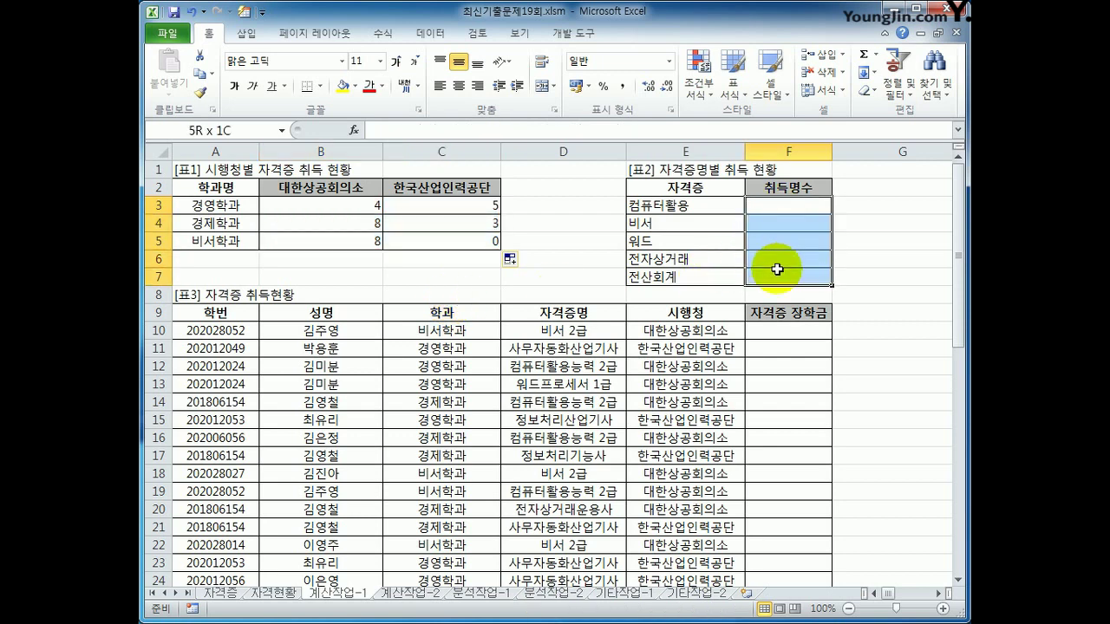
drag(777, 270, 776, 266)
click(790, 212)
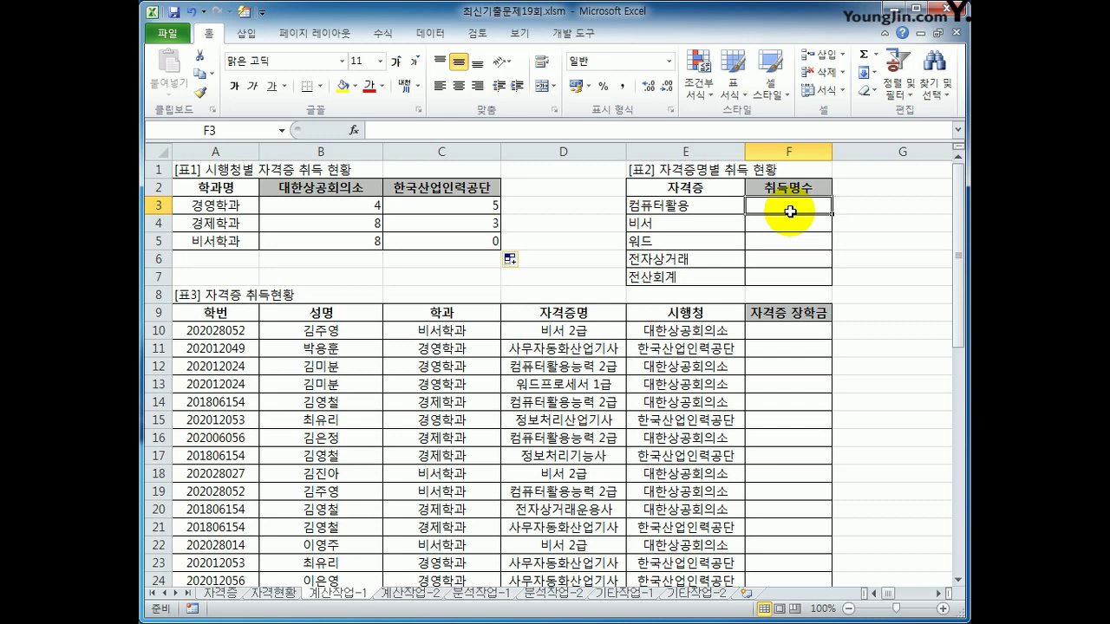
text(=)
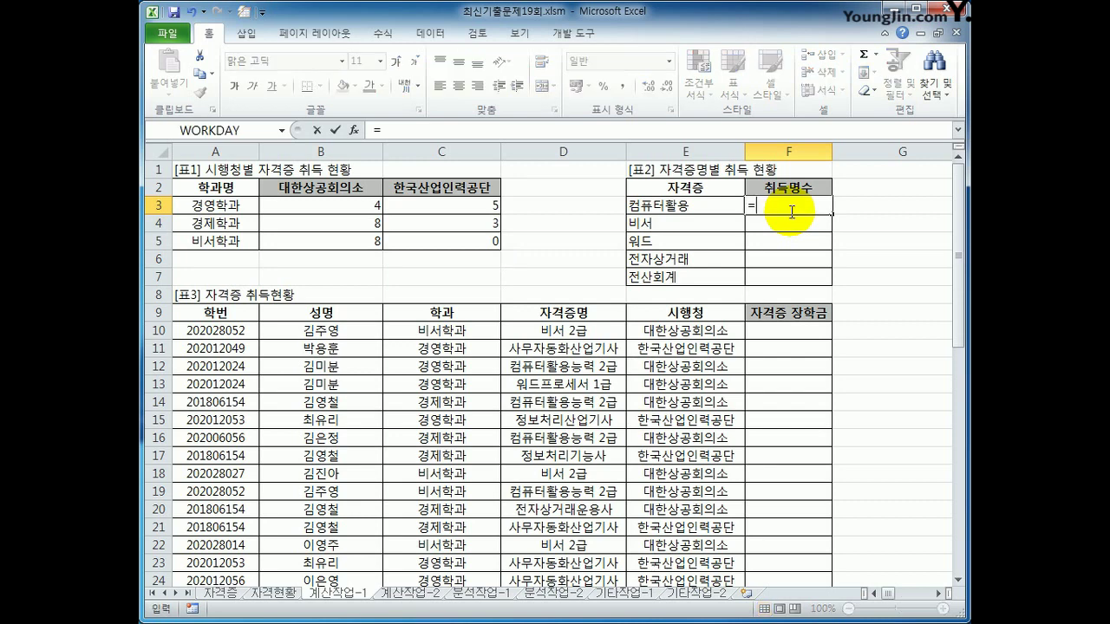
text(count)
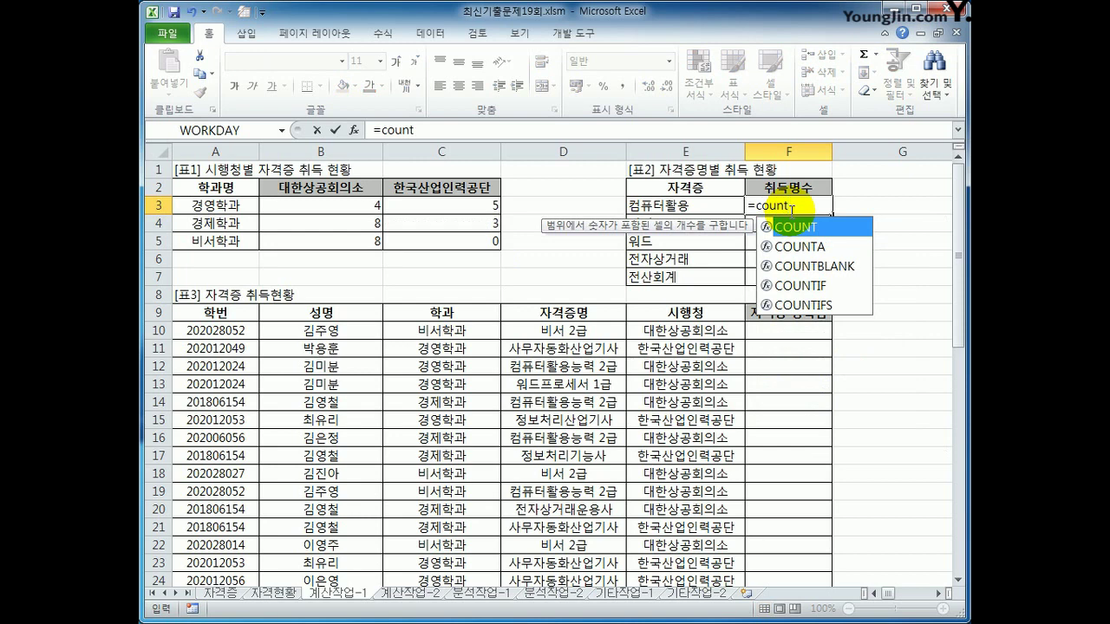
key(Tab)
text(if()
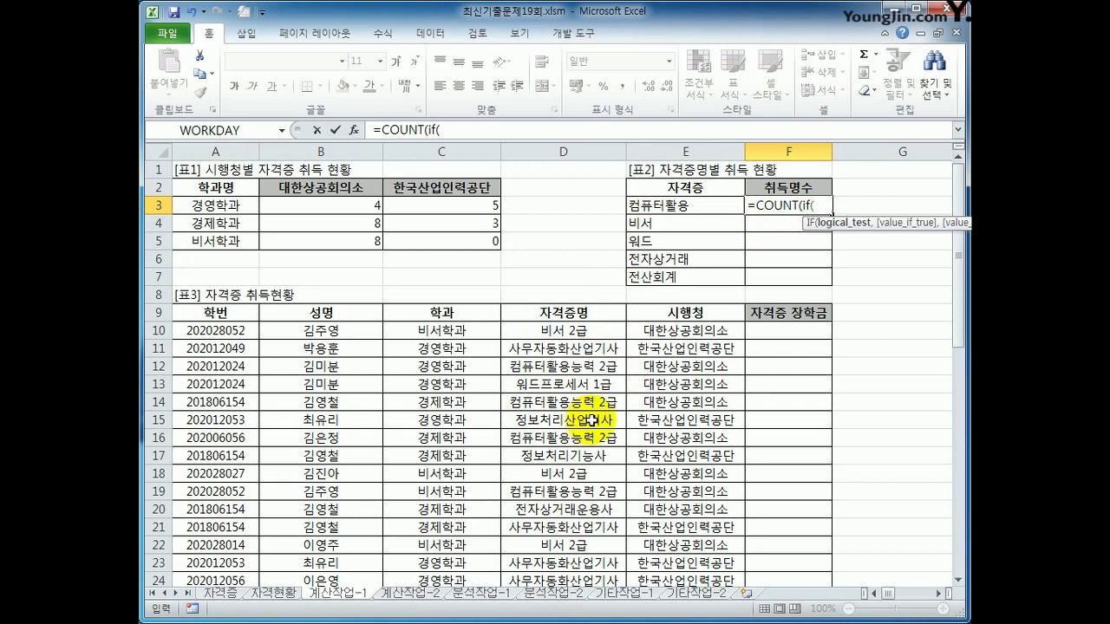
text(LEFT()
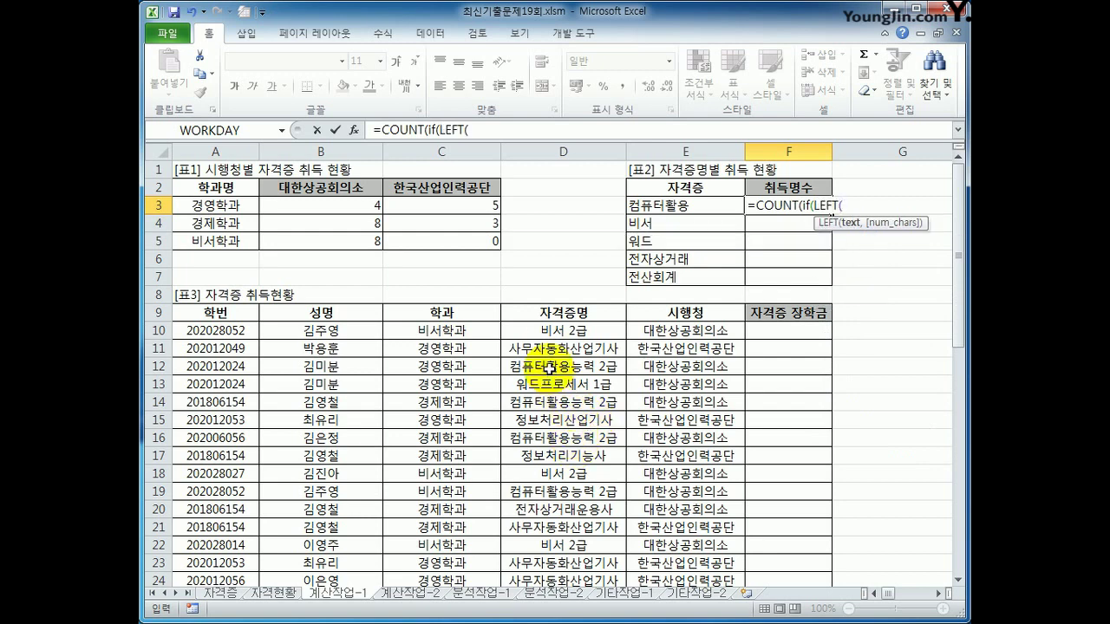
drag(552, 331, 538, 556)
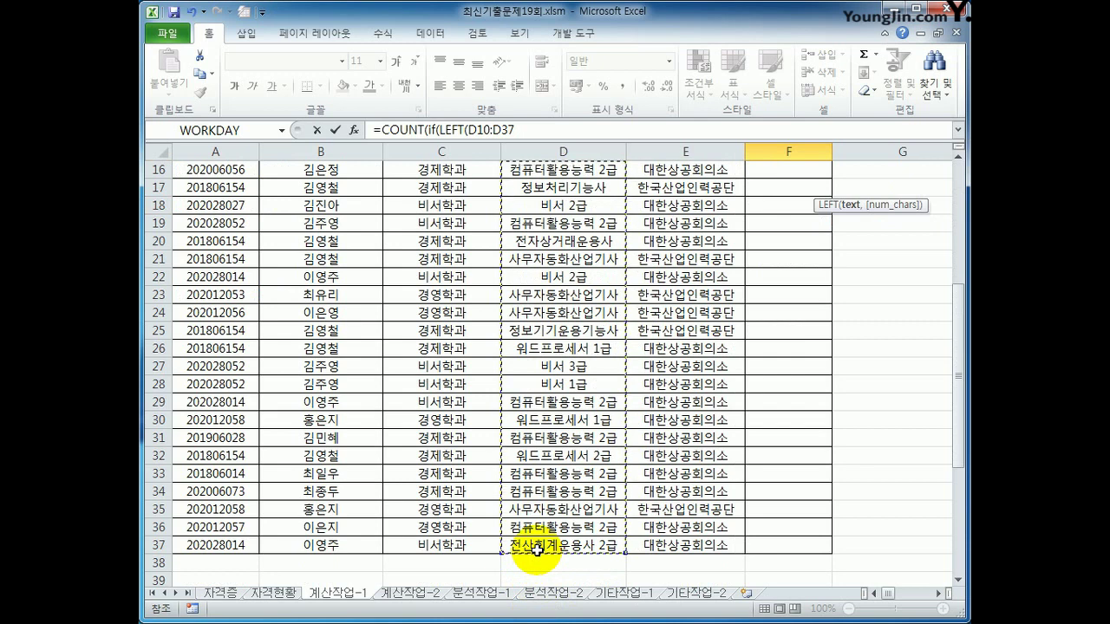
key(F4)
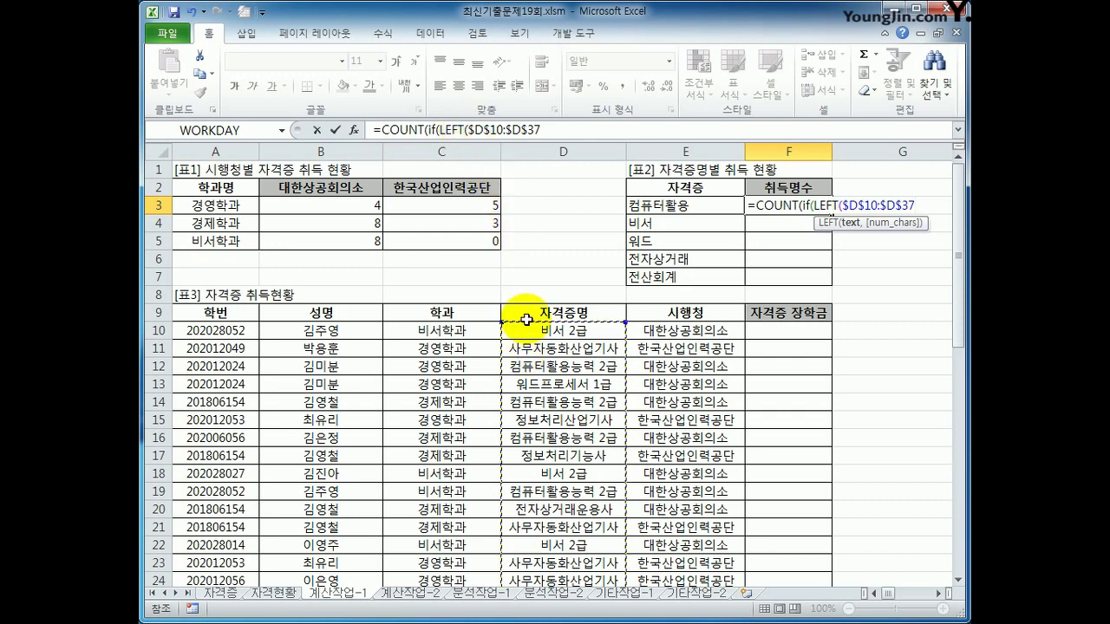
Step: Set the character count of LEFT in F3's formula to len(E3) and close the LEFT function
click(563, 128)
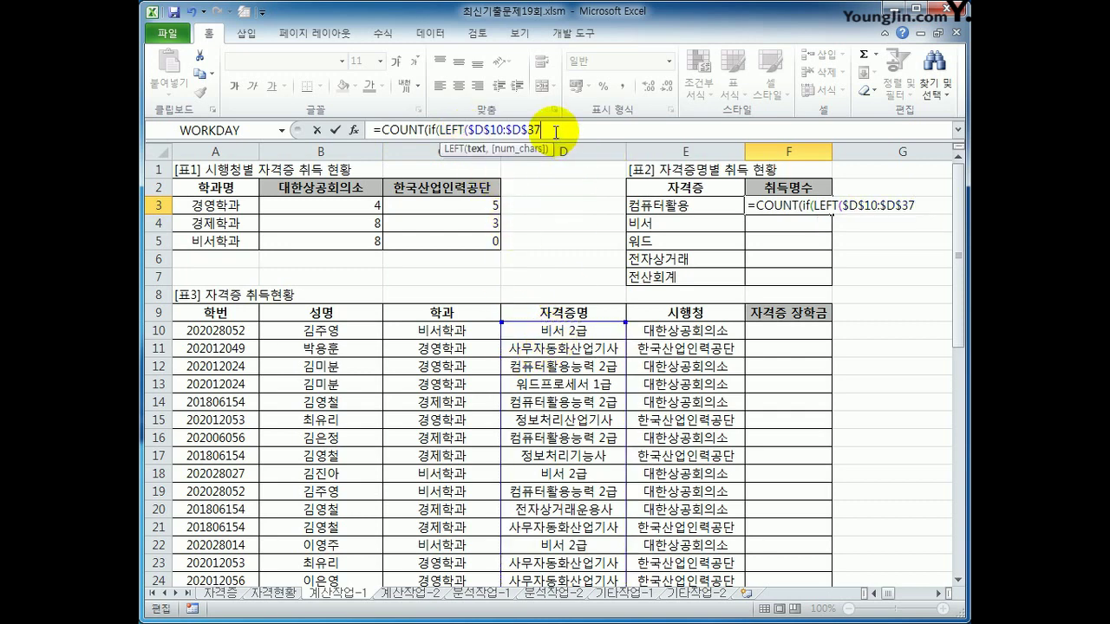
text(,)
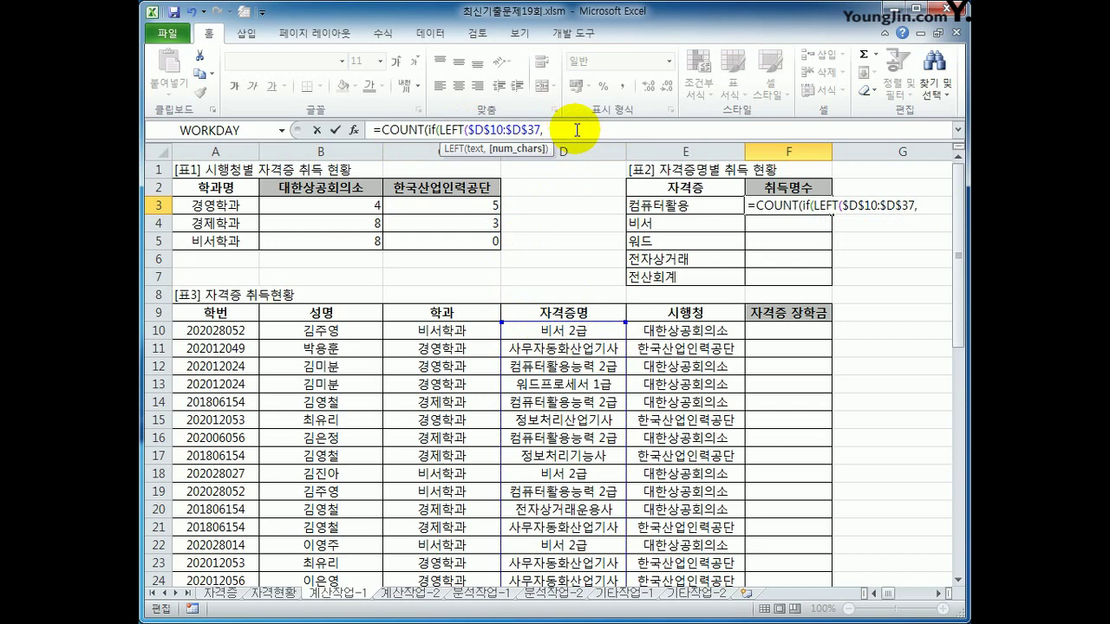
text(len()
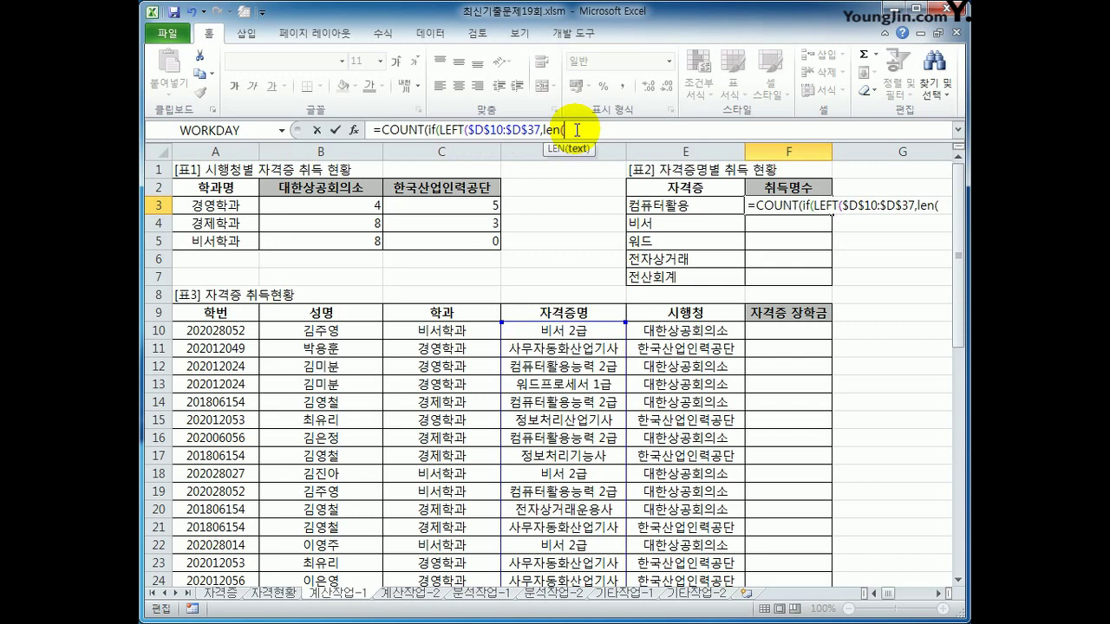
click(681, 209)
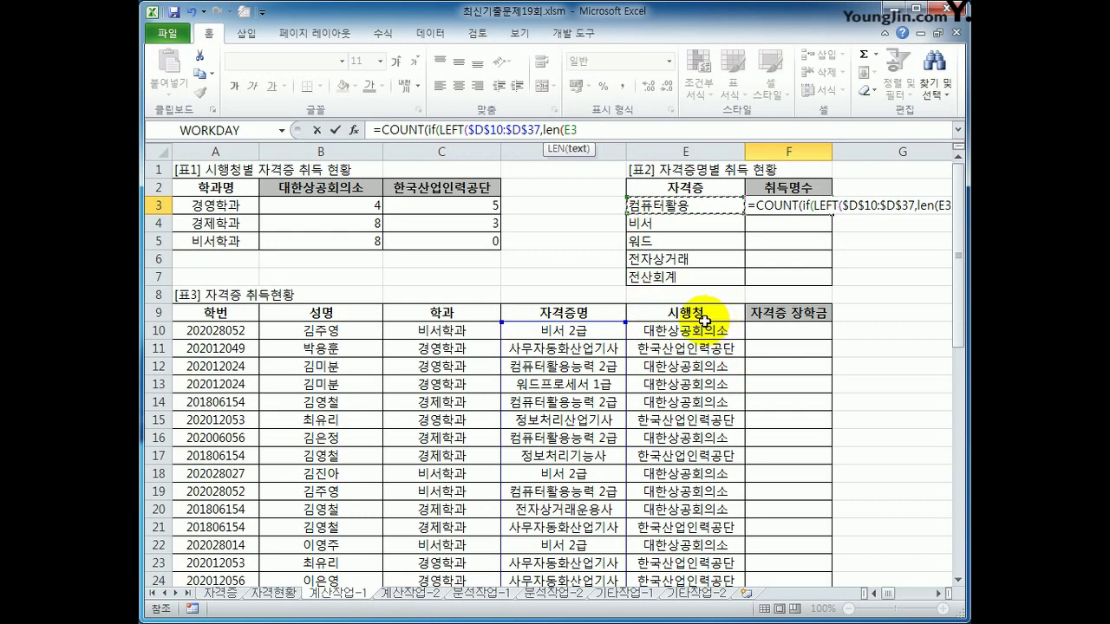
text())
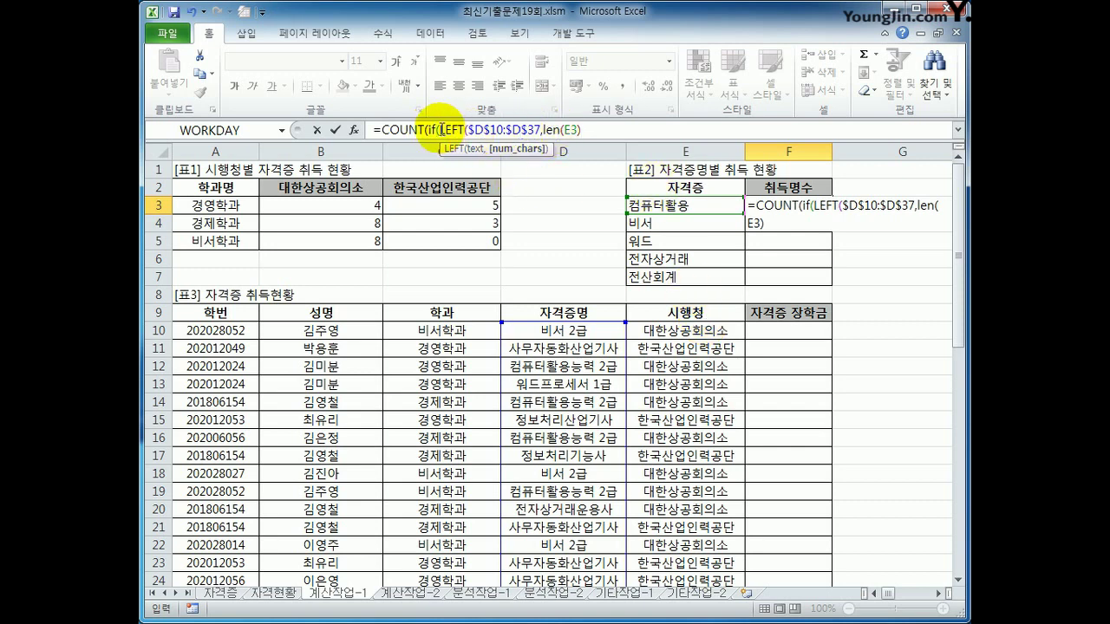
drag(439, 130, 528, 131)
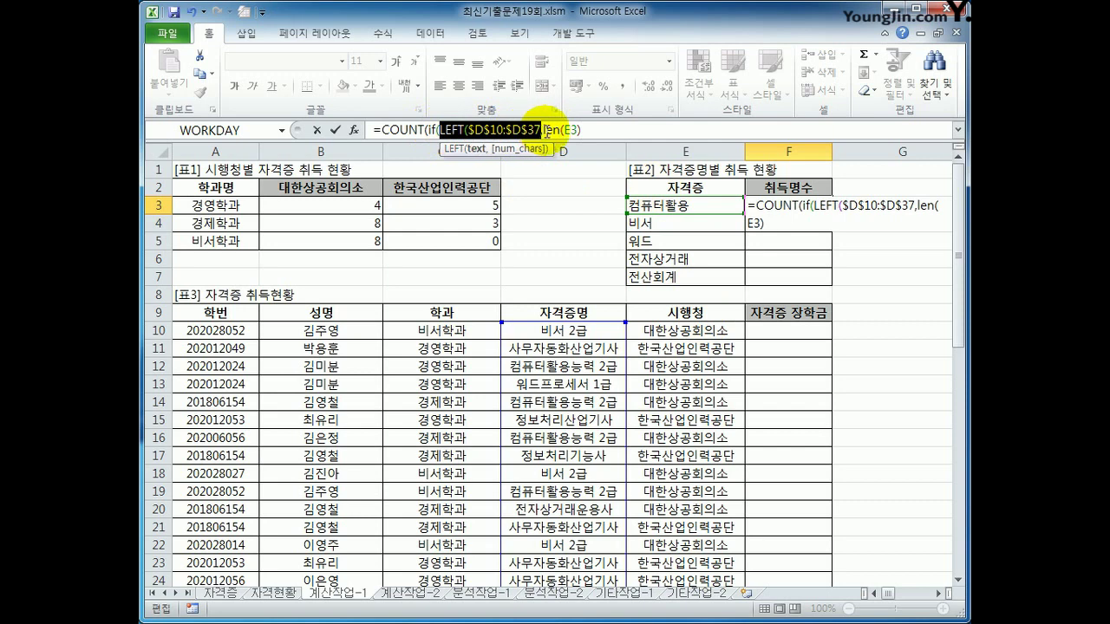
double_click(552, 131)
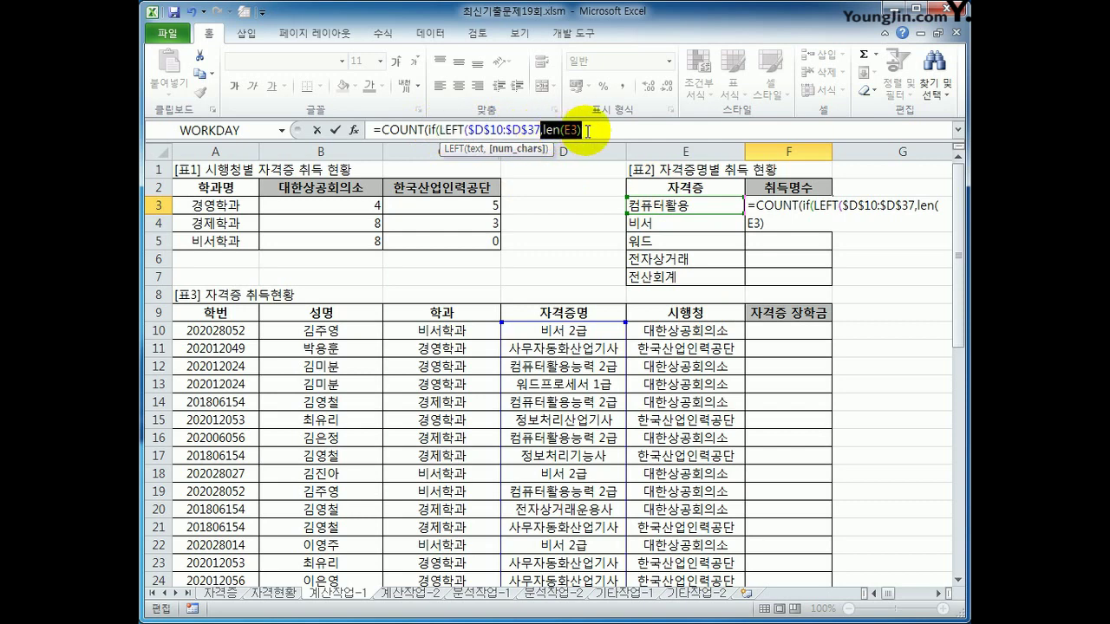
click(598, 130)
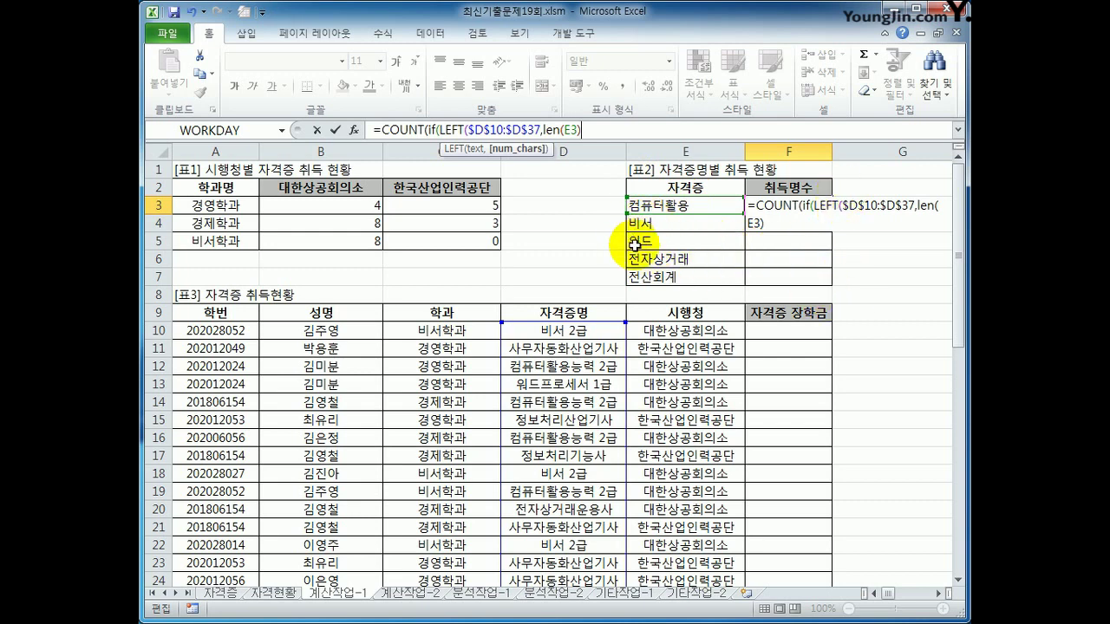
text())
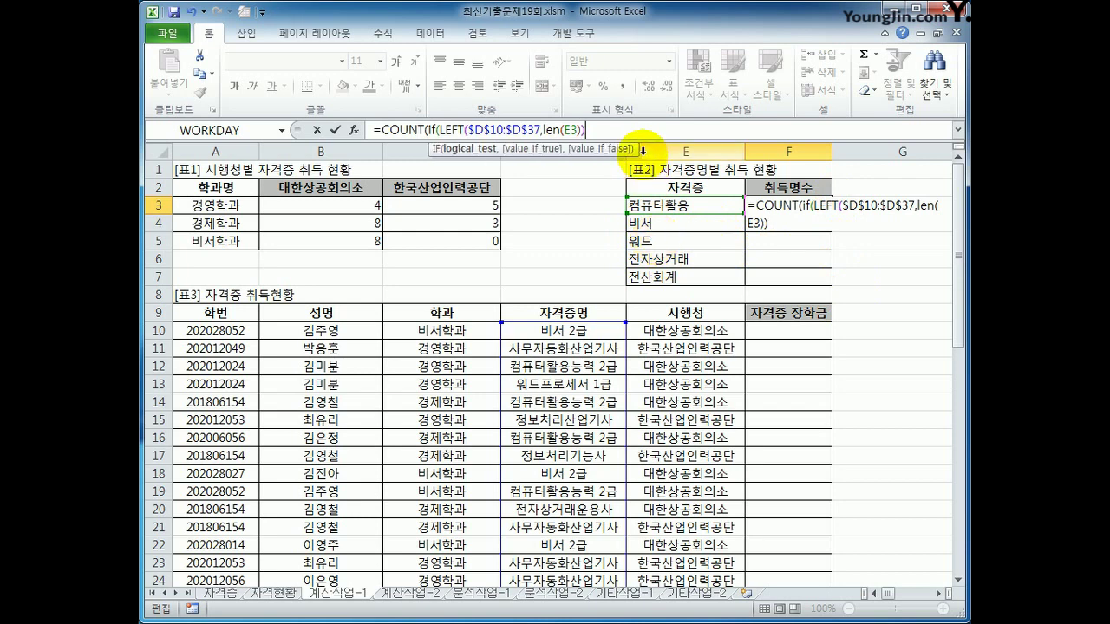
Step: Compare the LEFT result with E3, return the student numbers $A$10:$A$37 when it matches, and close the IF function
text(=)
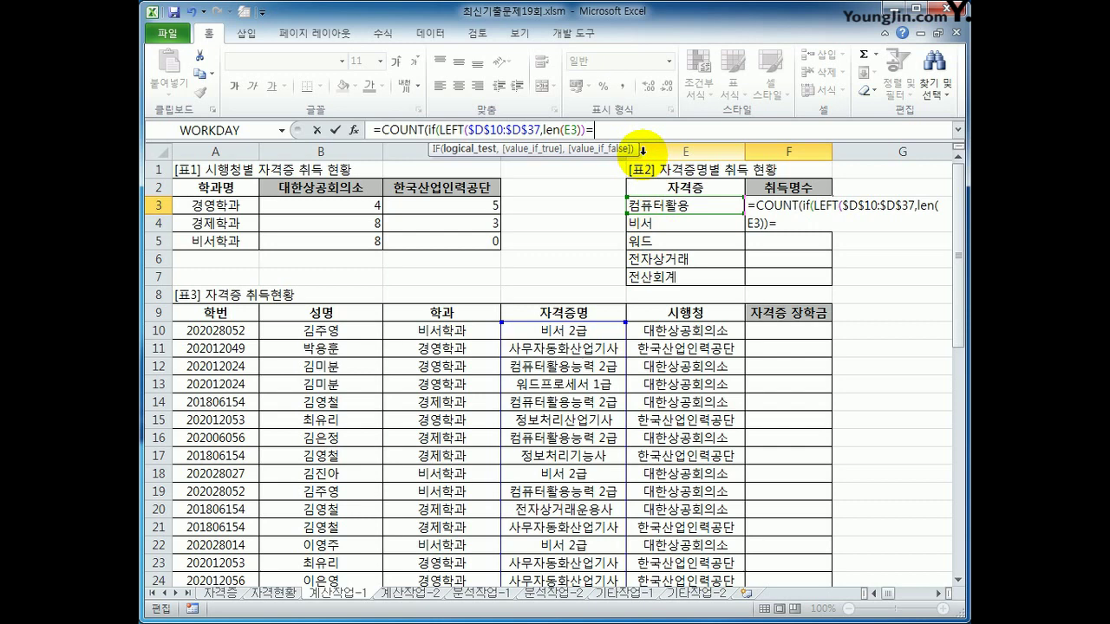
click(682, 206)
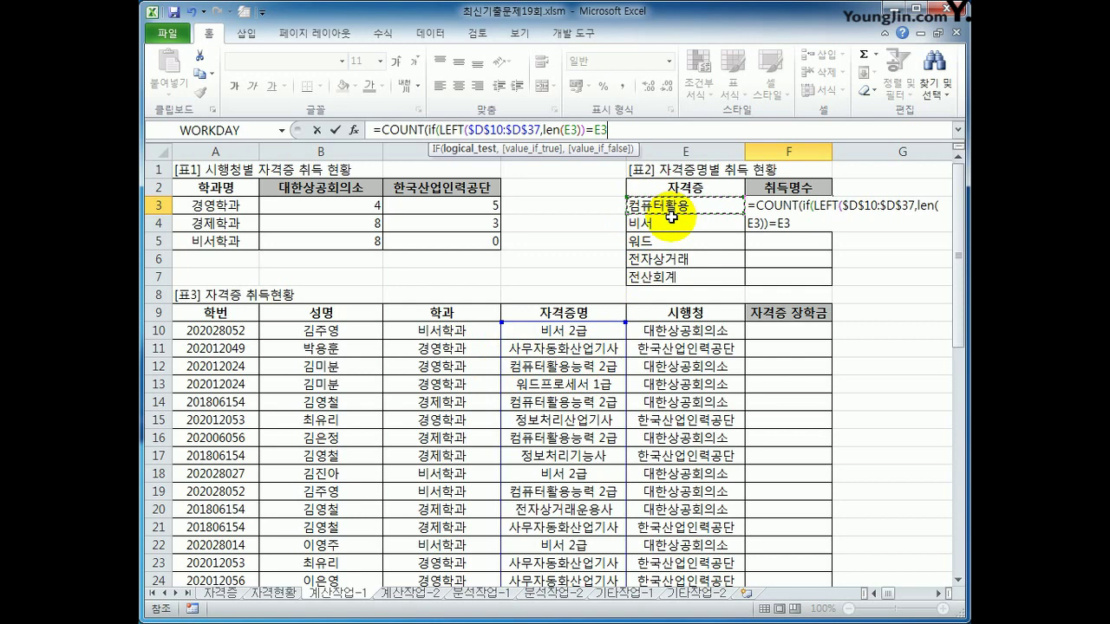
text(,)
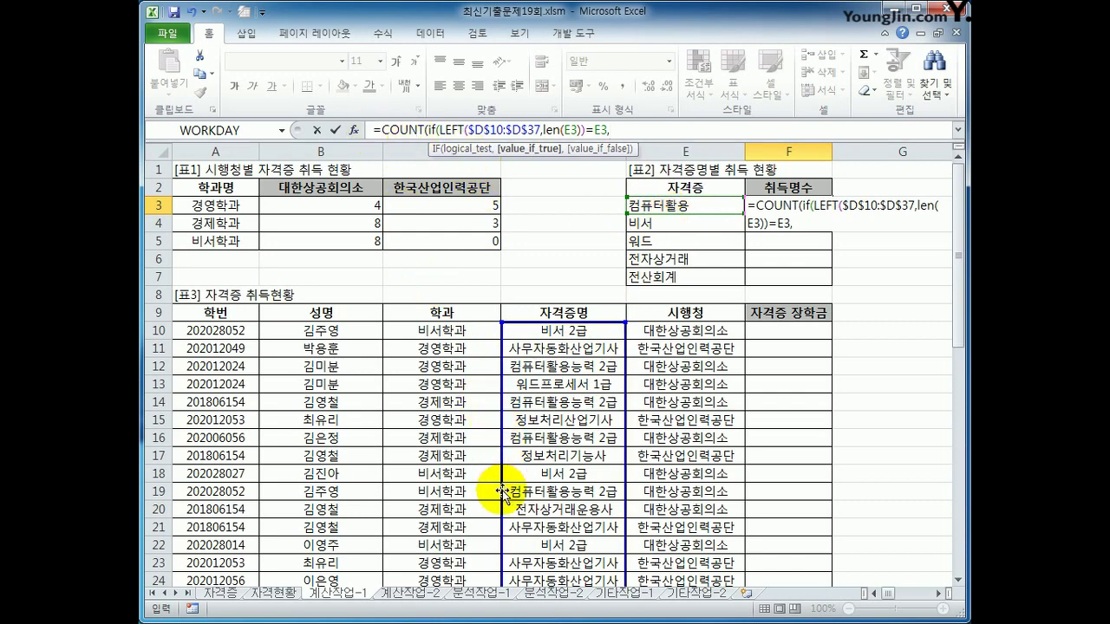
click(222, 330)
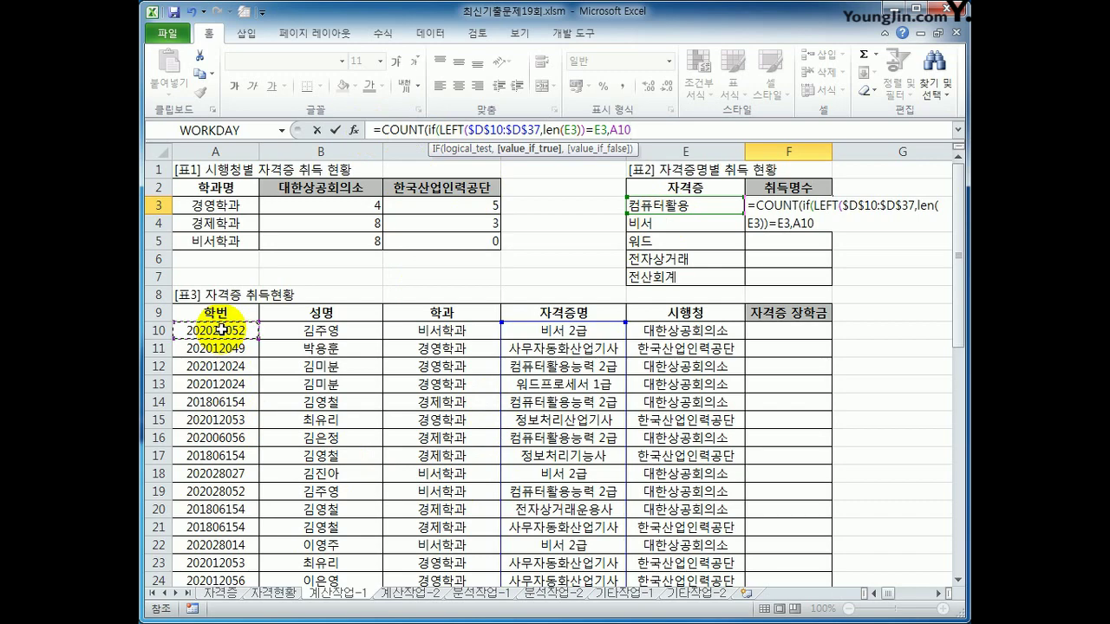
drag(222, 329, 233, 543)
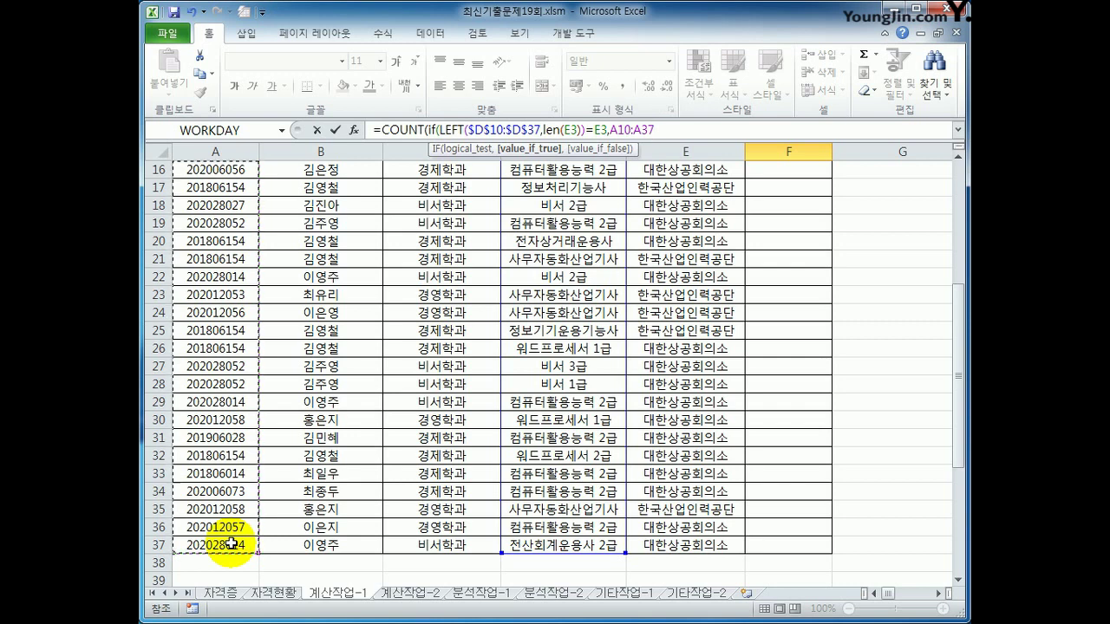
key(F4)
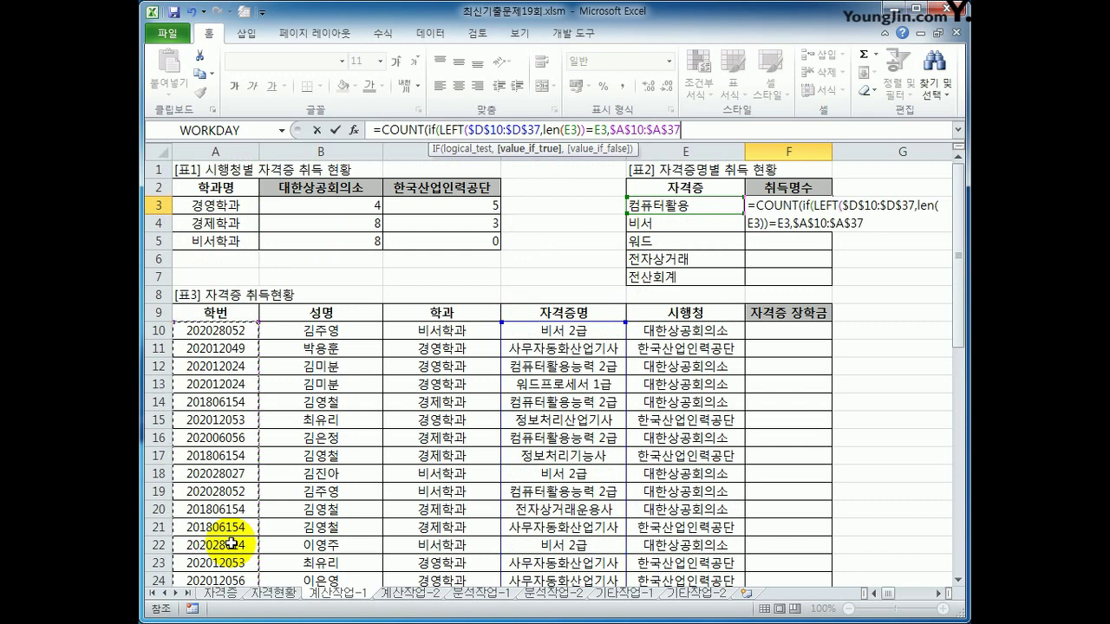
text())
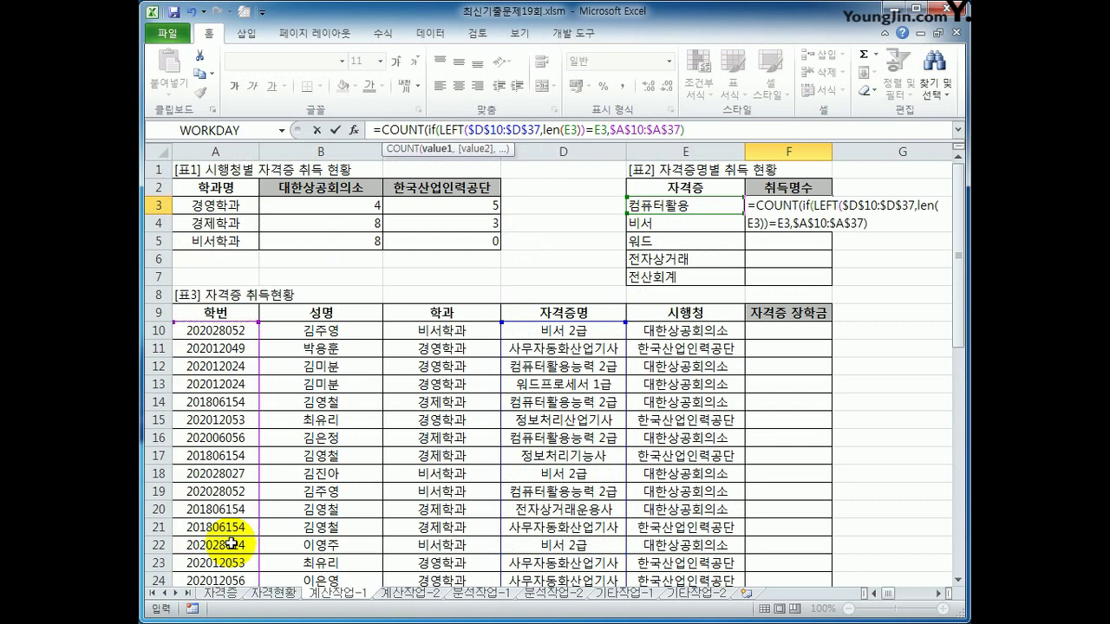
Step: Close the COUNT function, enter F3 as an array formula, and fill it down to F7
text())
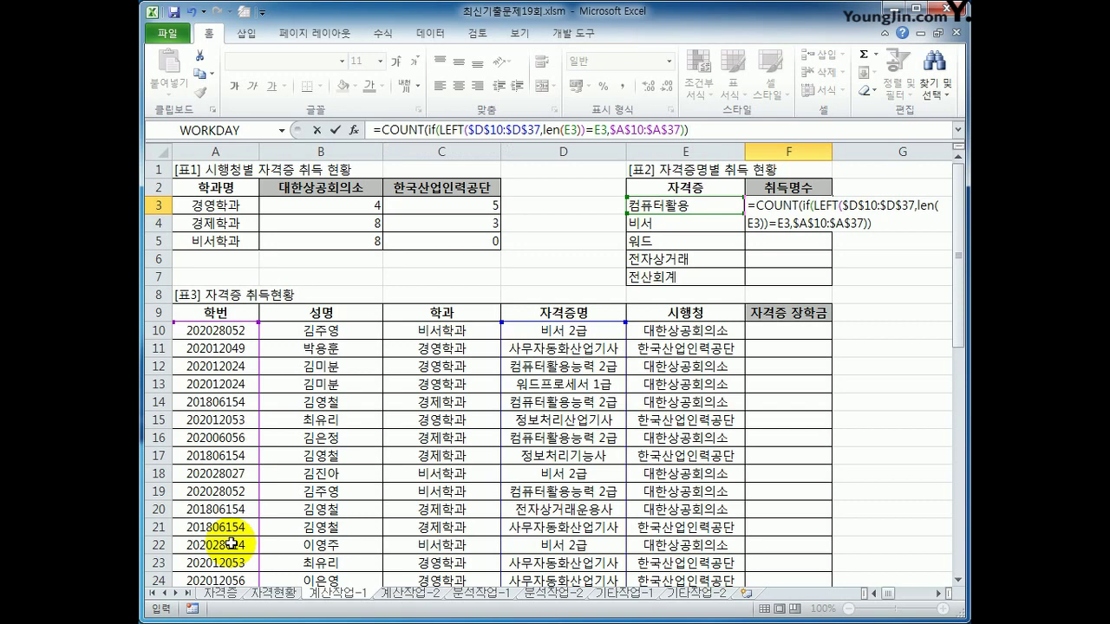
key(ctrl+shift+Return)
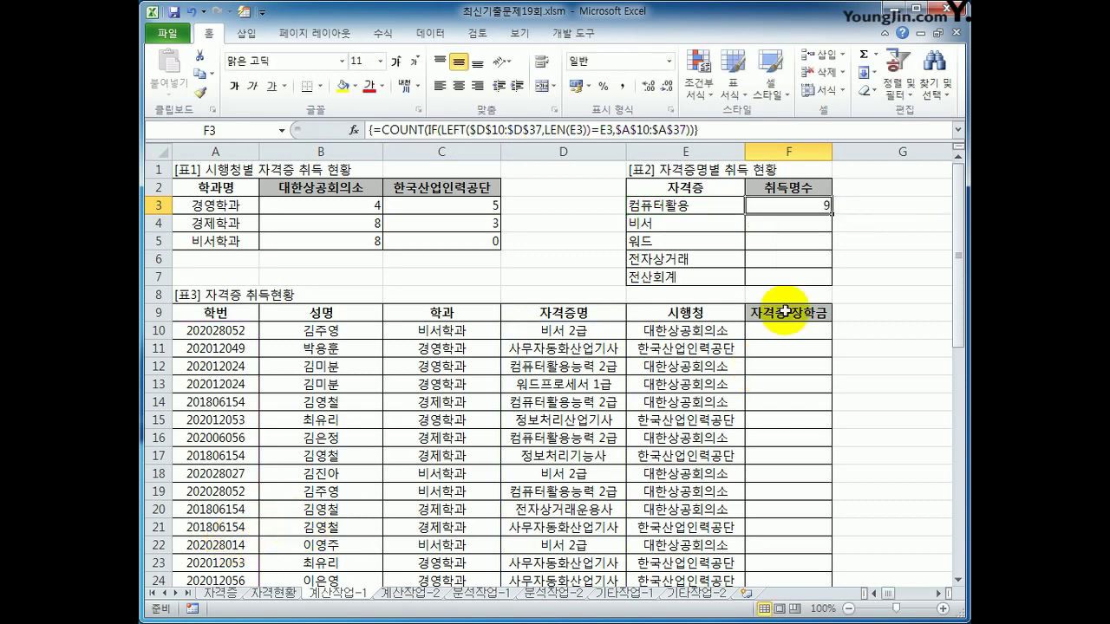
drag(832, 215, 833, 286)
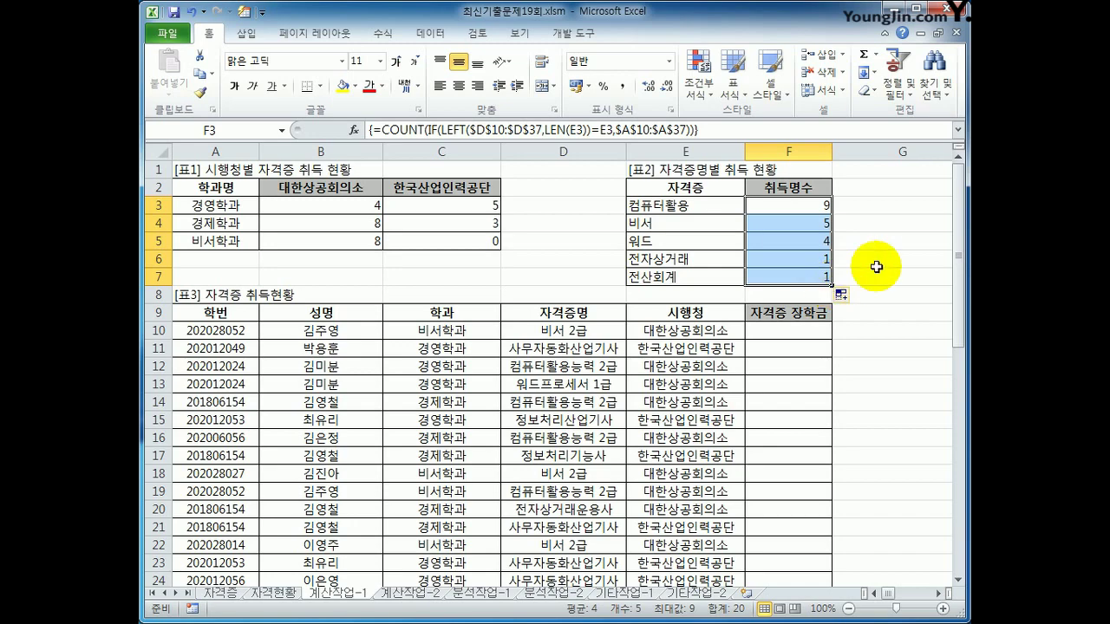
Step: Begin a VLOOKUP formula in F10, the first 자격증 장학금 cell of 표3
scroll(867, 368, down, 11)
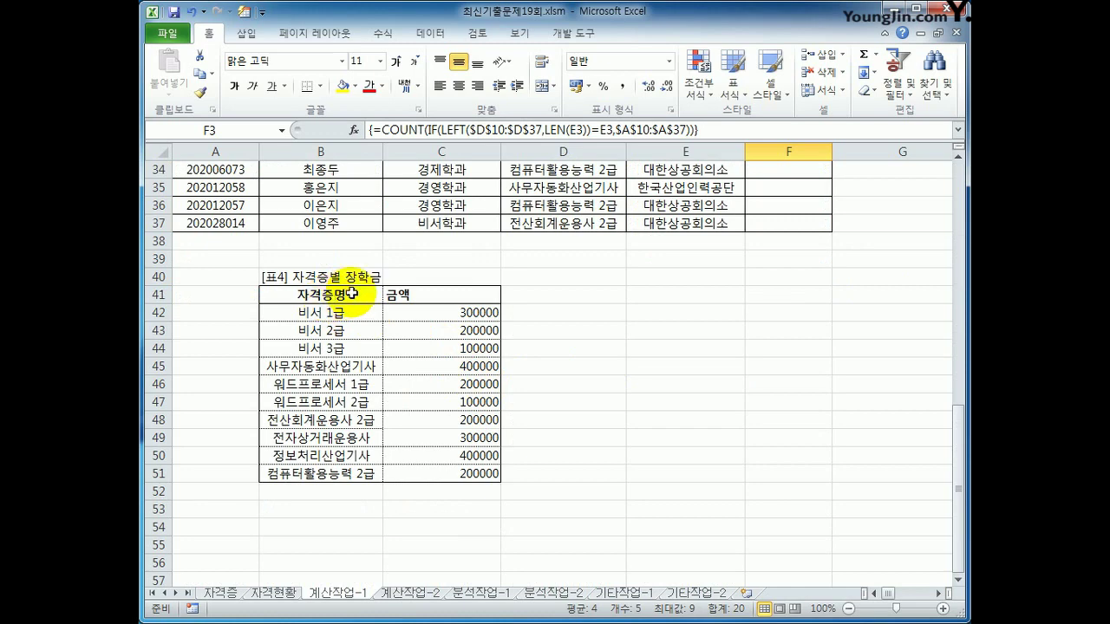
scroll(446, 359, up, 10)
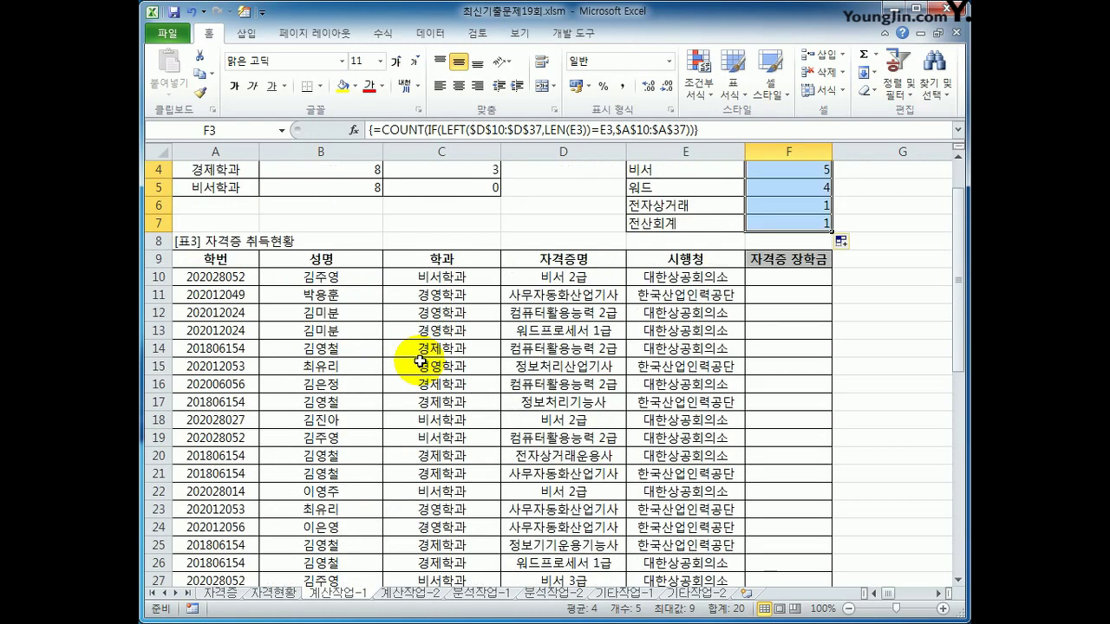
click(779, 280)
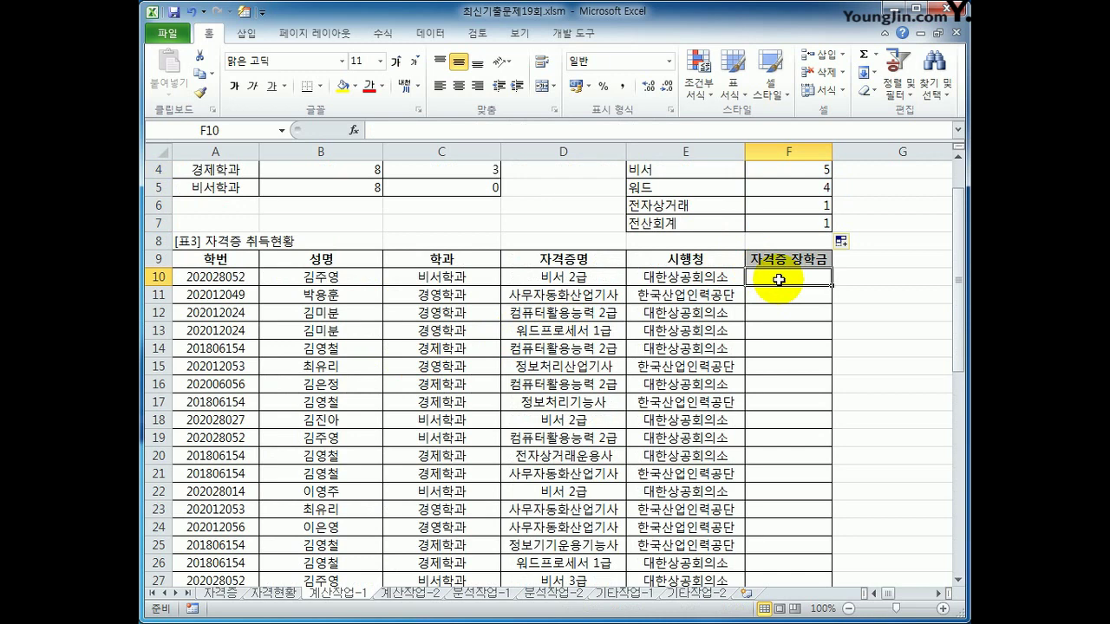
text(=)
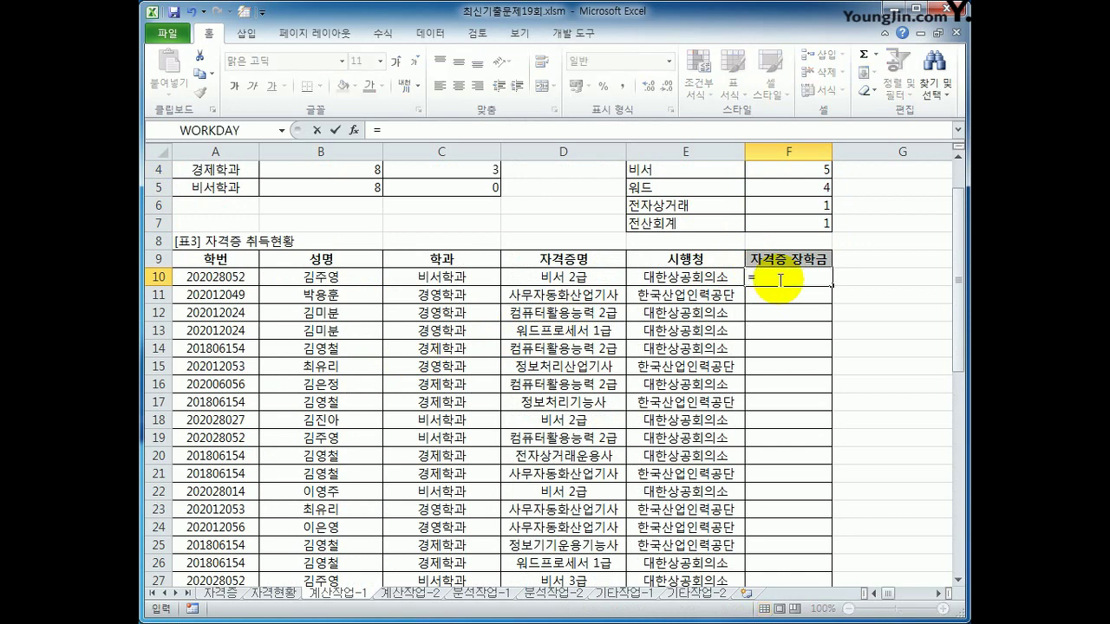
text(vlo)
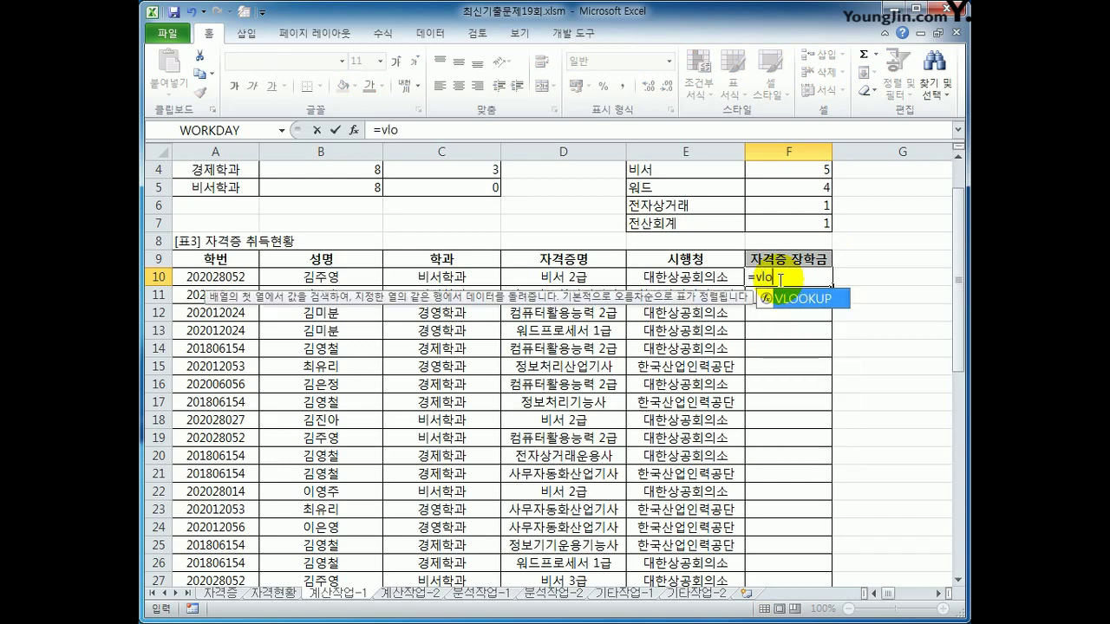
key(Tab)
Step: Set the VLOOKUP lookup value in F10 to D10 and its table array to the absolute 표4 range $B$42:$C$51
scroll(588, 402, down, 5)
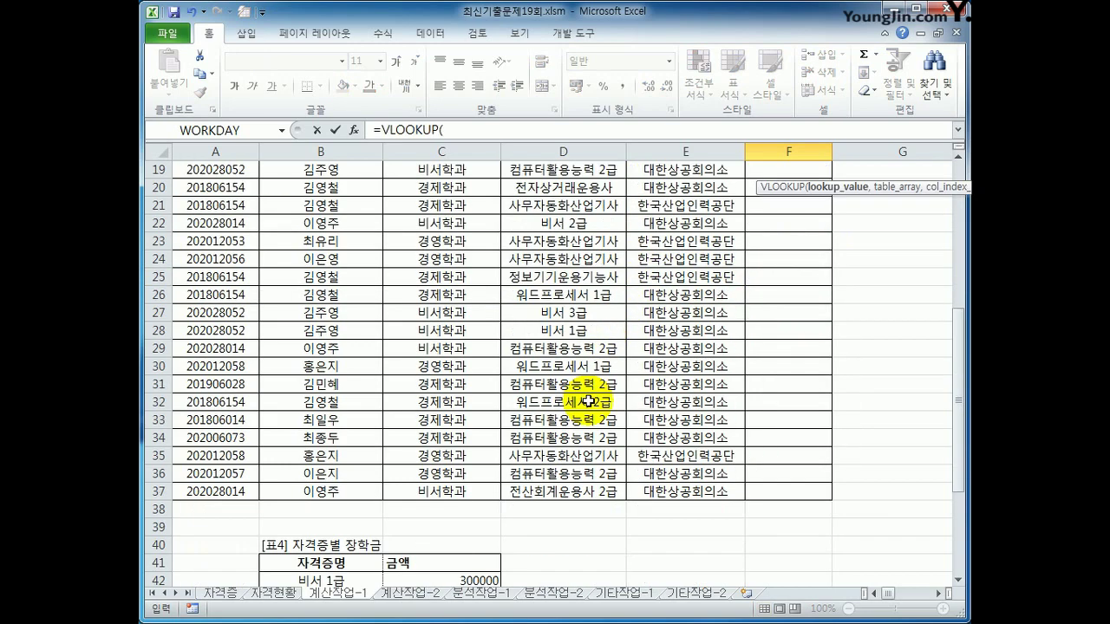
scroll(588, 401, up, 4)
click(587, 222)
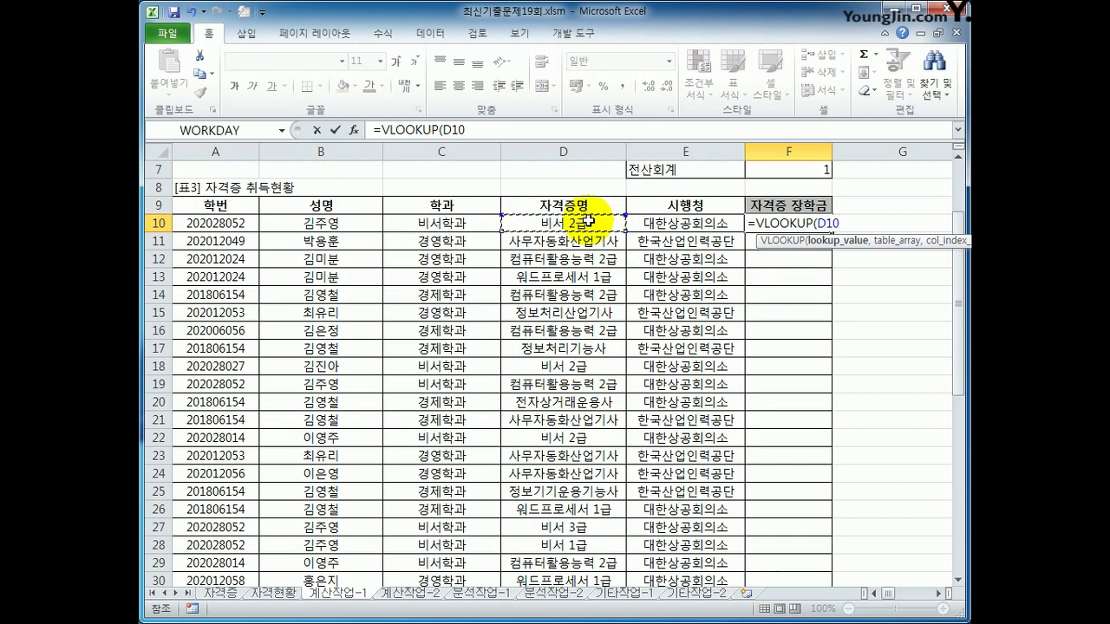
text(,)
scroll(572, 293, down, 9)
drag(371, 311, 409, 469)
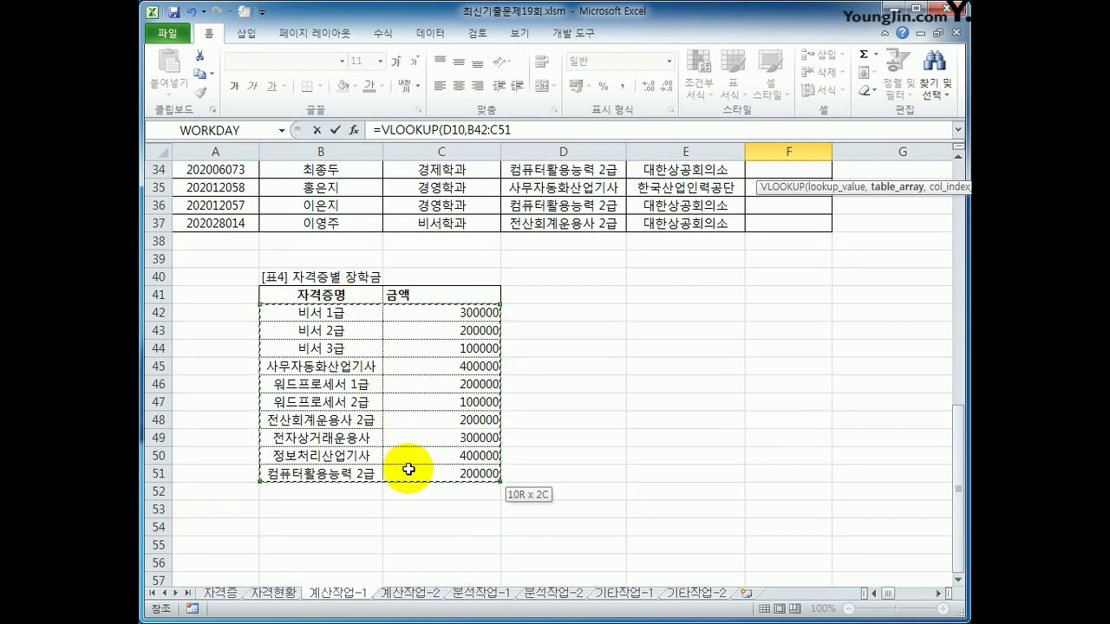
drag(408, 469, 409, 469)
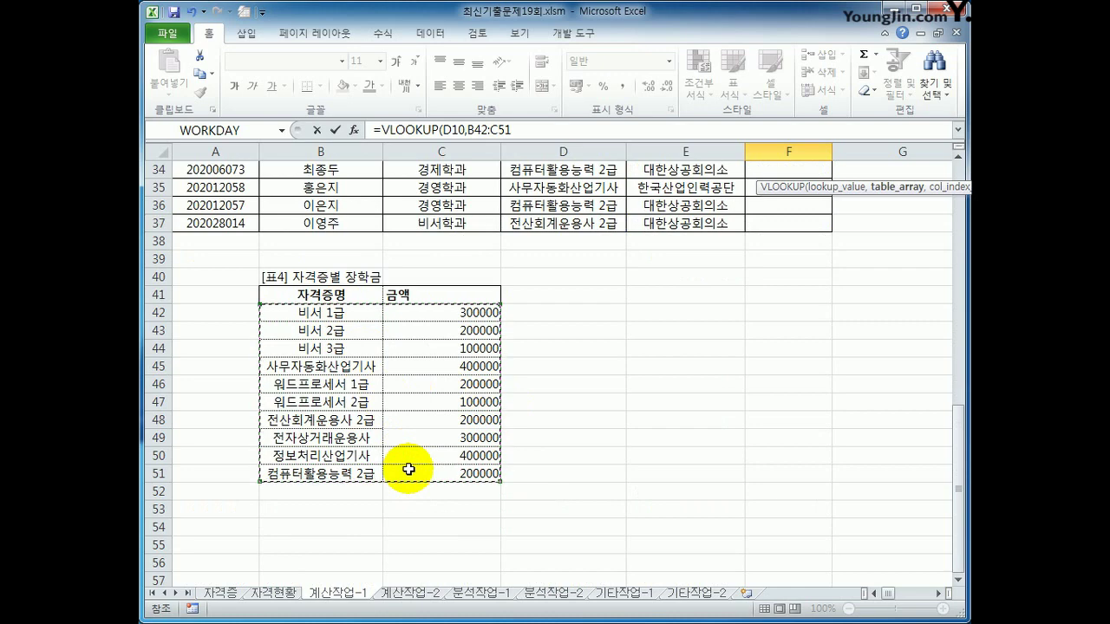
key(F4)
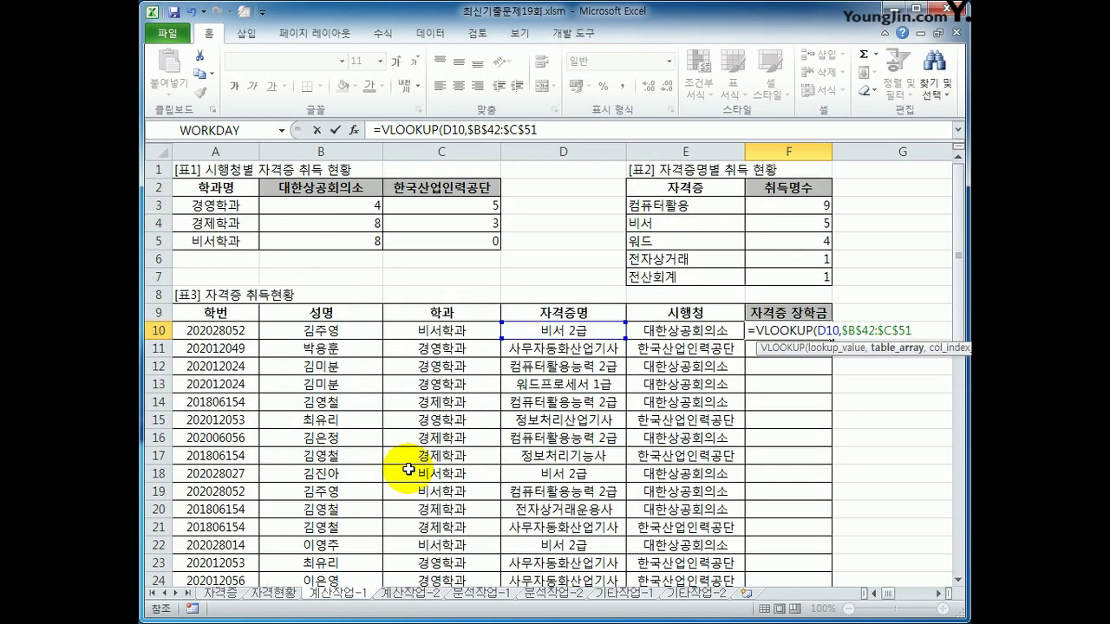
Step: Set the VLOOKUP column index to 2 and the range lookup to 0, close the function, and enter it in F10
text(,)
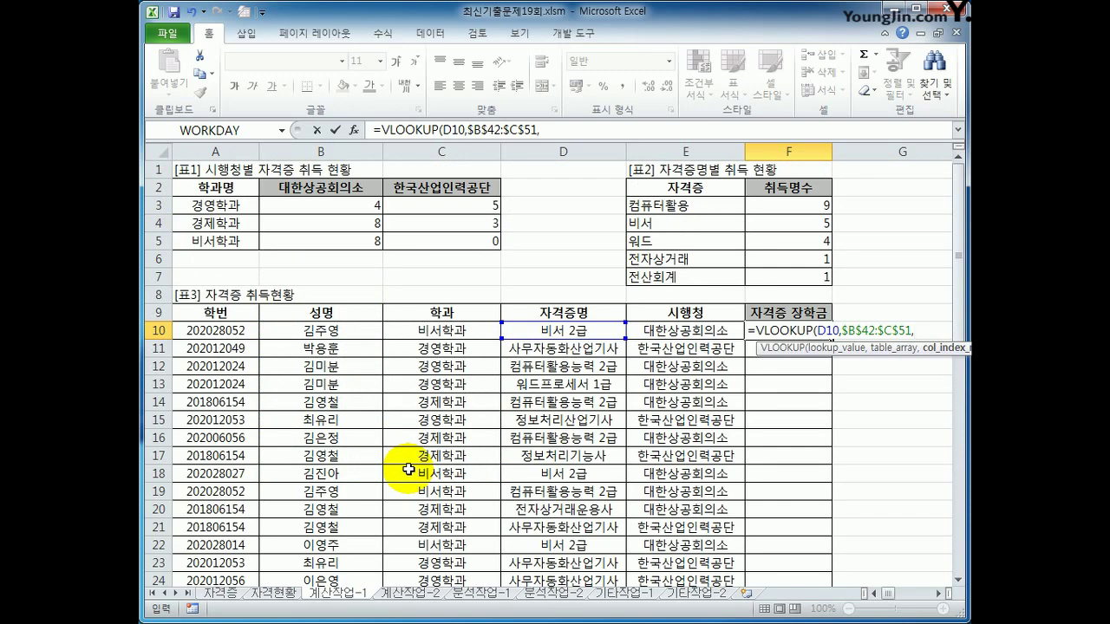
scroll(414, 487, down, 9)
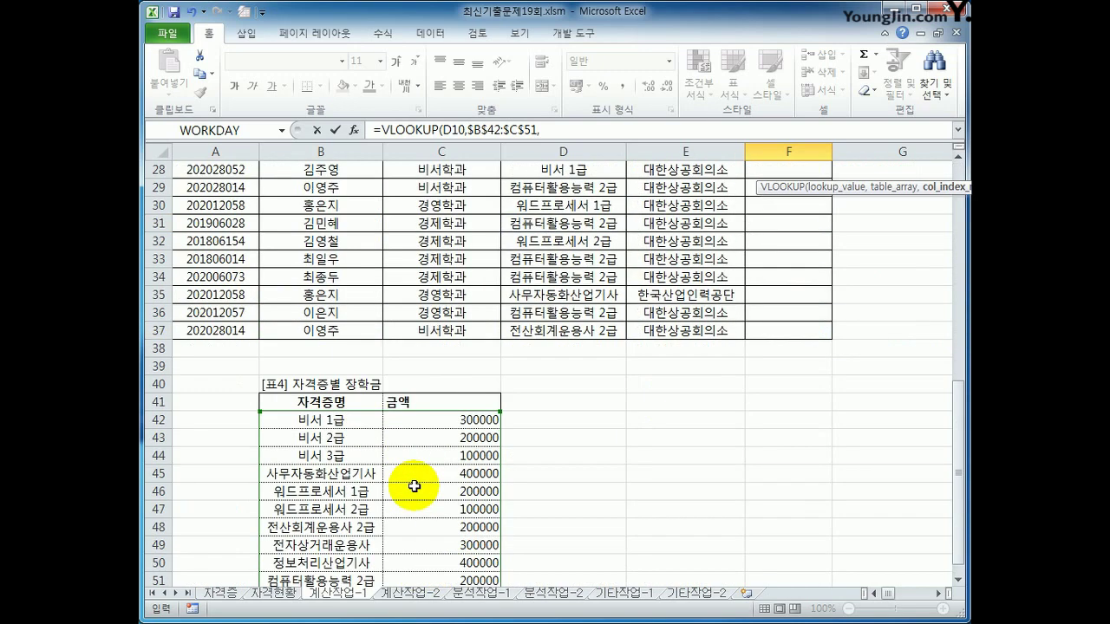
scroll(415, 486, down, 2)
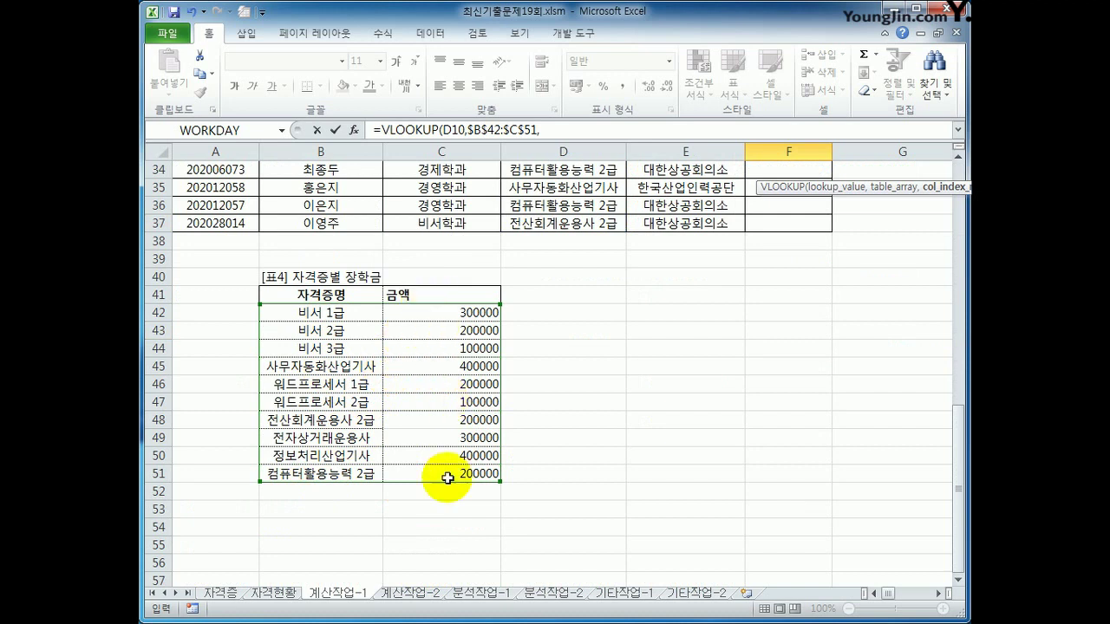
text(2)
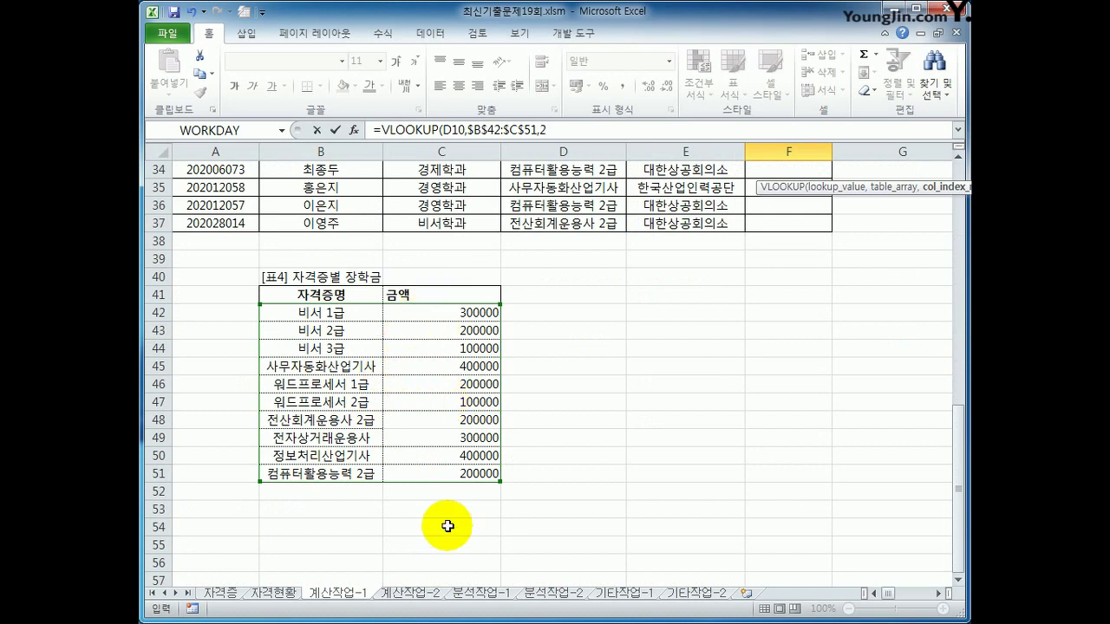
text(,0)
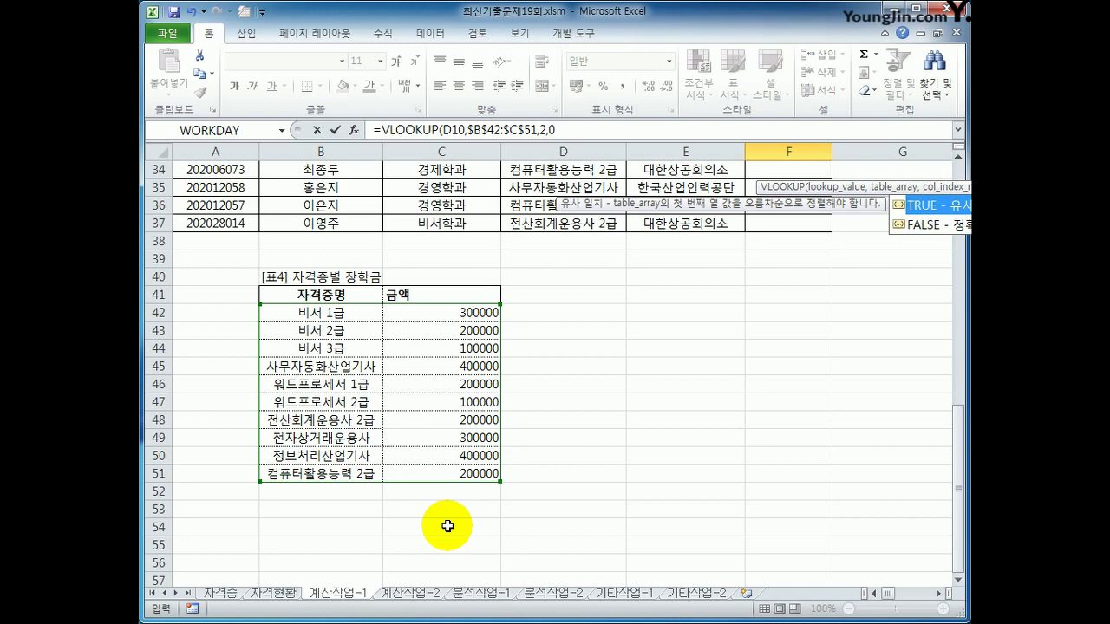
text())
key(Return)
key(Up)
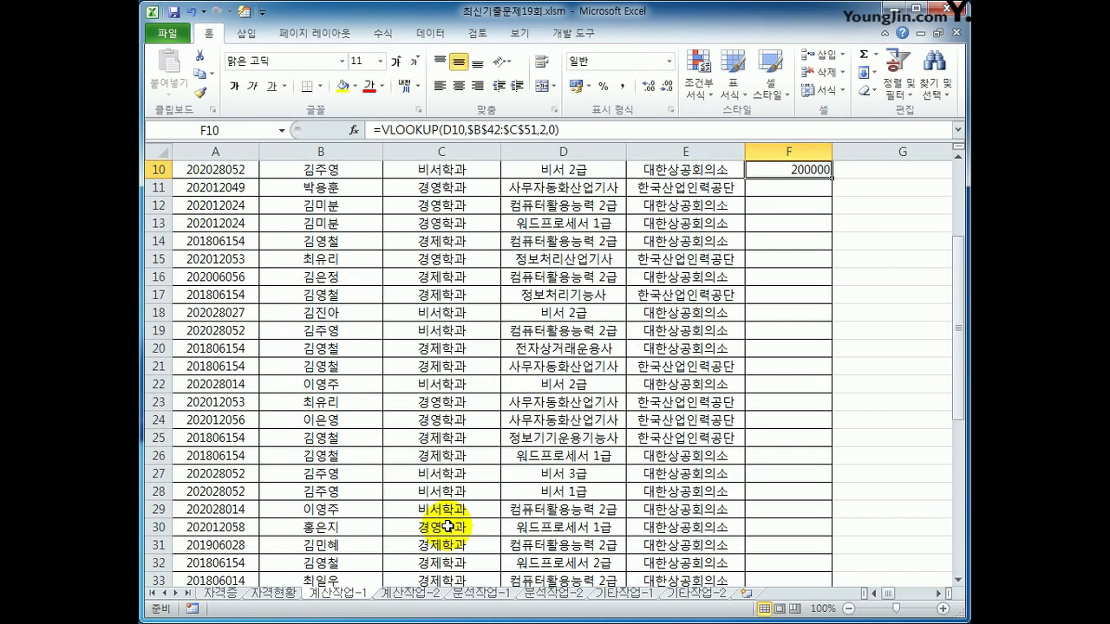
Step: Fill the F10 formula down to F37 and check F17 and F25 against the certificate list in 표4
scroll(448, 526, up, 2)
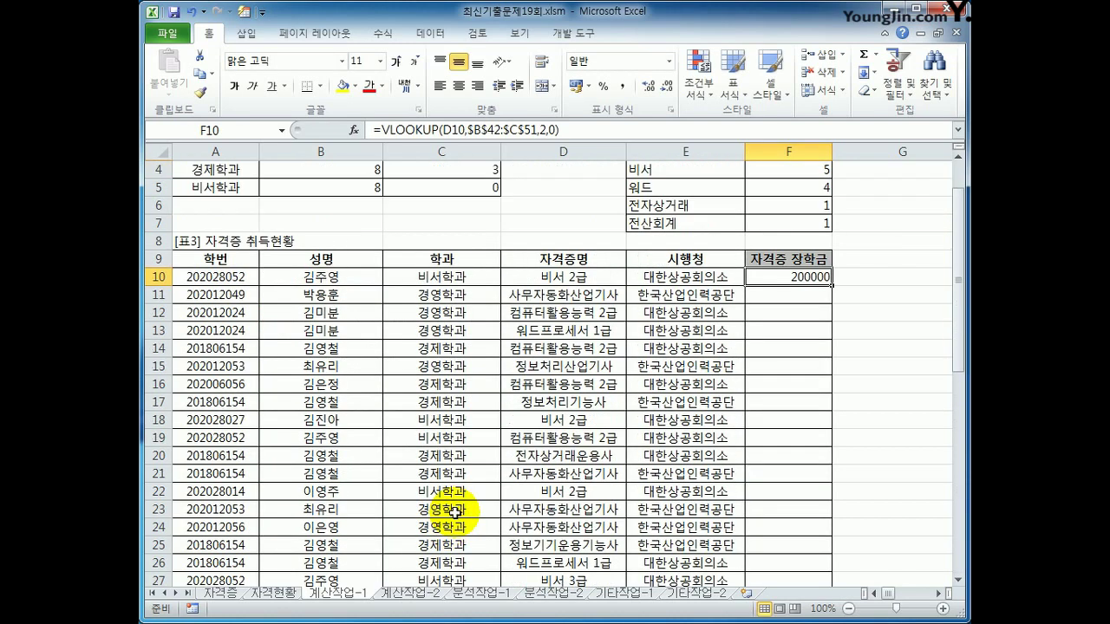
double_click(832, 283)
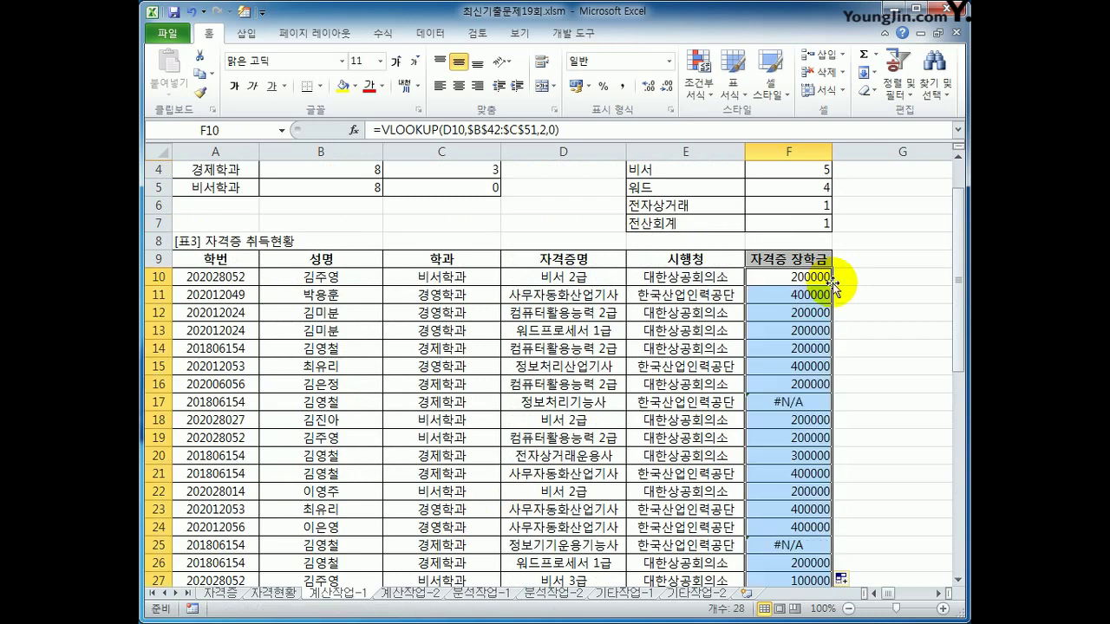
click(785, 402)
click(785, 544)
scroll(786, 545, down, 4)
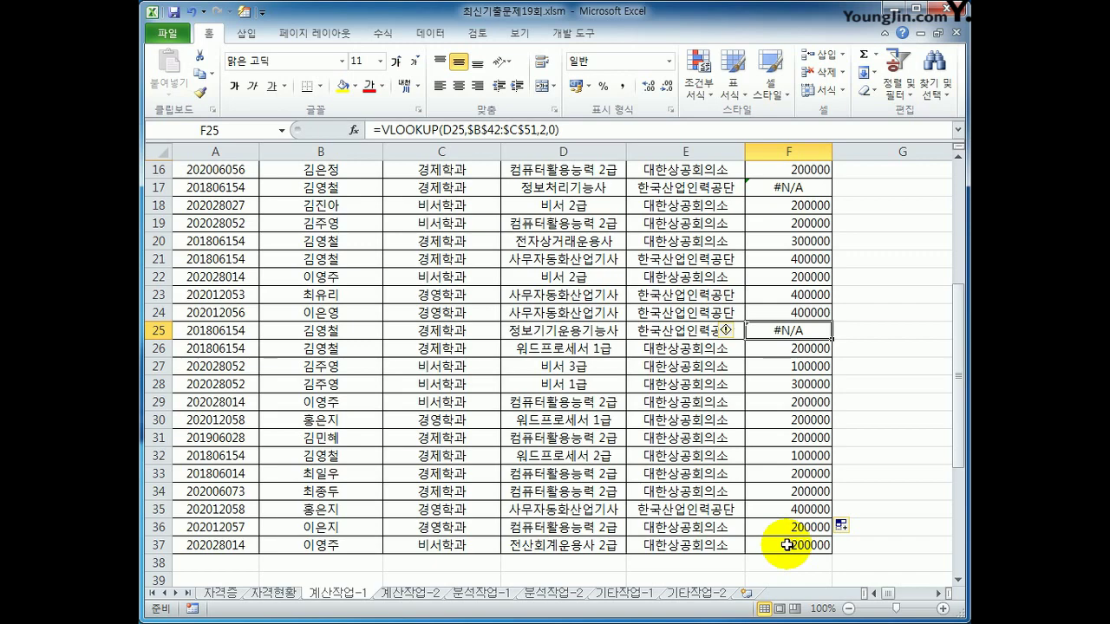
scroll(787, 544, down, 5)
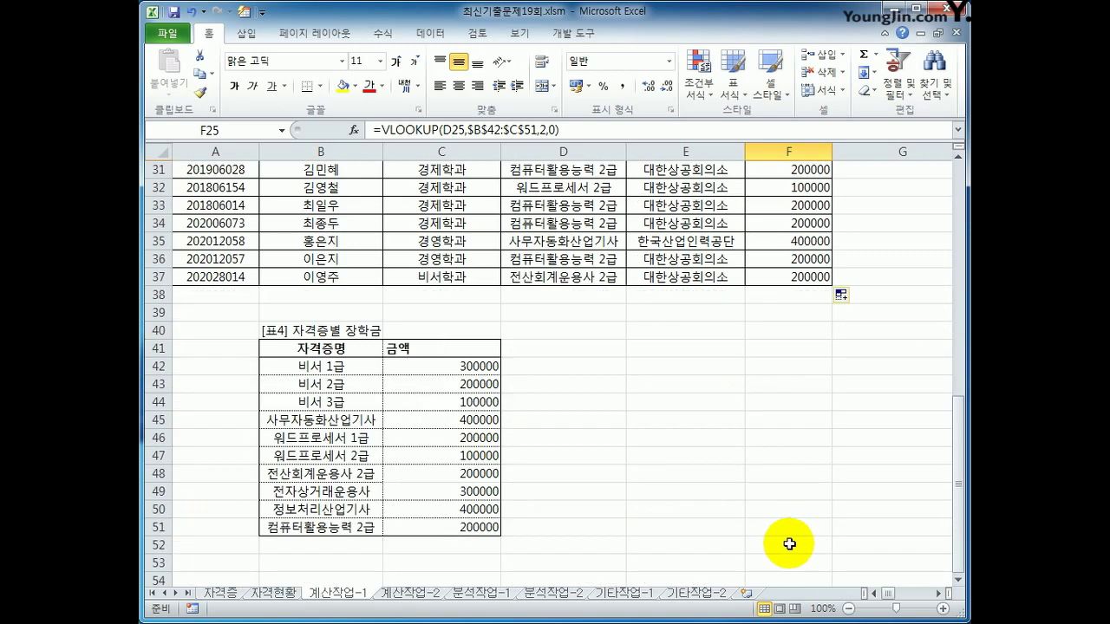
scroll(789, 545, up, 10)
Step: Edit F10's formula to open an IF function whose condition wraps the existing VLOOKUP in ISERROR
click(795, 335)
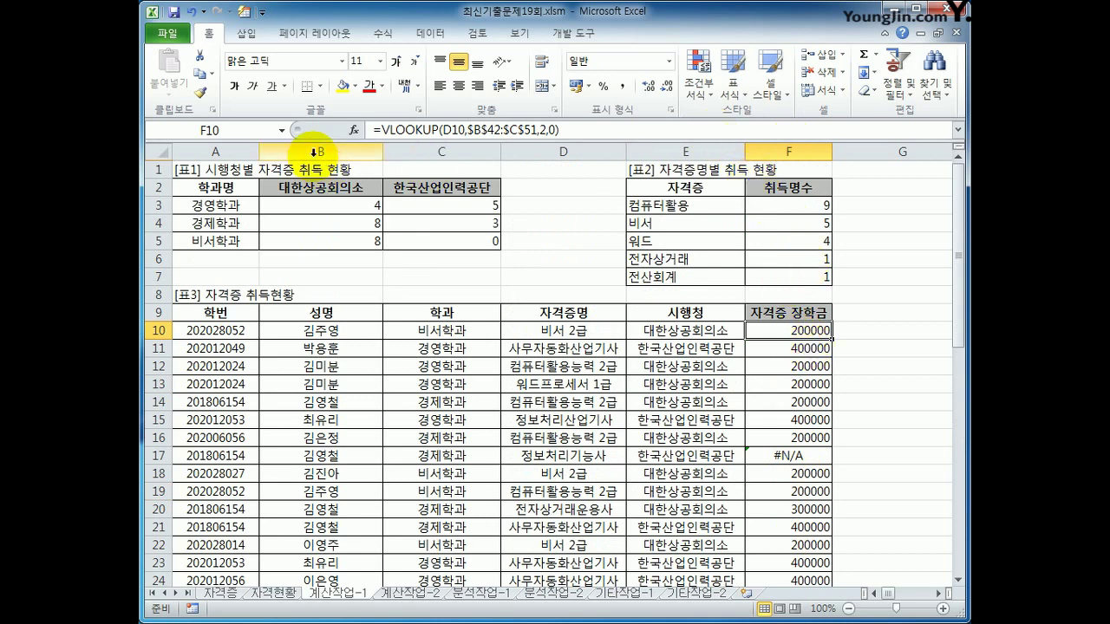
click(383, 129)
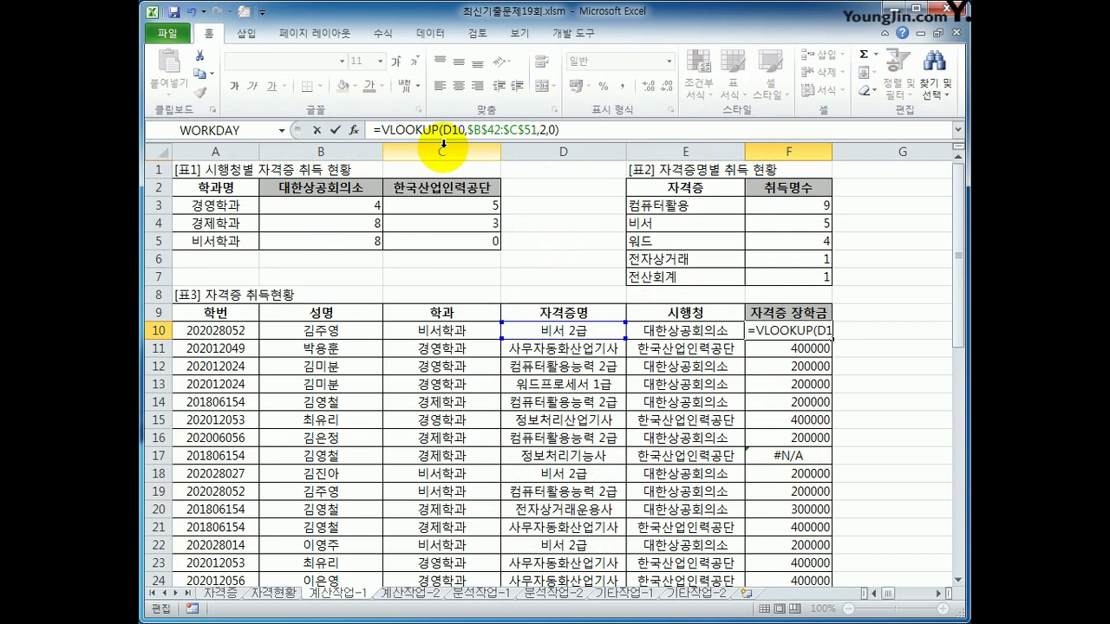
text(if()
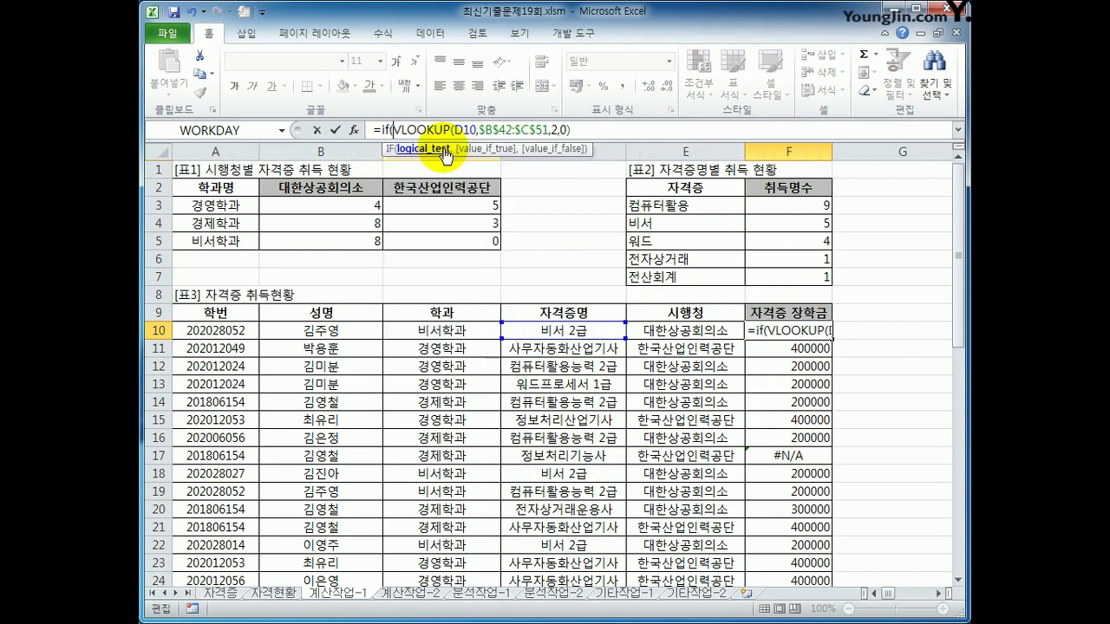
text(is)
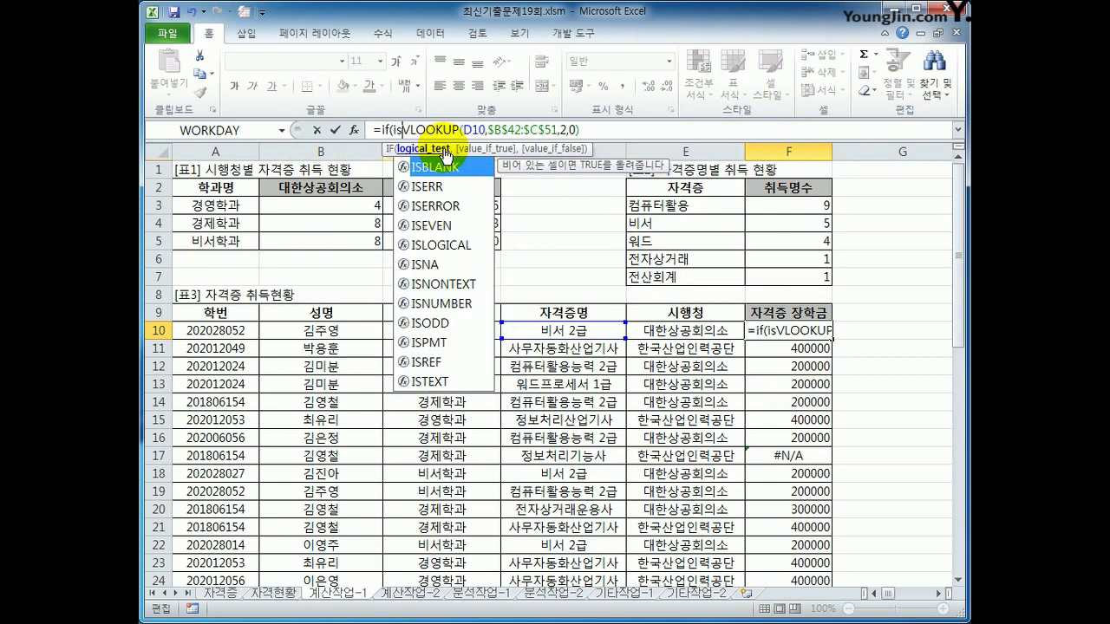
text(e)
key(Down)
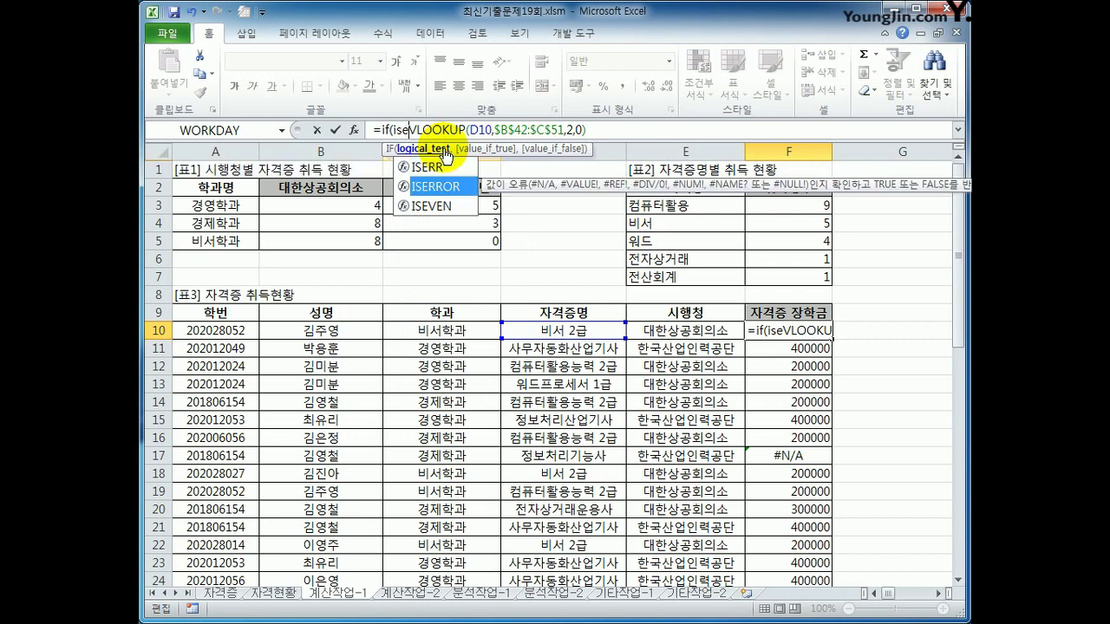
key(Tab)
click(642, 131)
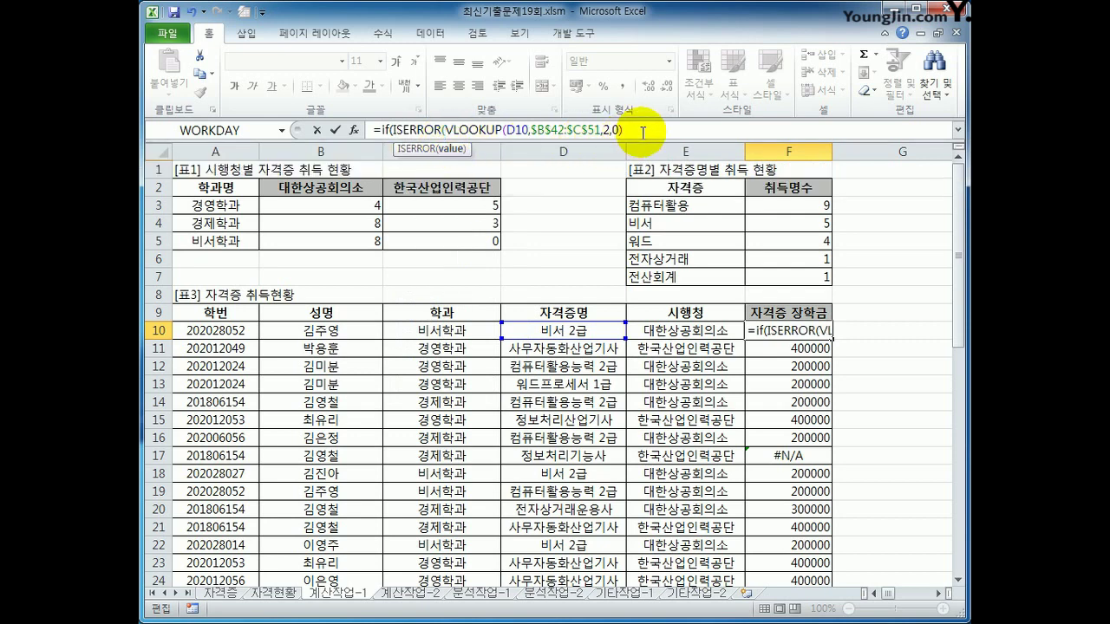
text())
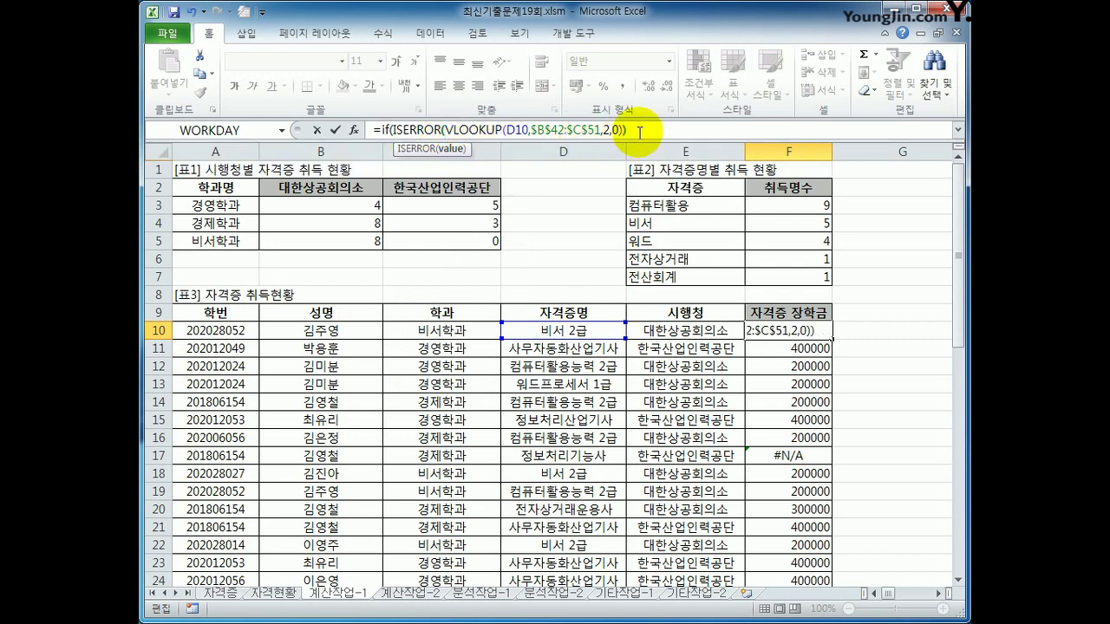
Step: Make F10's IF return 0 on an error and otherwise a copy of VLOOKUP(D10,$B$42:$C$51,2,0), and enter the formula
text(,0)
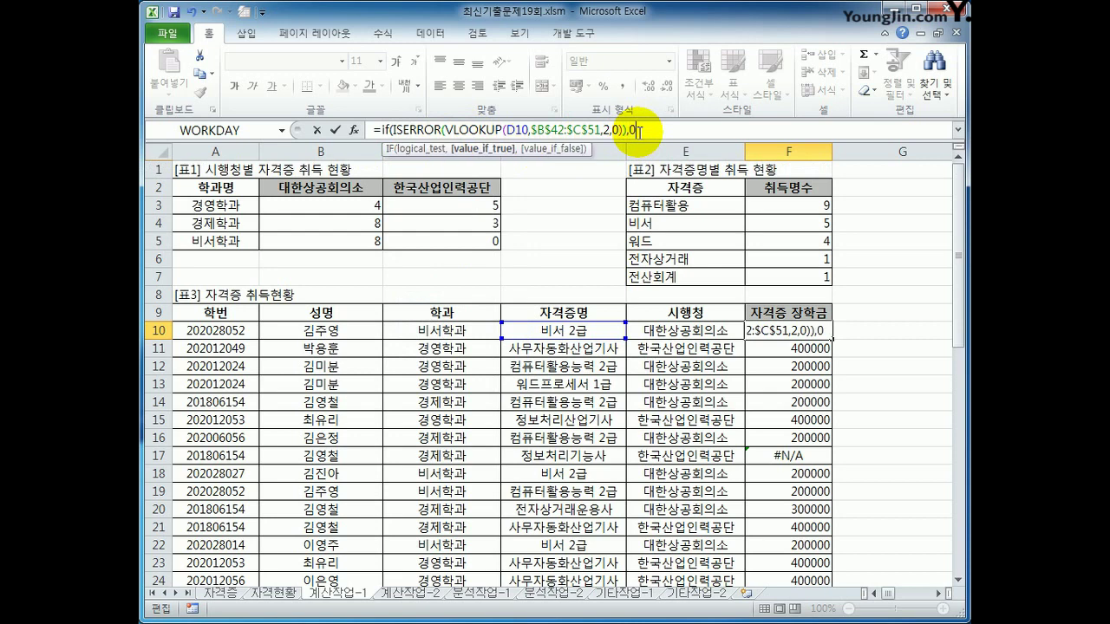
text(,)
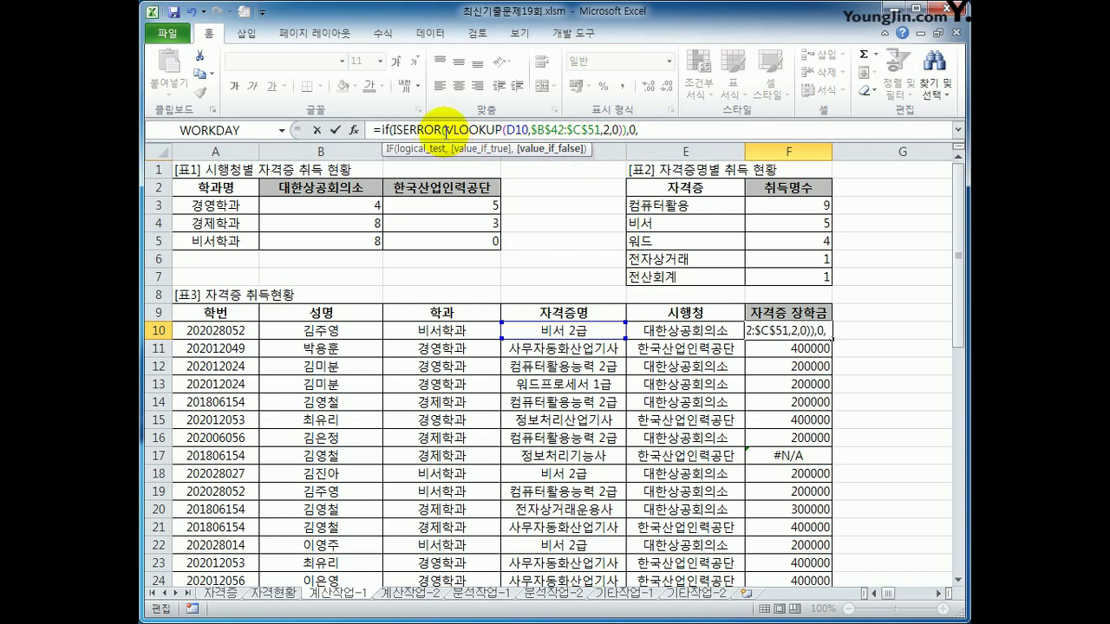
drag(445, 132, 624, 134)
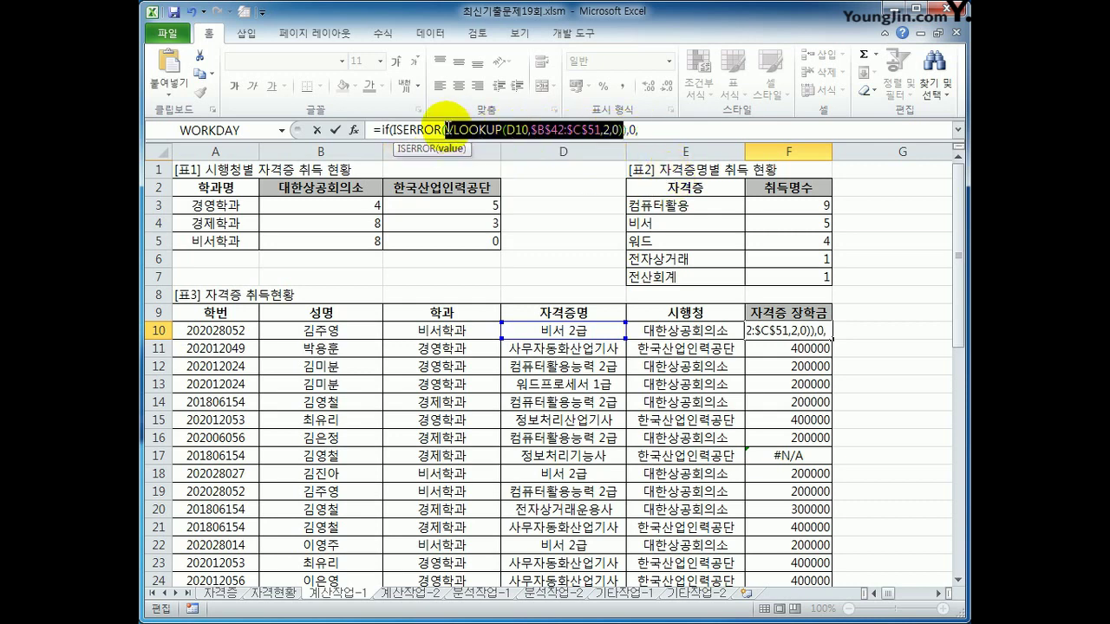
drag(446, 130, 624, 130)
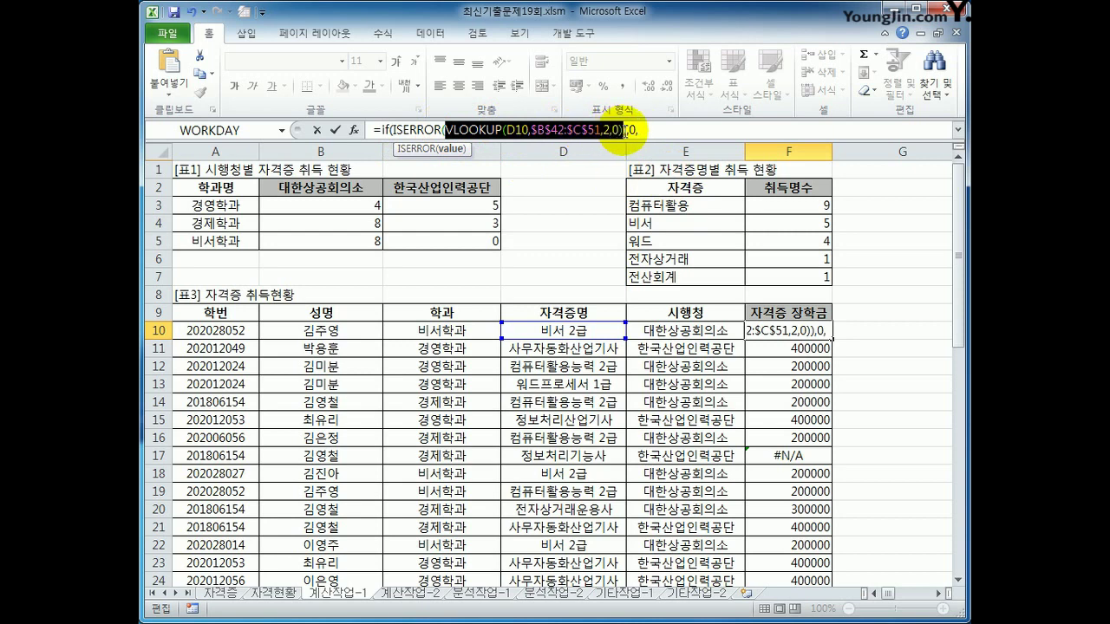
key(ctrl+c)
key(End)
key(ctrl+v)
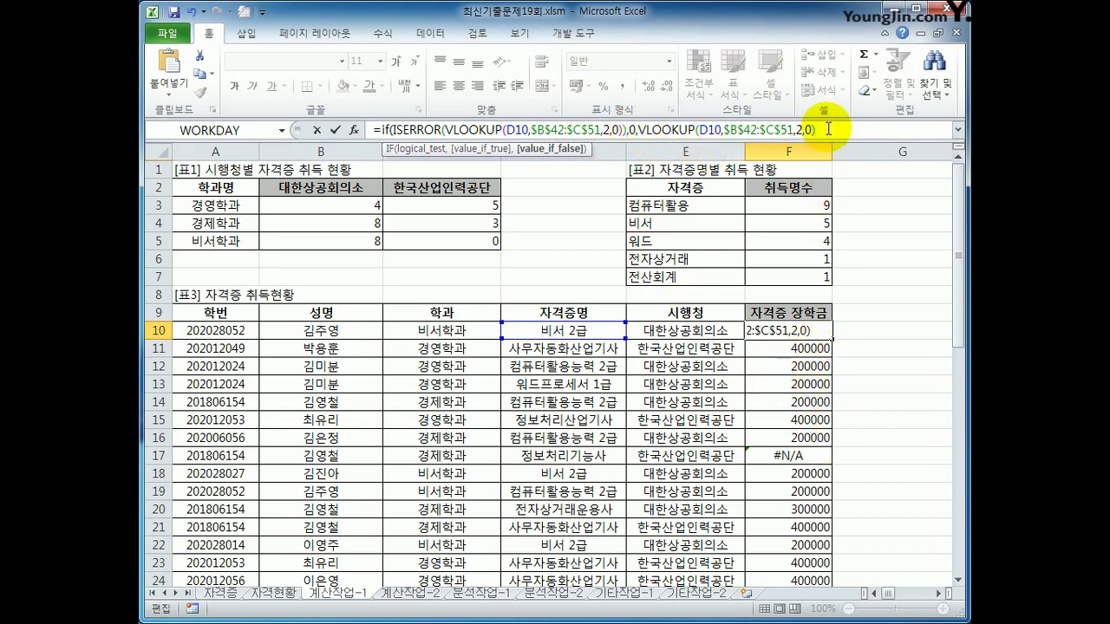
text())
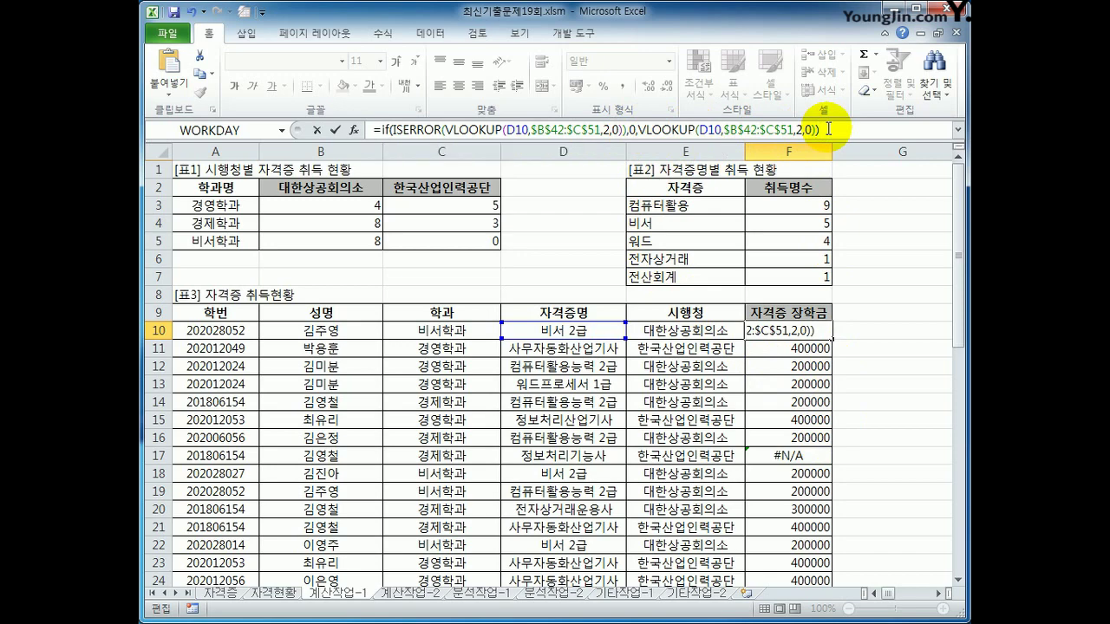
key(Return)
key(Up)
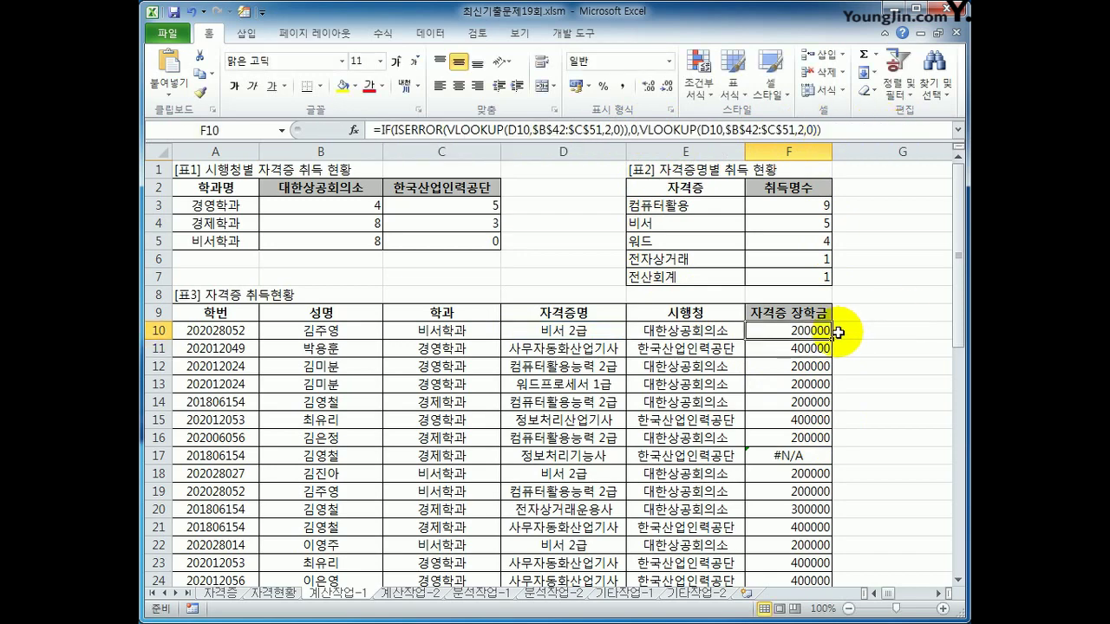
Step: Fill F10's revised formula down the 자격증 장학금 column to F37 and review the results
drag(833, 338, 830, 542)
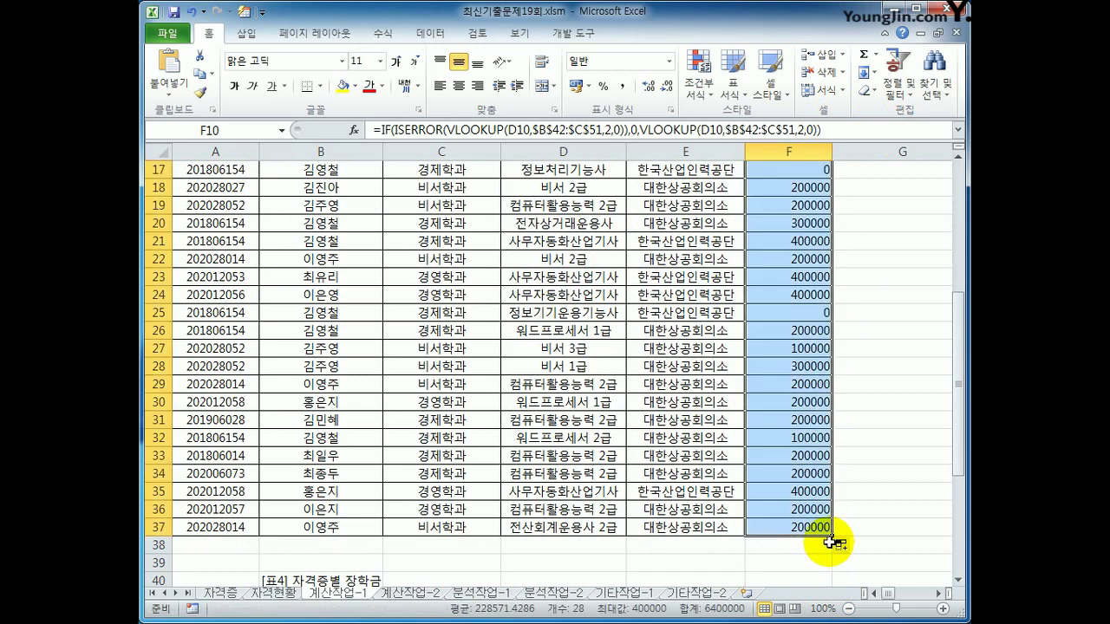
scroll(830, 542, up, 4)
click(817, 257)
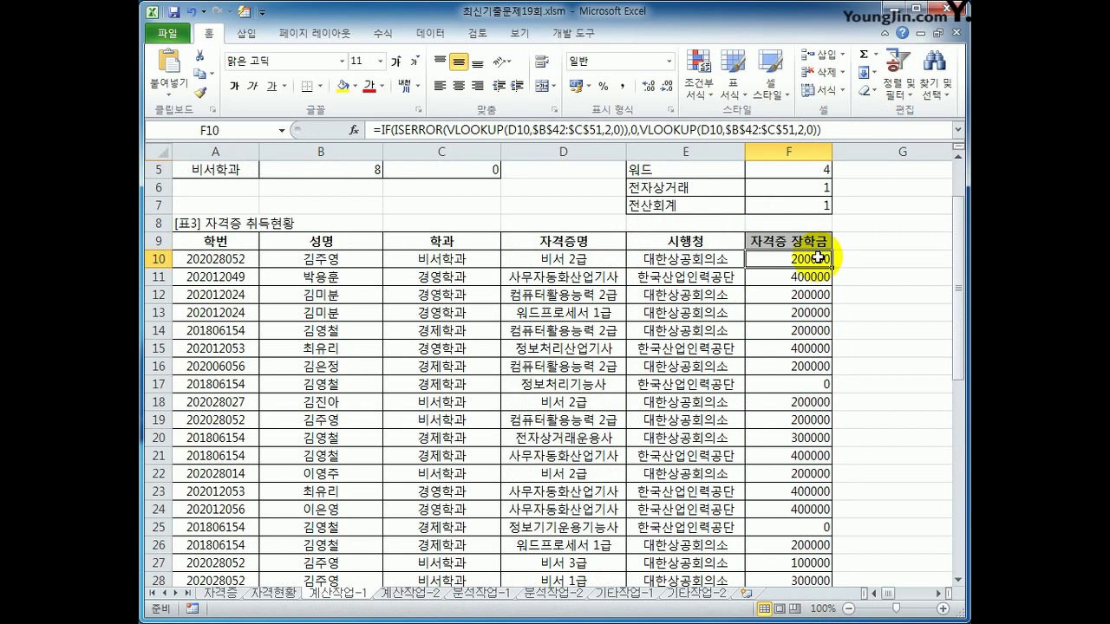
scroll(818, 257, up, 2)
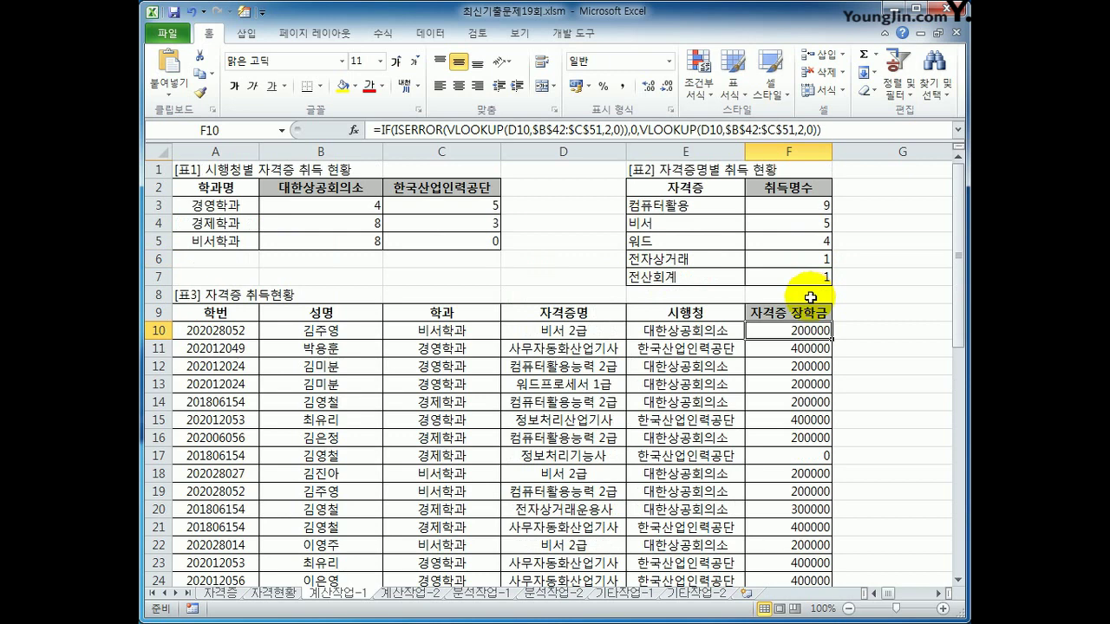
Step: On the 계산작업-2 sheet, enter =YEAR(TODAY())-C3+1 in E3, the first 경감률 cell of 표1
click(408, 595)
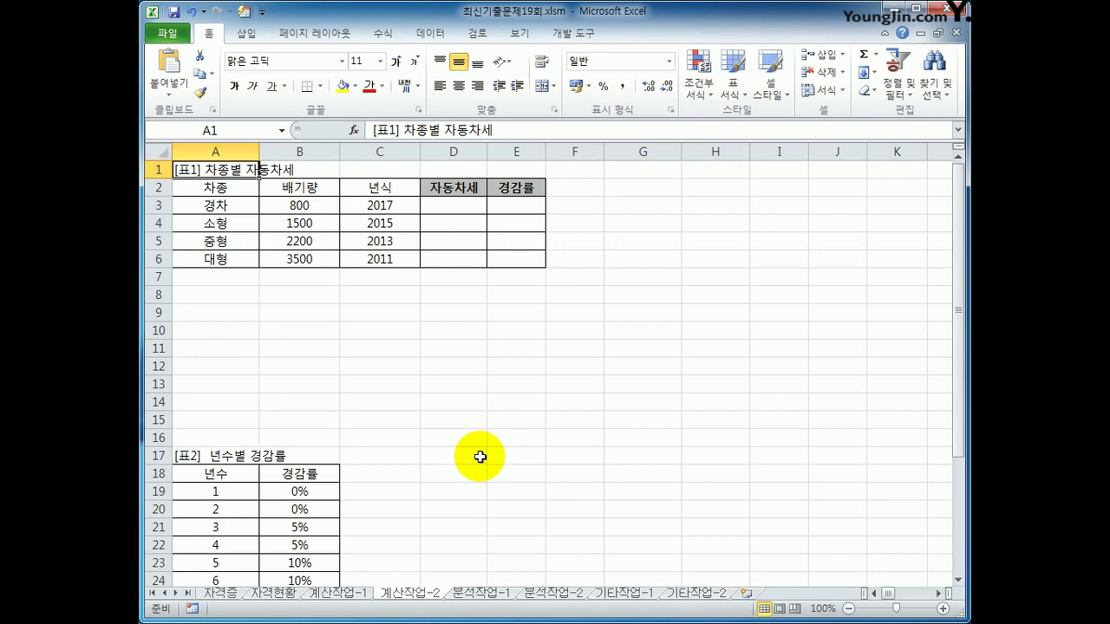
click(525, 209)
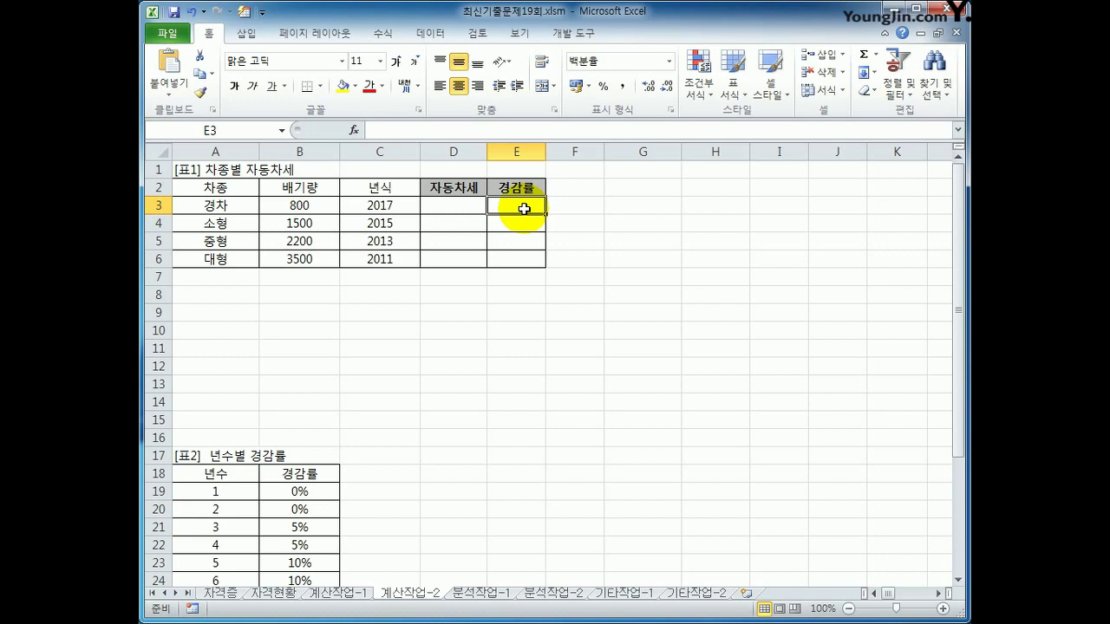
text(=)
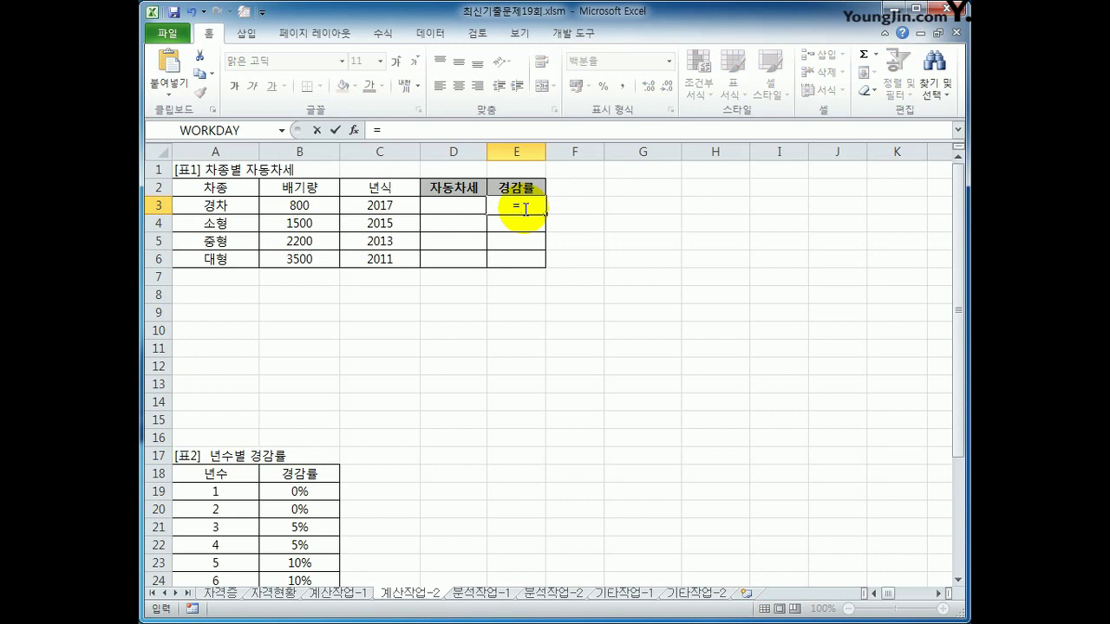
text(y)
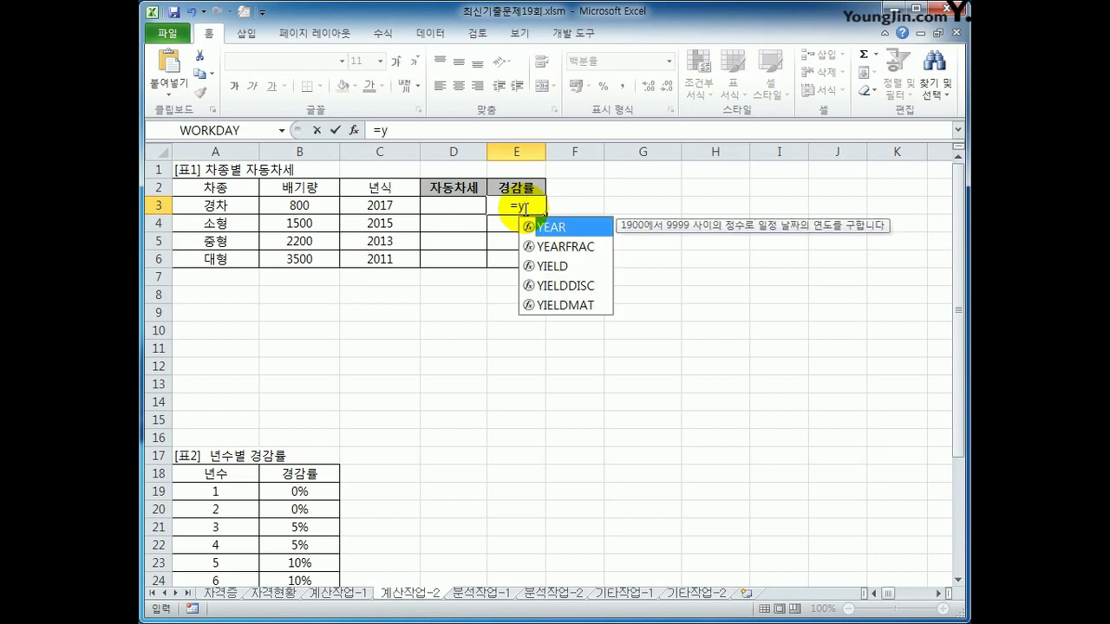
text(ear(t)
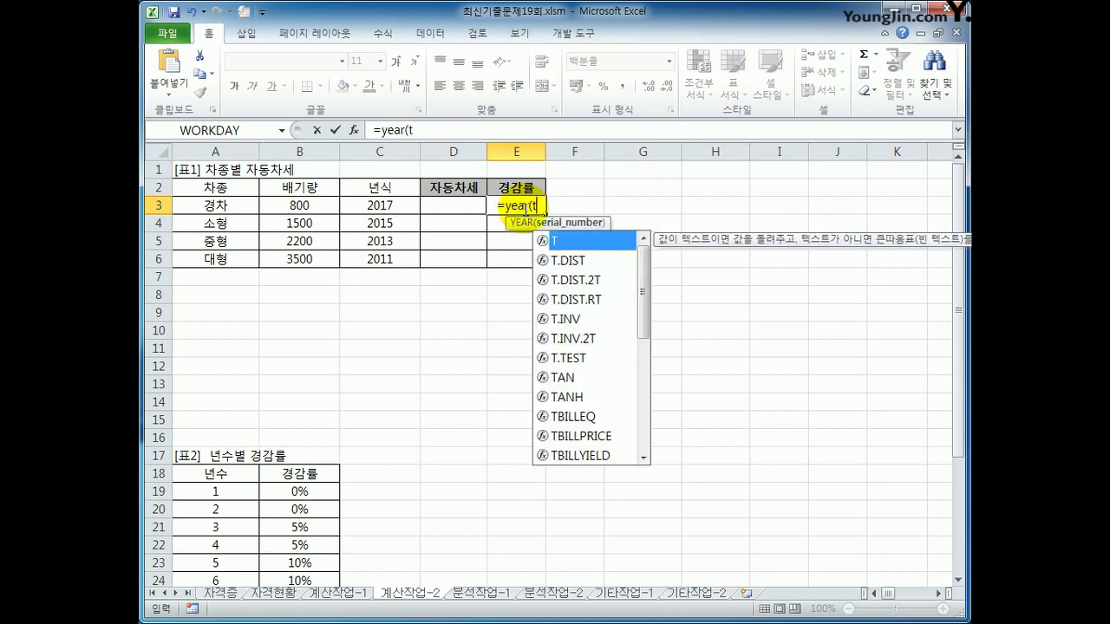
text(oday())
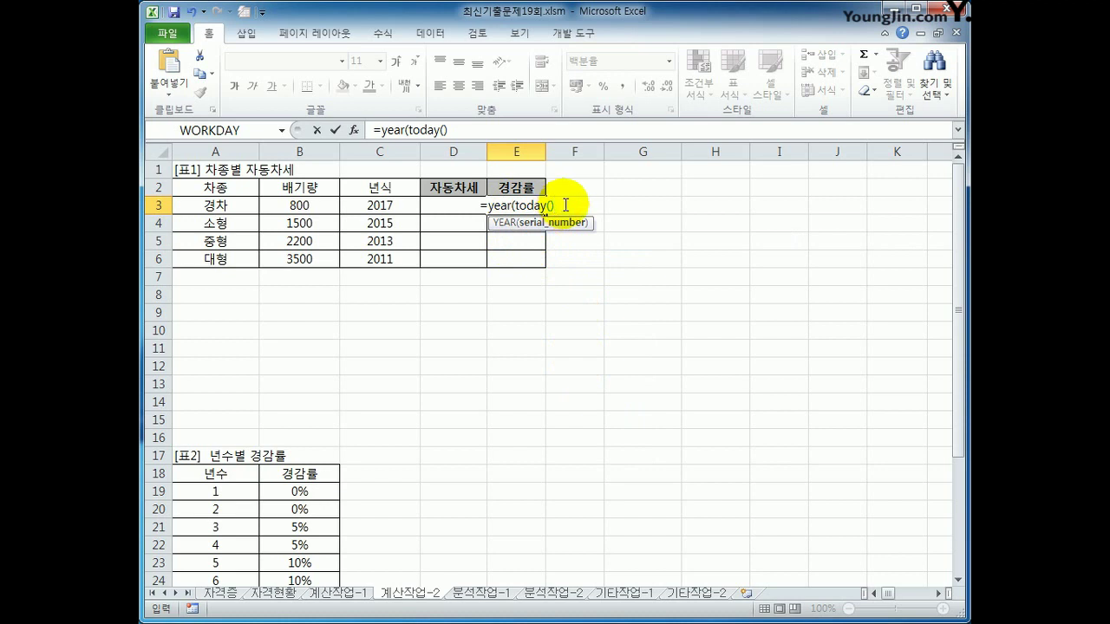
text())
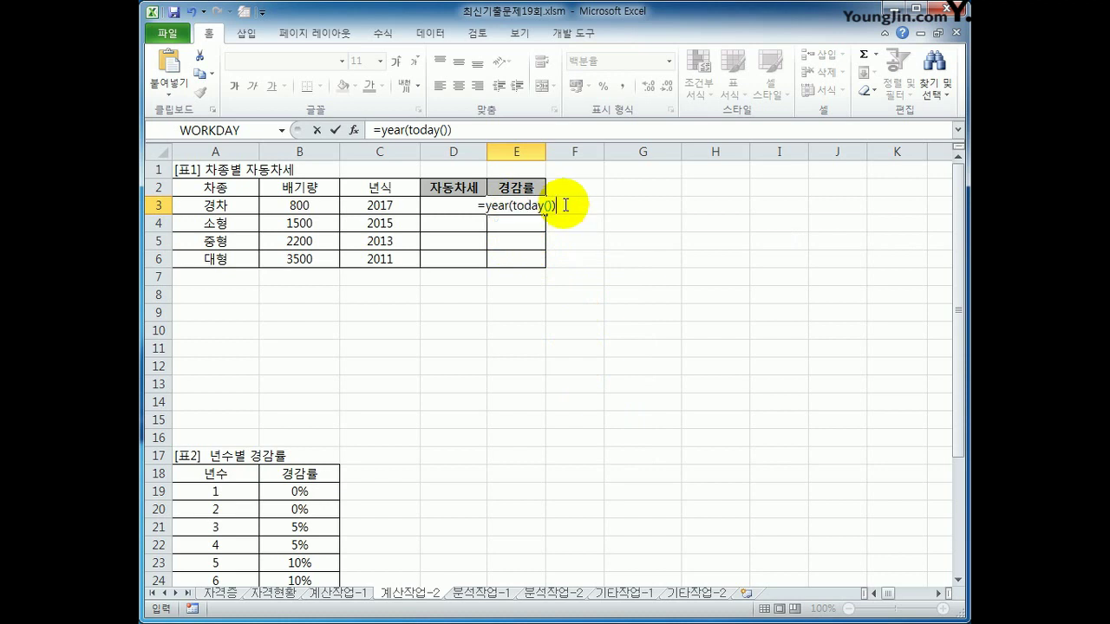
text(-)
click(373, 201)
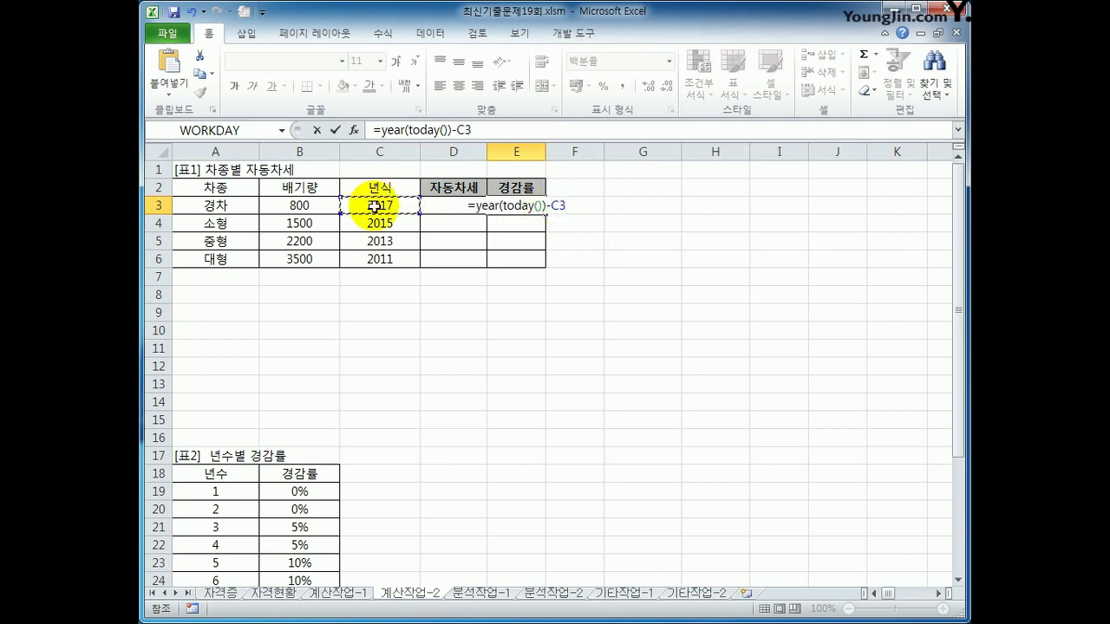
text(+1)
key(Return)
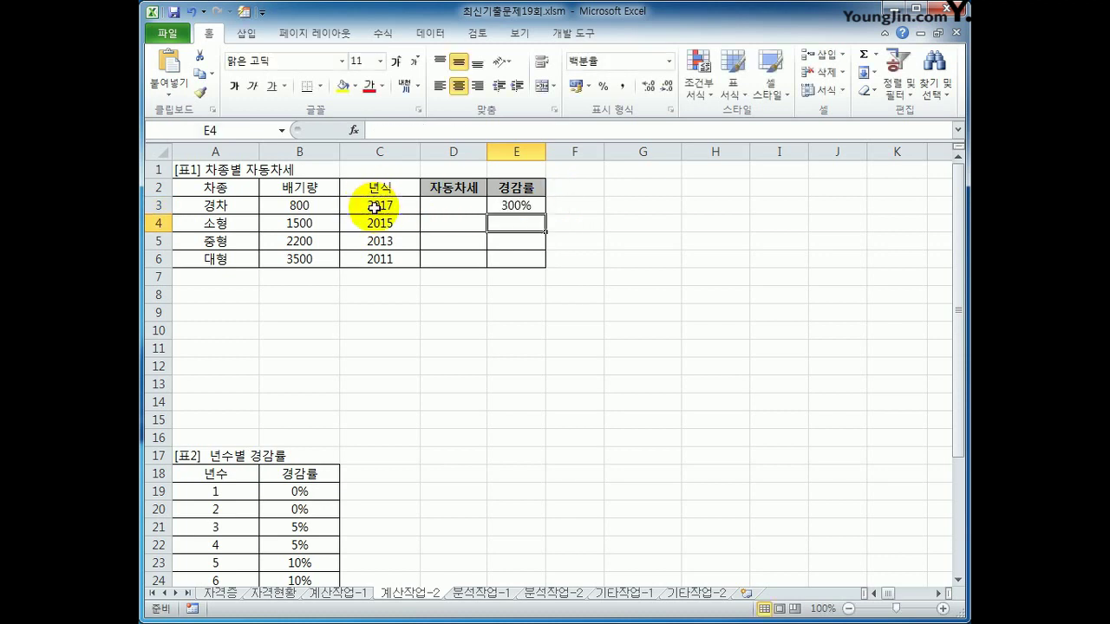
Step: Compare E3's year count with 표2, examining the range A19:B32 and the row for year 3
key(Up)
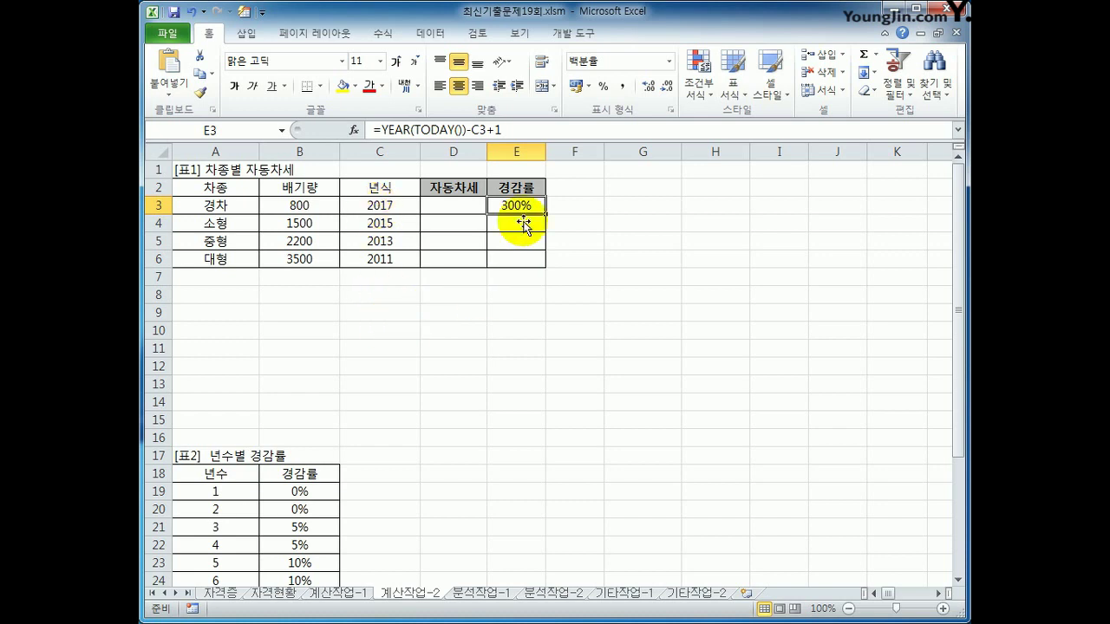
scroll(329, 412, down, 3)
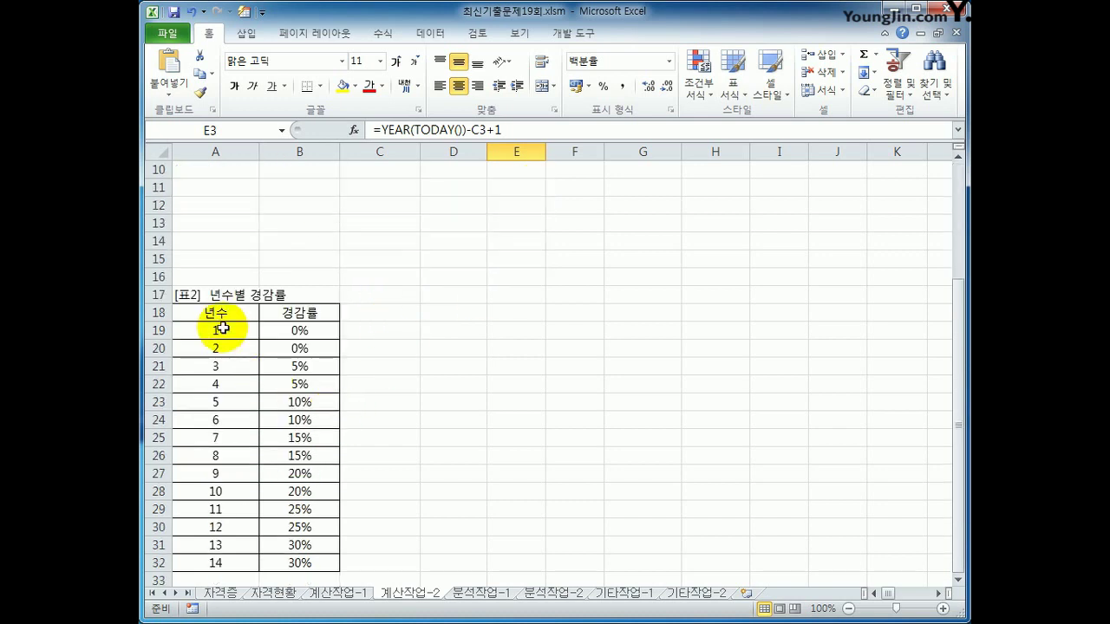
drag(222, 328, 297, 564)
scroll(555, 436, up, 3)
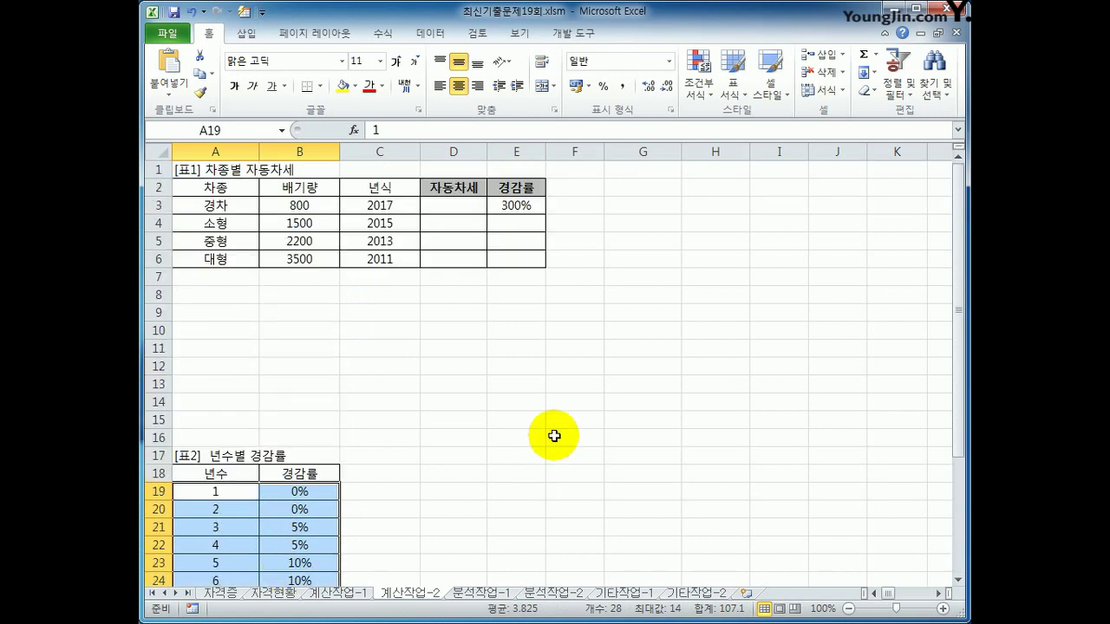
click(520, 208)
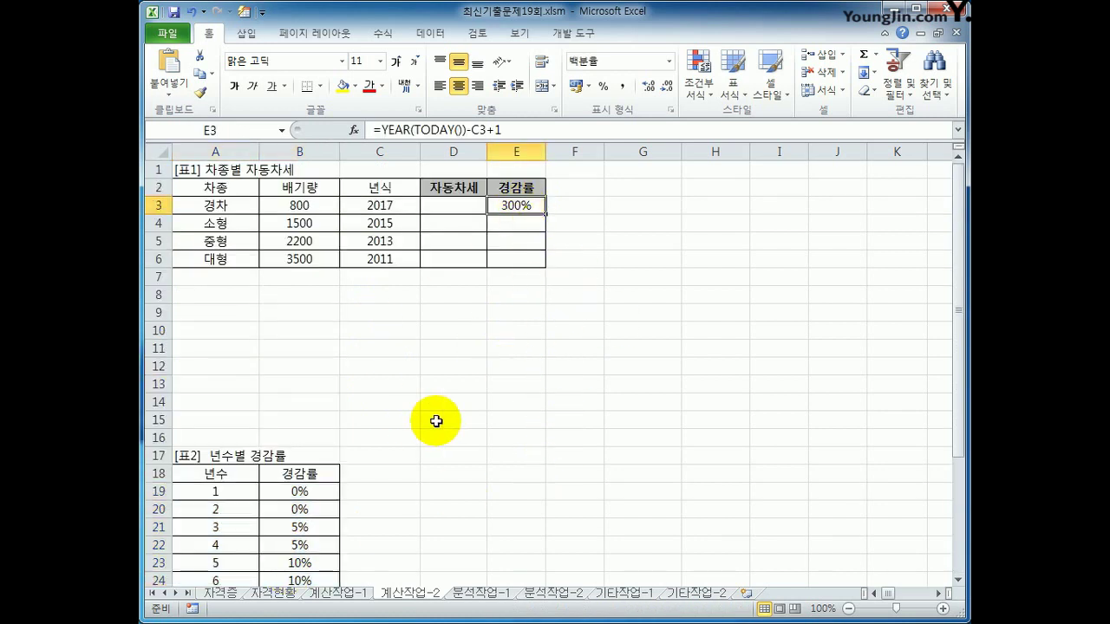
scroll(436, 418, down, 3)
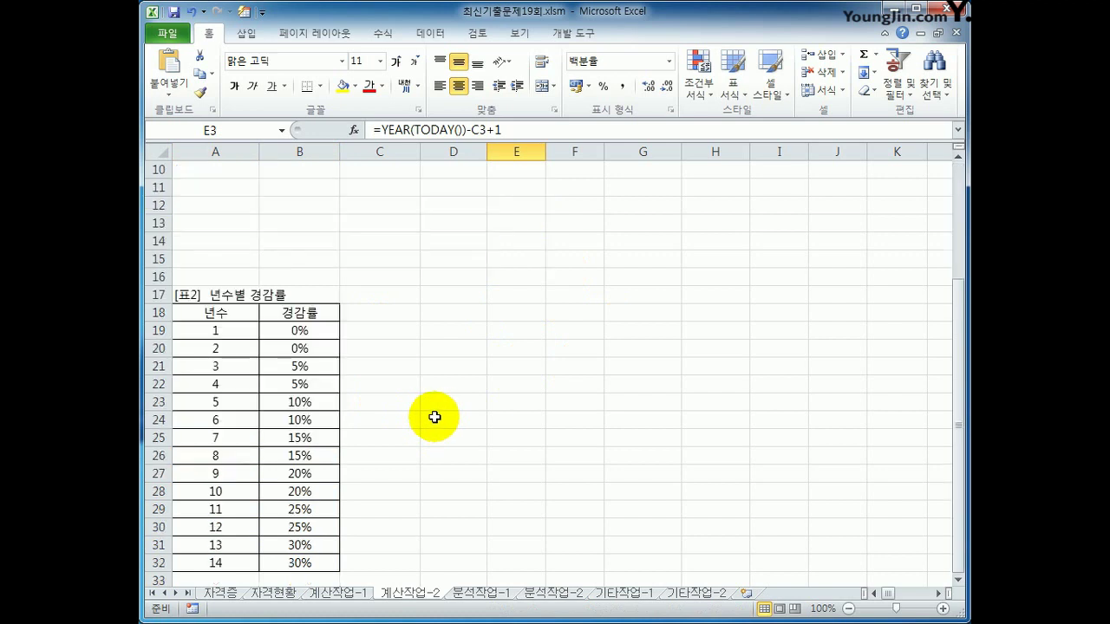
drag(253, 365, 316, 371)
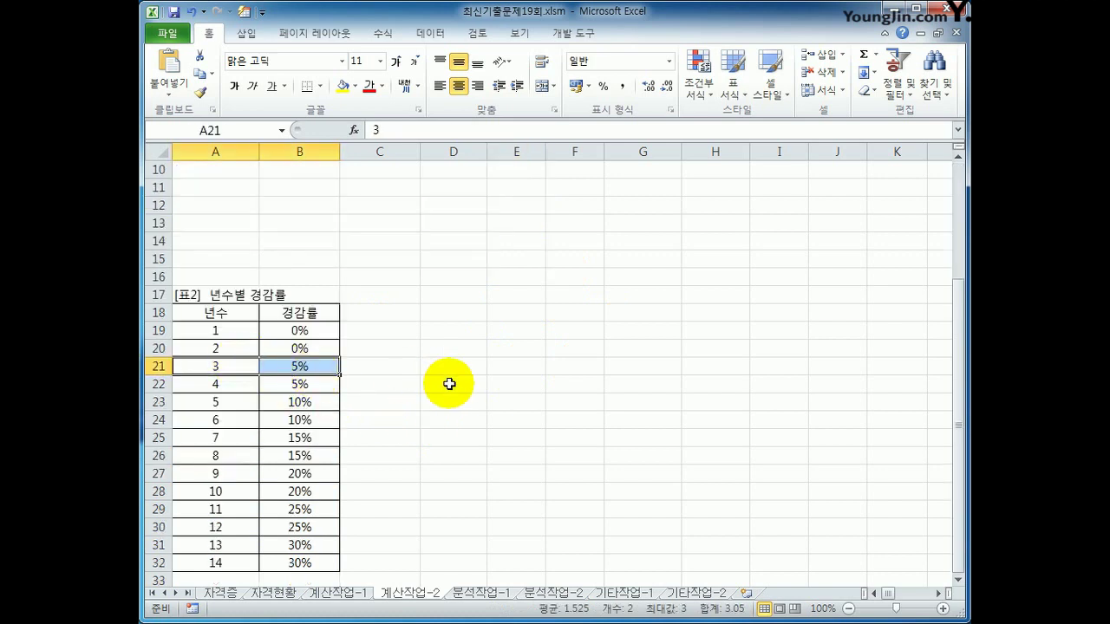
scroll(453, 384, up, 3)
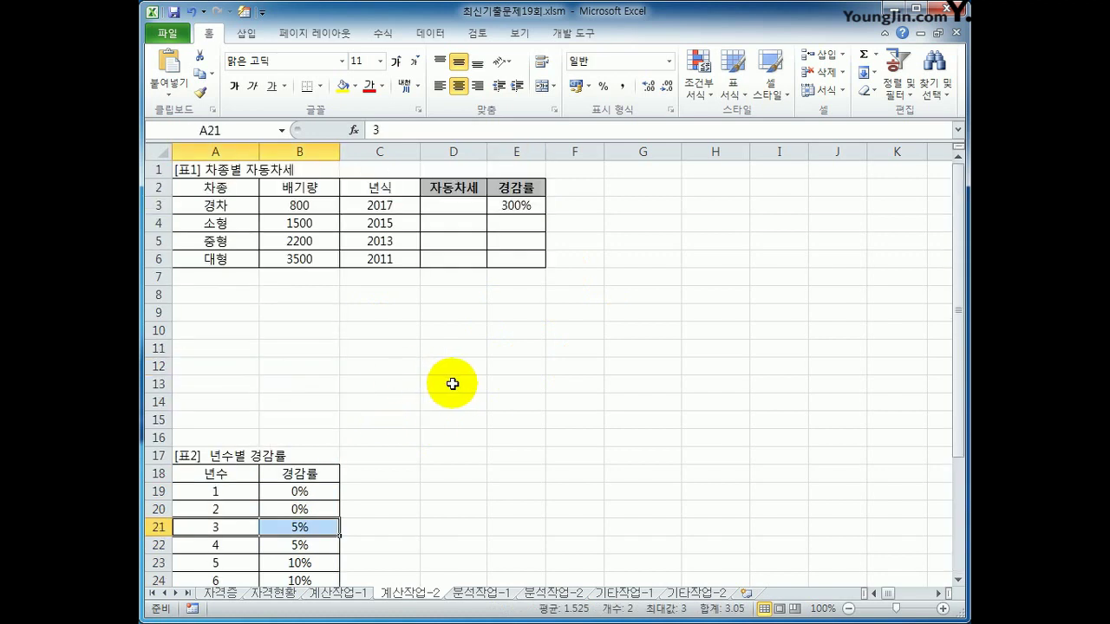
Step: Wrap E3's year calculation in INDEX as the row number, with $B$19:$B$32 as the array, and enter the formula
click(525, 205)
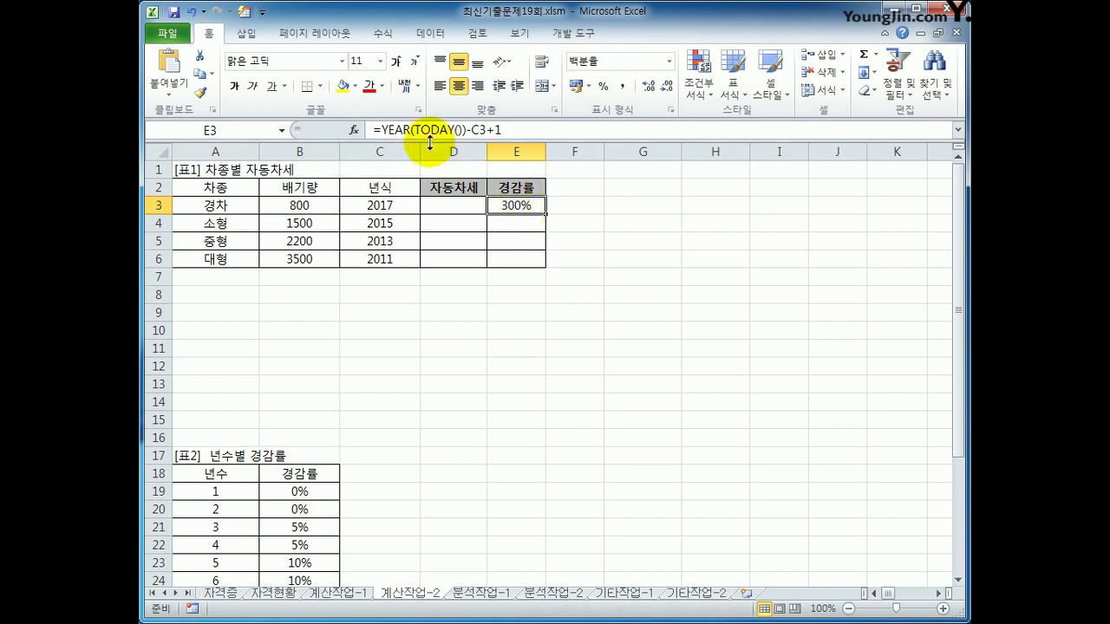
click(381, 130)
text(INDEX()
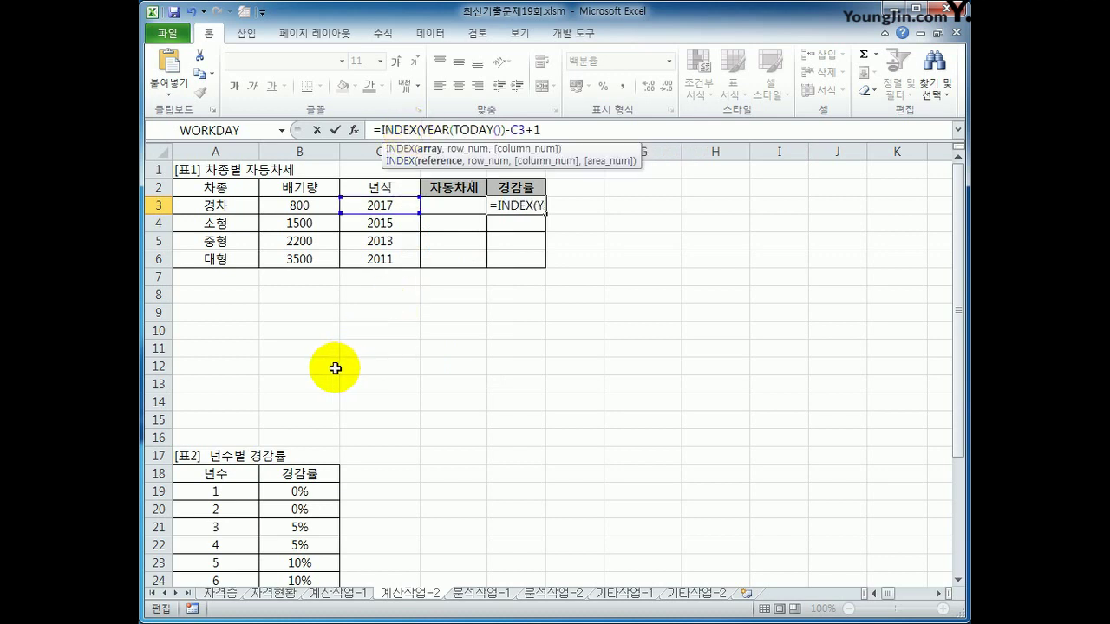
drag(329, 491, 310, 550)
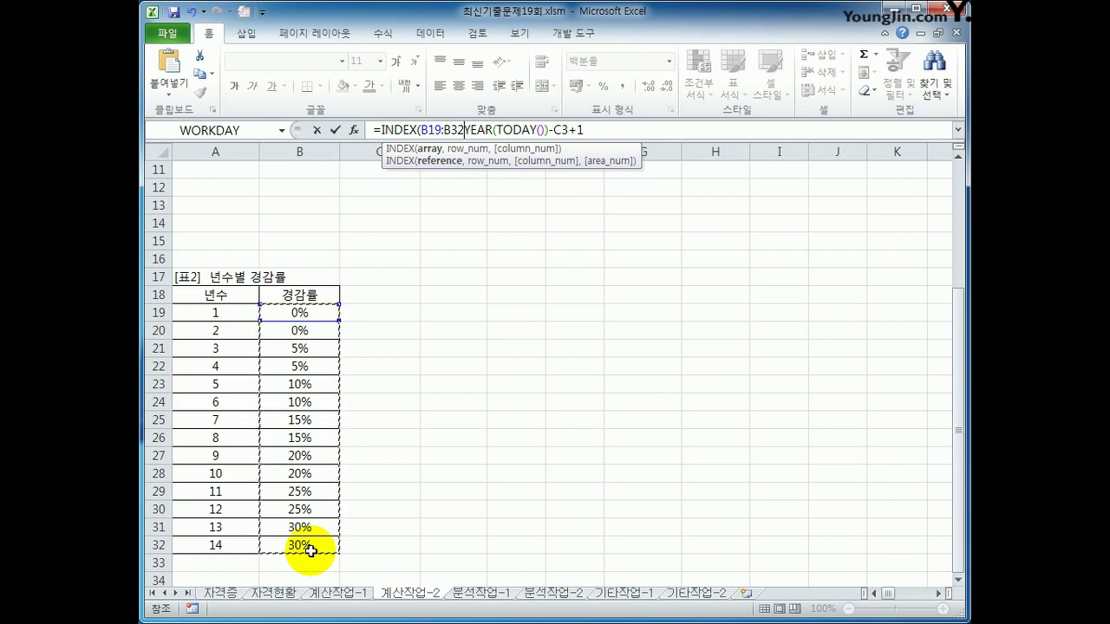
key(F4)
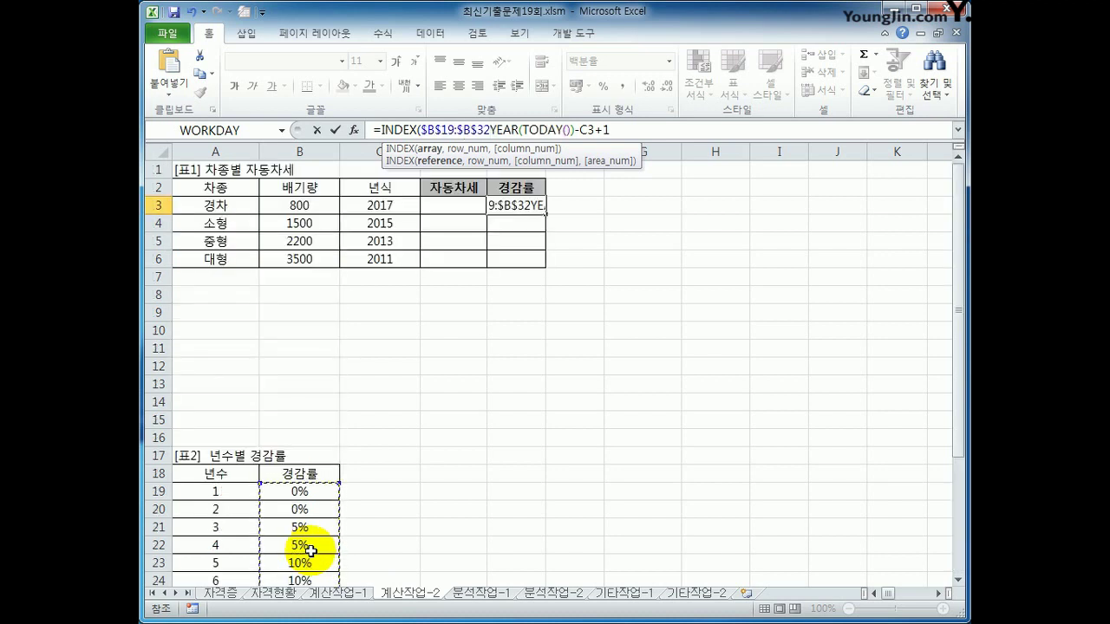
text(,)
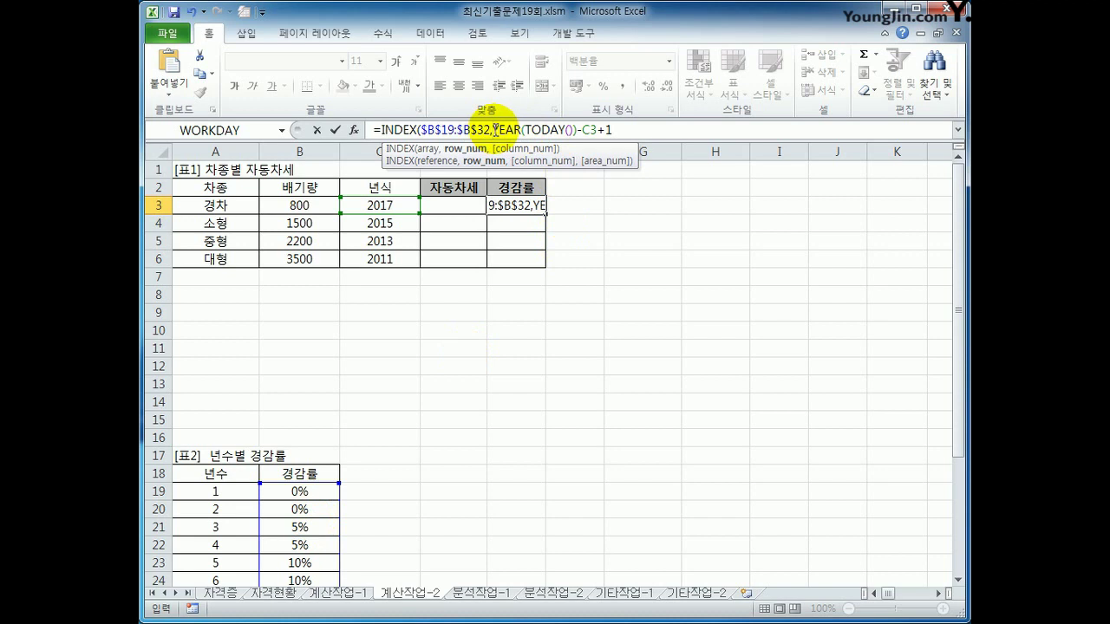
drag(494, 131, 617, 128)
click(628, 130)
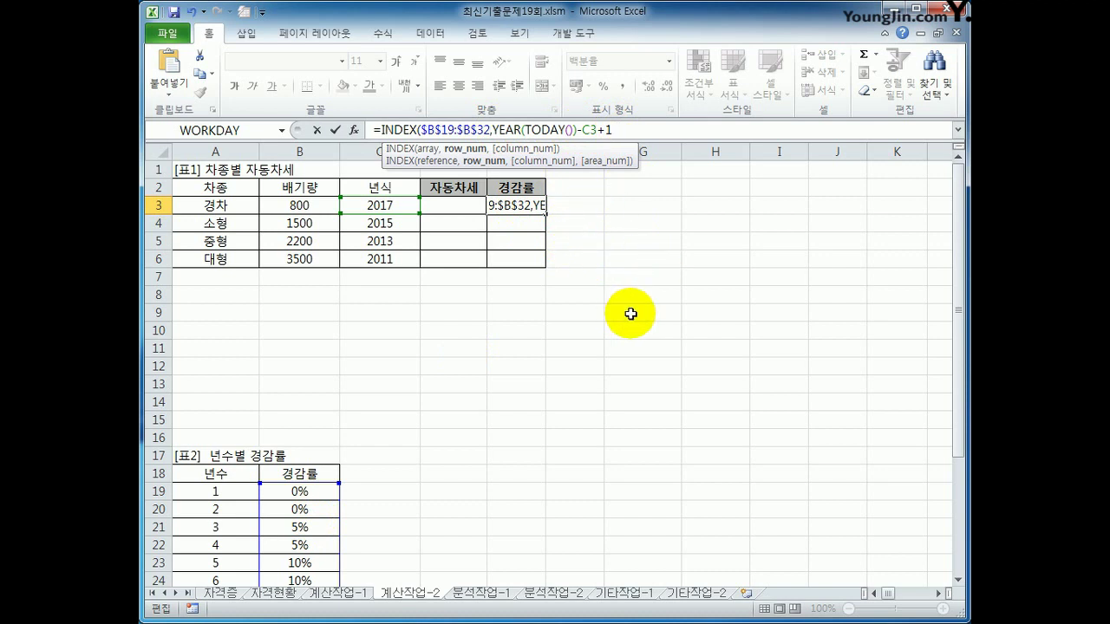
text())
key(Return)
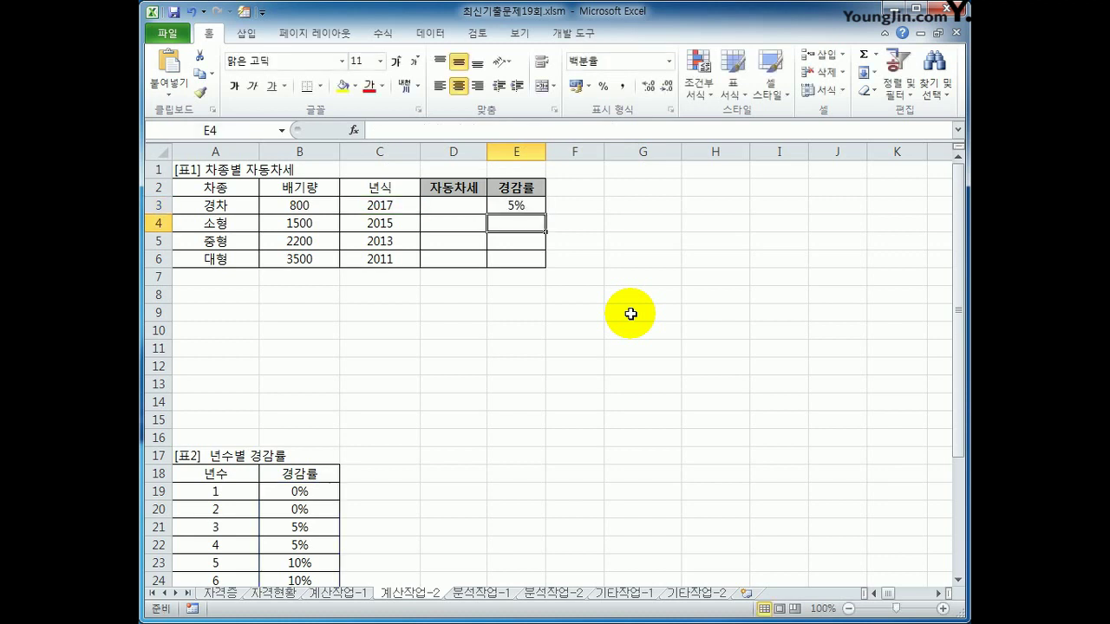
Step: Check E3 against the year 3 row of 표2, fill its formula down to E6, and review the filled rates
key(Up)
click(241, 527)
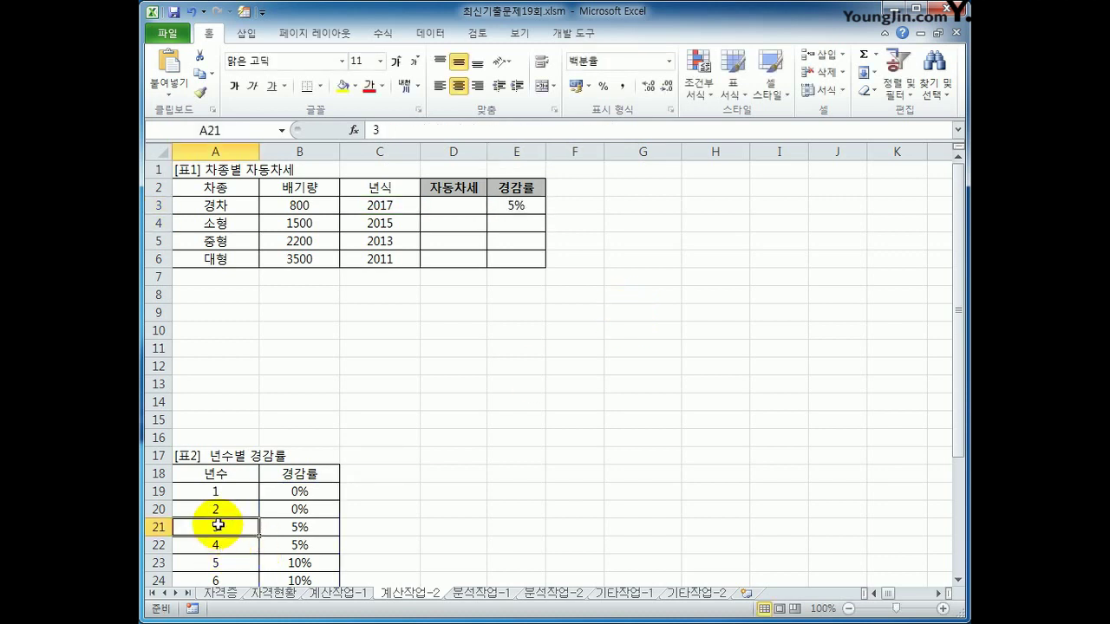
click(289, 529)
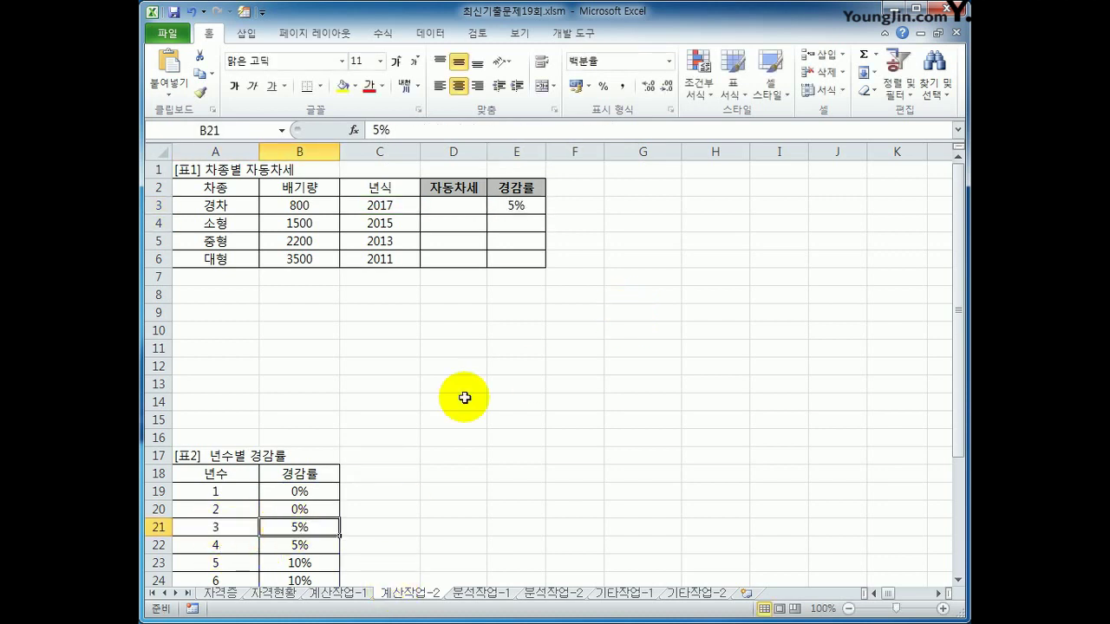
click(540, 205)
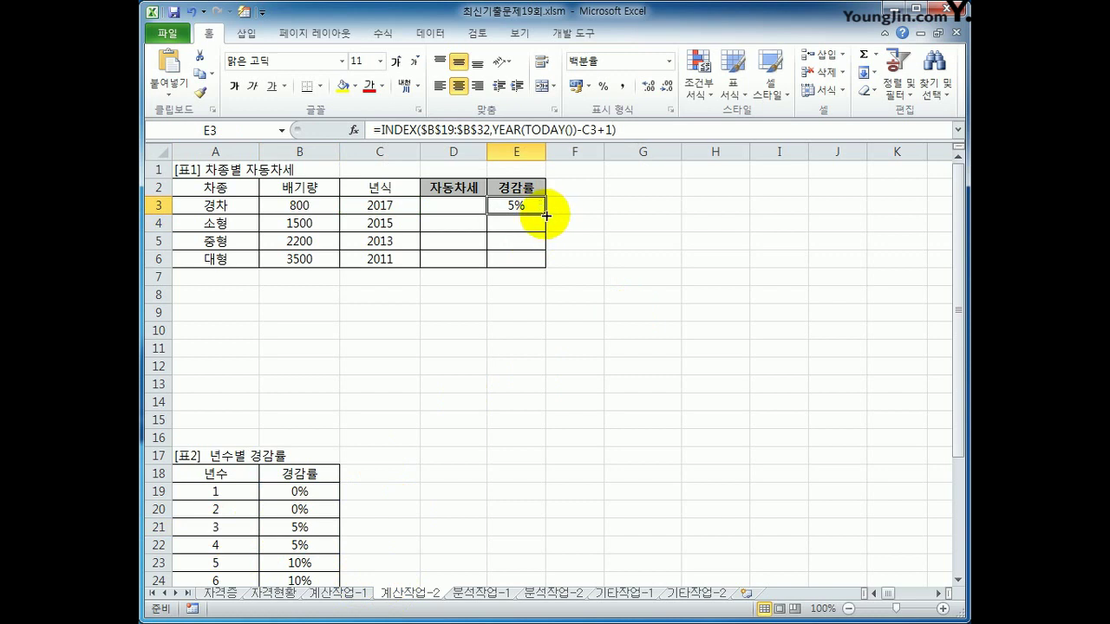
drag(551, 214, 538, 263)
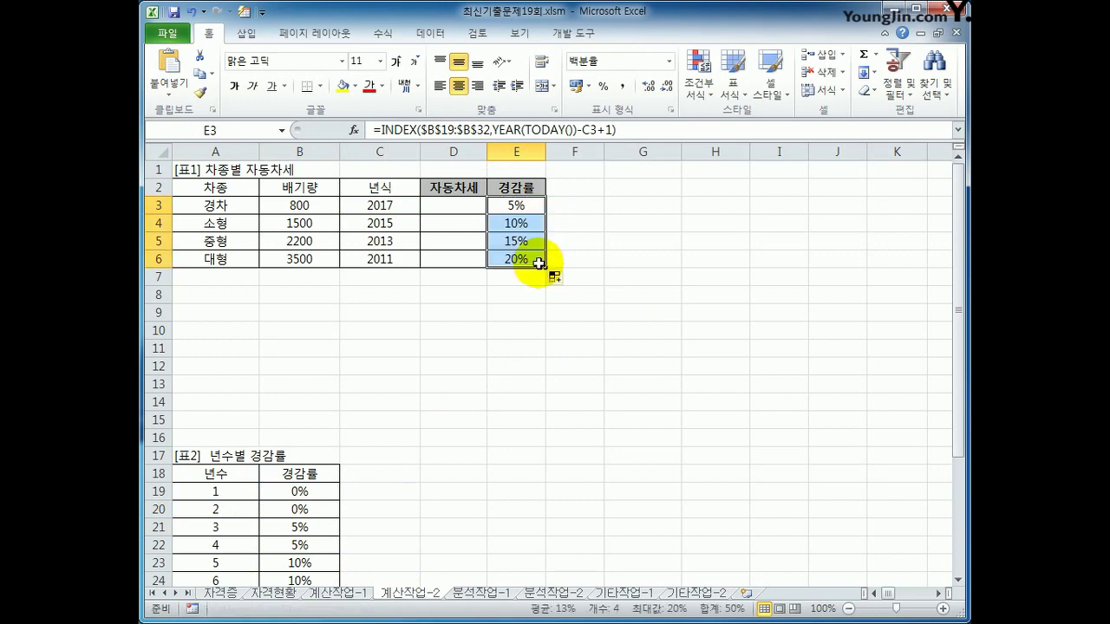
click(525, 224)
click(524, 242)
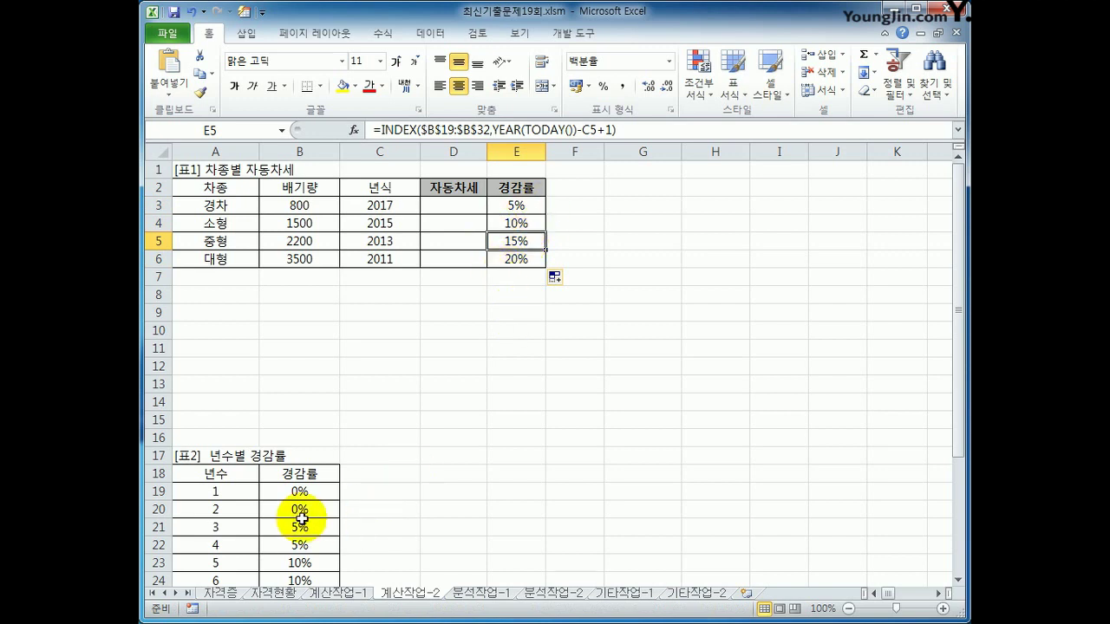
drag(515, 205, 515, 258)
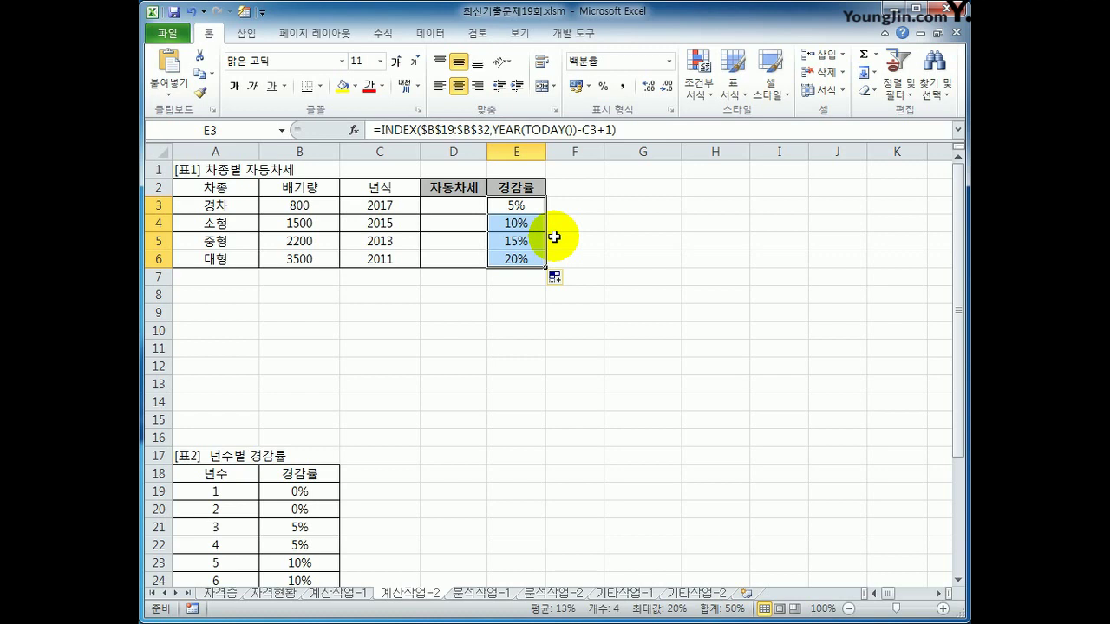
Step: Open the Visual Basic editor and insert a new module into the workbook's project
click(573, 329)
click(570, 33)
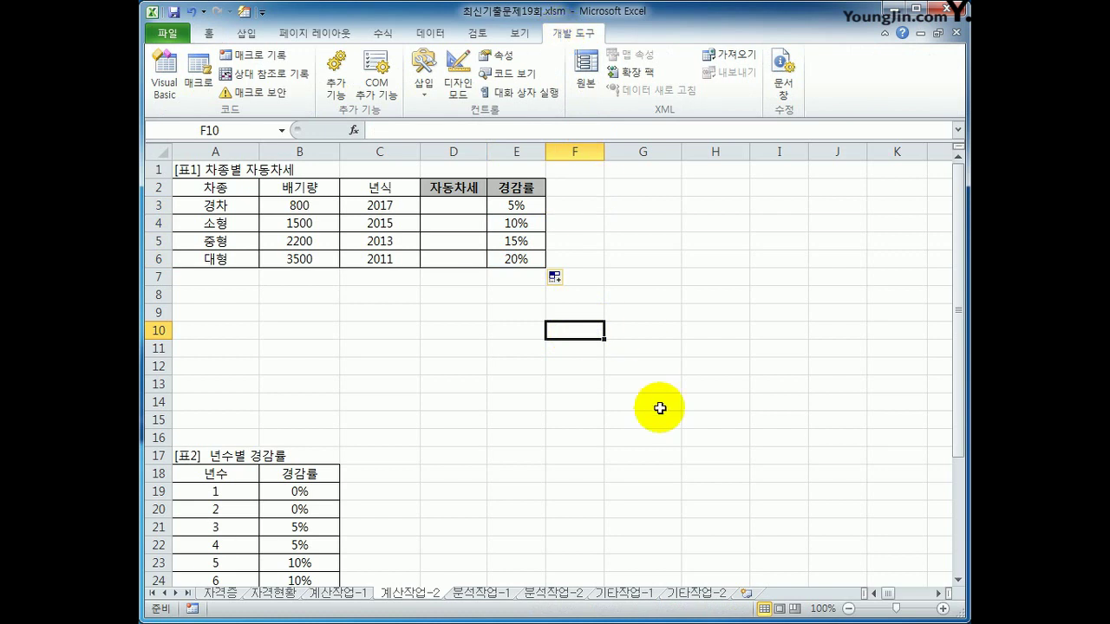
click(164, 76)
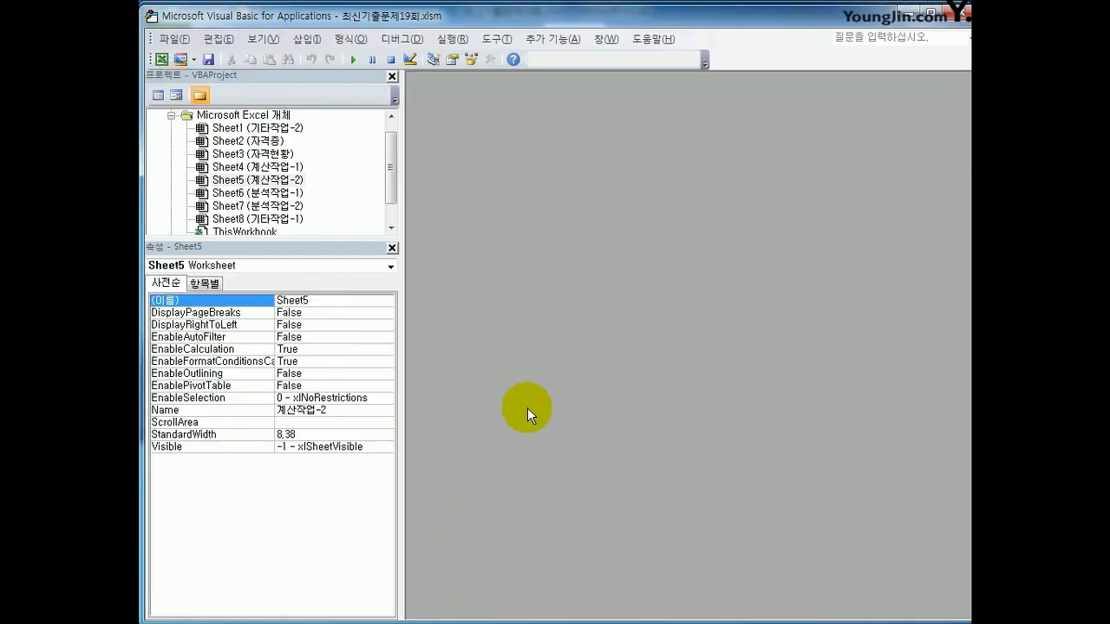
click(318, 39)
click(334, 119)
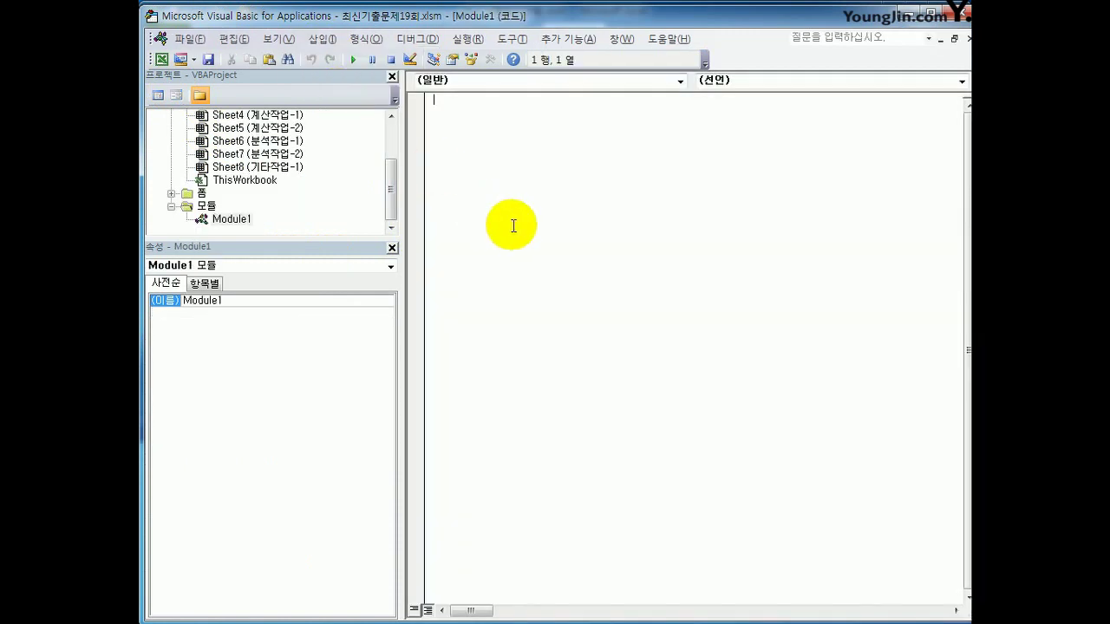
Step: Declare the public function fn자동차세(배기량) in the module and start a Select Case block on 배기량
text(public function fn)
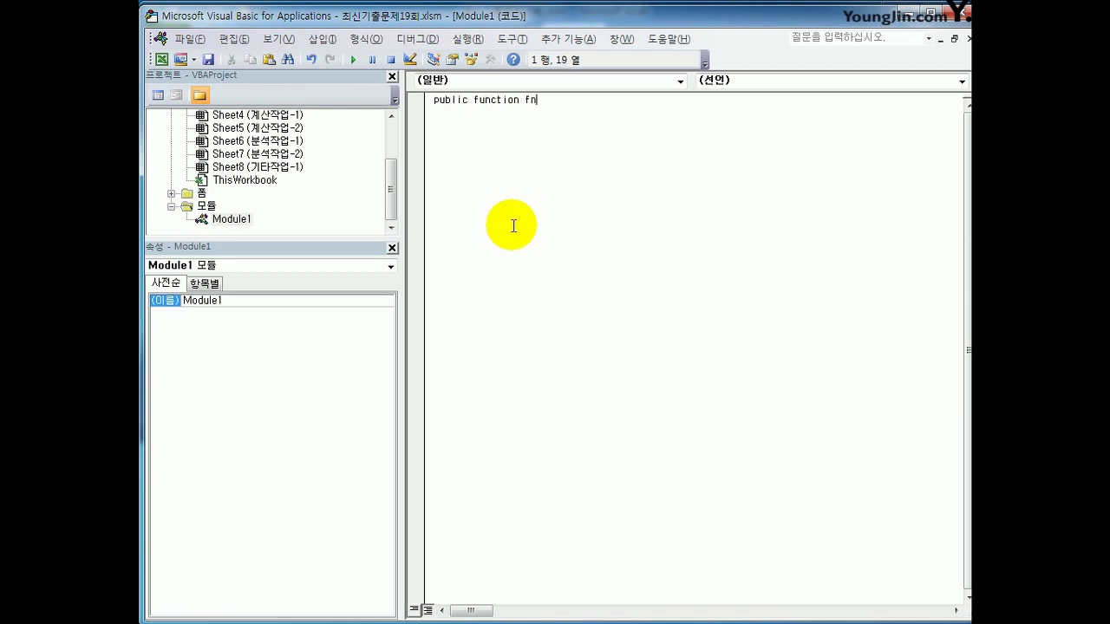
text(자동차세(배기량))
key(Return)
key(Tab)
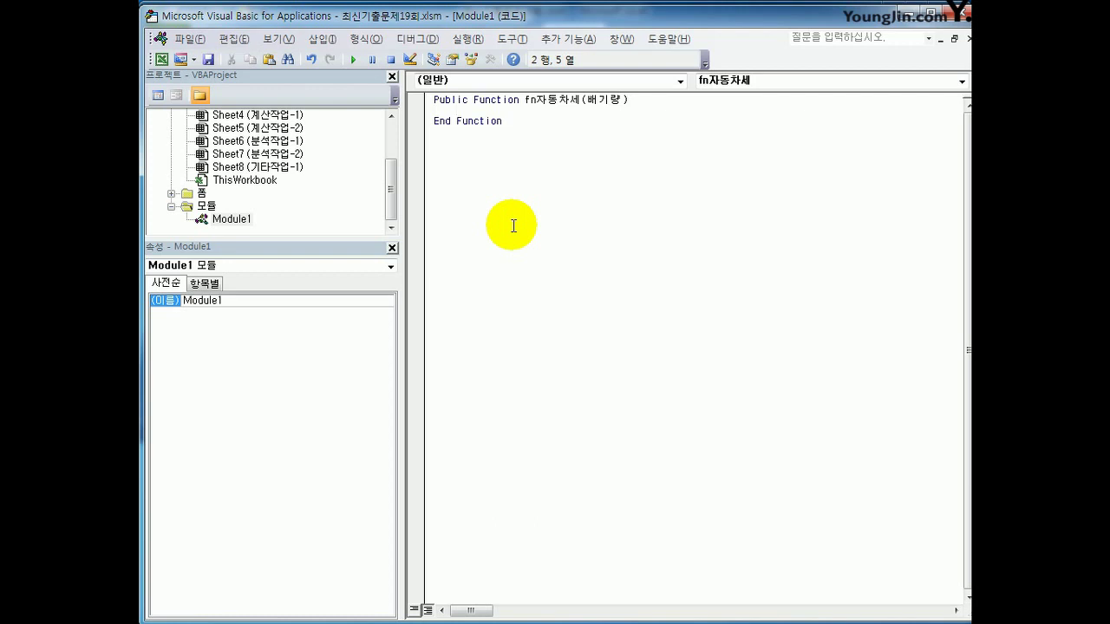
text(select case 배기량)
key(Return)
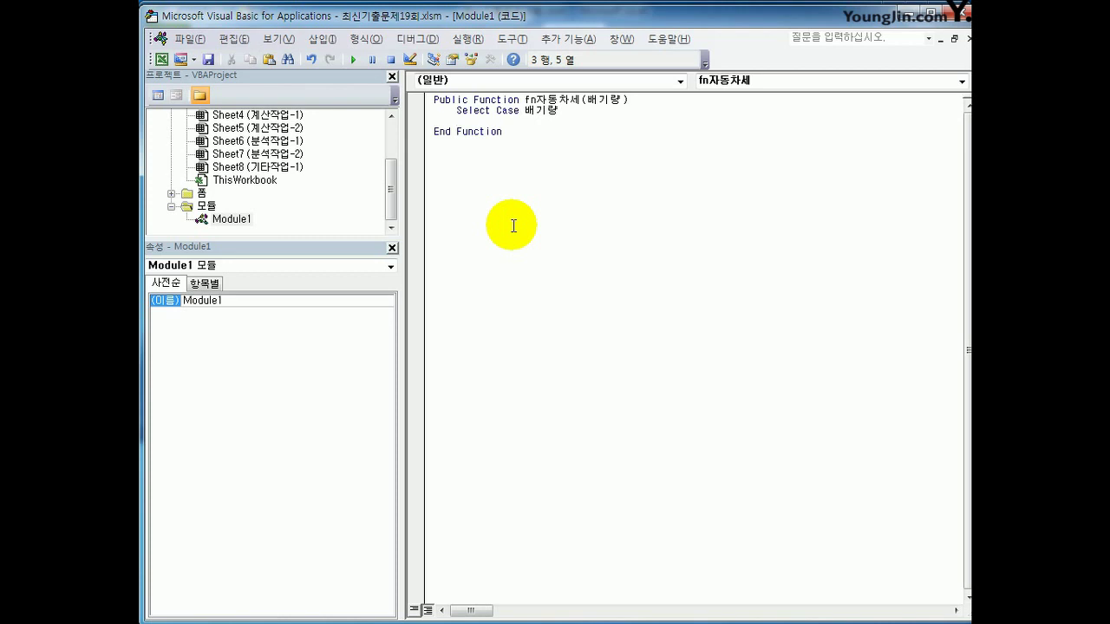
Step: Add the first case, Is <= 1000, which sets 과세표준 to 100
key(Tab)
text(case is <=1000)
key(Return)
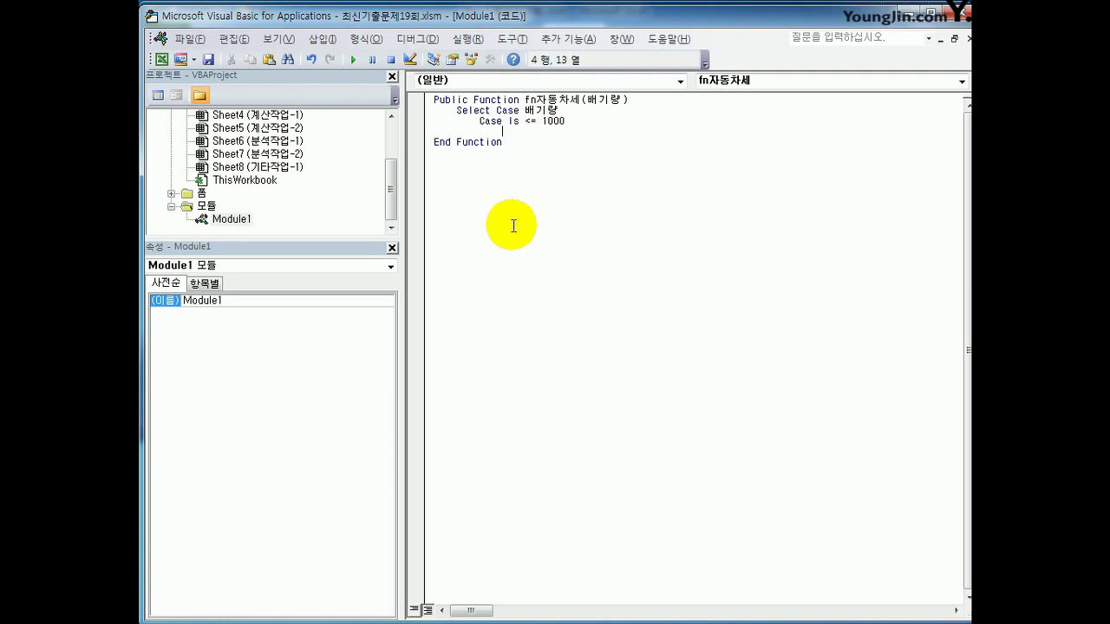
text(과세표준 = 100)
key(Return)
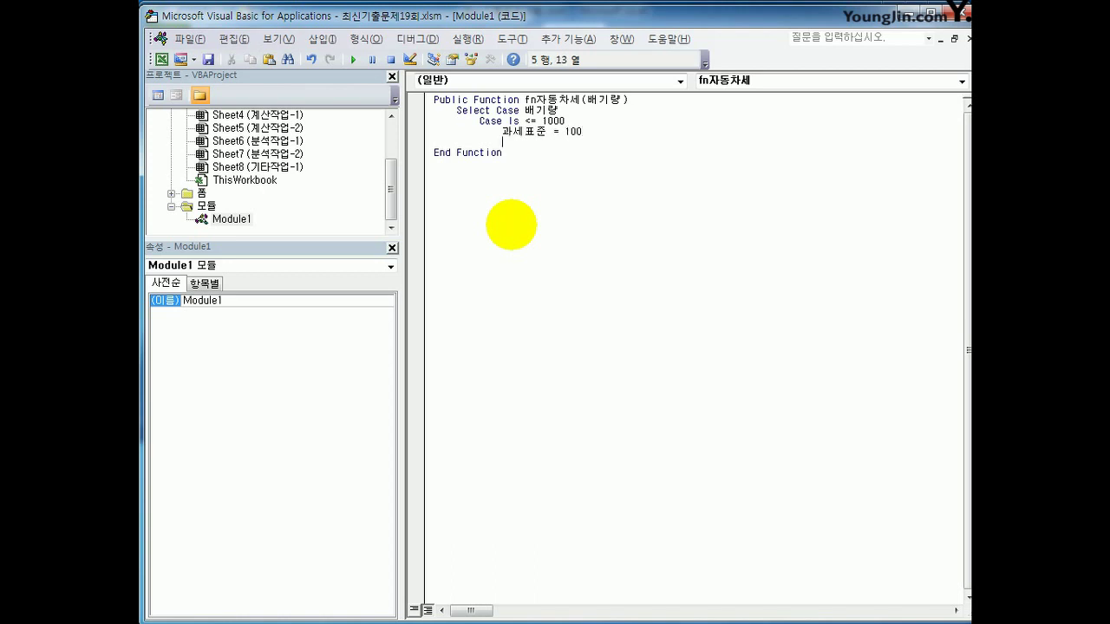
Step: Duplicate the two lines of the Is <= 1000 case directly below the original
key(Up)
key(Up)
key(Home)
key(shift+Down)
key(shift+End)
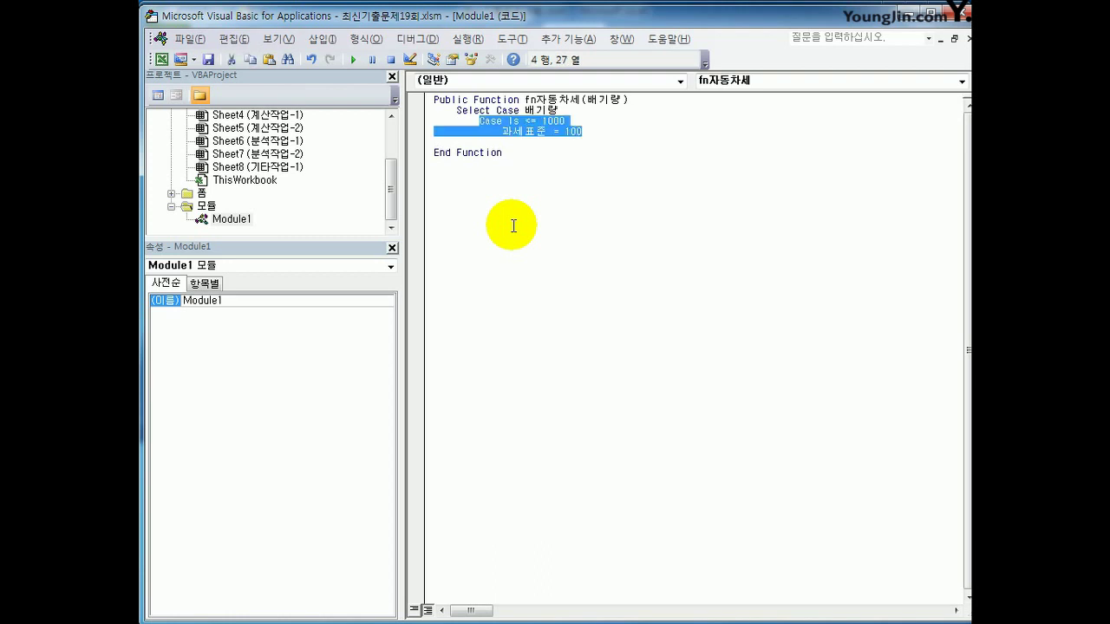
key(ctrl+c)
key(End)
key(Return)
key(BackSpace)
key(ctrl+v)
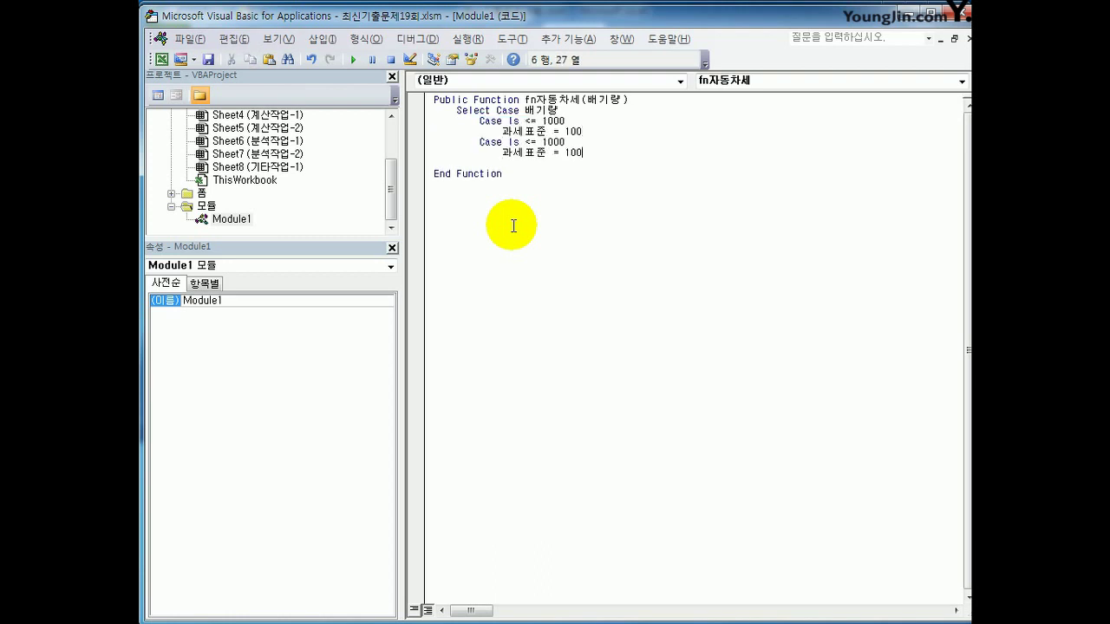
Step: Change the duplicated case to Is <= 1600 with 과세표준 = 140, and add a new line after it
key(Up)
key(Left)
key(Left)
key(Left)
text(6)
key(Down)
key(Right)
key(Right)
key(shift+Right)
text(4)
key(Right)
key(Return)
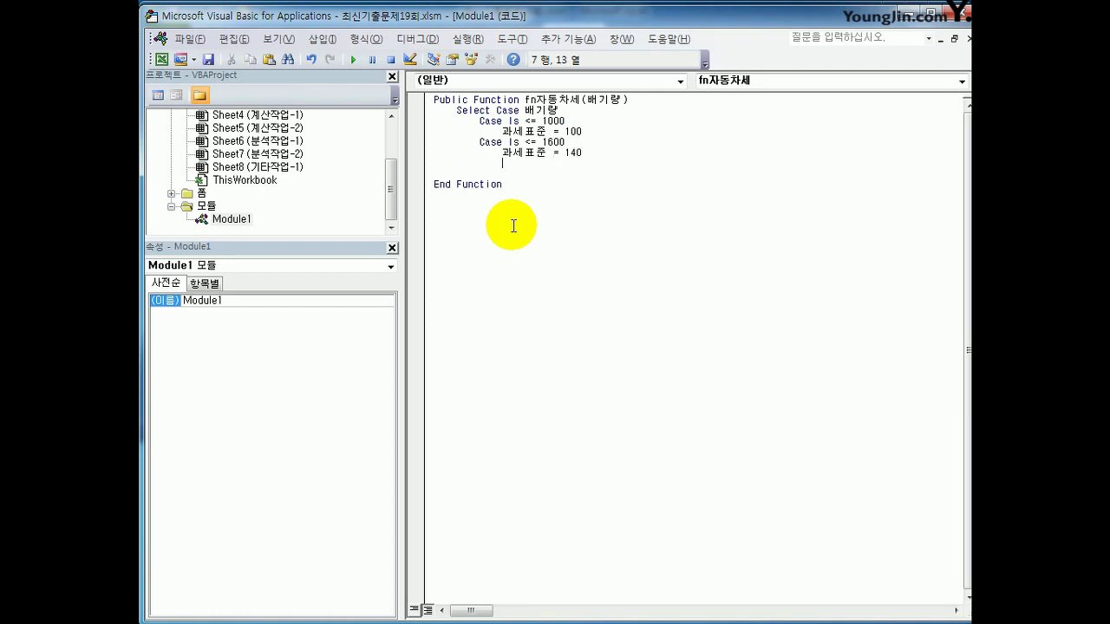
Step: Add a third branch to the Select Case block: Case Is <= 2500 with 과세표준 = 200
key(ctrl+v)
key(Up)
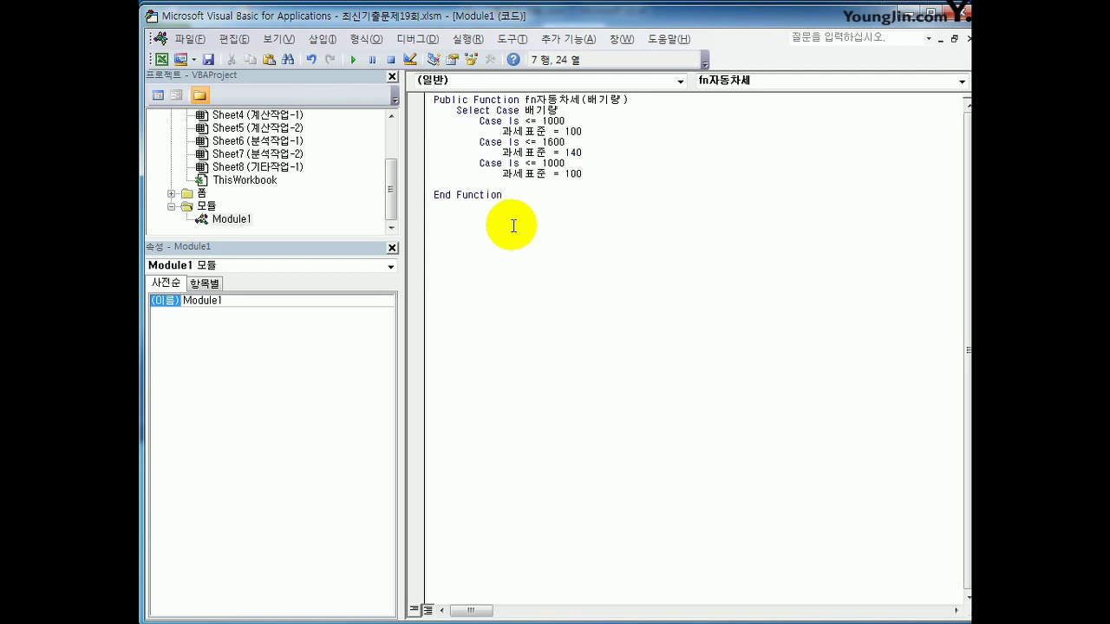
key(Left)
key(Left)
key(shift+Left)
text(2)
key(shift+Right)
text(5)
key(Down)
key(Right)
key(Right)
key(shift+Right)
text(2)
key(End)
key(Return)
key(BackSpace)
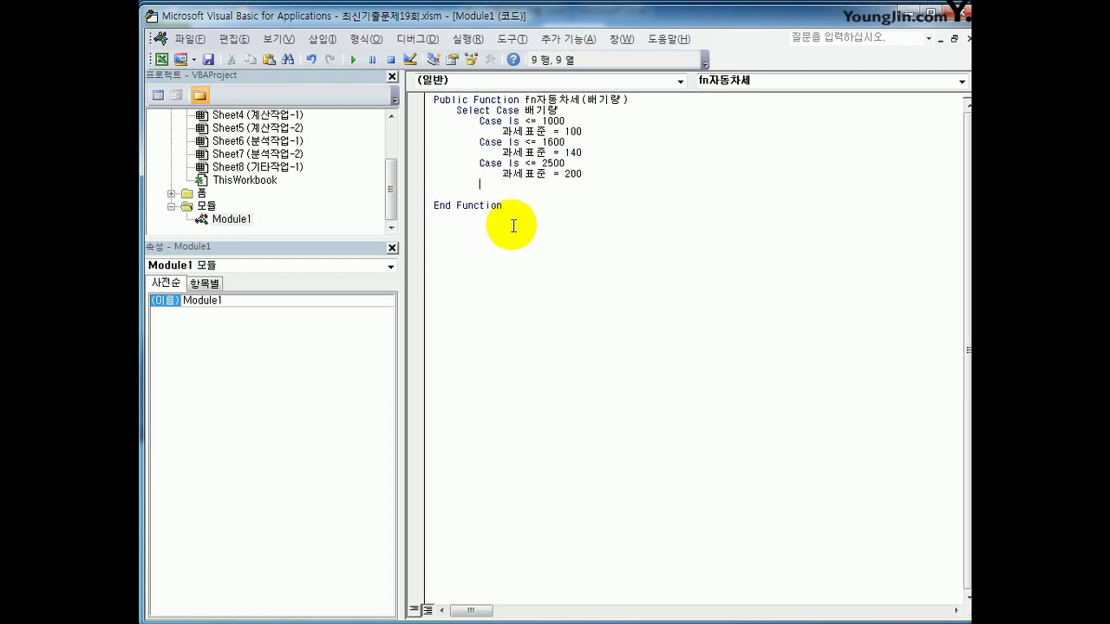
Step: Add a fourth branch to the Select Case block: Case Is > 2500 with 과세표준 = 220
key(ctrl+v)
key(Up)
key(Left)
key(Left)
key(Left)
key(Left)
key(Left)
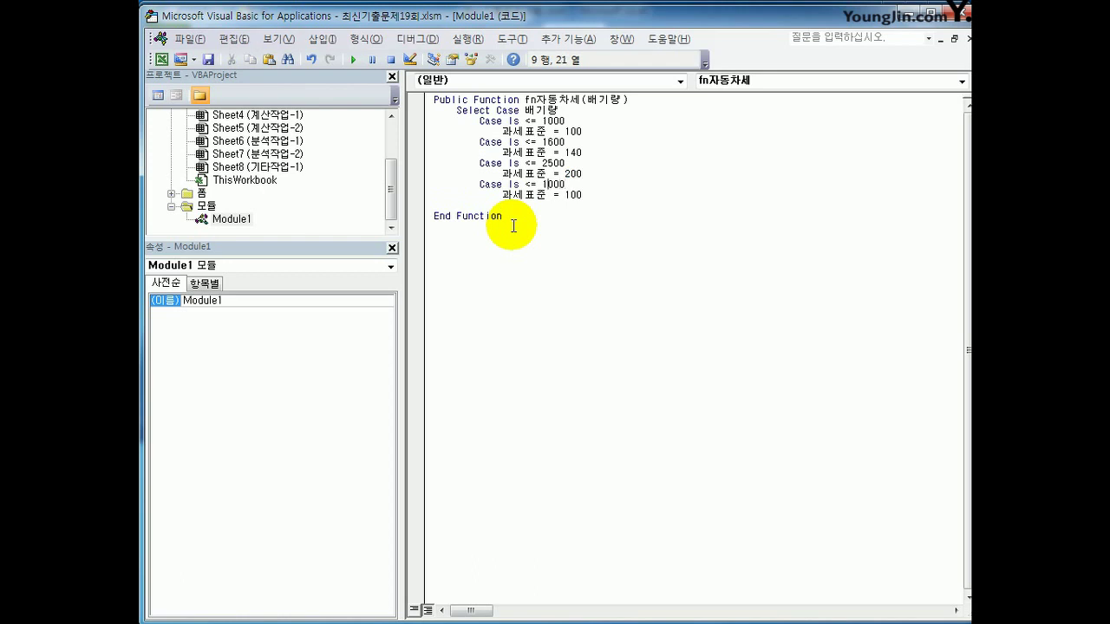
key(shift+Left)
key(shift+Left)
text(>)
key(Right)
key(shift+Right)
key(shift+Right)
text(25)
key(Down)
key(Right)
key(shift+Right)
key(shift+Right)
text(22)
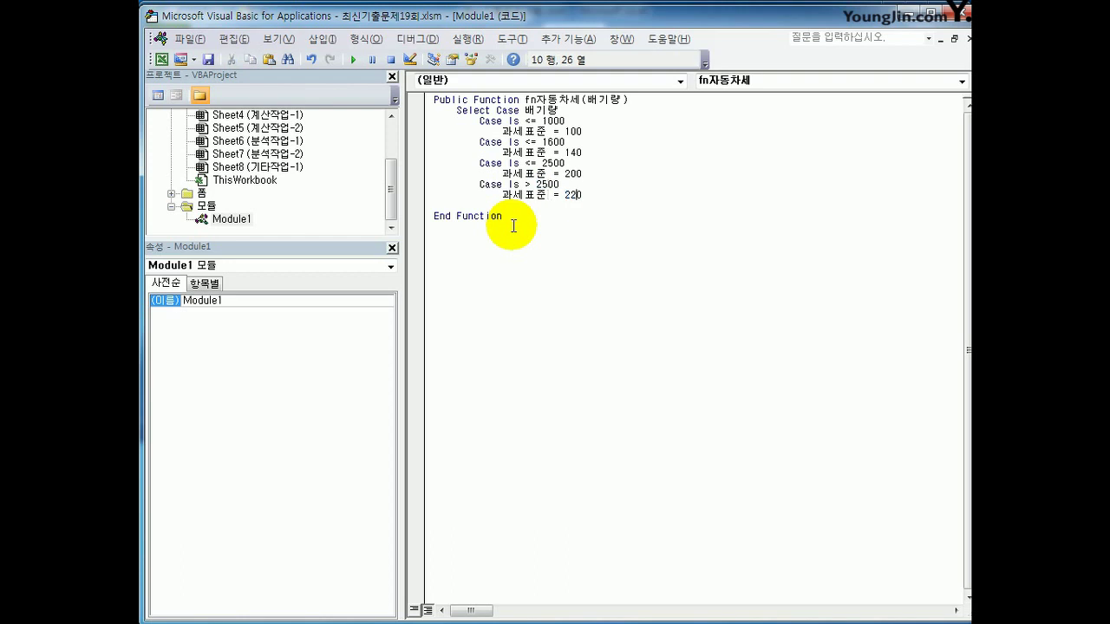
Step: Close the branch block with an End Select line after 과세표준 = 220
key(End)
key(Return)
text(end )
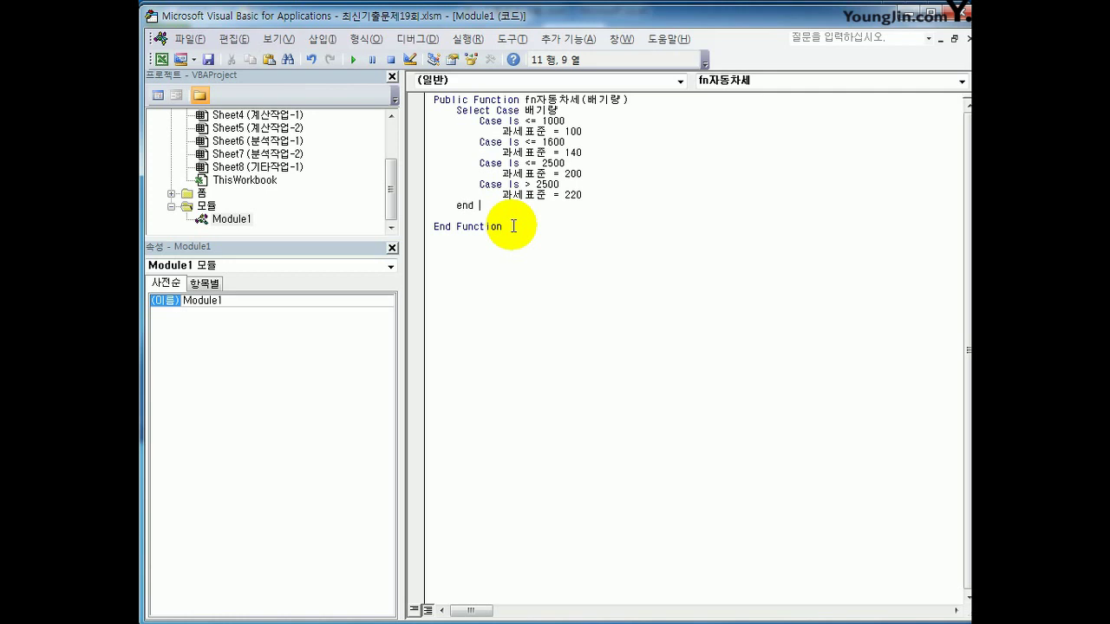
text(select)
key(Return)
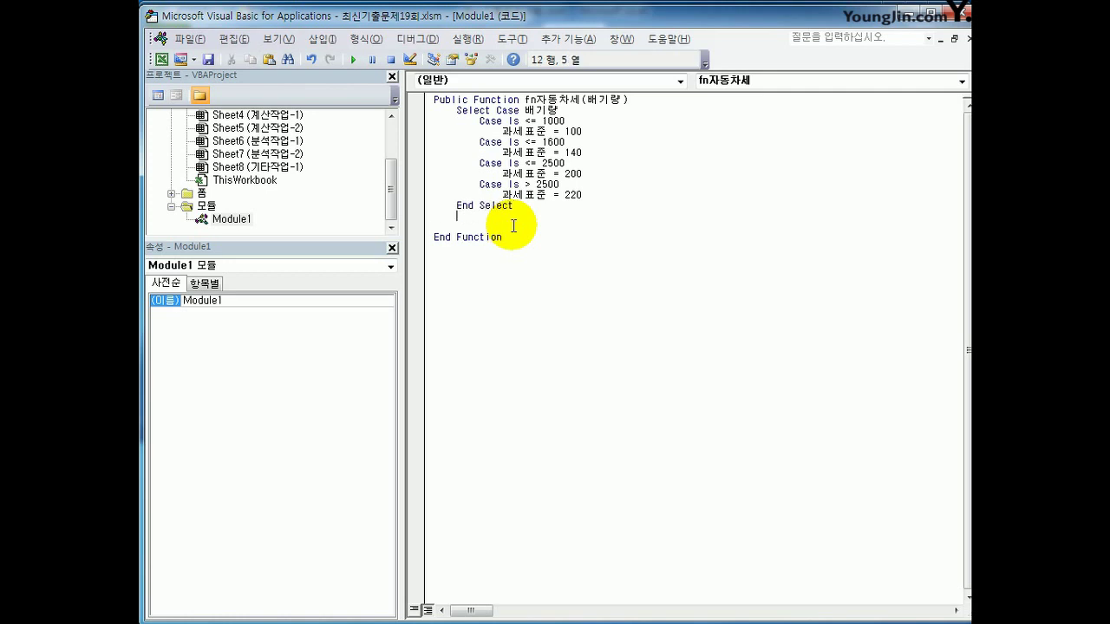
Step: Insert a blank line between the function header and Select Case, and indent the empty line above End Function
key(Up)
key(Up)
key(Up)
key(Up)
key(Up)
key(Up)
key(Up)
key(Up)
key(Up)
key(Up)
key(Up)
key(End)
key(Return)
key(Down)
key(Down)
key(Down)
key(Down)
key(Down)
key(Down)
key(Down)
key(Down)
key(Down)
key(Down)
key(Down)
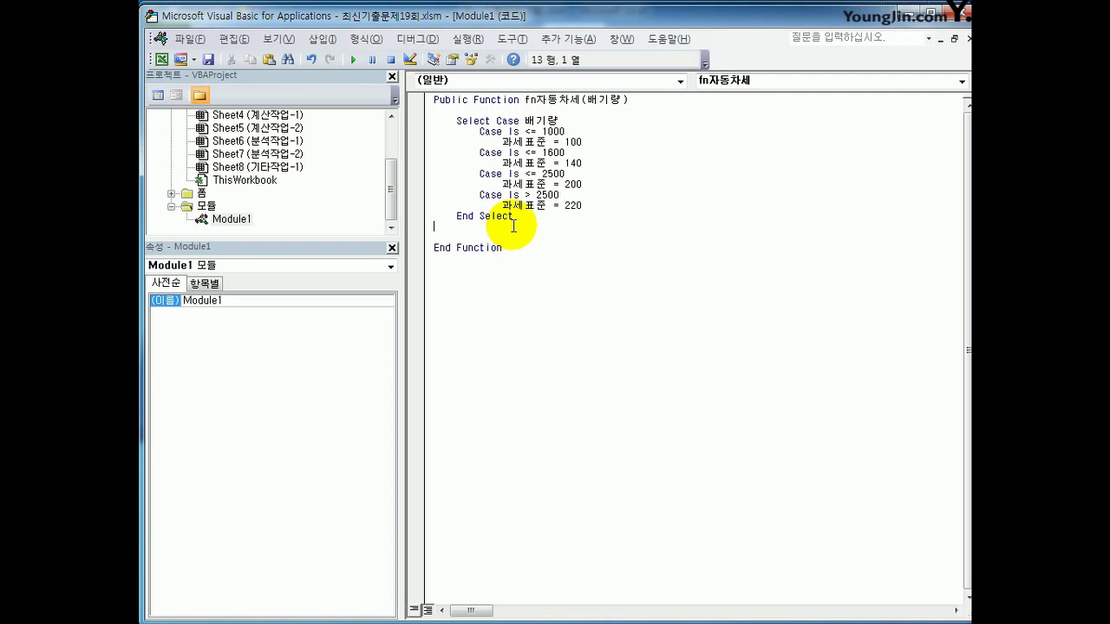
key(Down)
key(Tab)
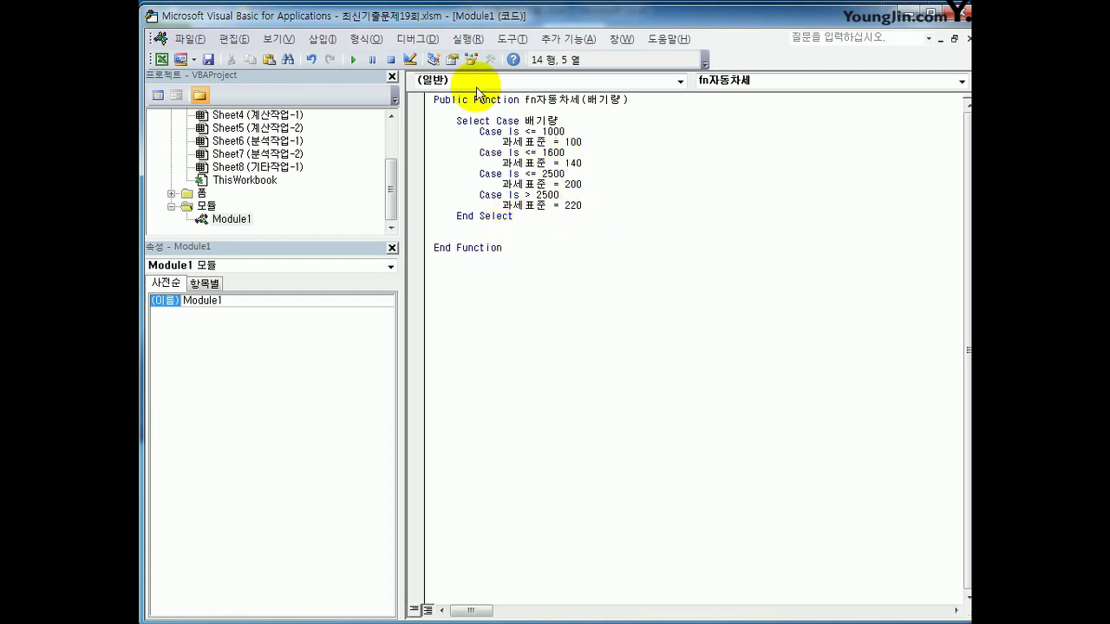
Step: Review the displacement limits and 과세표준 values in the four Case branches
drag(565, 142, 586, 142)
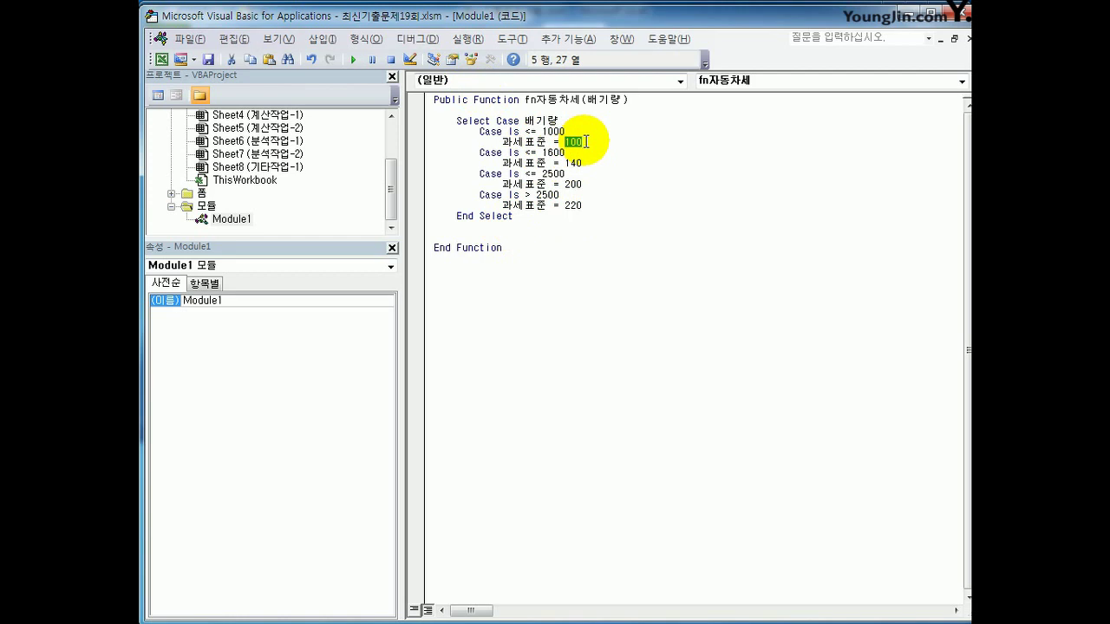
drag(541, 152, 584, 164)
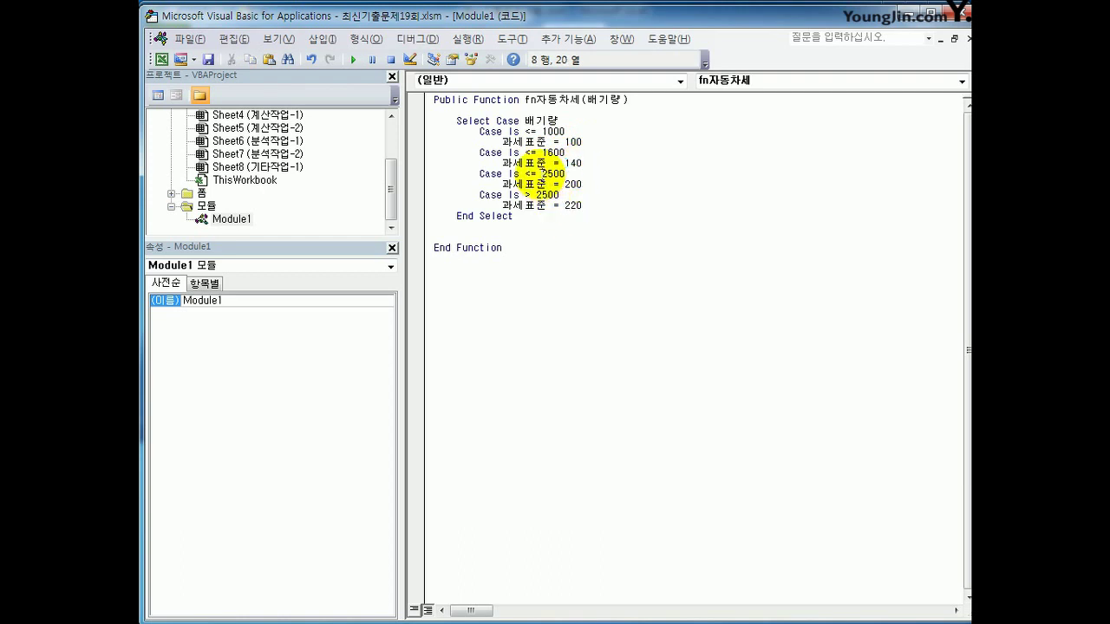
drag(542, 174, 570, 175)
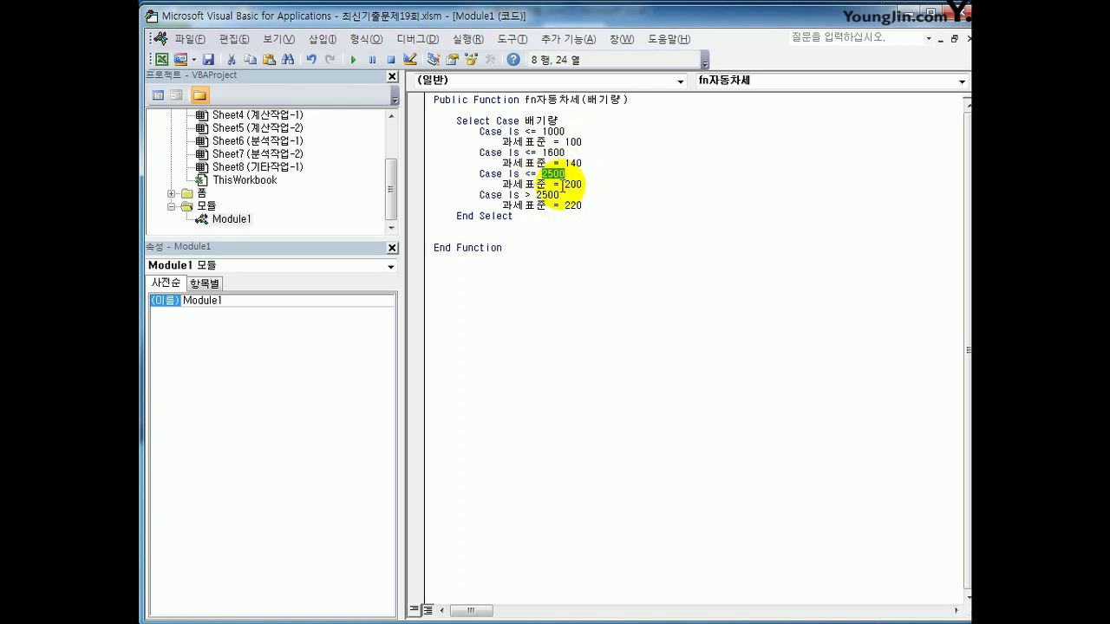
drag(560, 185, 583, 185)
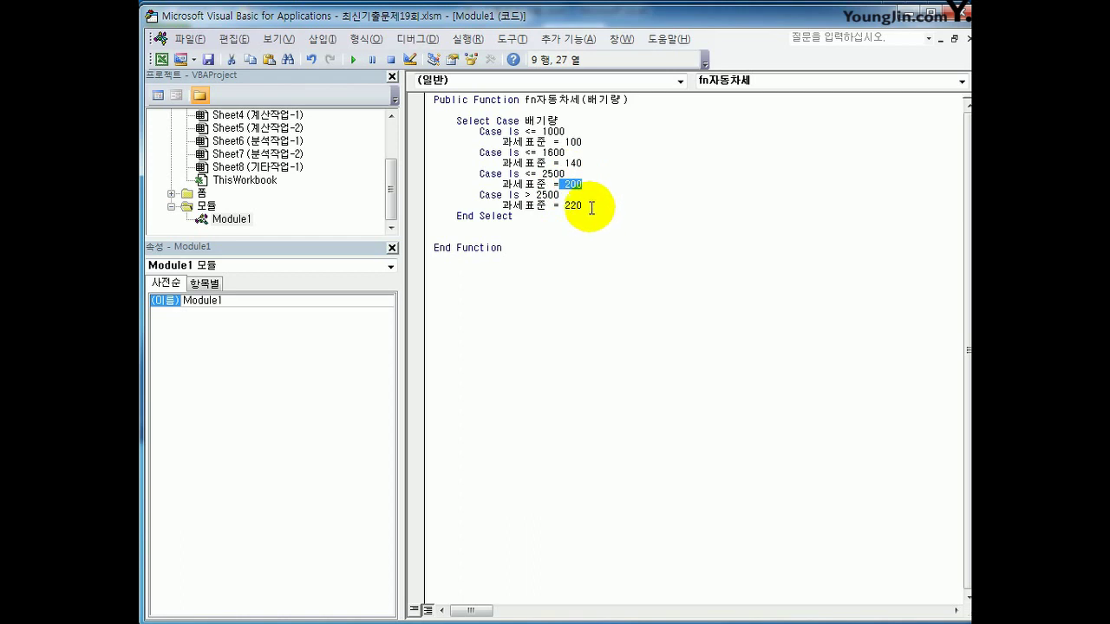
click(586, 206)
Step: Above End Function, add the return line fn자동차세 = 배기량 * 과세표준, followed by a blank line
click(517, 237)
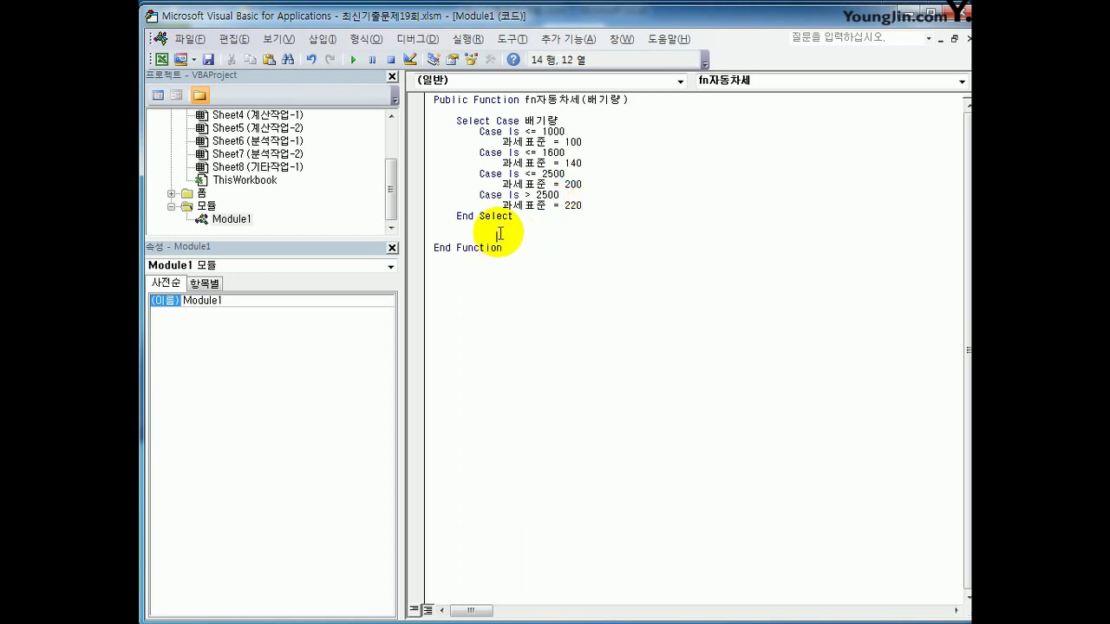
click(463, 236)
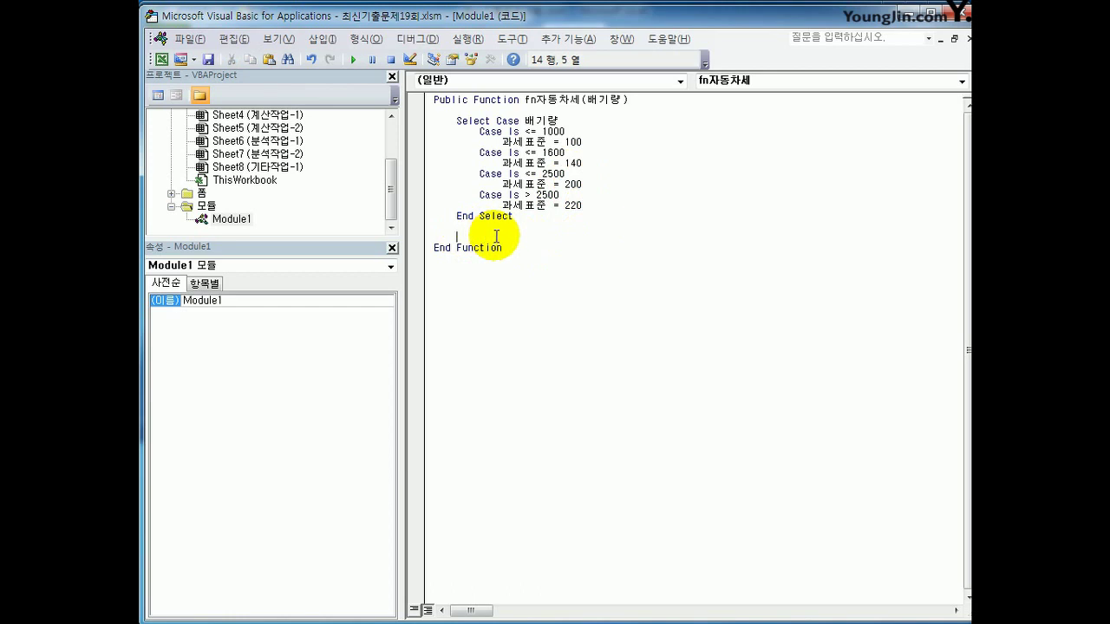
text(fn자동차세 = 배)
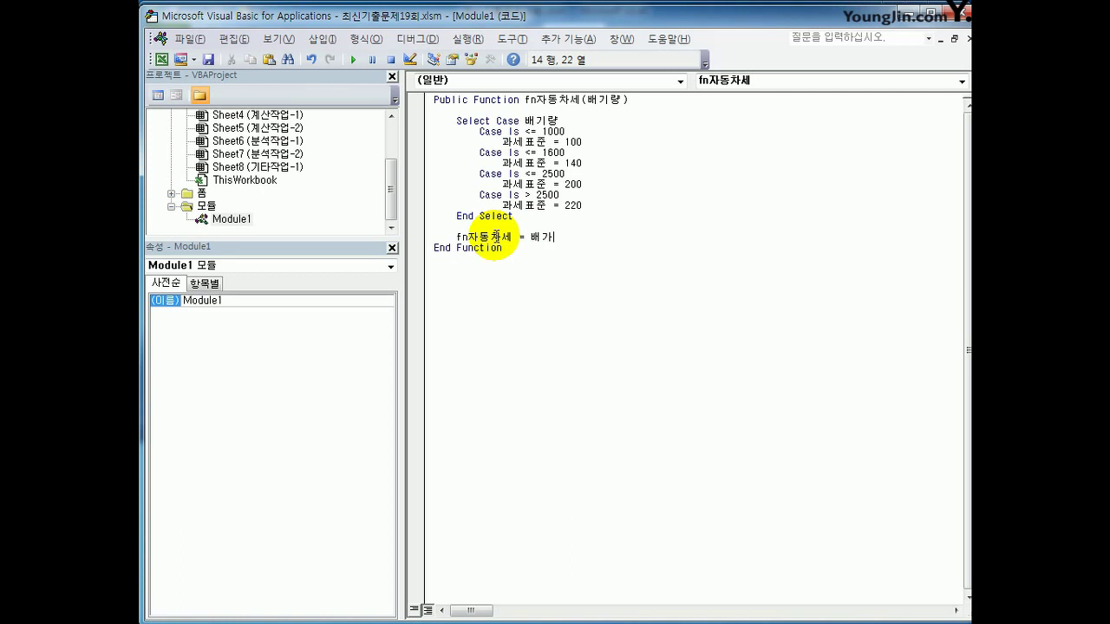
text(기량 * 고)
text(세표준)
click(539, 321)
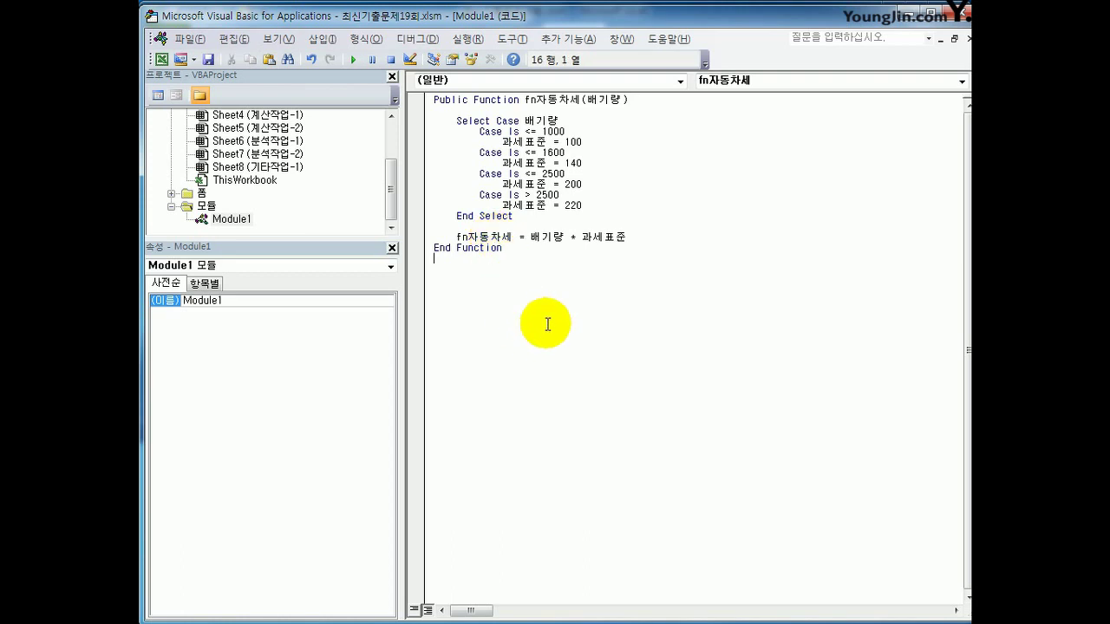
click(683, 236)
key(Return)
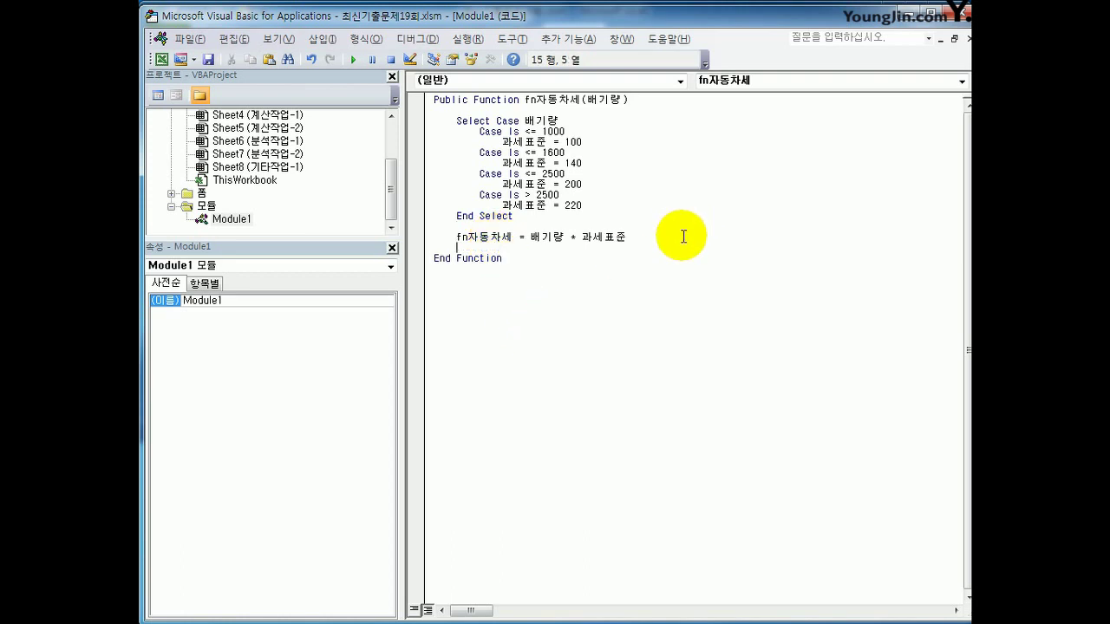
Step: Back in Excel, insert the user-defined function fn자동차세 in D3 with B3 as 배기량 and fill it down to D6
click(960, 15)
click(457, 205)
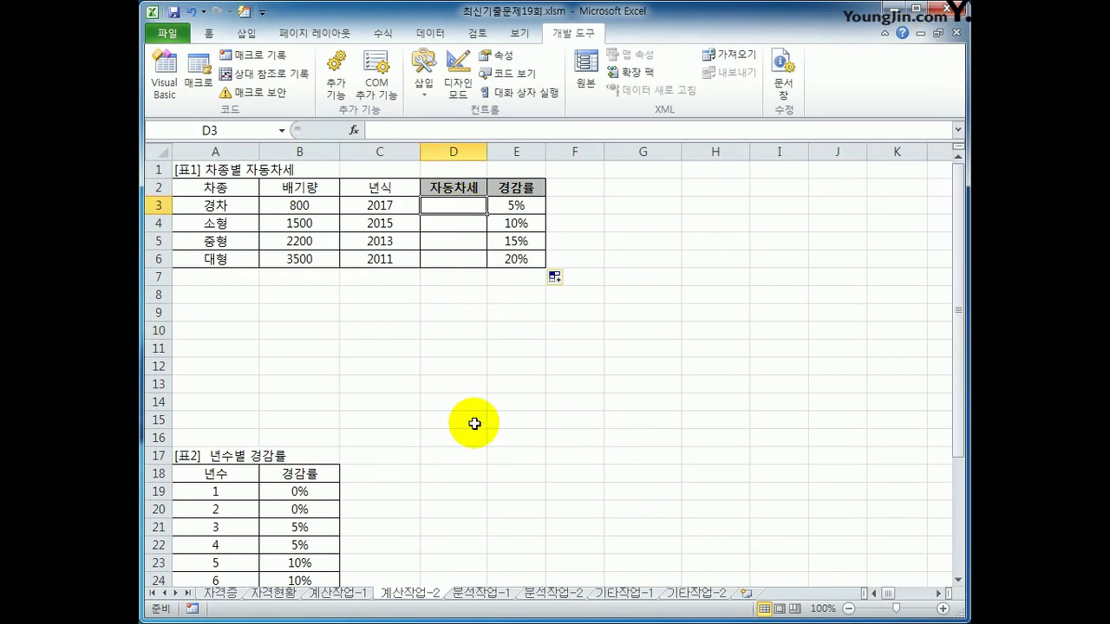
click(354, 130)
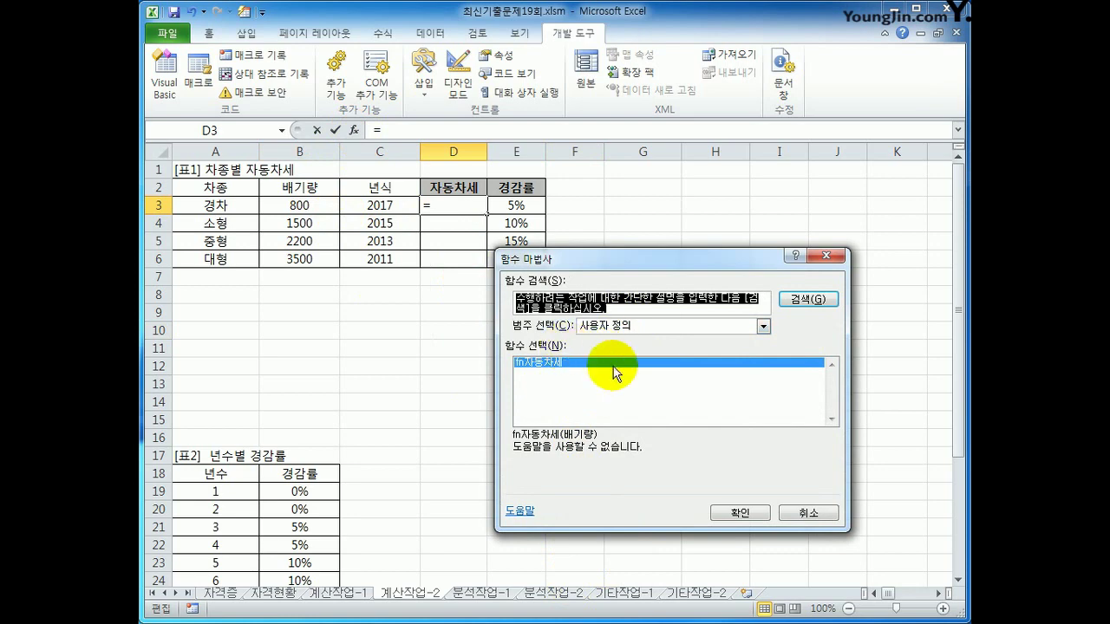
click(755, 514)
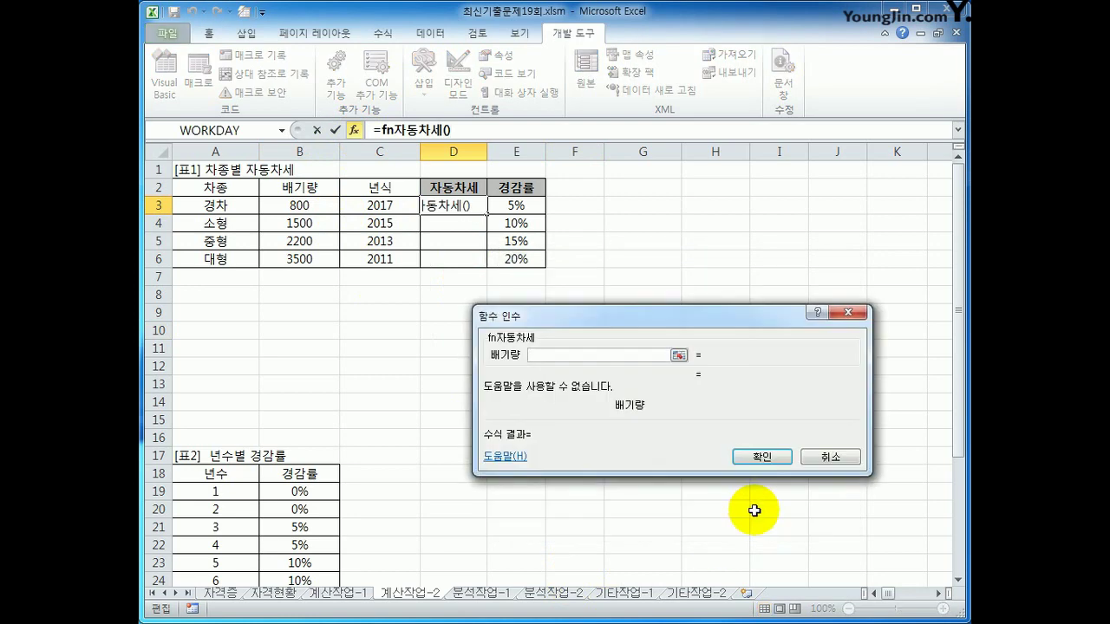
click(286, 205)
click(762, 460)
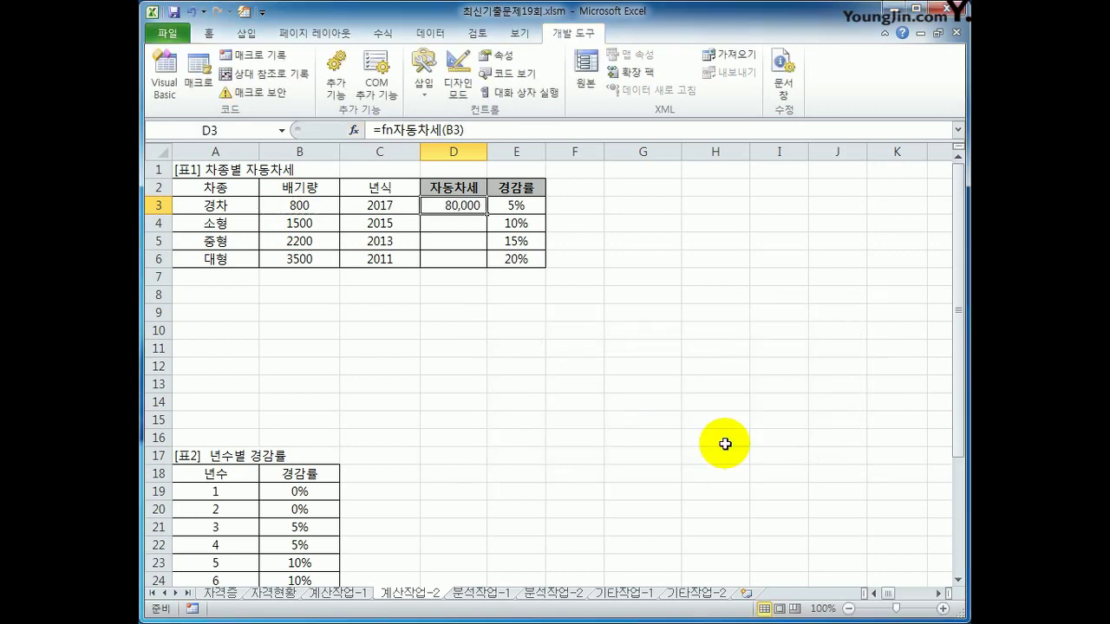
drag(486, 215, 478, 260)
click(451, 260)
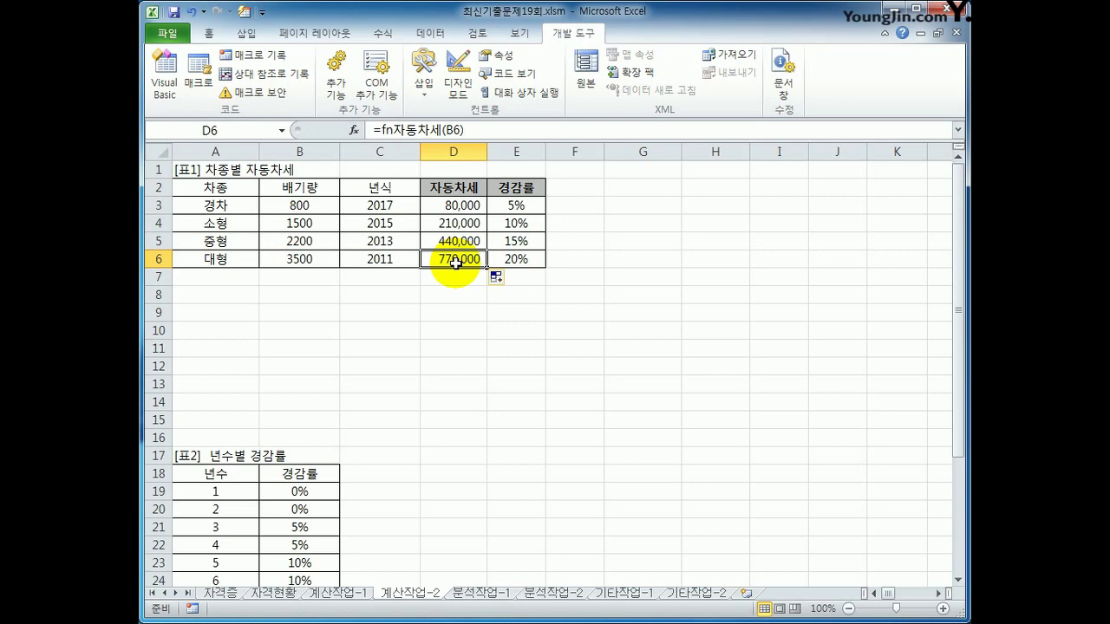
Step: On the 분석작업-1 sheet, create a pivot table from A1:I29 in the existing worksheet at cell K4
click(503, 595)
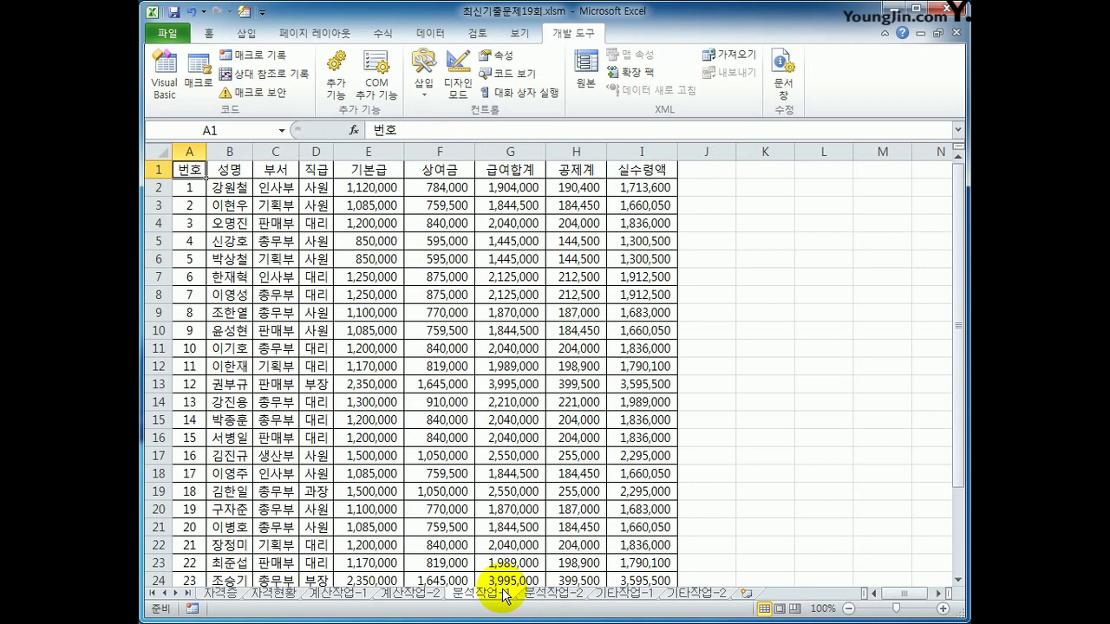
click(253, 32)
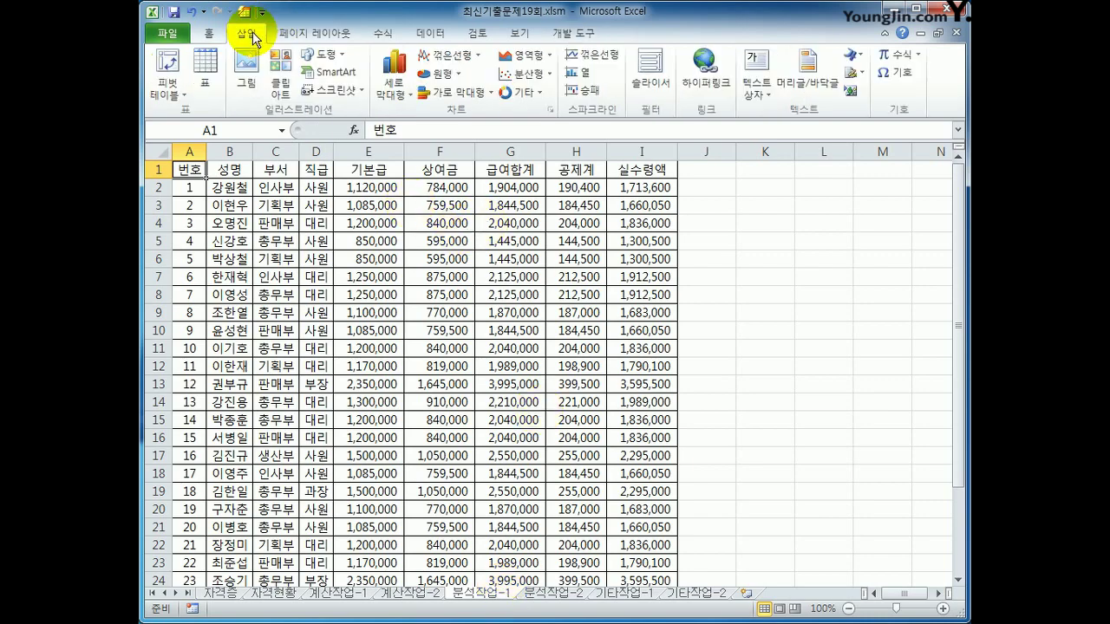
click(171, 67)
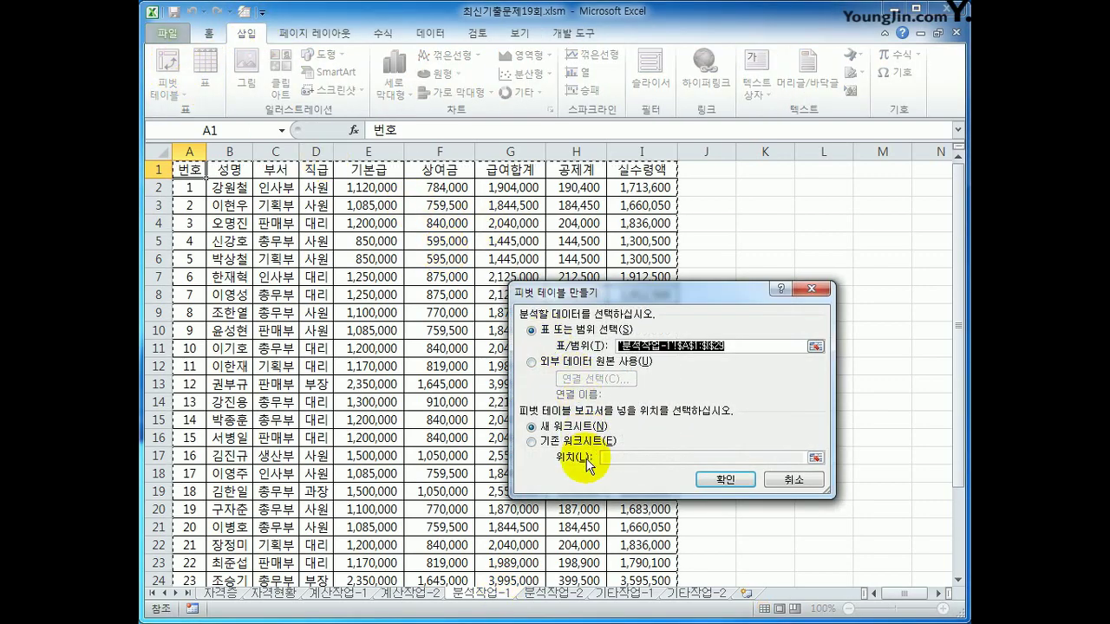
scroll(587, 466, down, 3)
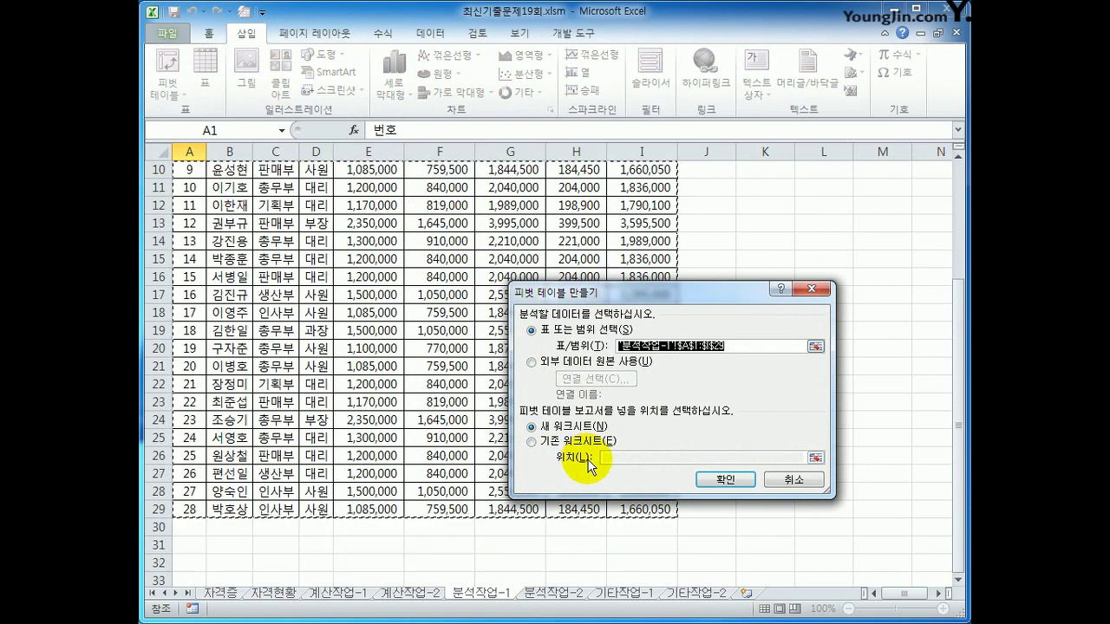
scroll(590, 466, up, 3)
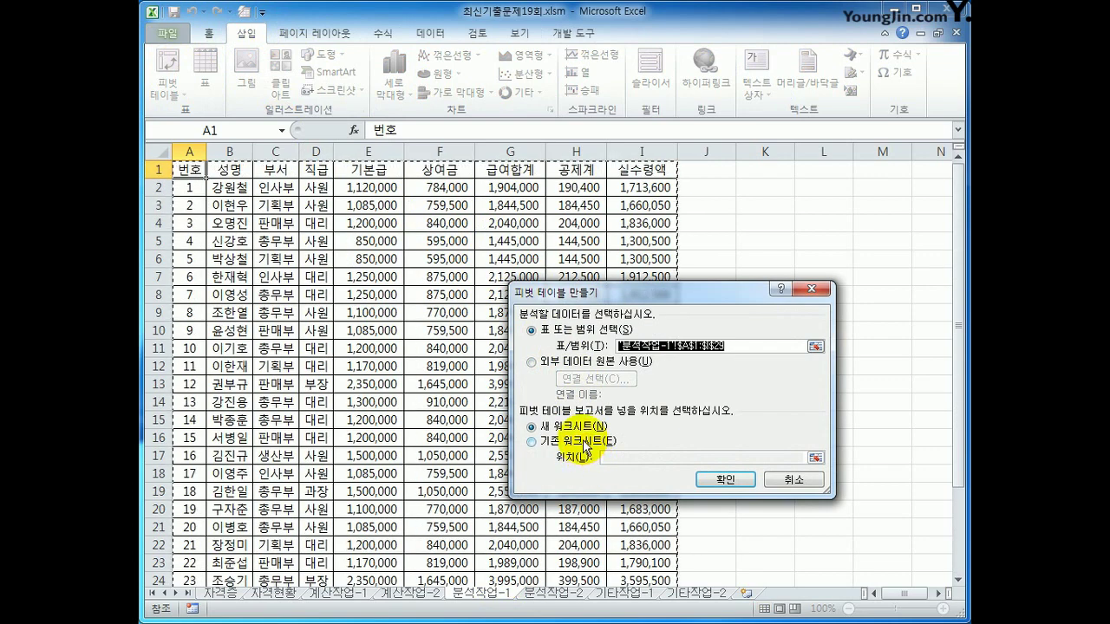
click(579, 441)
click(630, 459)
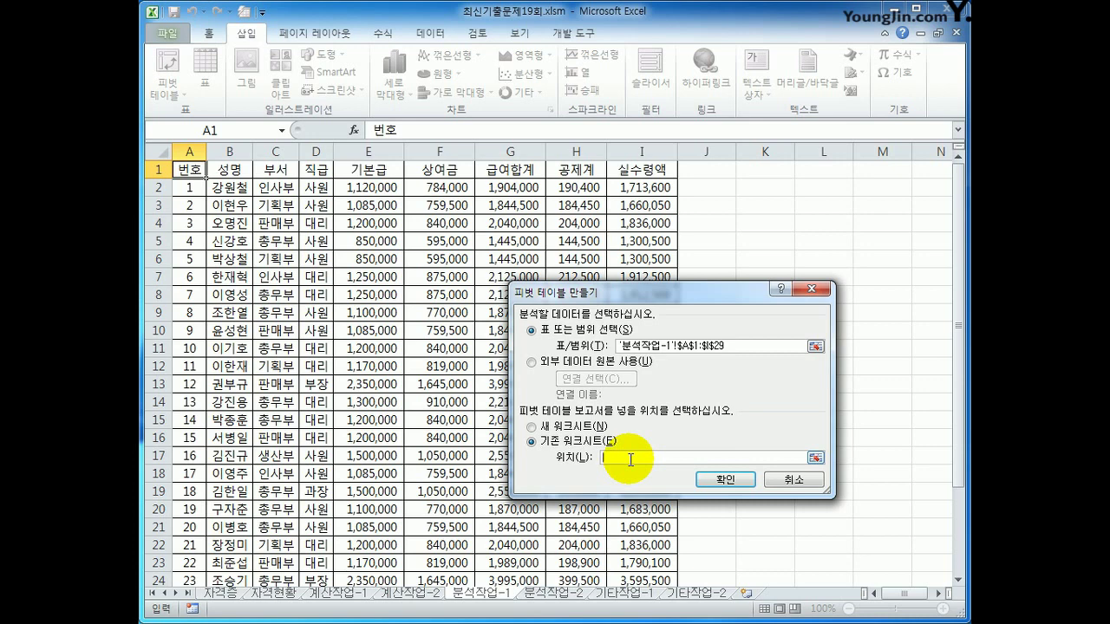
click(756, 225)
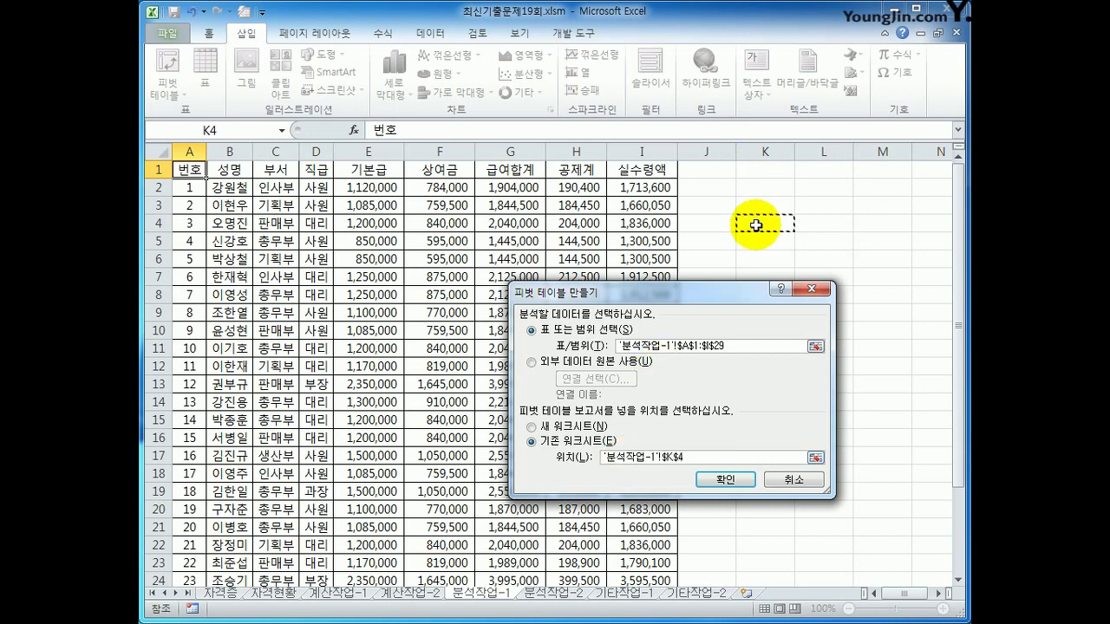
click(713, 478)
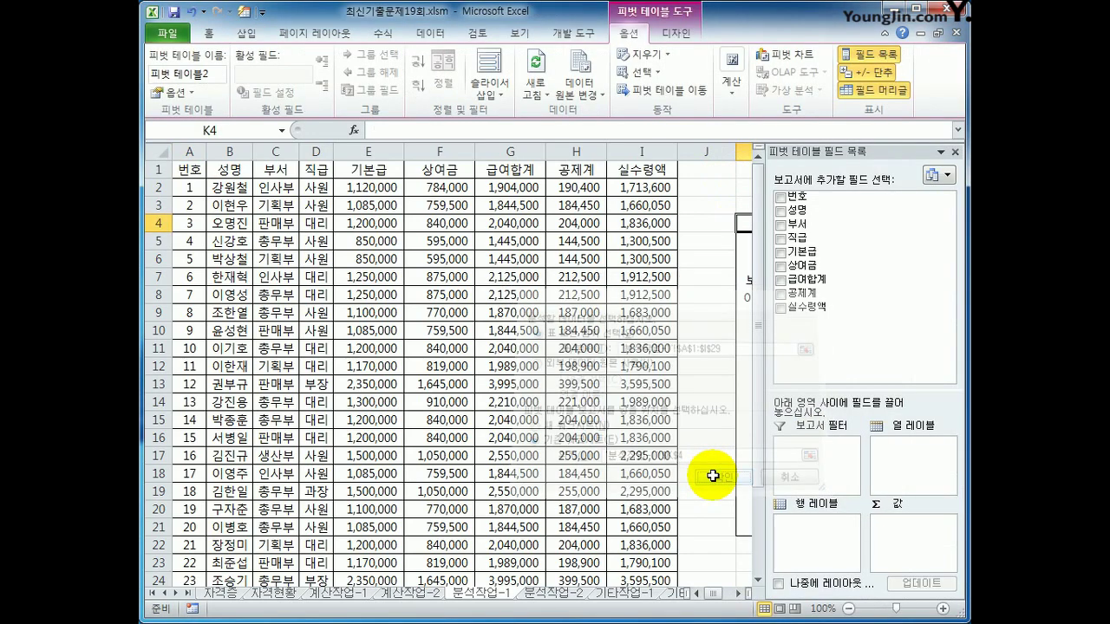
Step: Place 직급 in the pivot table's row labels and 부서 in its column labels
click(742, 593)
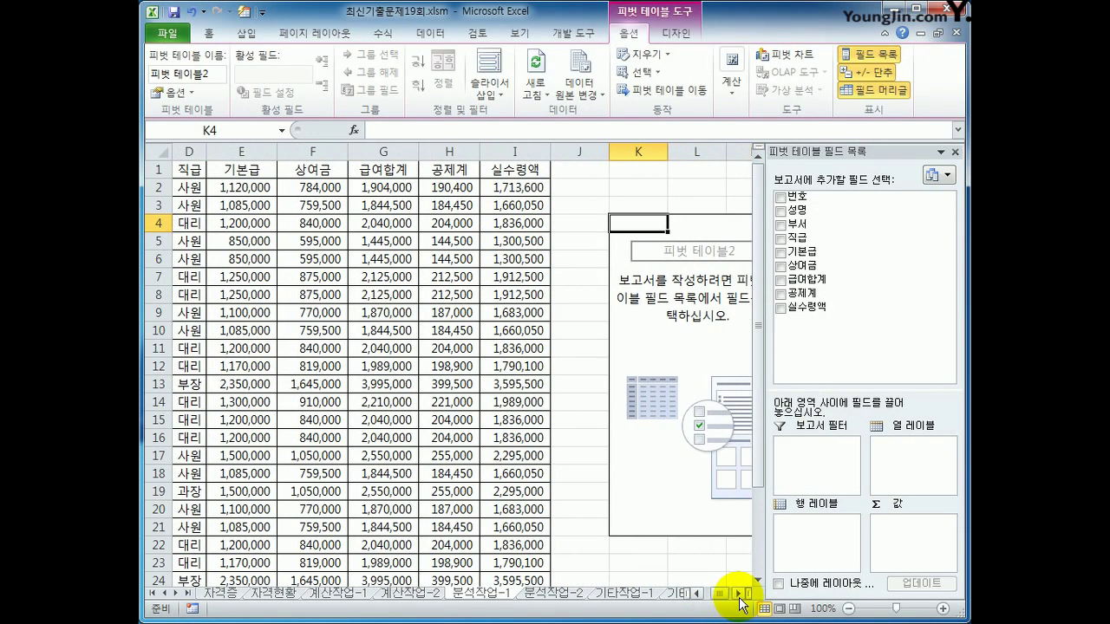
click(741, 595)
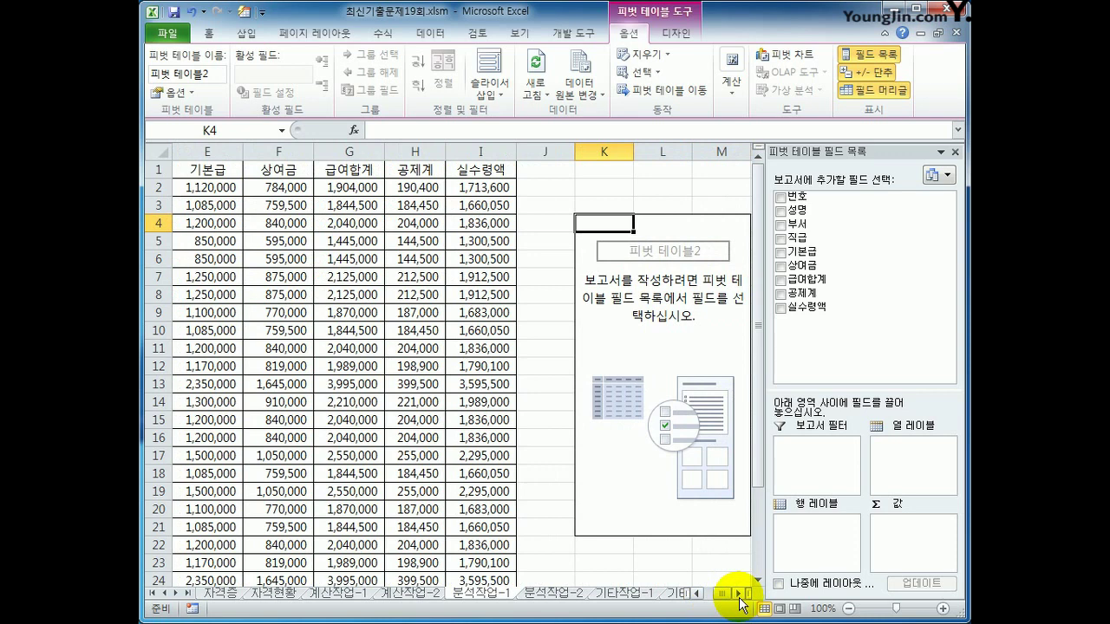
click(741, 594)
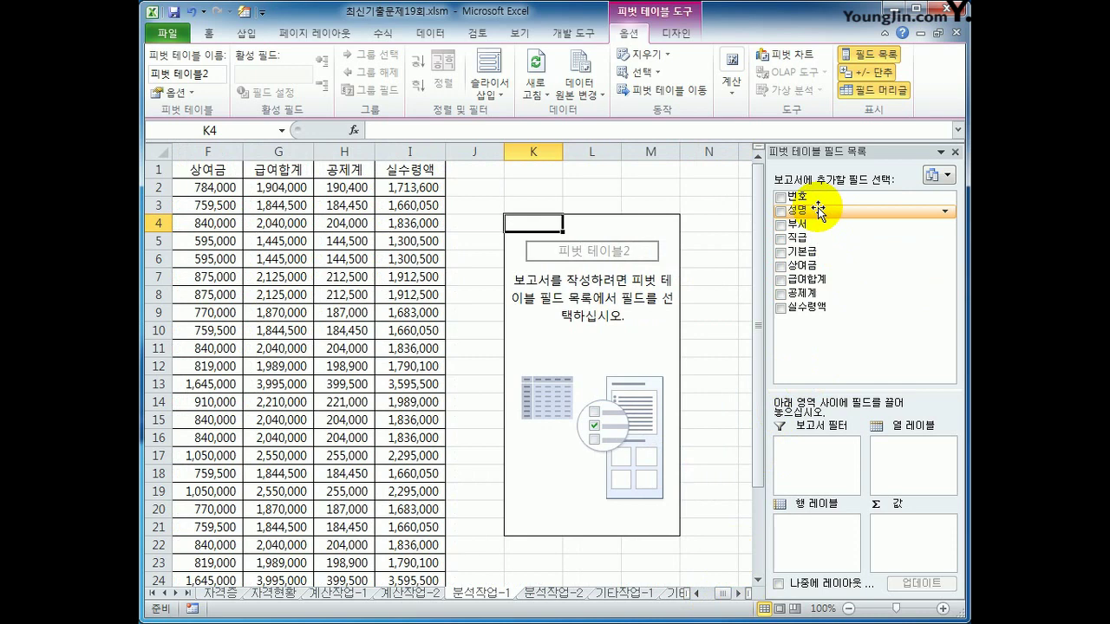
drag(818, 239, 816, 548)
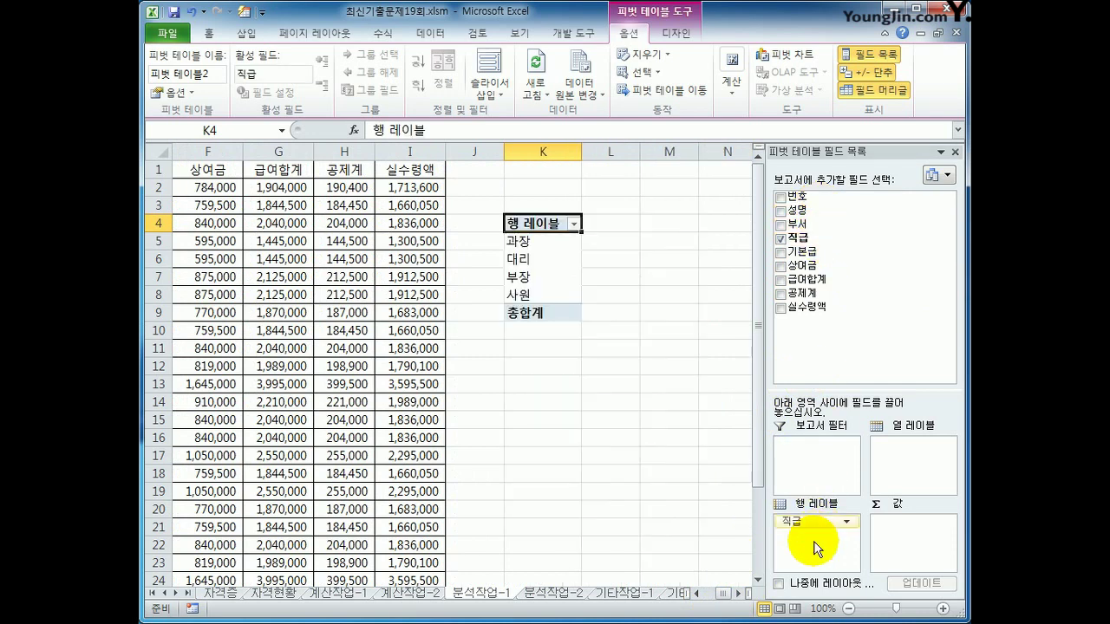
drag(796, 224, 907, 482)
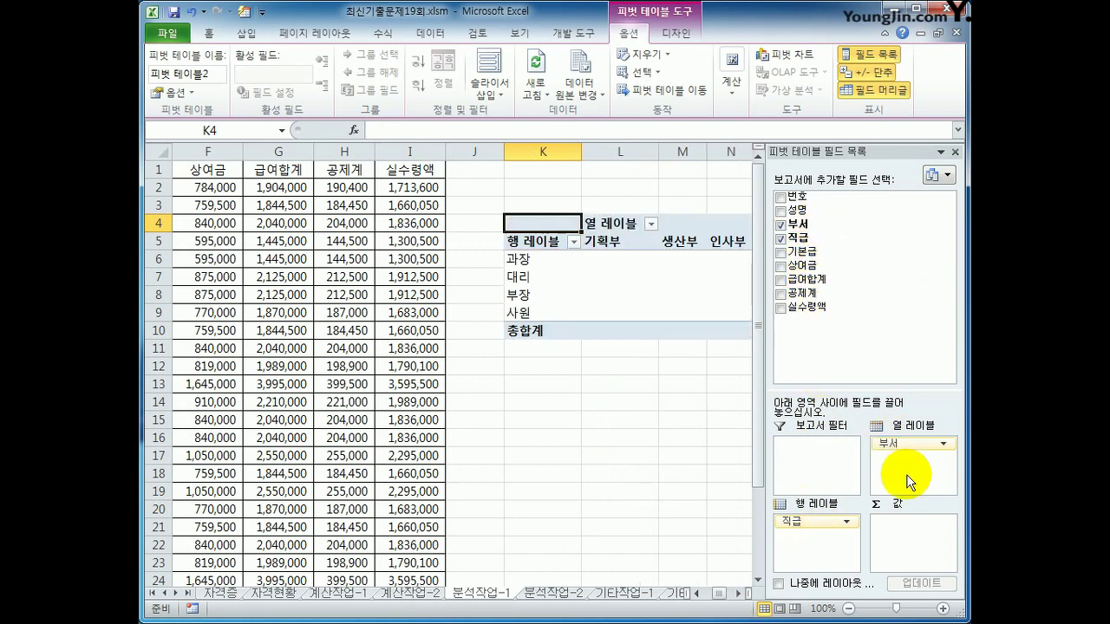
Step: Add 기본급, 상여금 and 급여합계 to the pivot table's values area
drag(845, 250, 902, 542)
drag(796, 264, 907, 550)
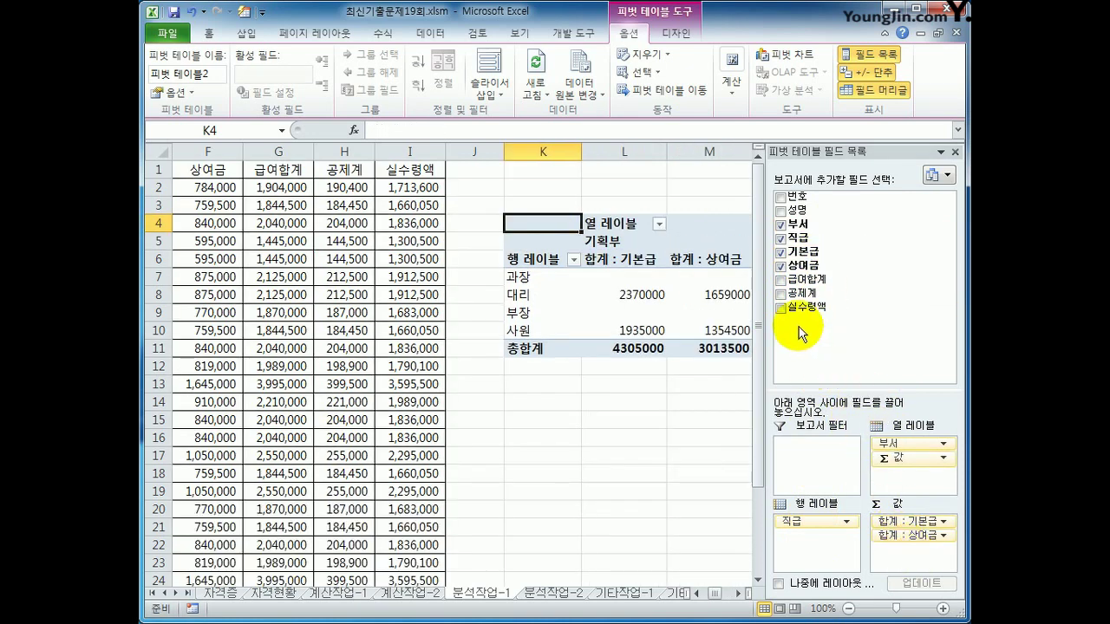
drag(802, 280, 905, 553)
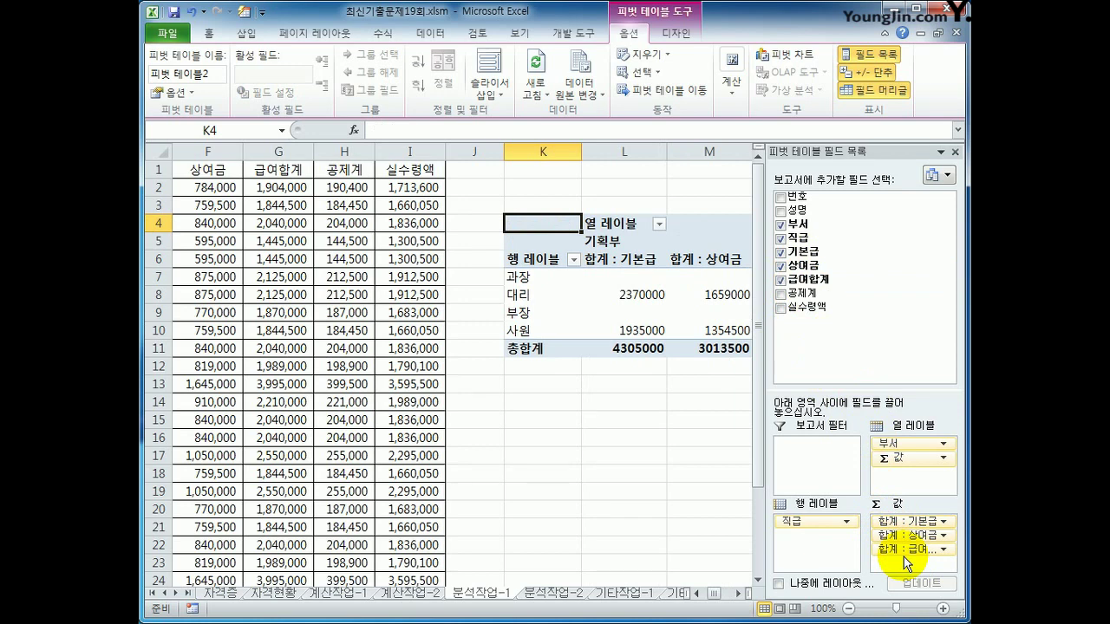
Step: Set the pivot table's report layout to tabular form (테이블 형식으로 표시)
click(676, 33)
click(248, 76)
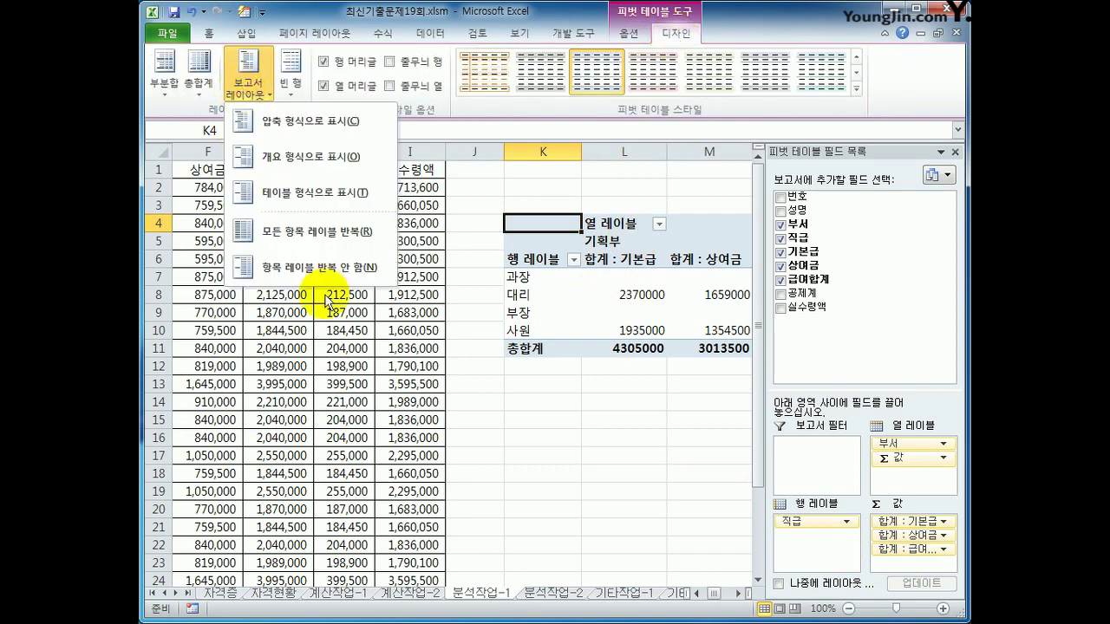
click(299, 202)
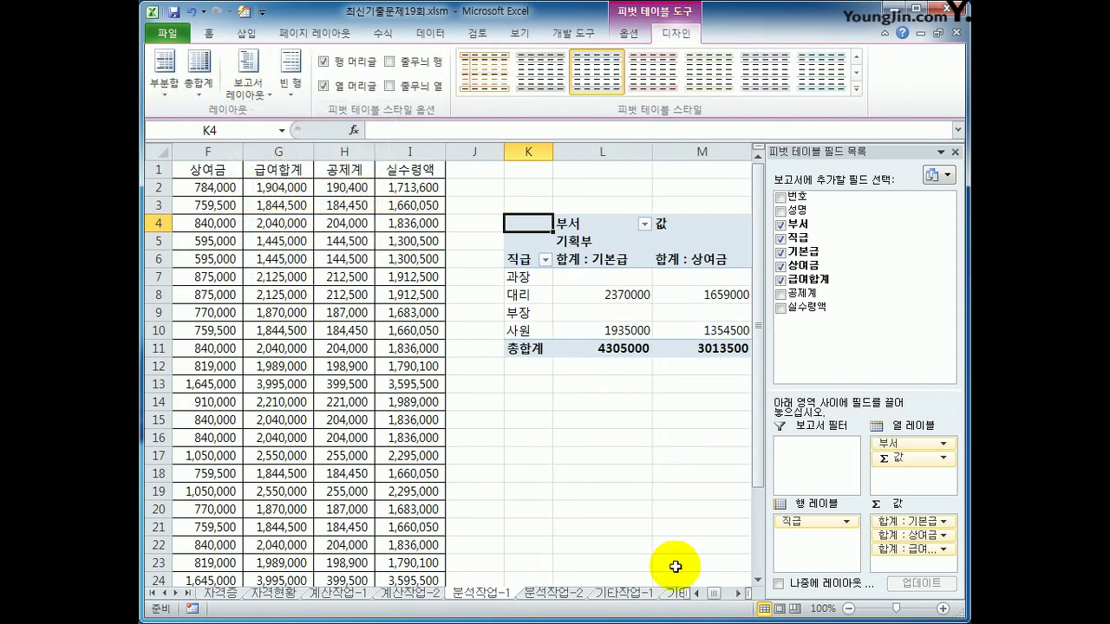
Step: Move the Σ 값 field from the column labels to the row labels below 직급 and keep grand totals for columns only
click(736, 595)
click(736, 595)
click(736, 595)
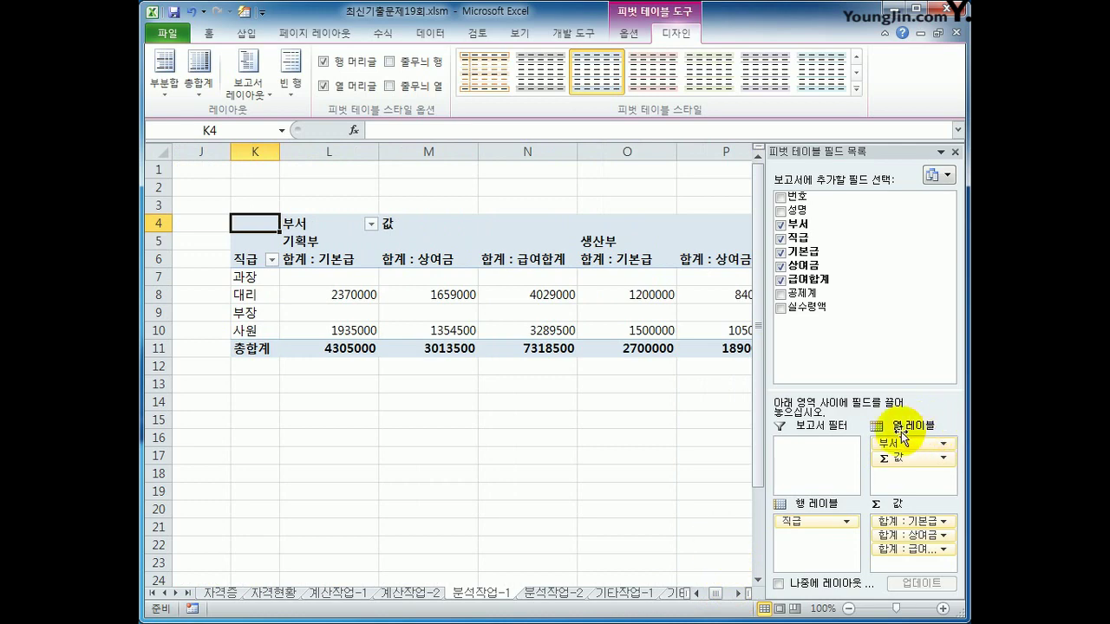
drag(896, 466, 831, 564)
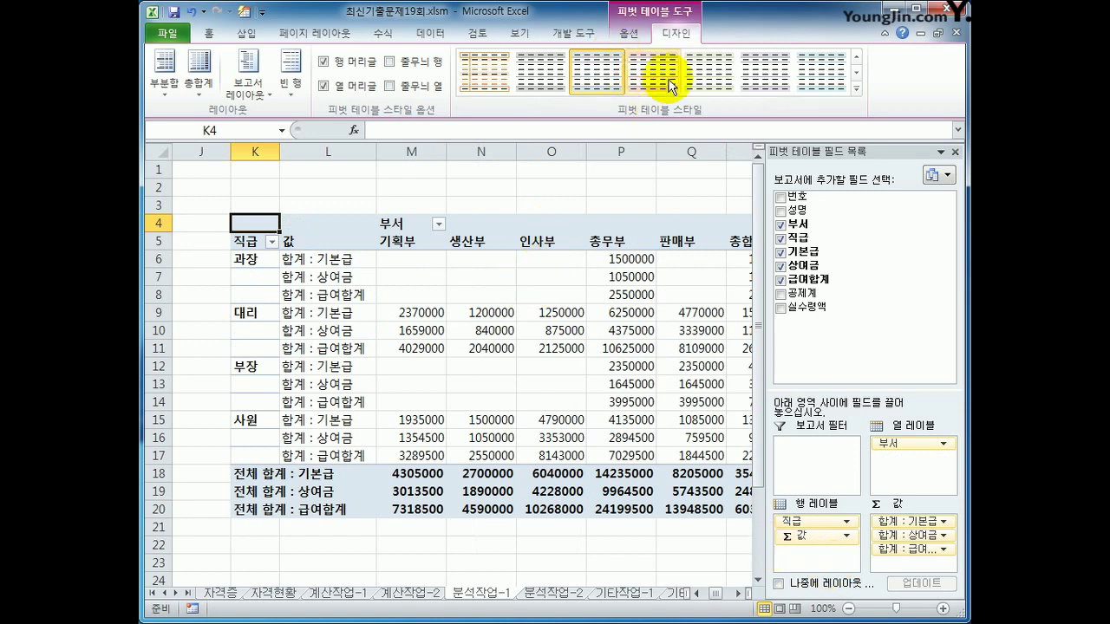
click(199, 87)
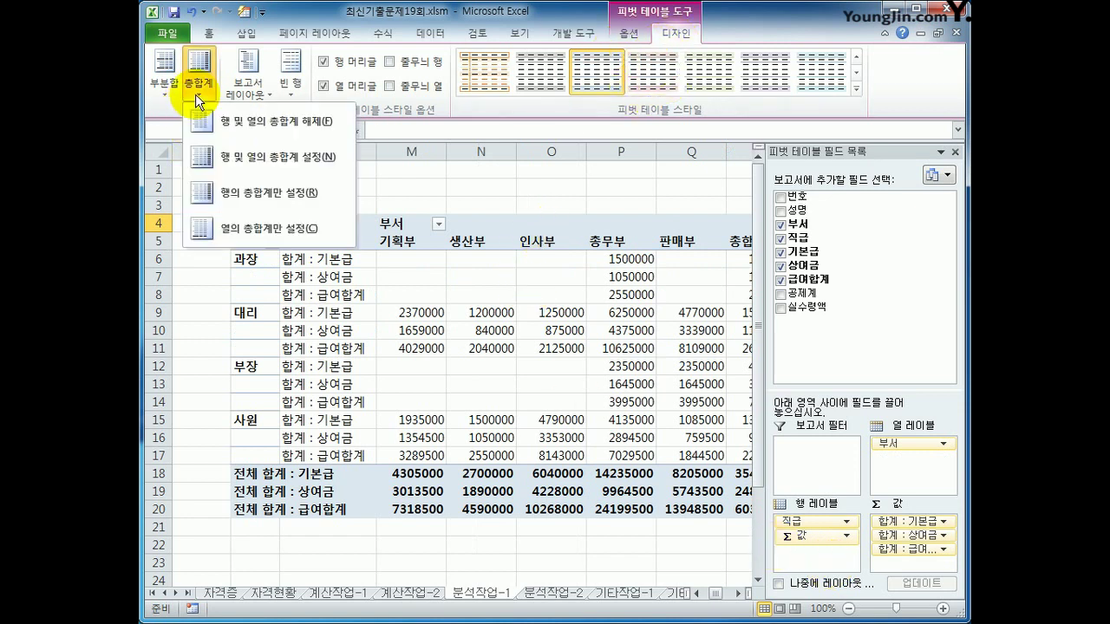
click(248, 236)
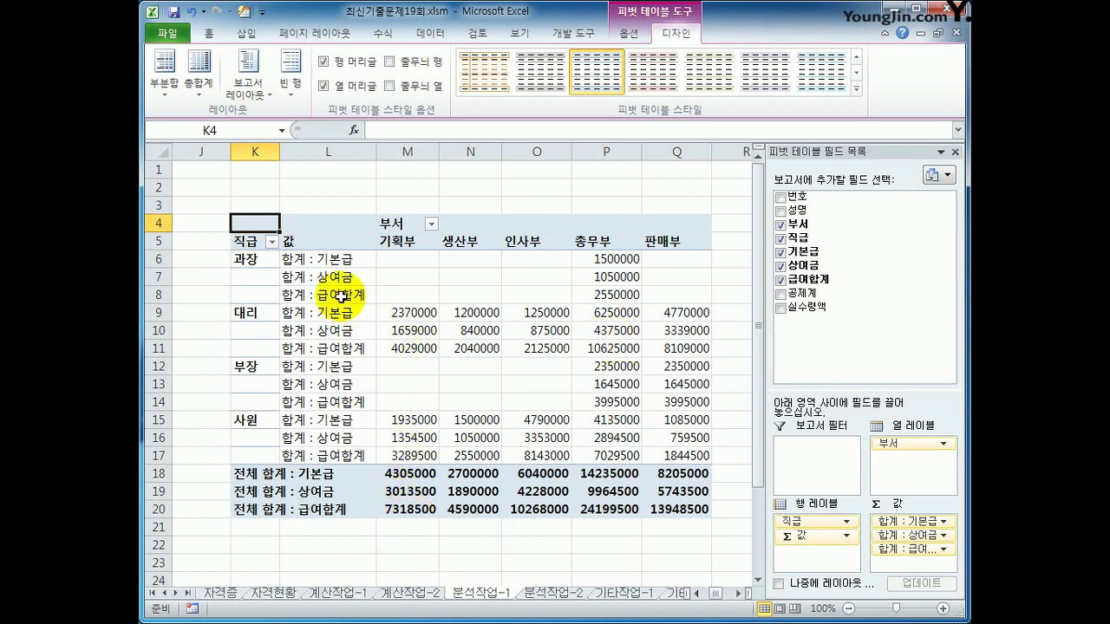
Step: Give the 합계 : 기본급 value field the custom number format #,###, through its value field settings
click(327, 258)
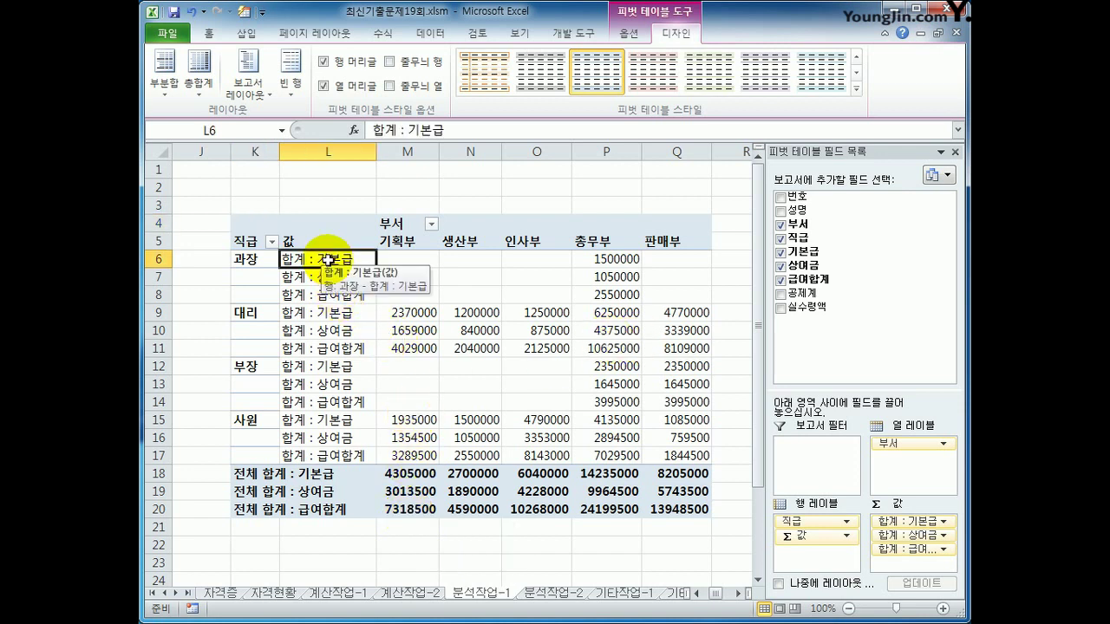
right_click(328, 259)
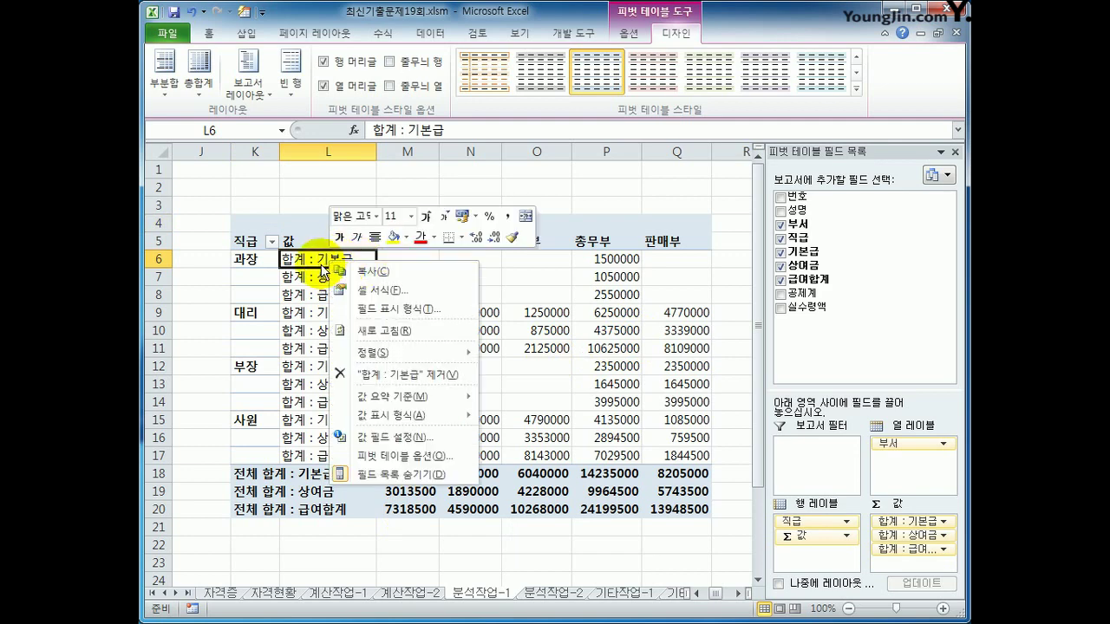
click(396, 443)
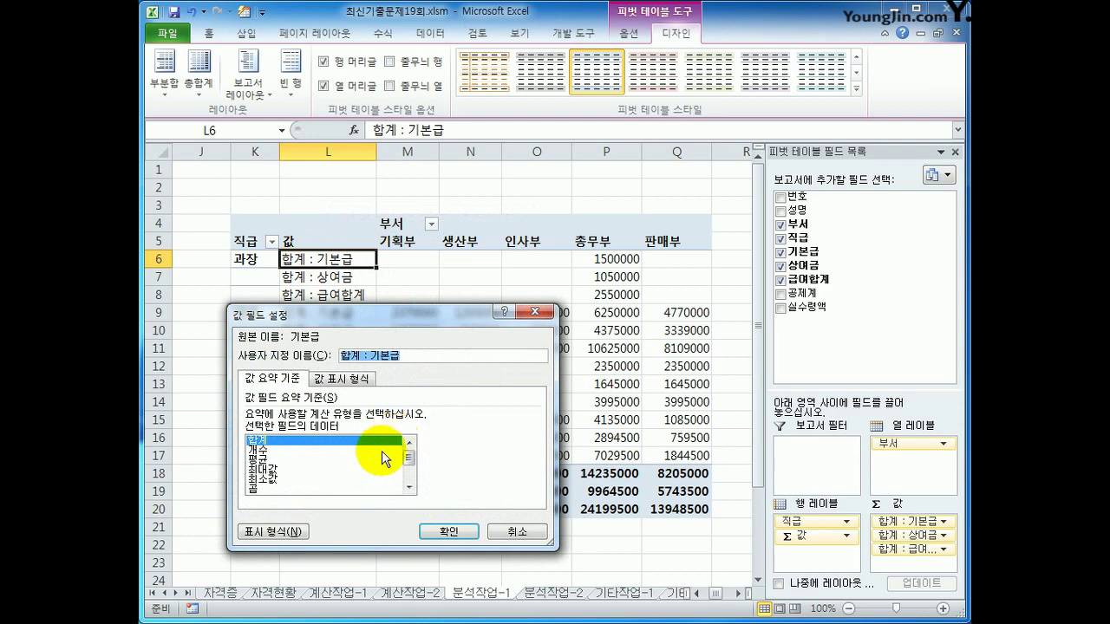
click(301, 533)
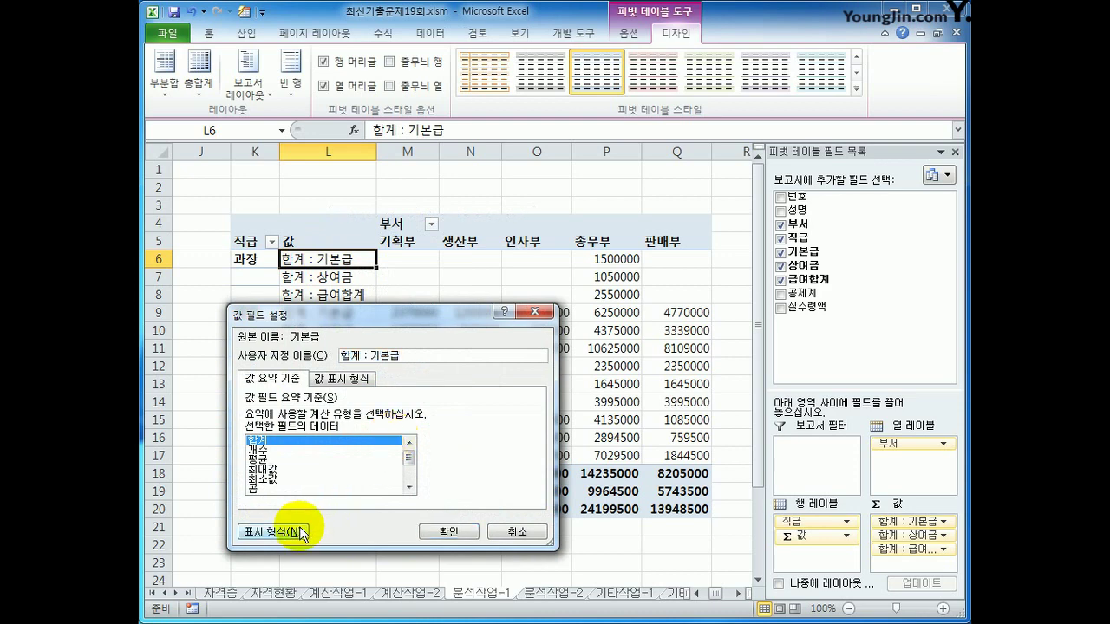
drag(358, 253, 570, 111)
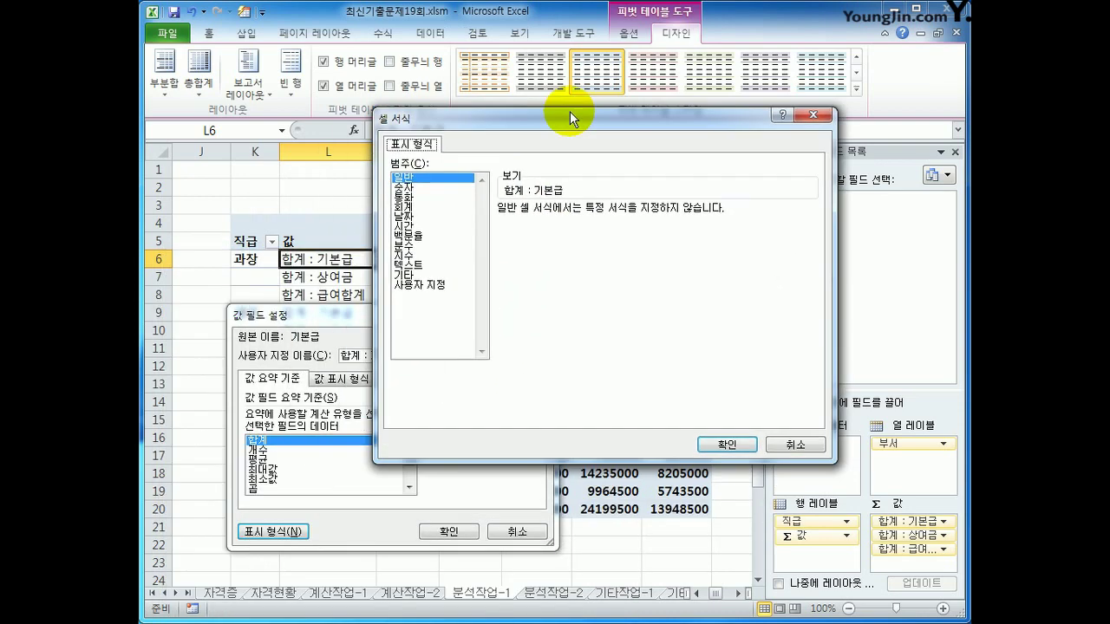
click(425, 286)
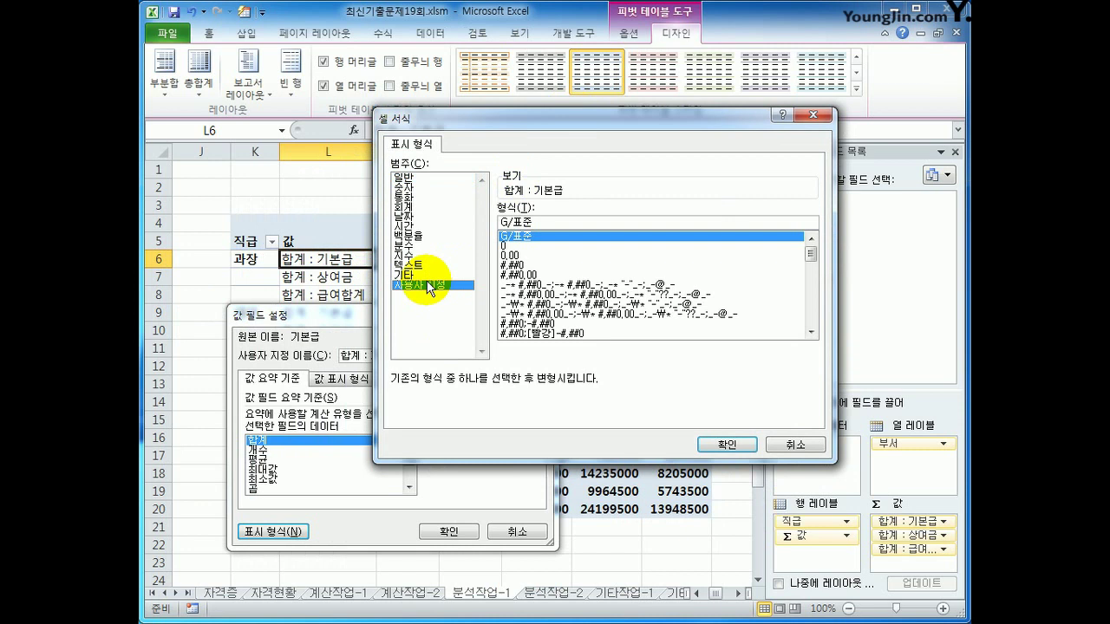
drag(587, 220, 476, 220)
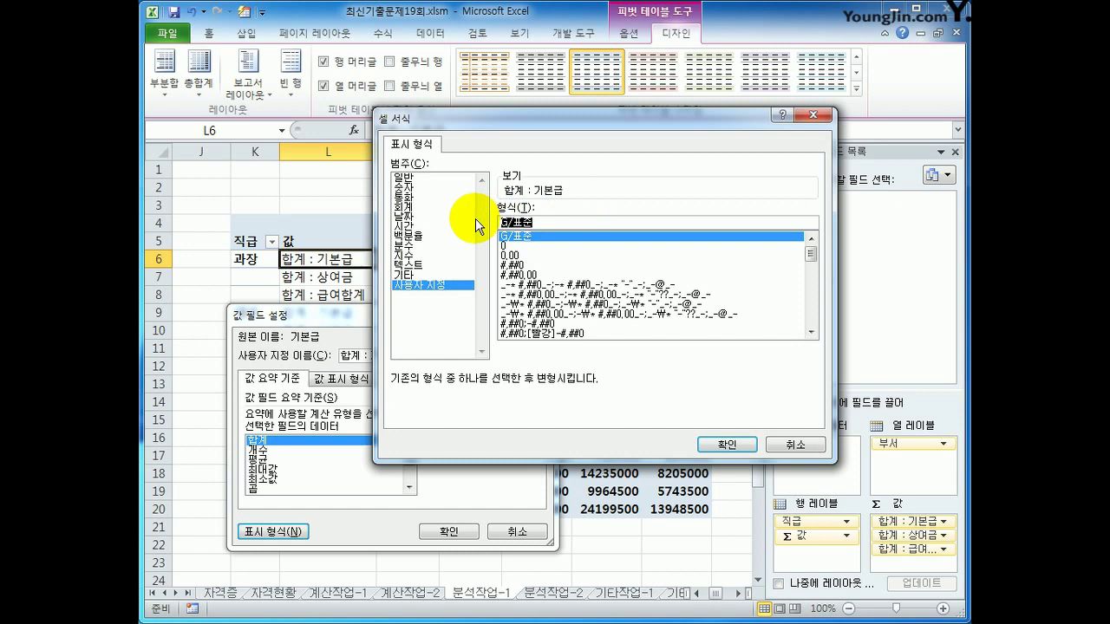
text(#)
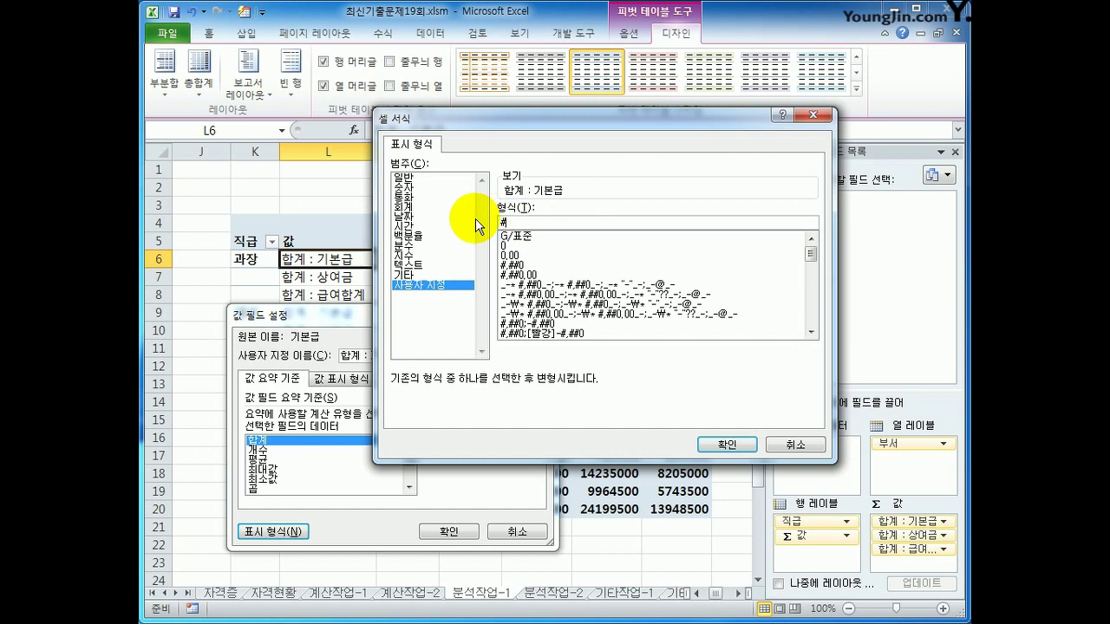
text(,###,)
click(757, 446)
click(457, 531)
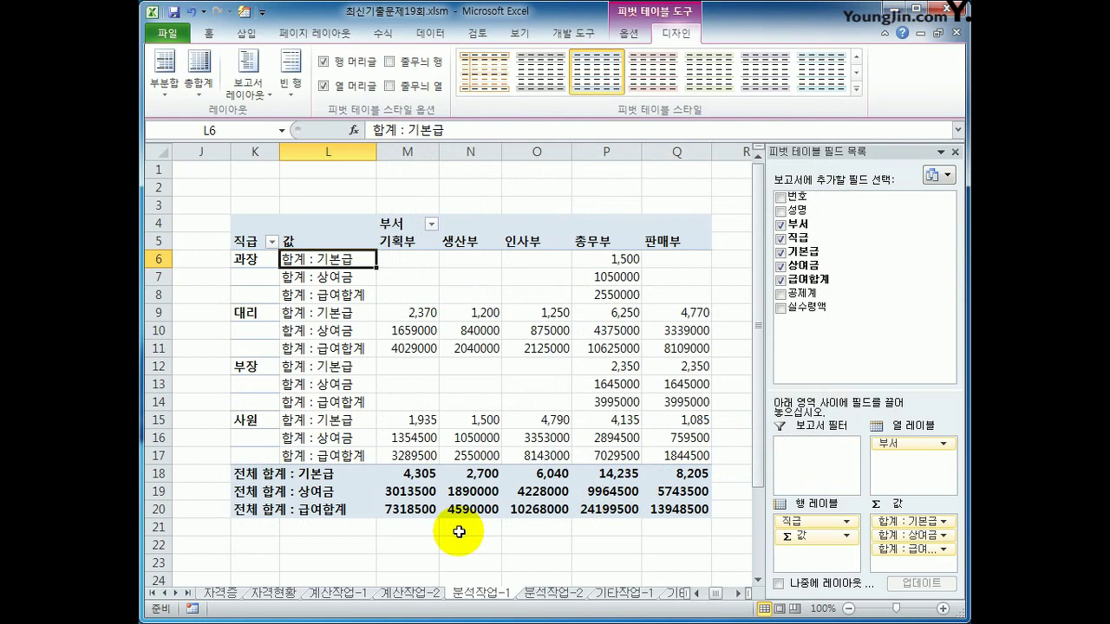
Step: Give the 합계 : 상여금 value field the custom number format #,###, through its value field settings
click(333, 278)
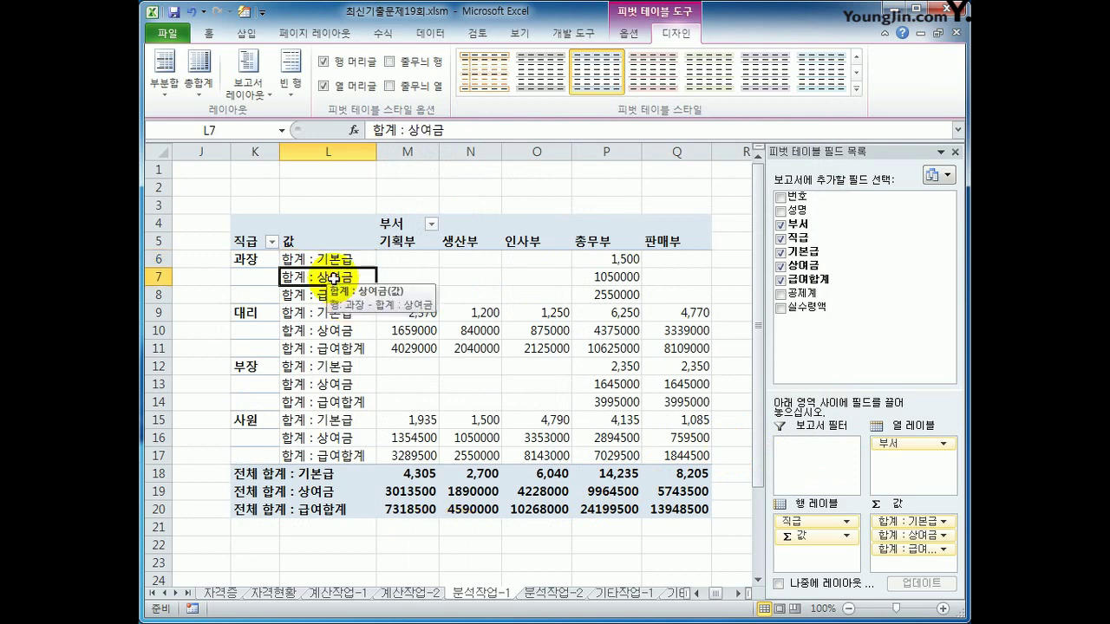
right_click(334, 279)
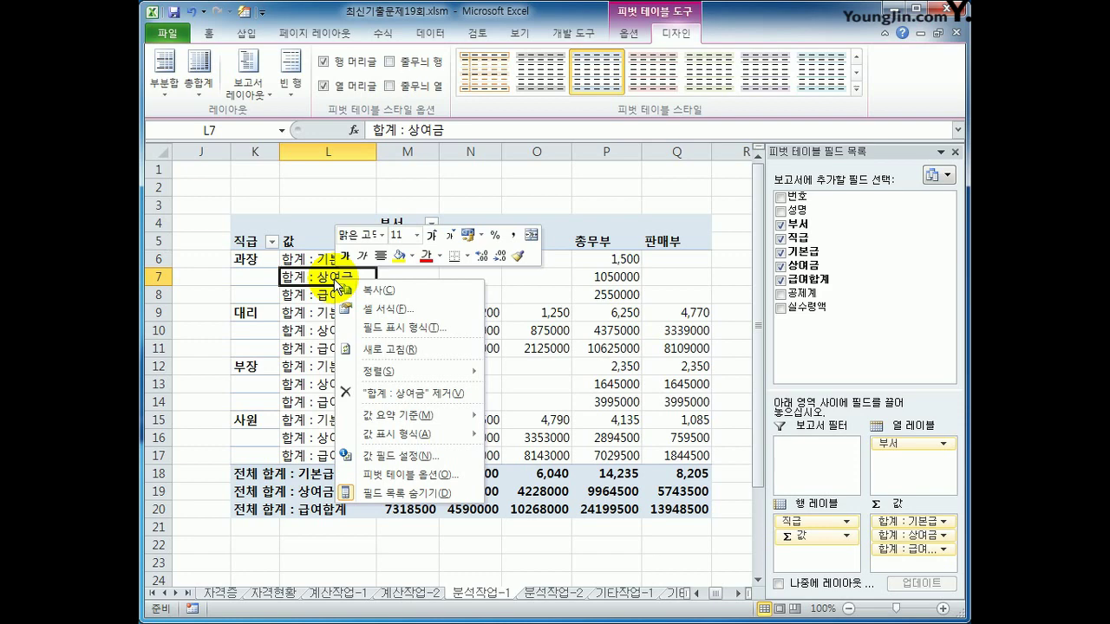
click(385, 456)
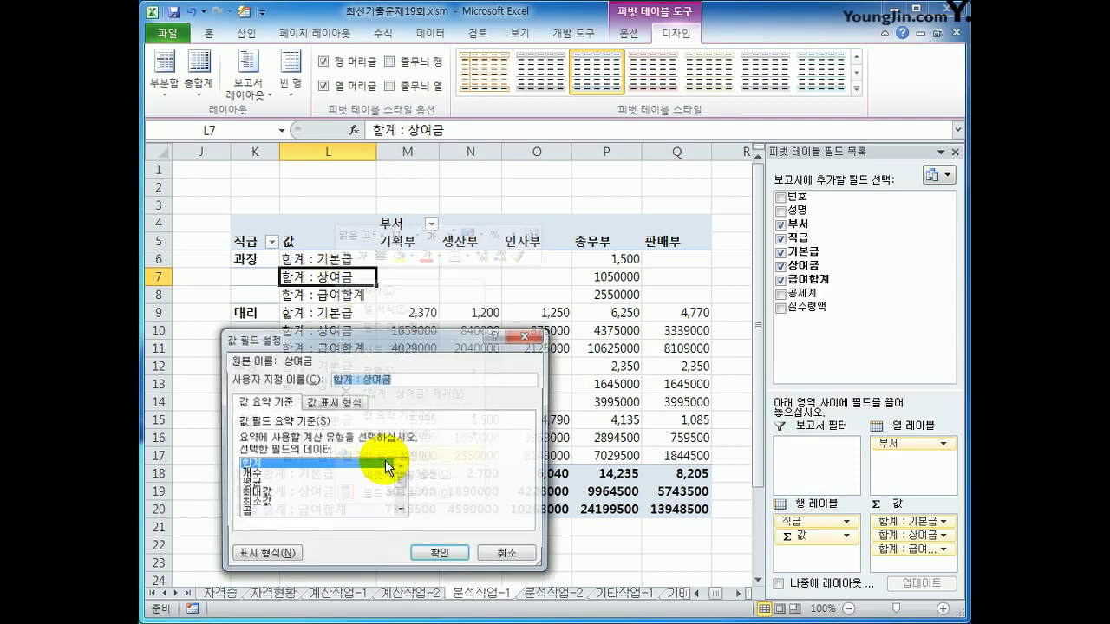
click(266, 555)
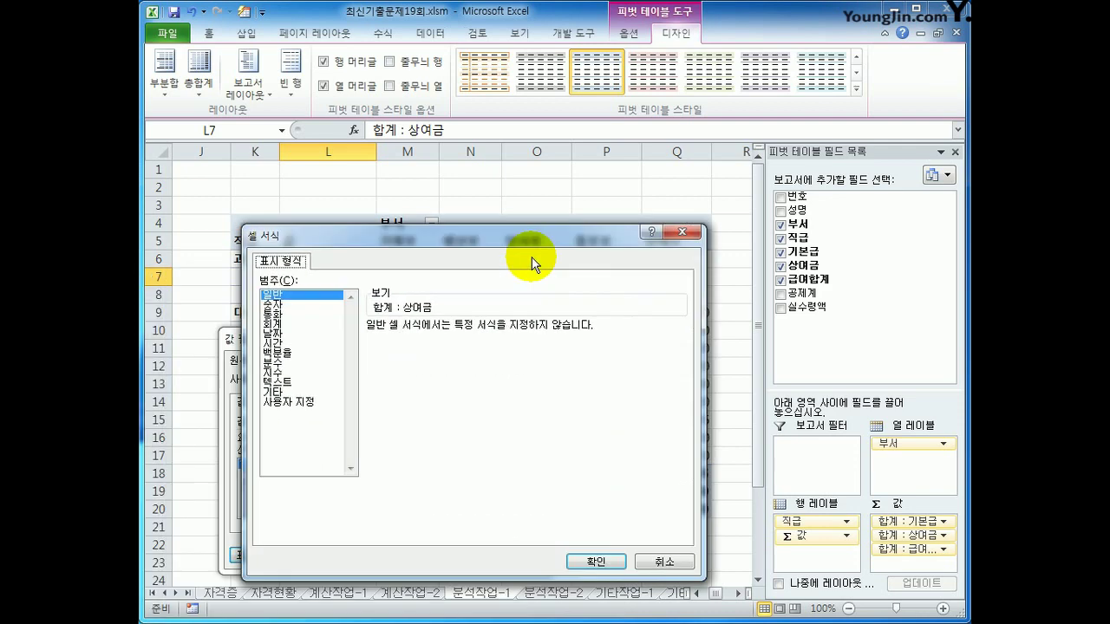
click(511, 302)
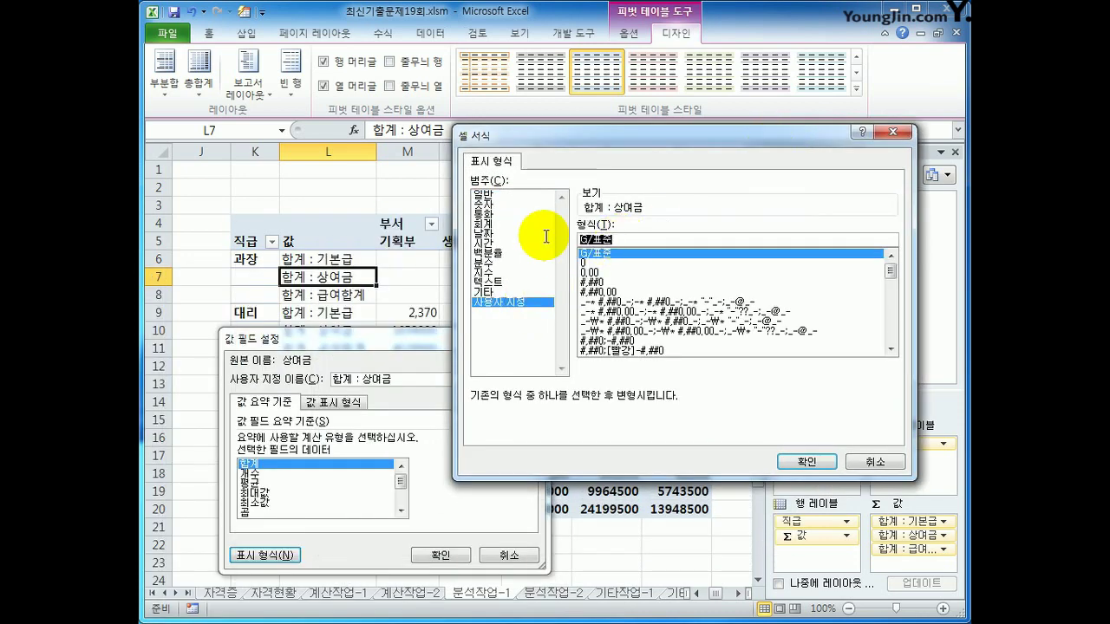
text(#,)
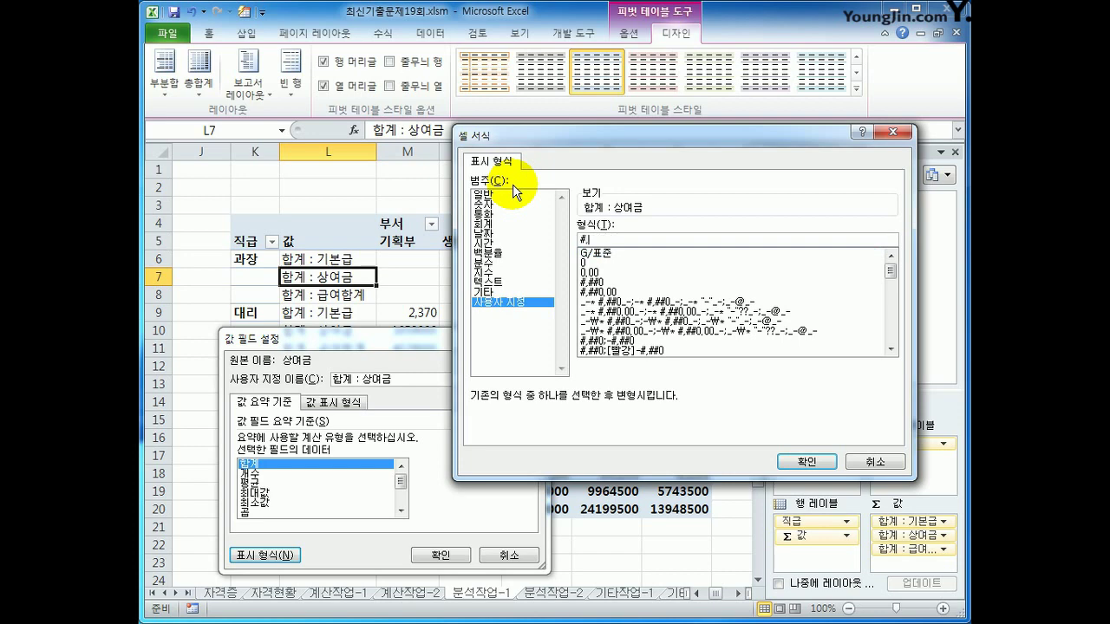
text(###,)
click(807, 461)
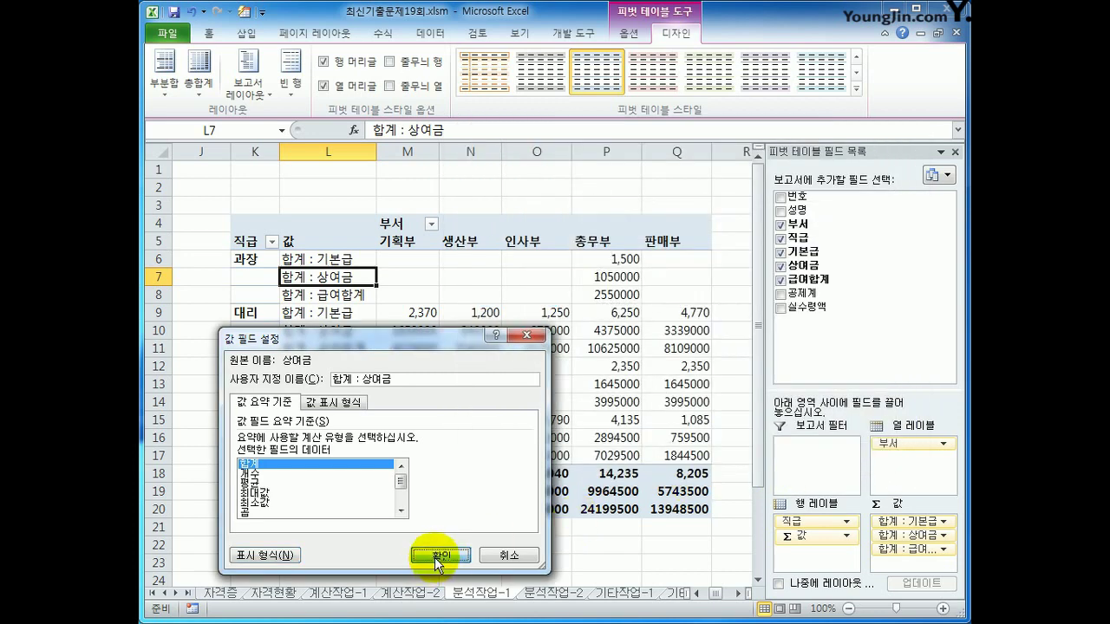
click(438, 555)
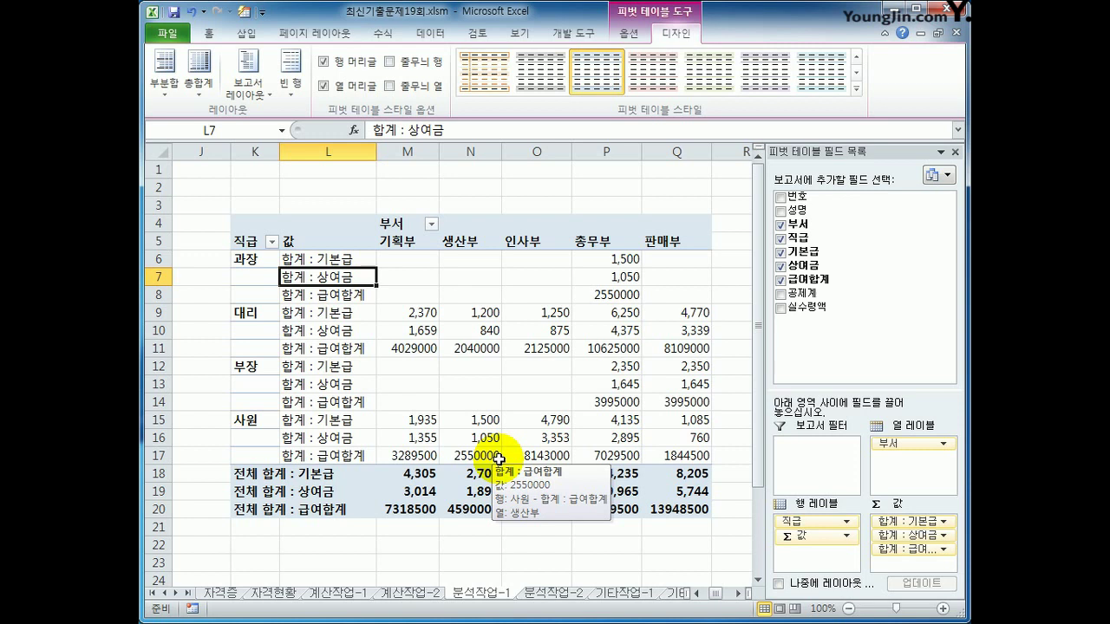
Step: Show the 합계 : 급여합계 value field as a percentage of the column total (열 합계 비율)
click(338, 296)
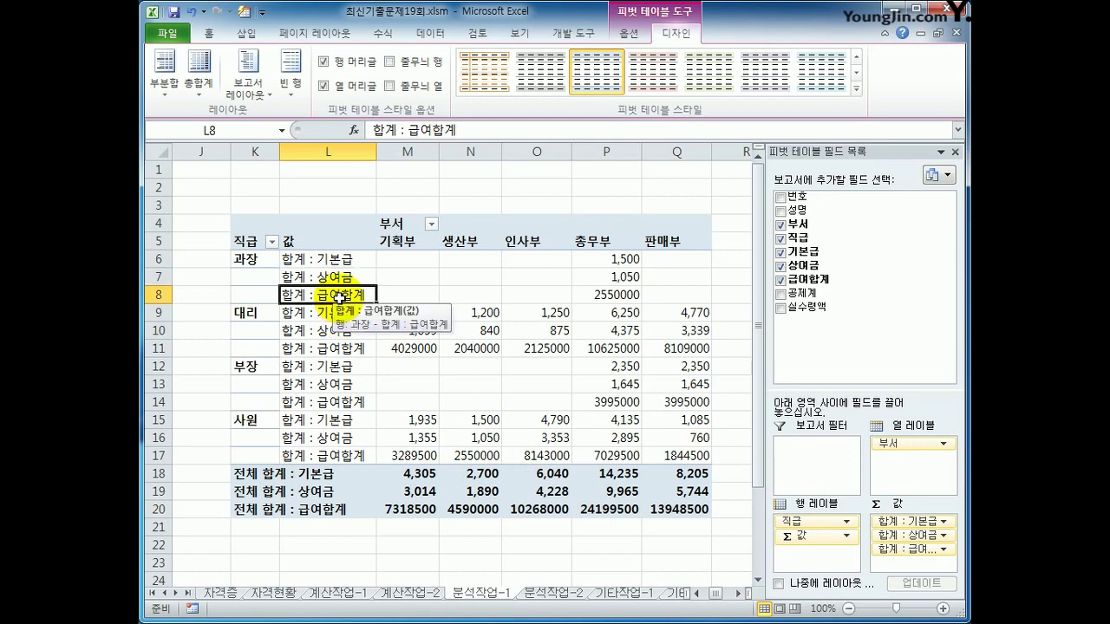
right_click(338, 296)
click(431, 477)
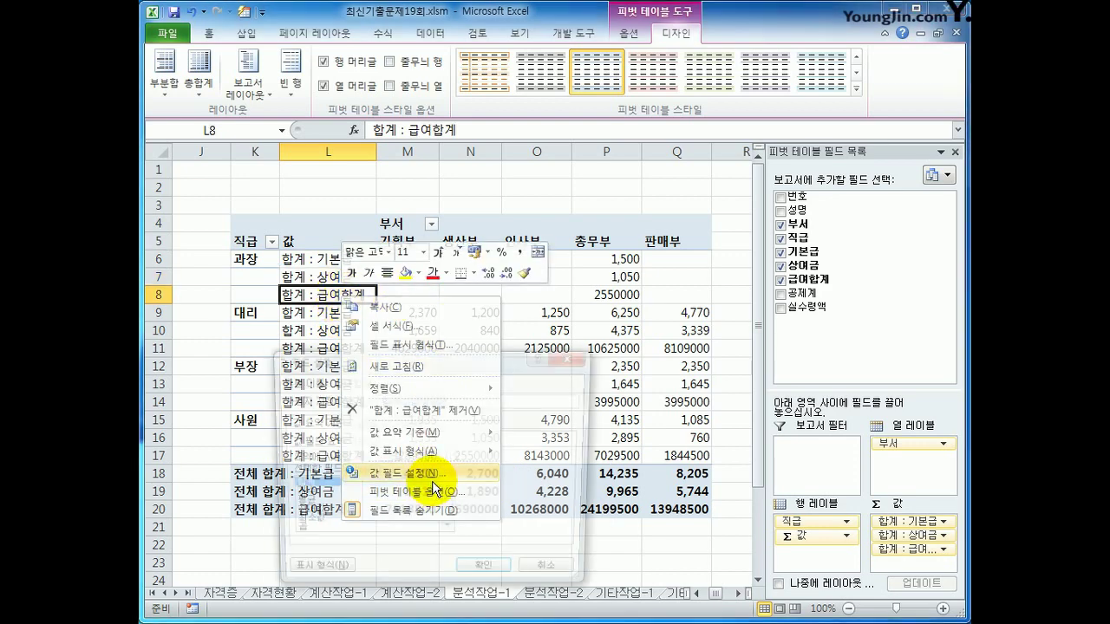
drag(459, 360, 706, 193)
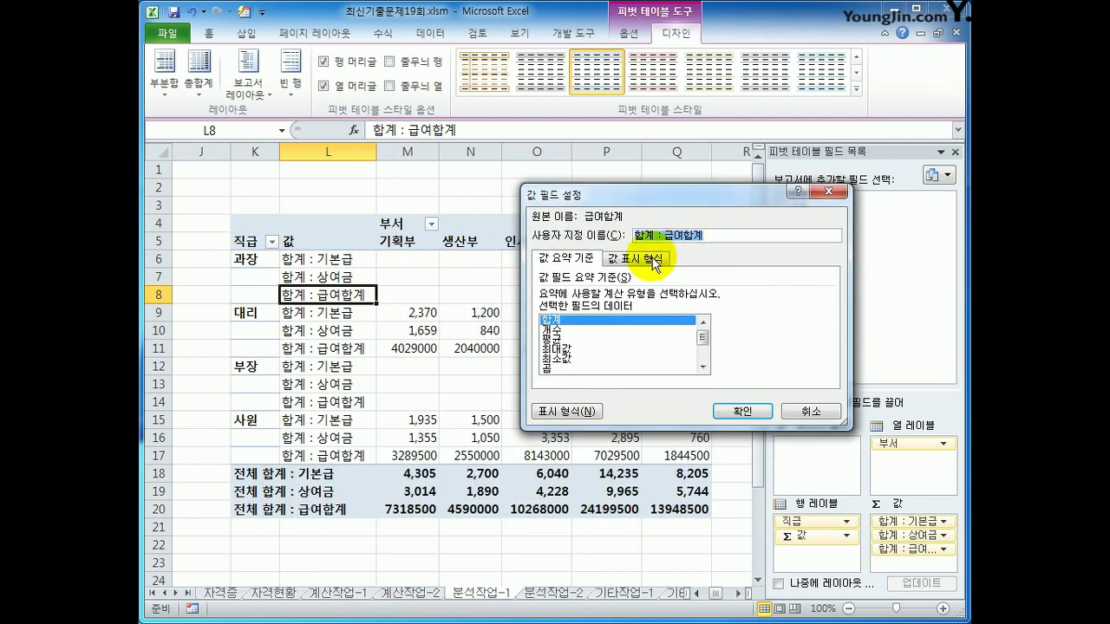
click(654, 259)
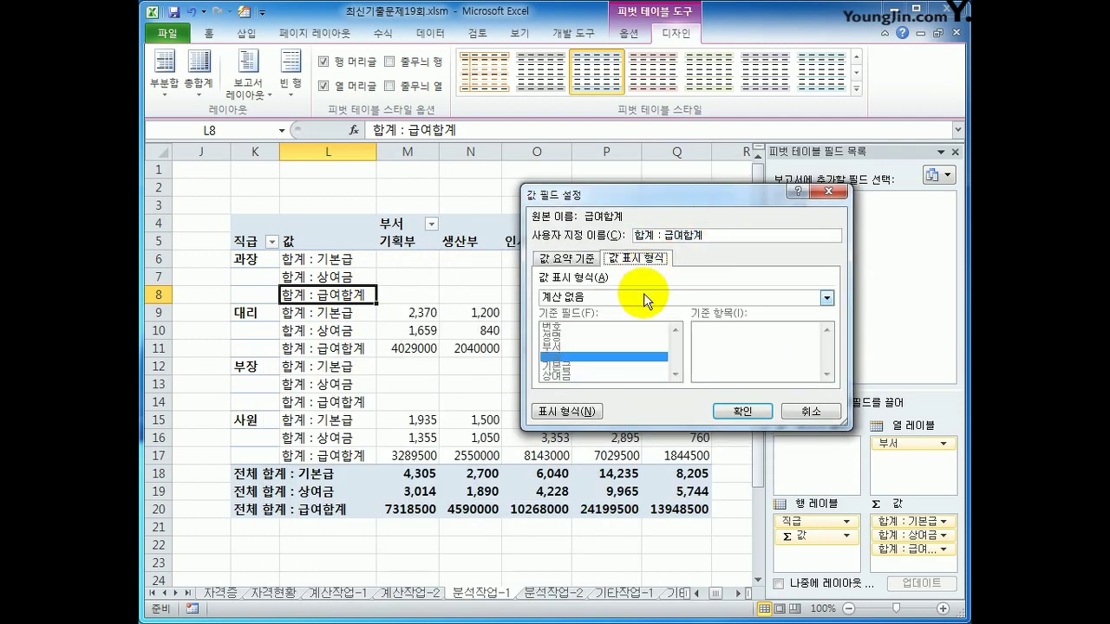
click(643, 294)
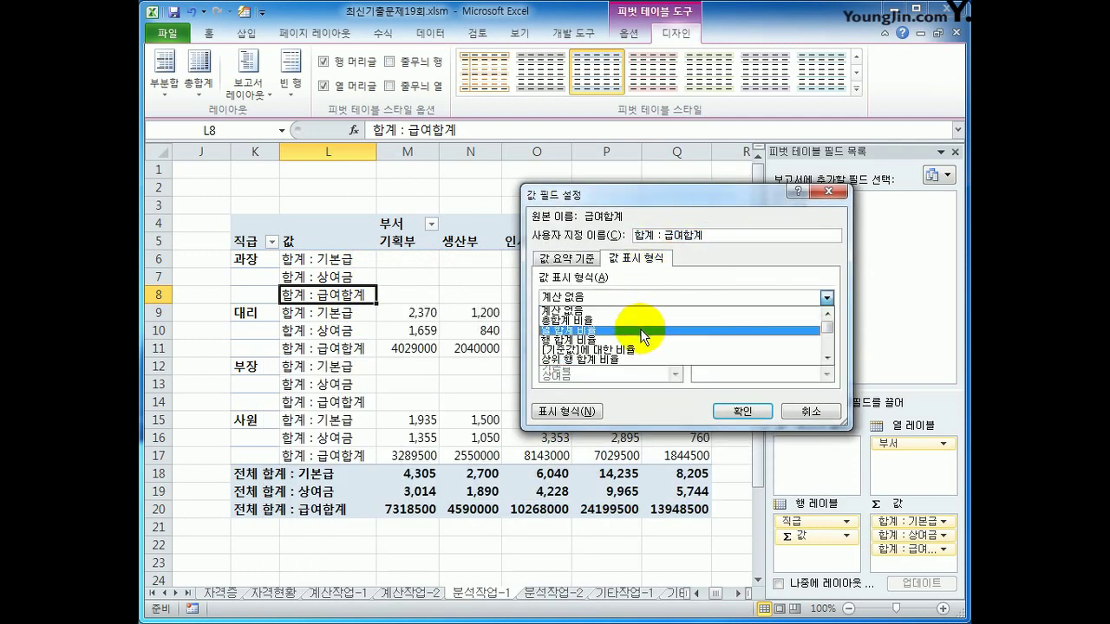
click(640, 330)
click(742, 411)
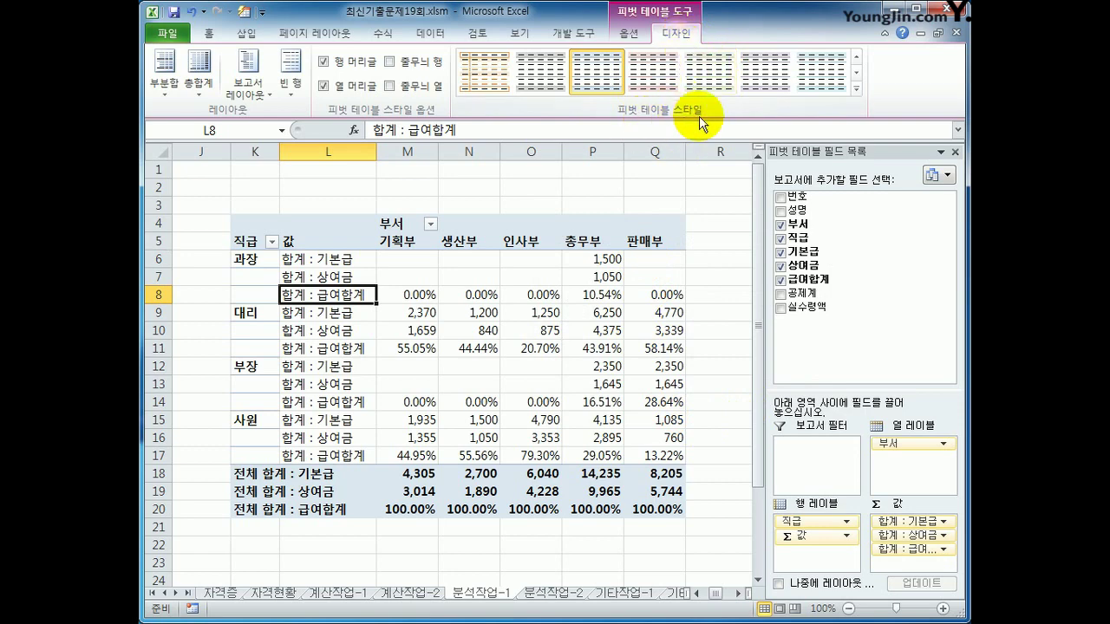
Step: Apply the grey light pivot style just before 피벗 스타일 밝게 16 and turn on banded columns (줄무늬 열)
click(856, 88)
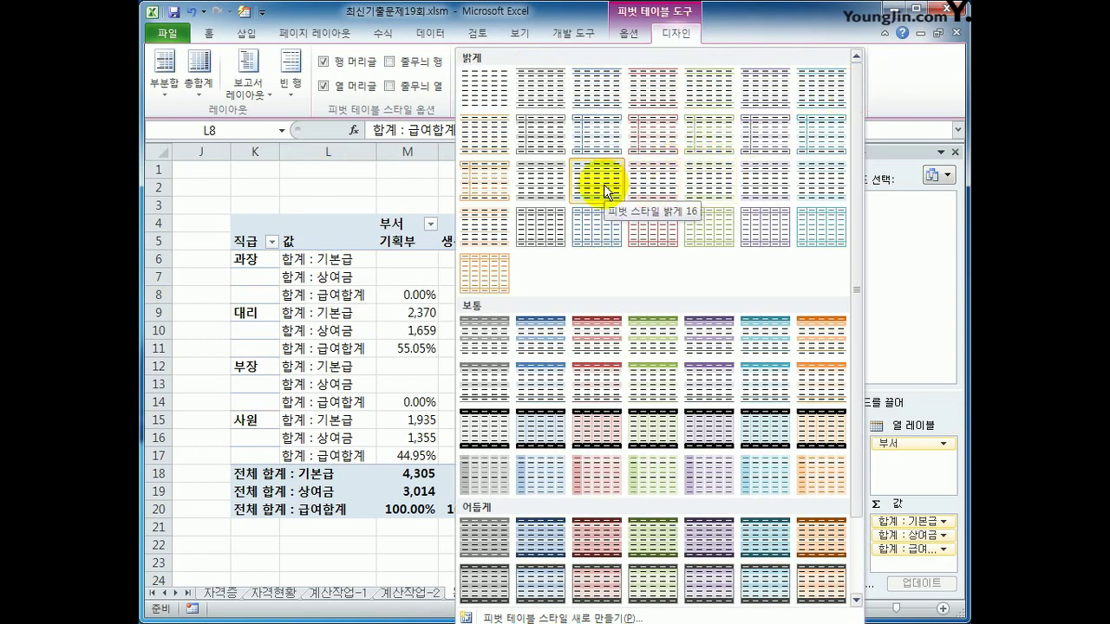
click(532, 189)
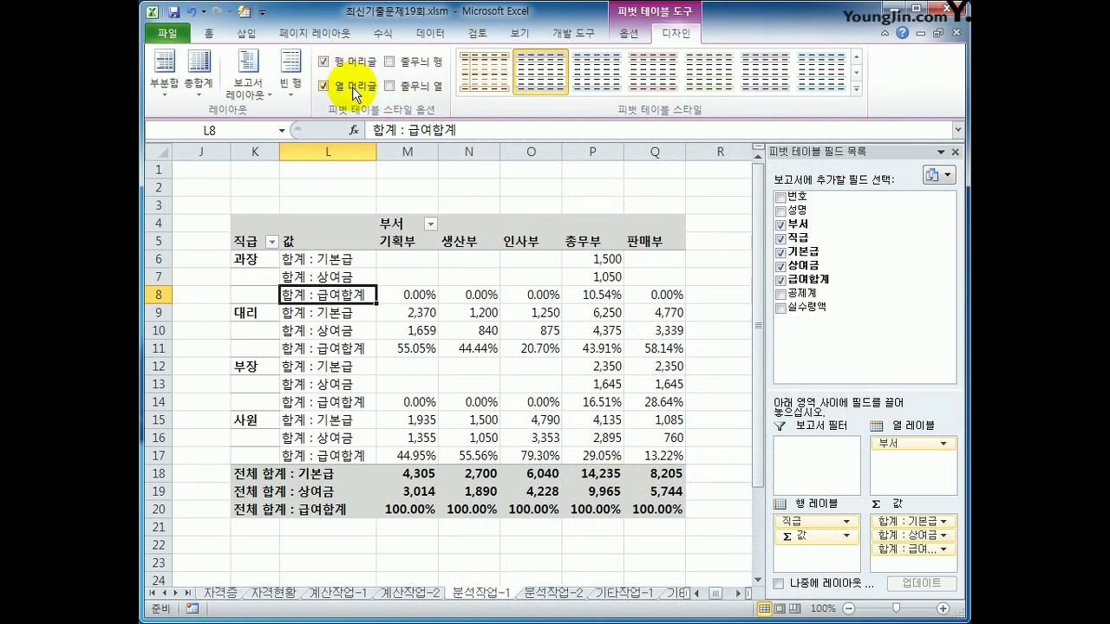
click(392, 87)
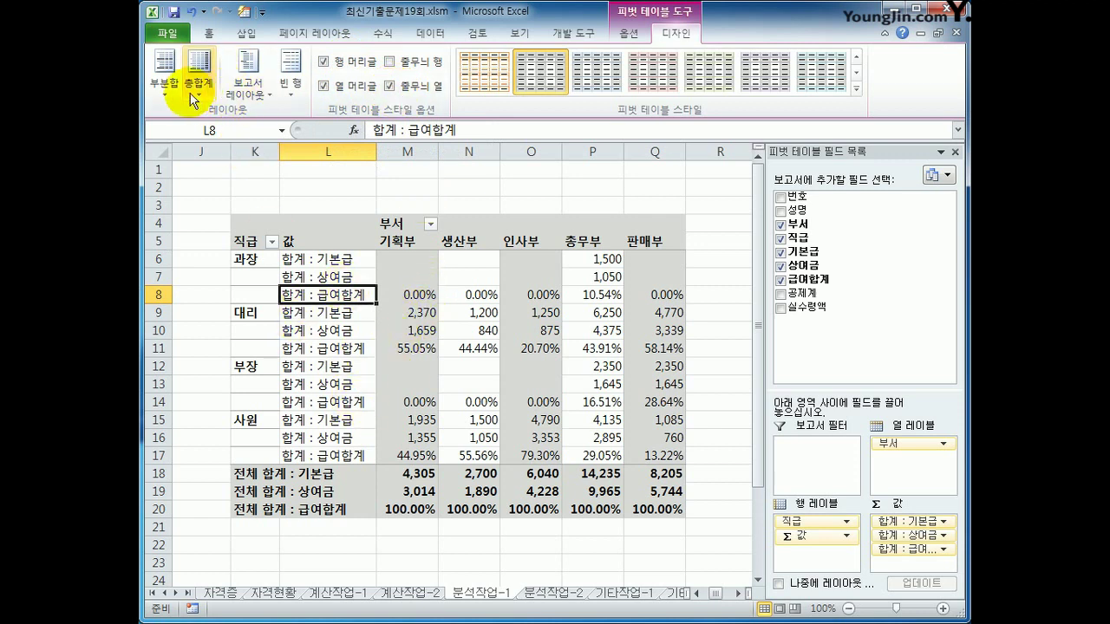
Step: Reapply the tabular form report layout and select the value labels in L6:L17 of the pivot table
click(248, 85)
click(280, 208)
click(374, 324)
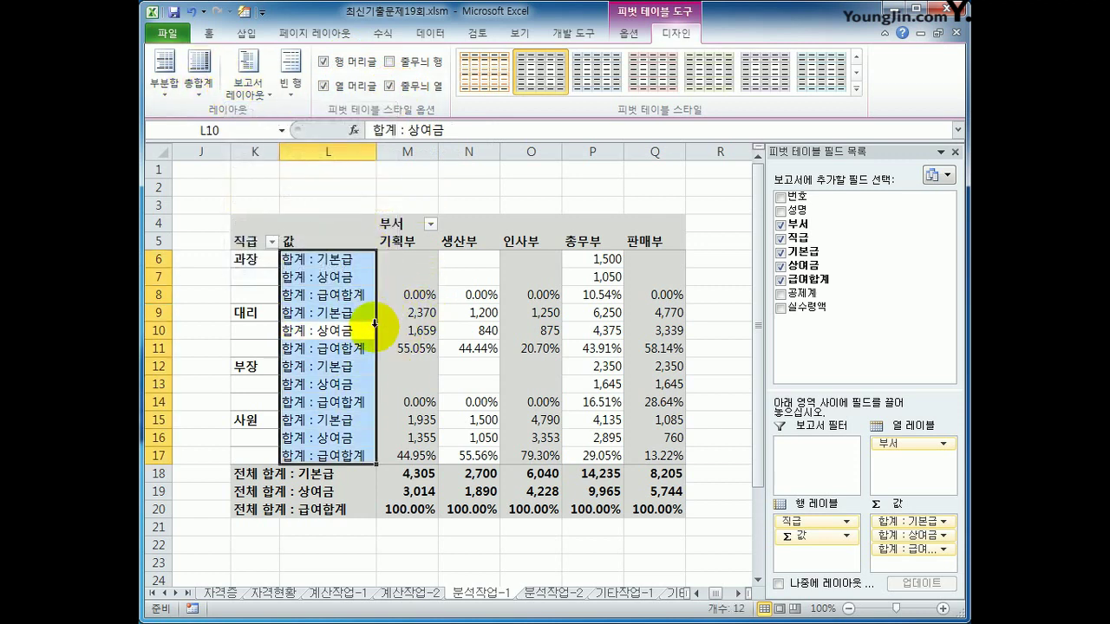
Step: AutoFit the width of column K in the pivot table and deselect the pivot table
click(469, 371)
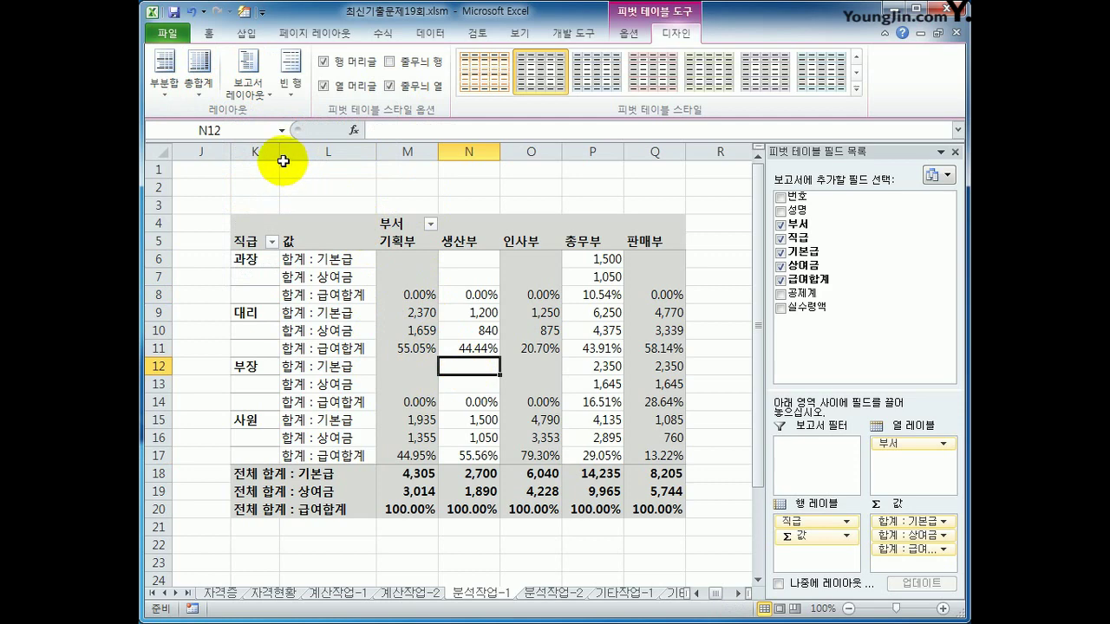
double_click(279, 152)
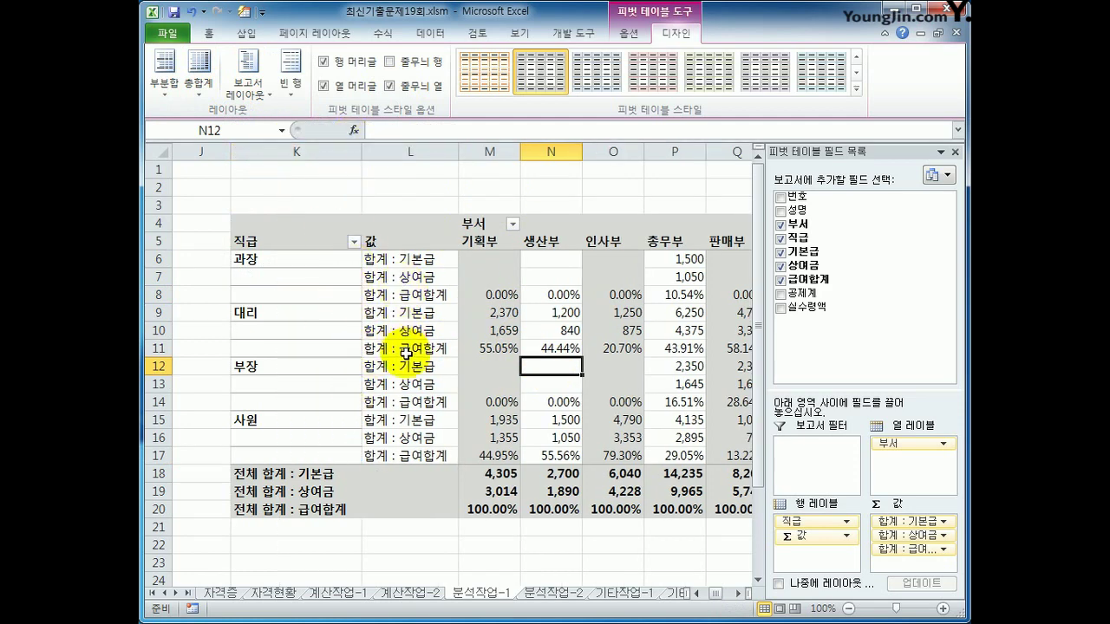
click(622, 545)
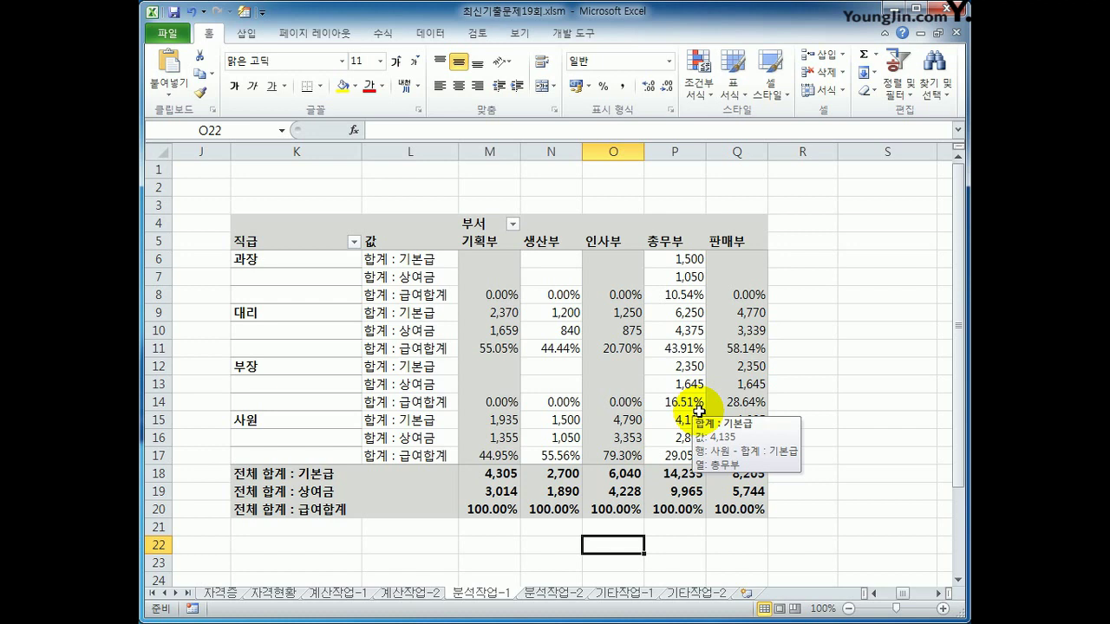
Step: Start recording a macro named 통합 on the 분석작업-2 sheet, stored in the current workbook
click(555, 594)
click(559, 490)
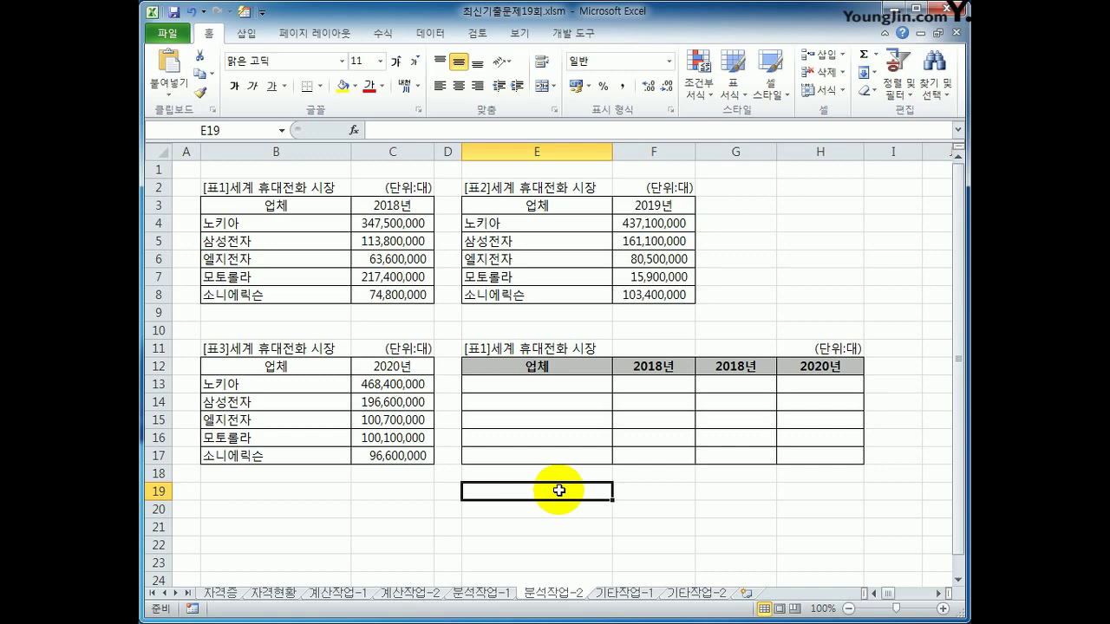
click(573, 32)
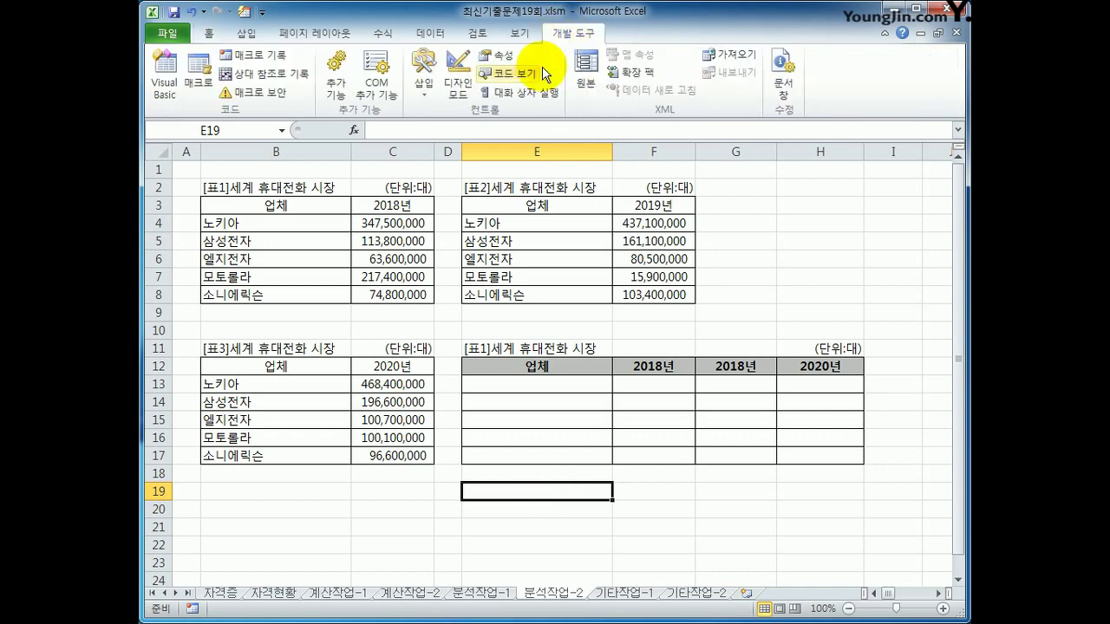
click(260, 55)
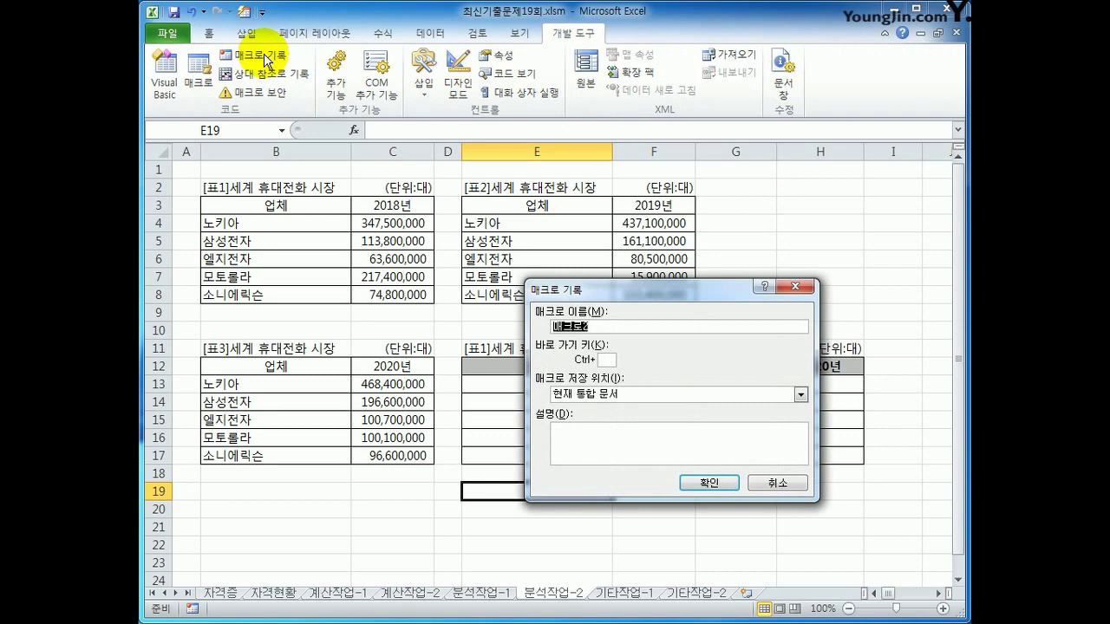
text(통합)
click(707, 483)
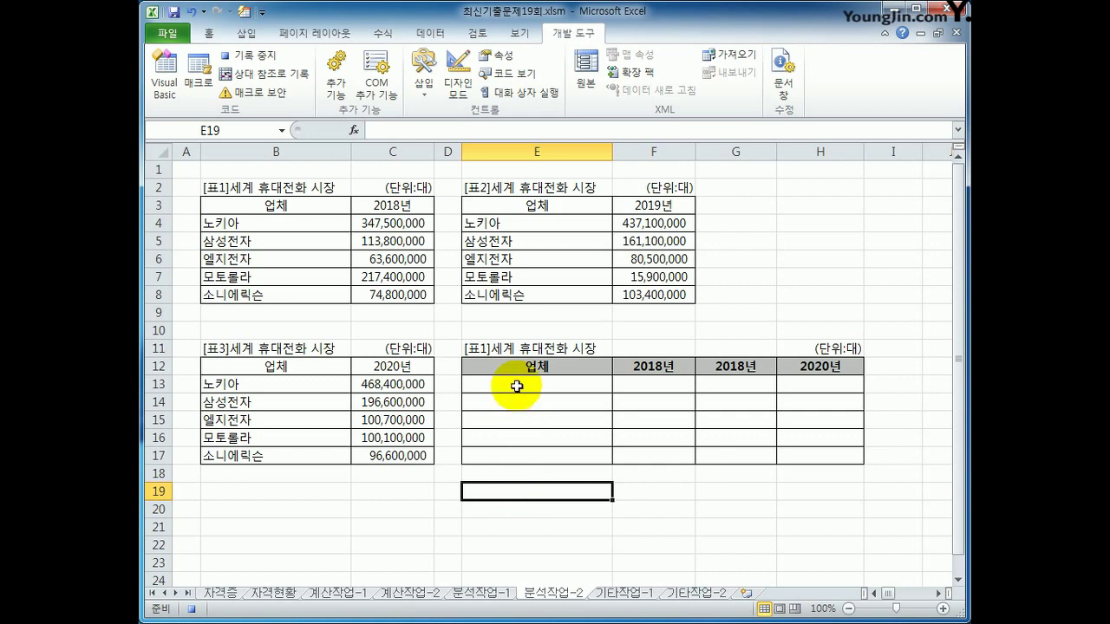
Step: Set up a 합계 consolidation into E12:H17 with B3:C8, E3:F8 and B12:C17 as its reference ranges
drag(508, 367, 835, 462)
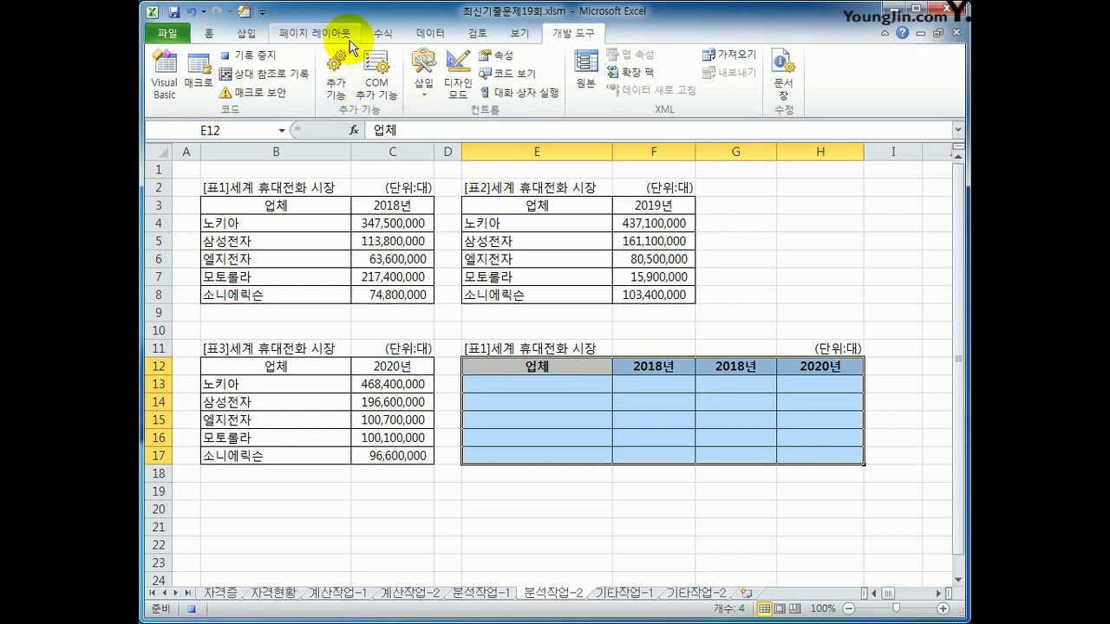
click(418, 34)
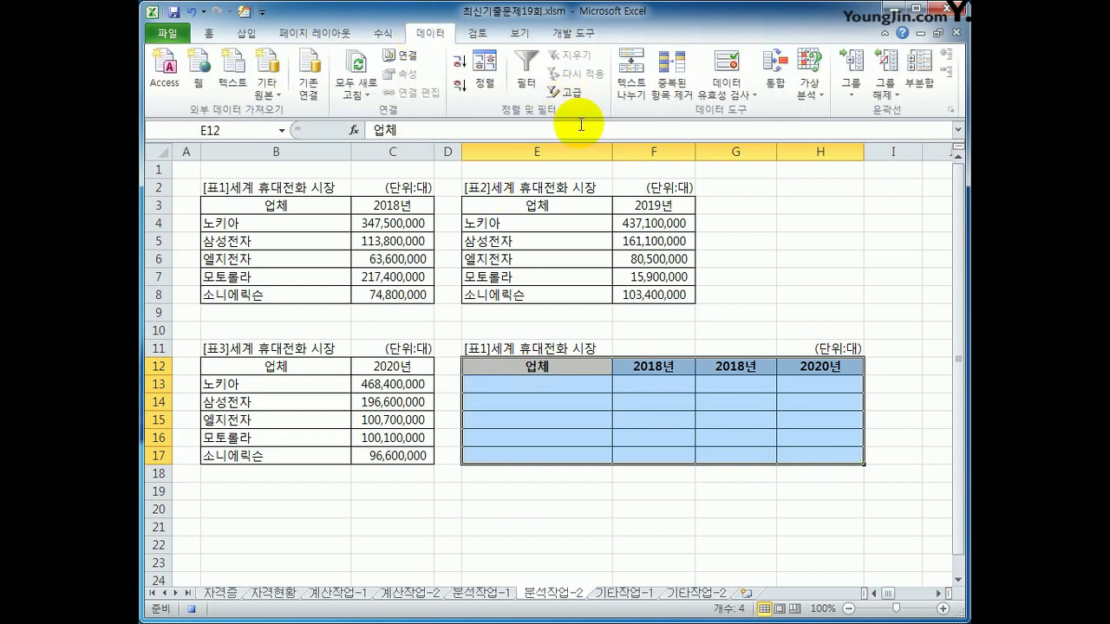
click(774, 77)
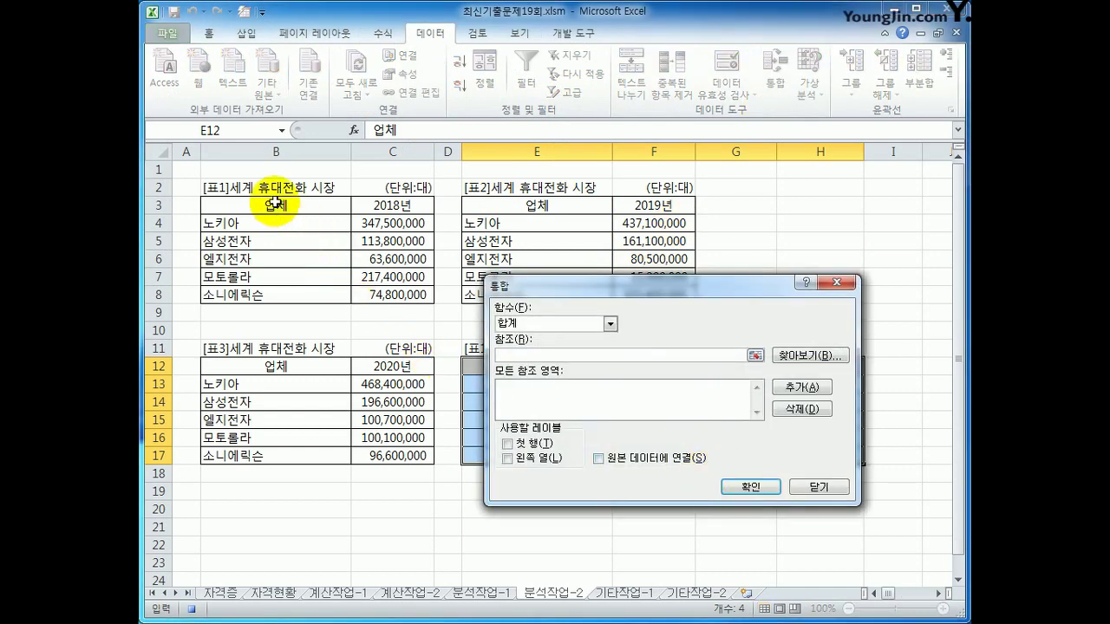
drag(310, 204, 383, 291)
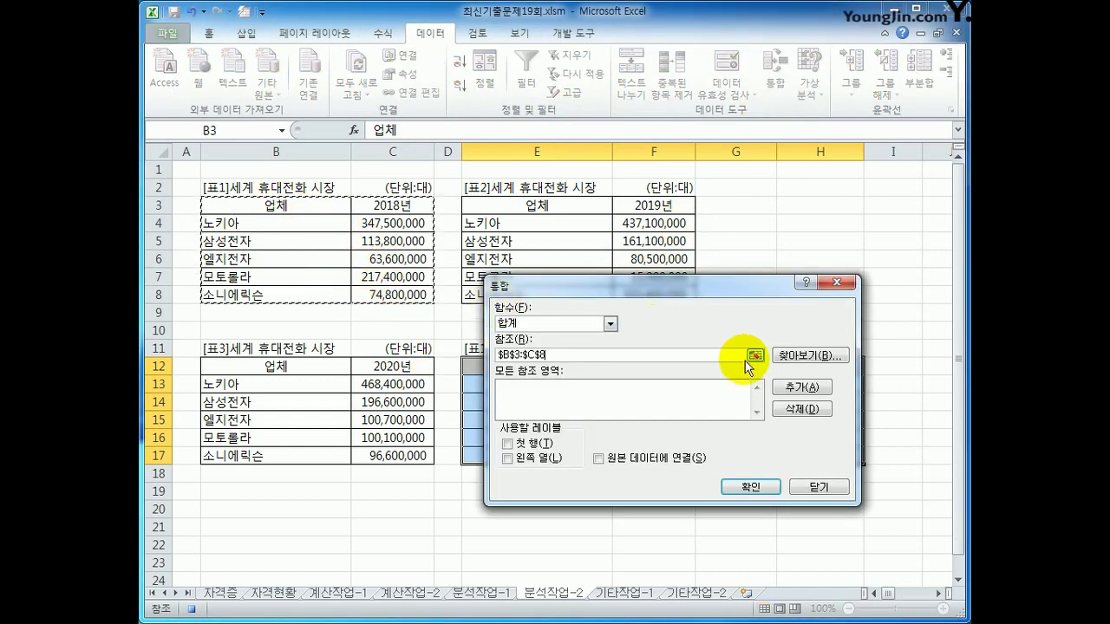
click(791, 387)
drag(499, 203, 659, 294)
click(794, 390)
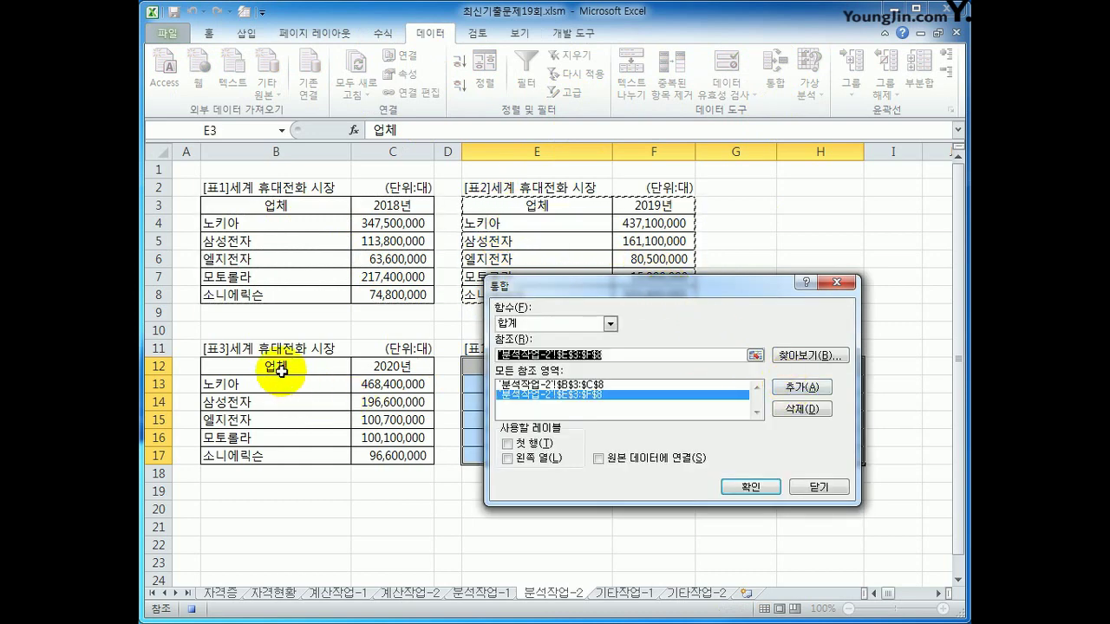
drag(279, 368, 405, 449)
click(794, 387)
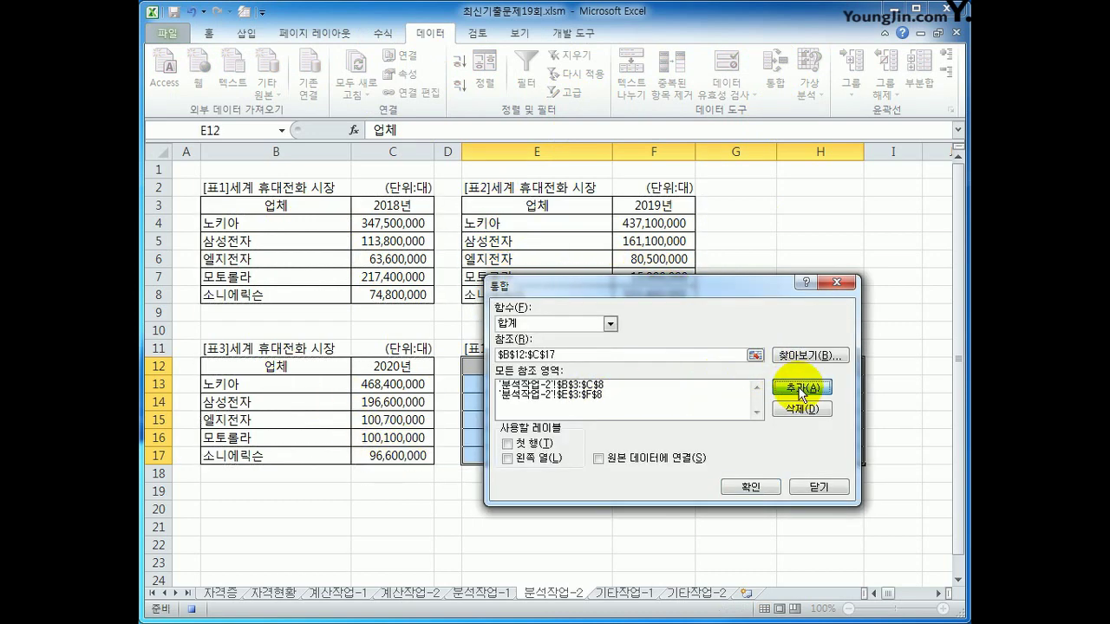
Step: Use both the top row (첫 행) and left column (왼쪽 열) as labels and run the consolidation
click(525, 444)
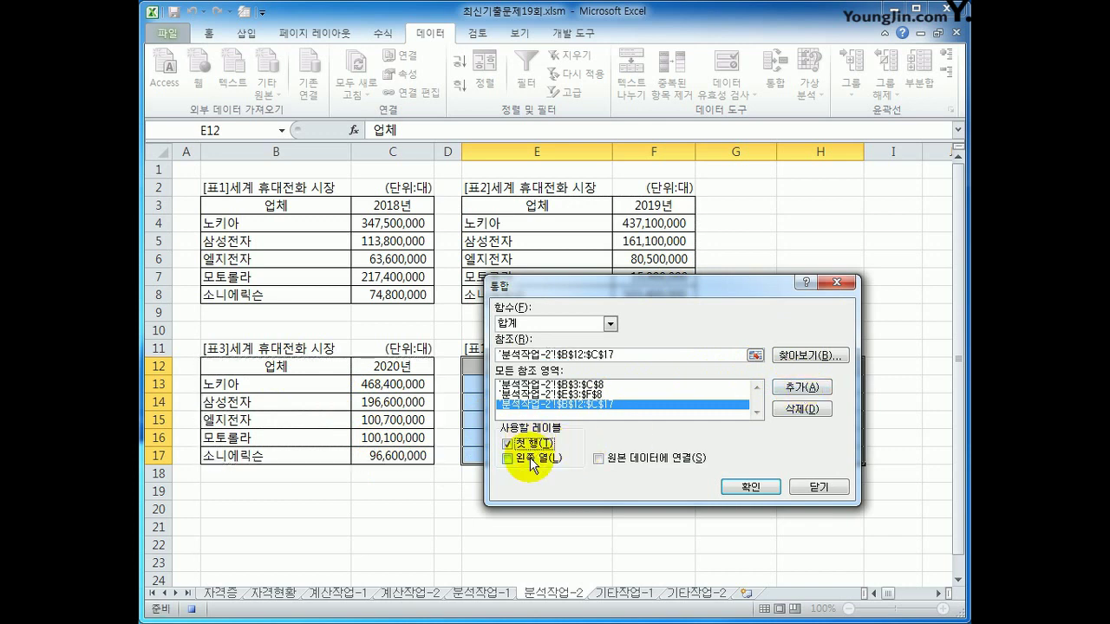
click(531, 460)
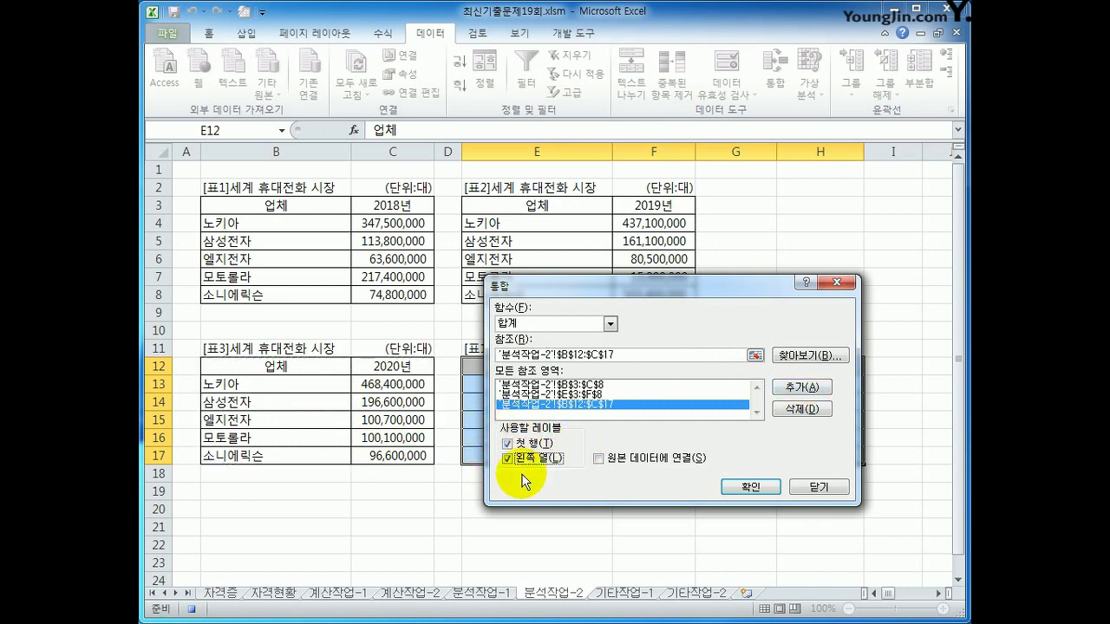
click(753, 491)
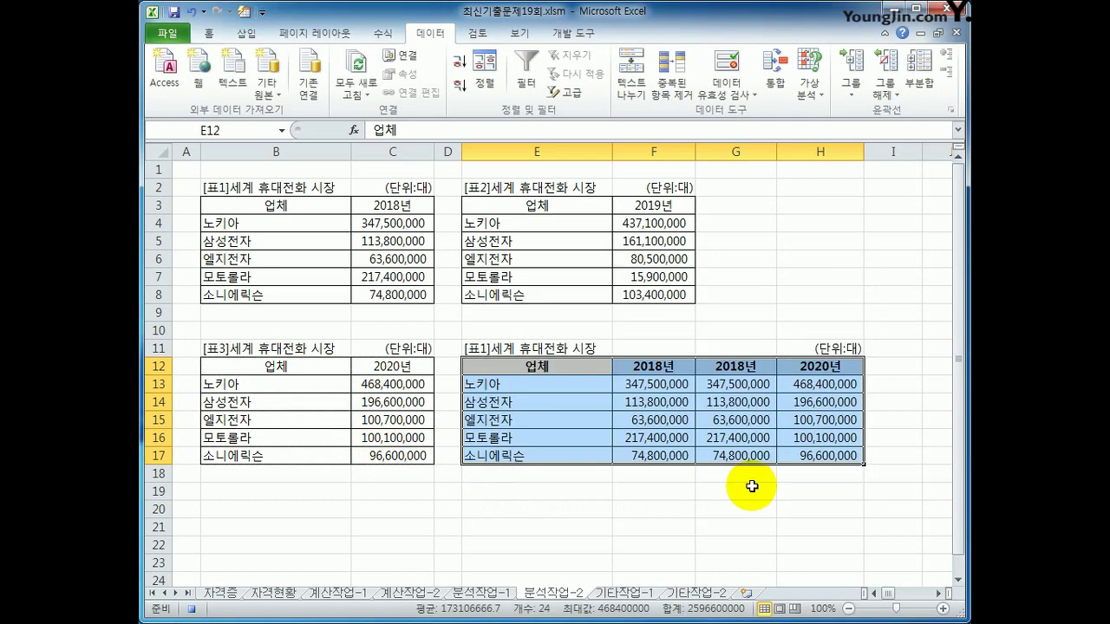
Step: Select cell H17 and stop recording the 통합 macro
click(847, 458)
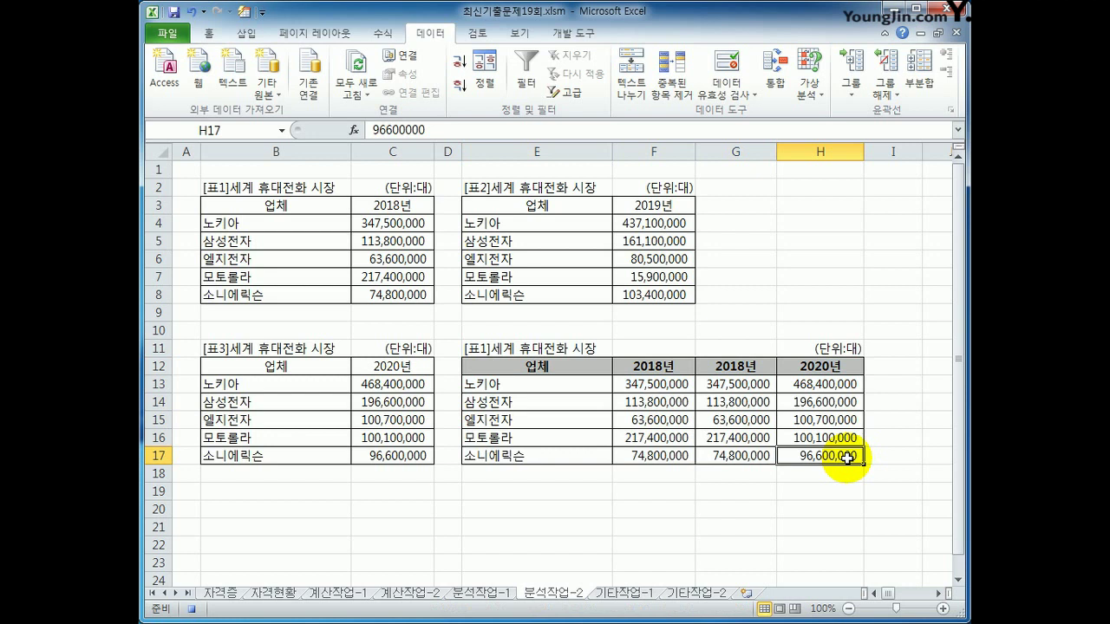
click(596, 27)
click(247, 55)
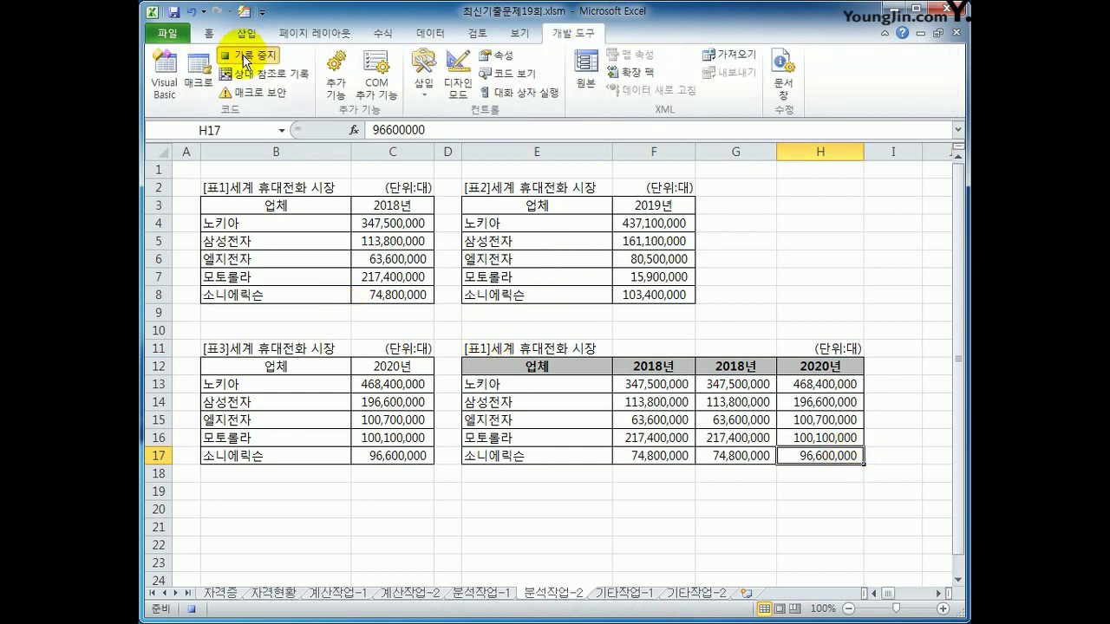
click(808, 555)
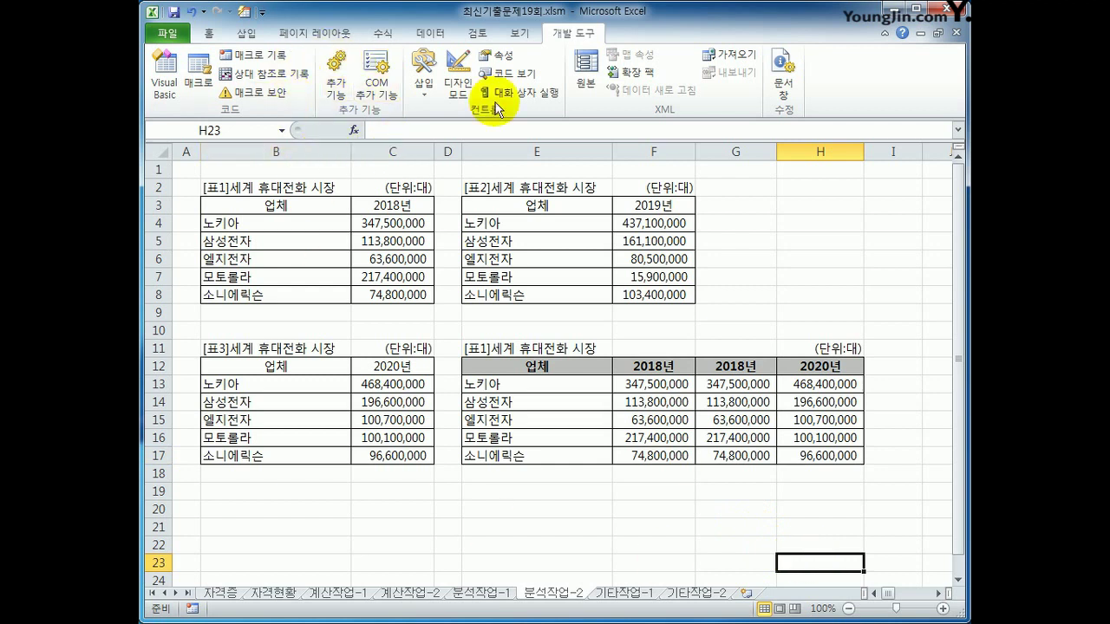
Step: Insert a form control button over H4:H5, assign the 통합 macro to it and label it 통합
click(424, 76)
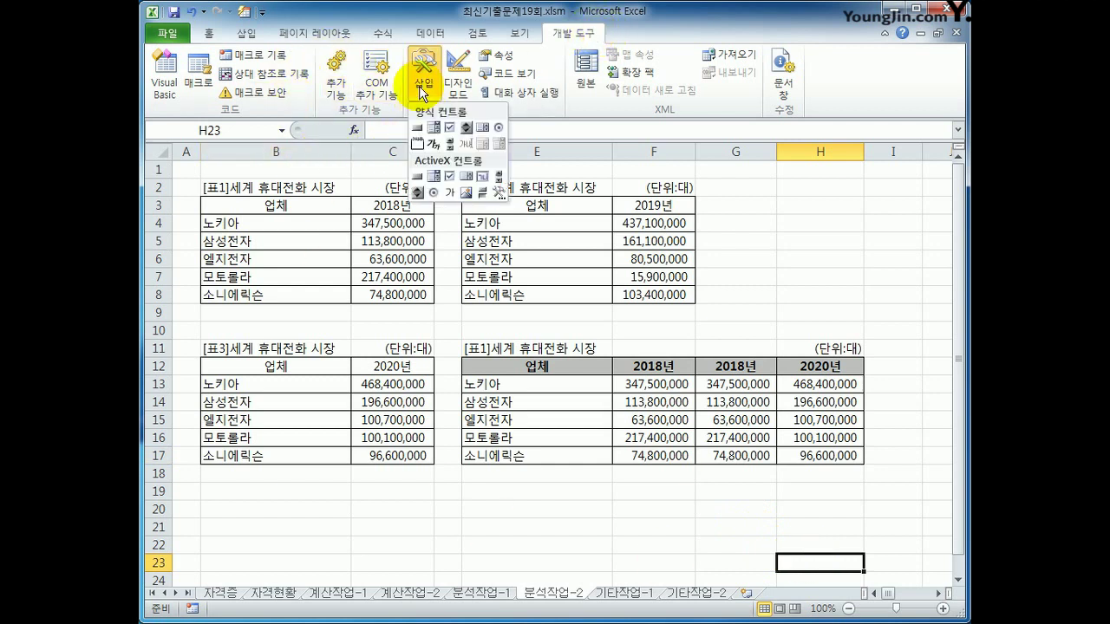
click(417, 129)
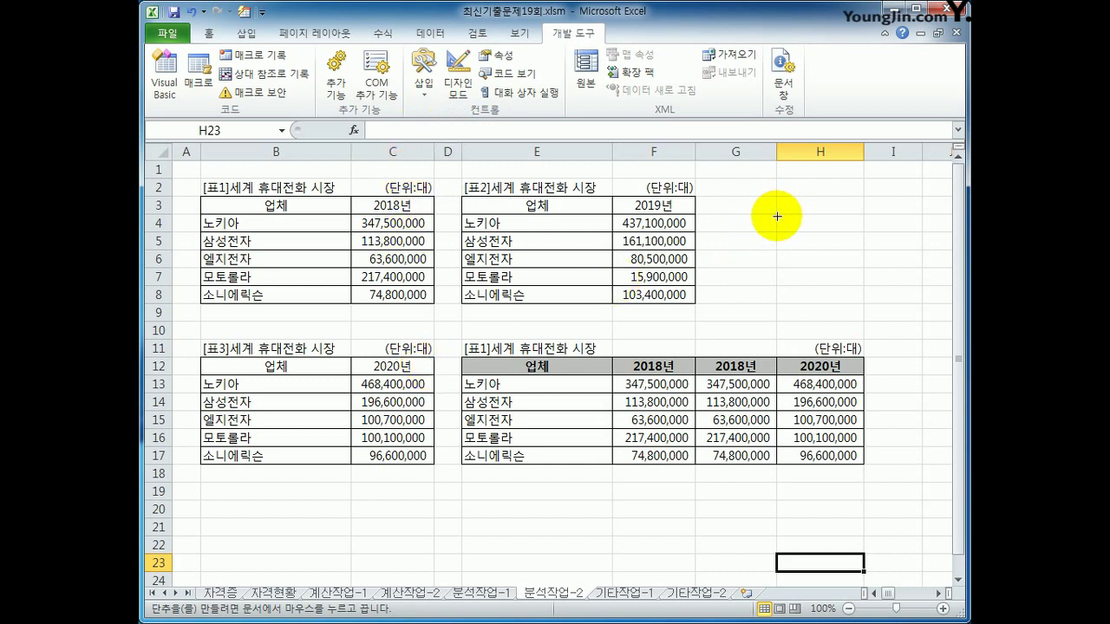
click(812, 243)
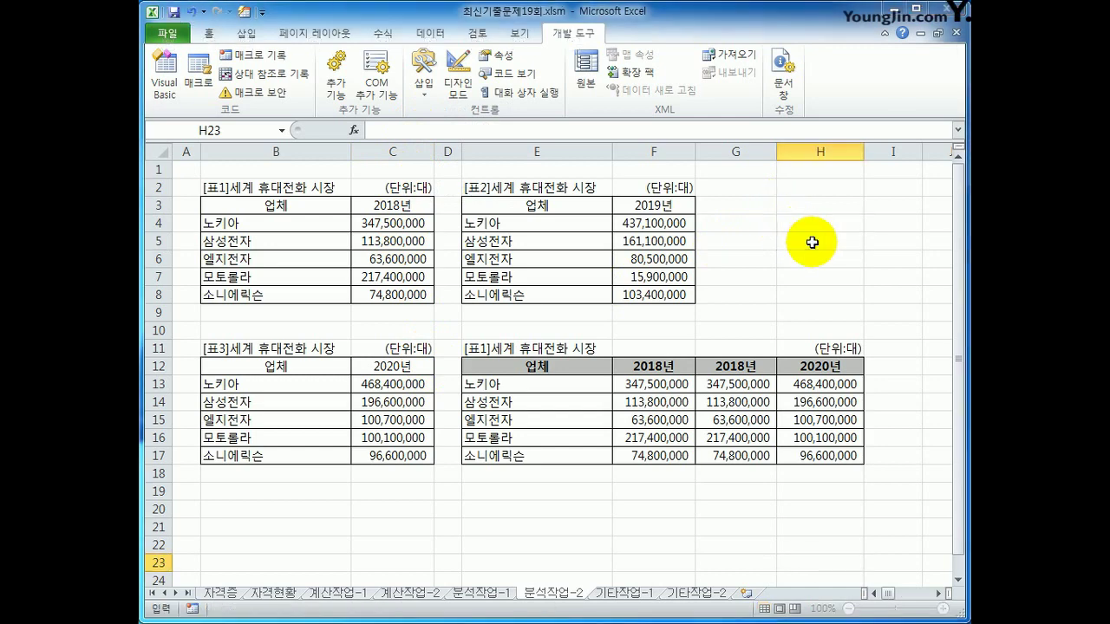
mouse_move(744, 207)
mouse_down()
mouse_move(577, 223)
mouse_move(556, 188)
mouse_up()
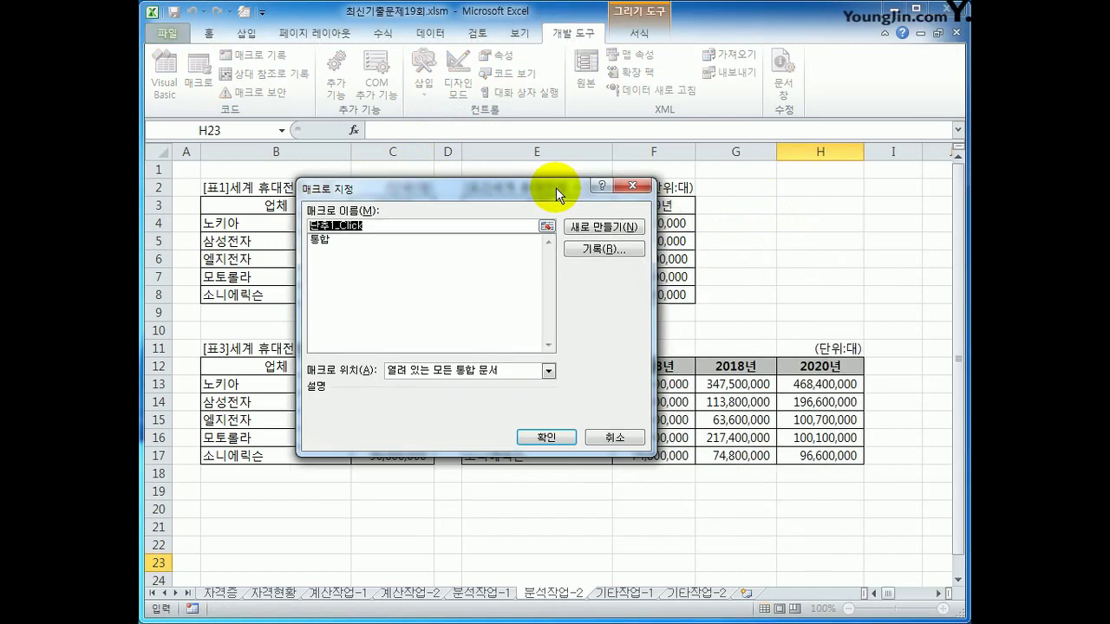
click(335, 243)
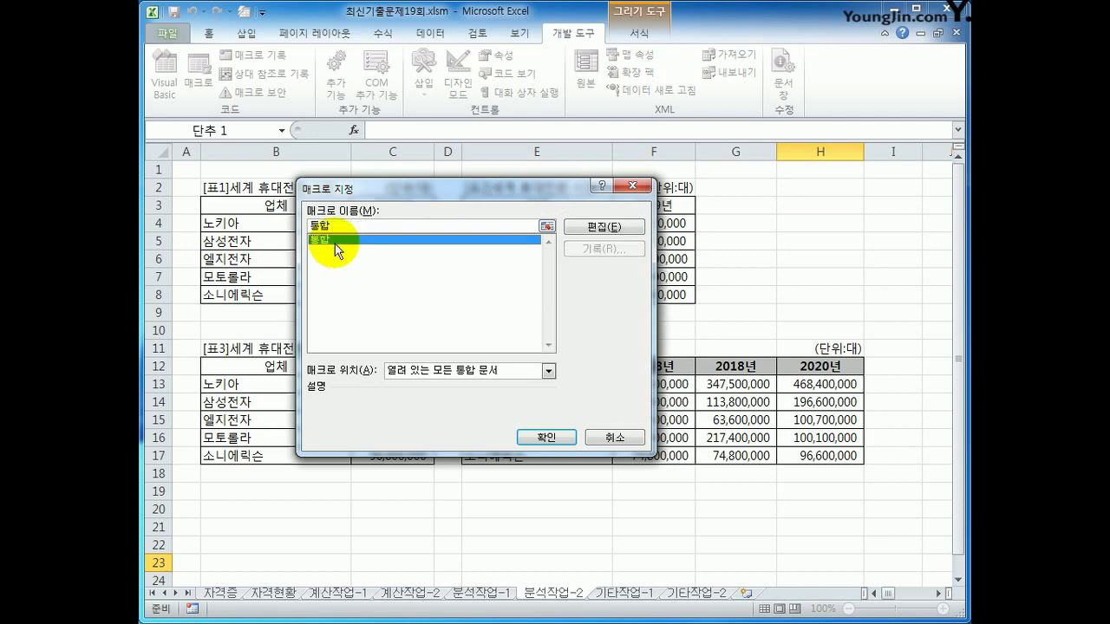
click(541, 439)
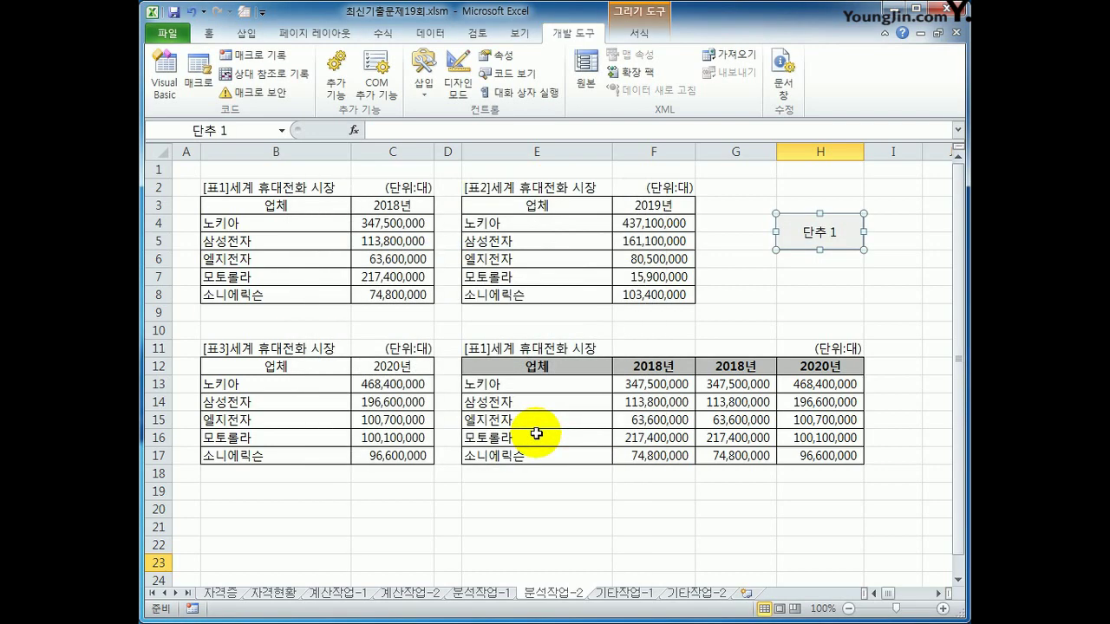
text(통합)
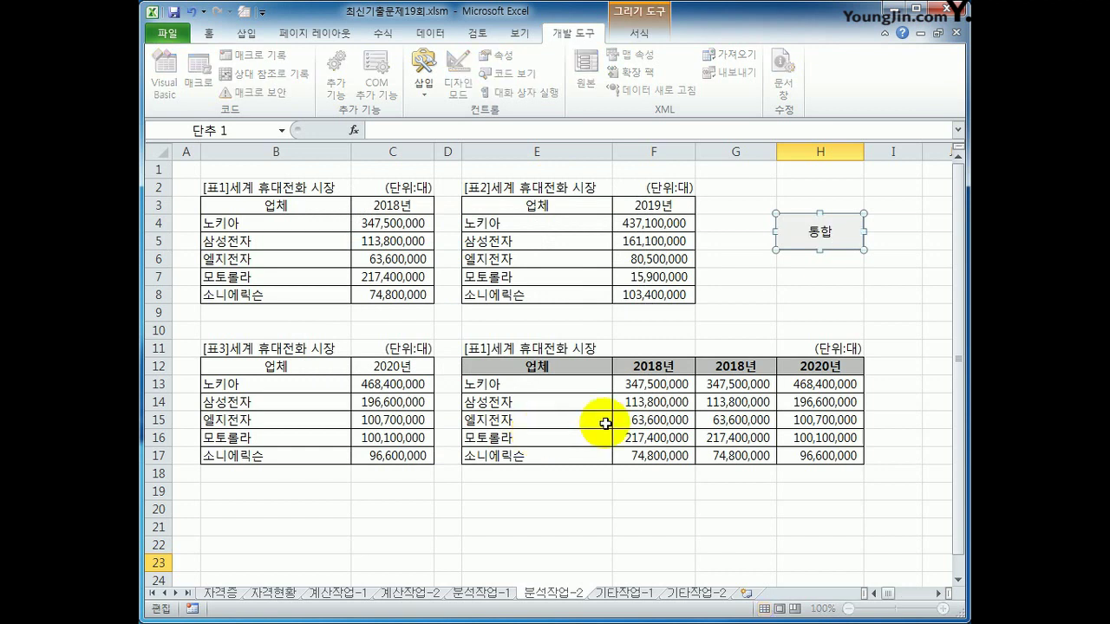
Step: Clear the consolidated figures in F13:H17 and test the 통합 button by refilling the table with it
drag(650, 385, 784, 457)
key(Delete)
click(778, 517)
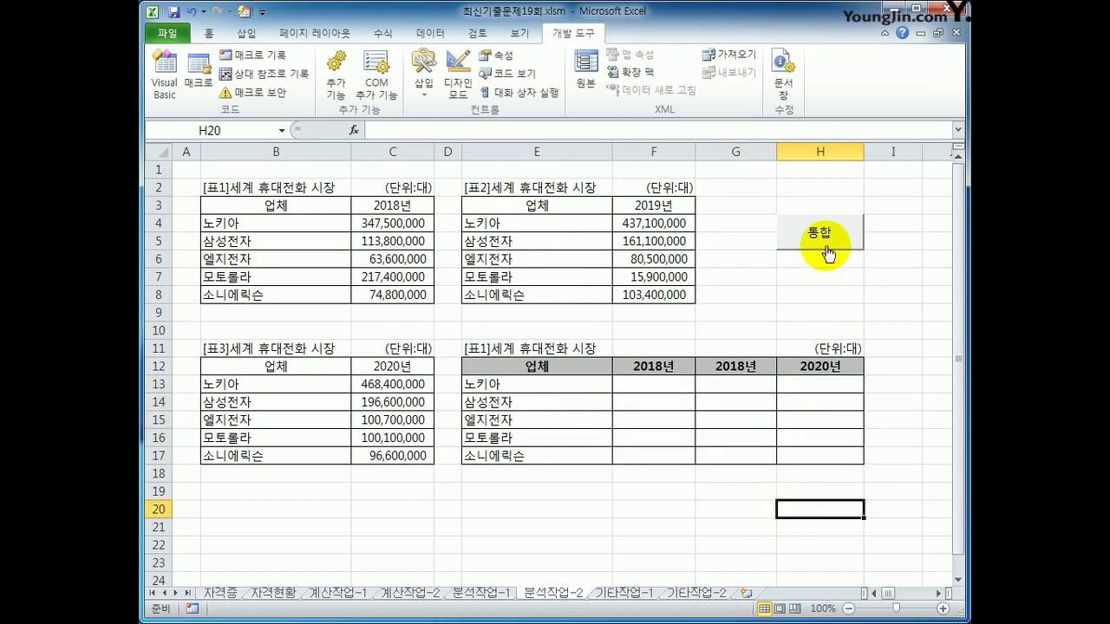
click(832, 241)
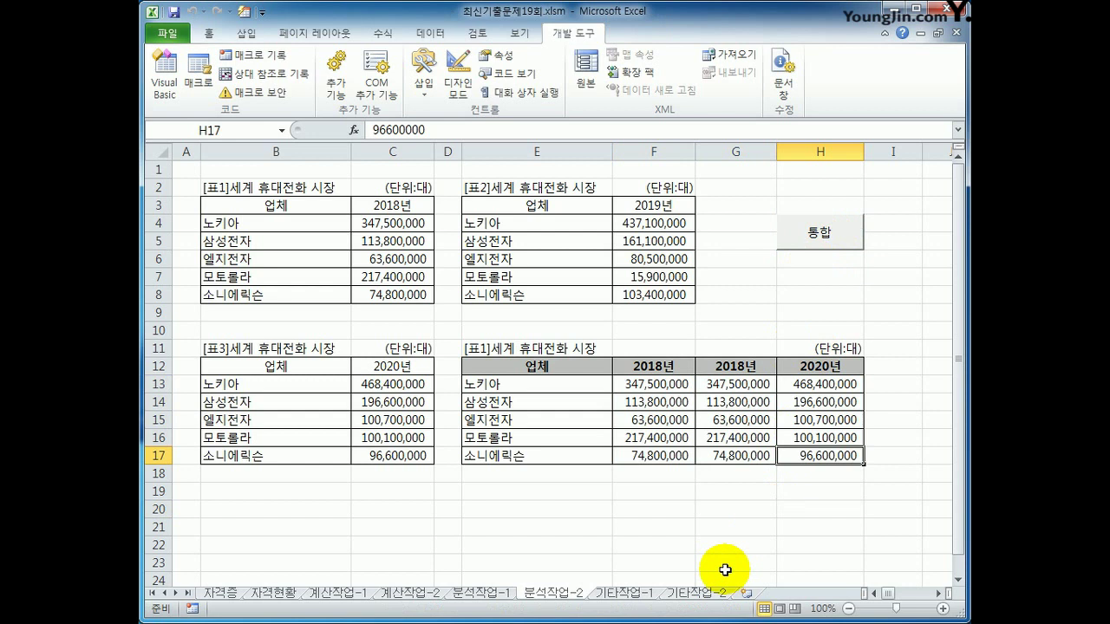
click(649, 531)
Step: On the 기타작업-1 sheet, add a polynomial (다항식) trendline to the chart's A사 series with a forward forecast of 1 period
click(626, 593)
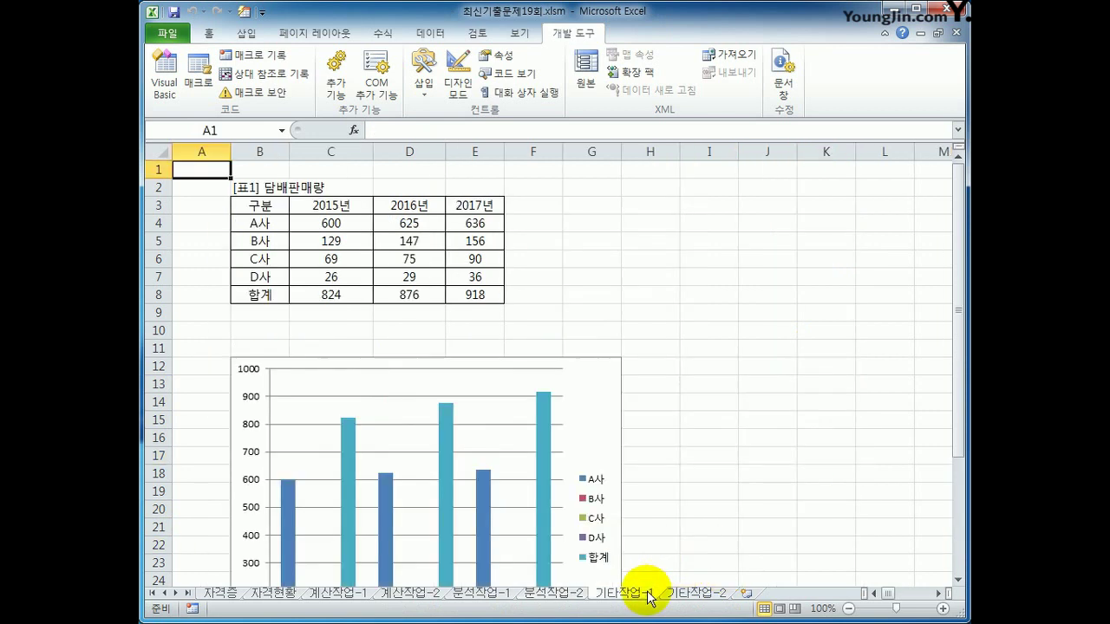
click(719, 515)
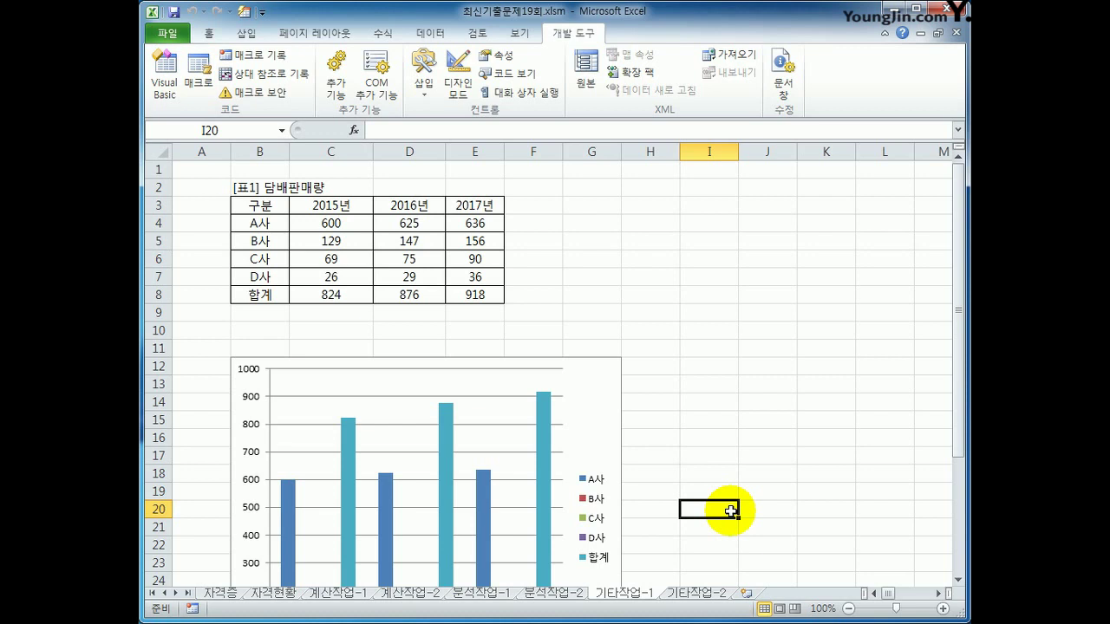
scroll(731, 511, down, 3)
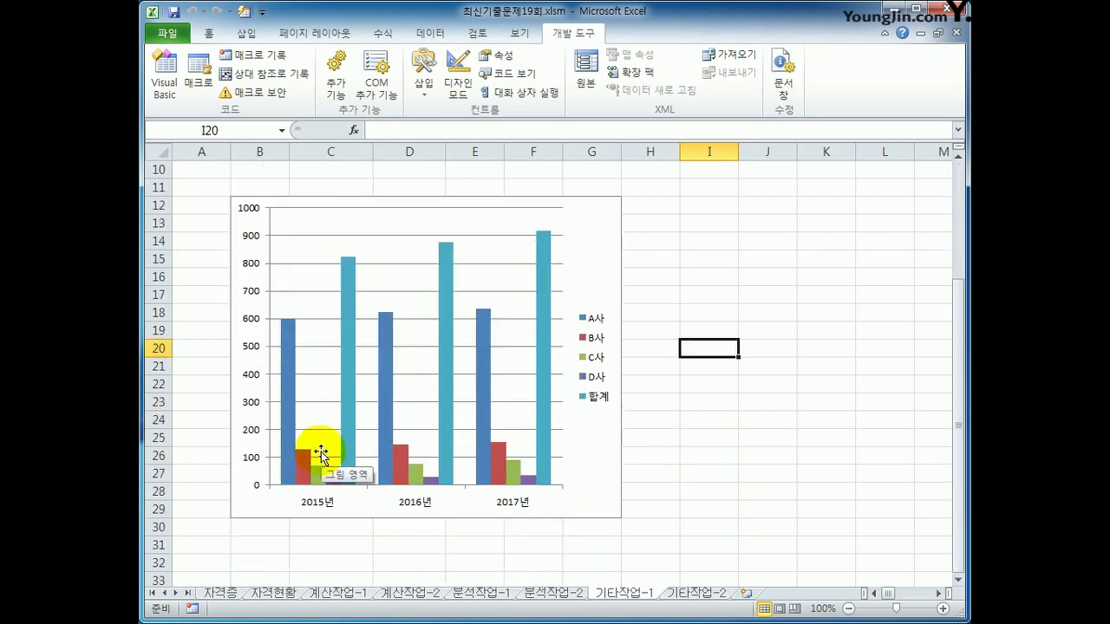
click(287, 387)
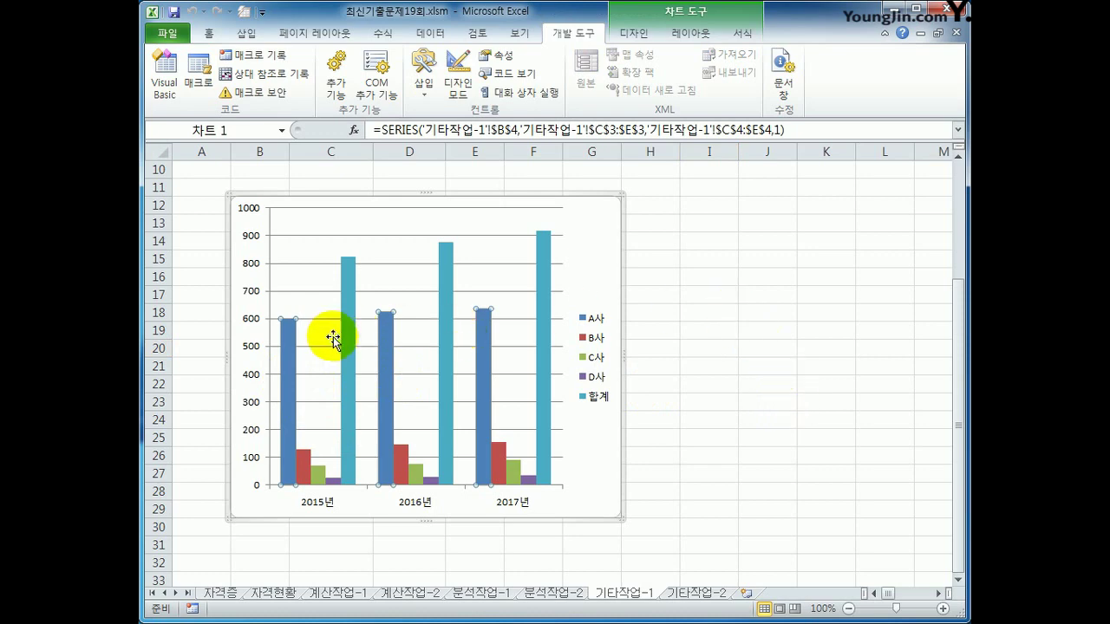
right_click(288, 331)
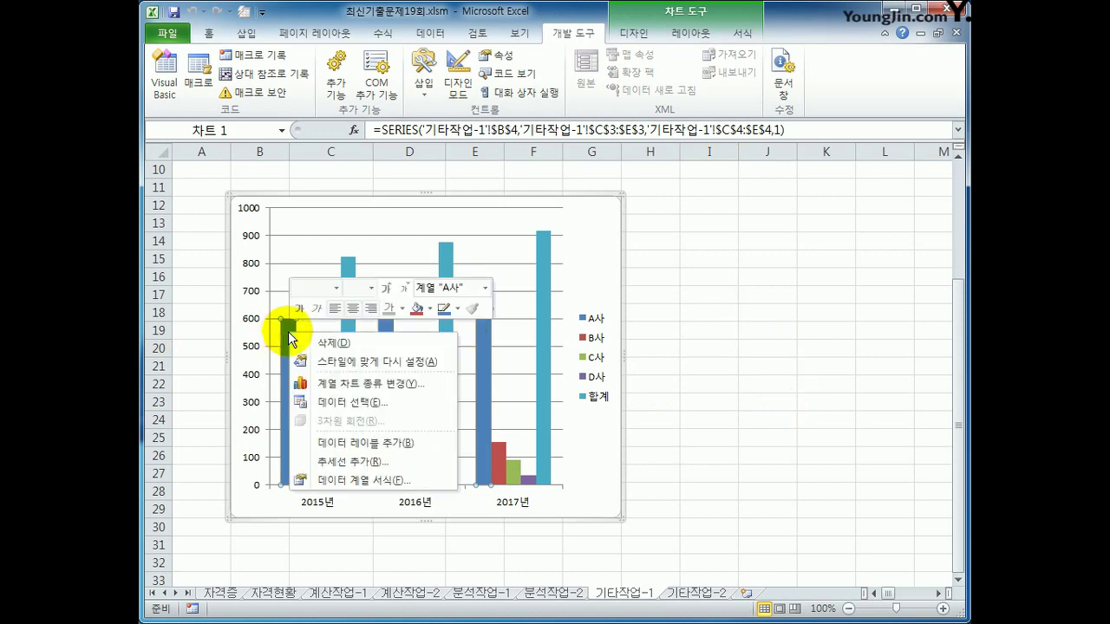
click(396, 461)
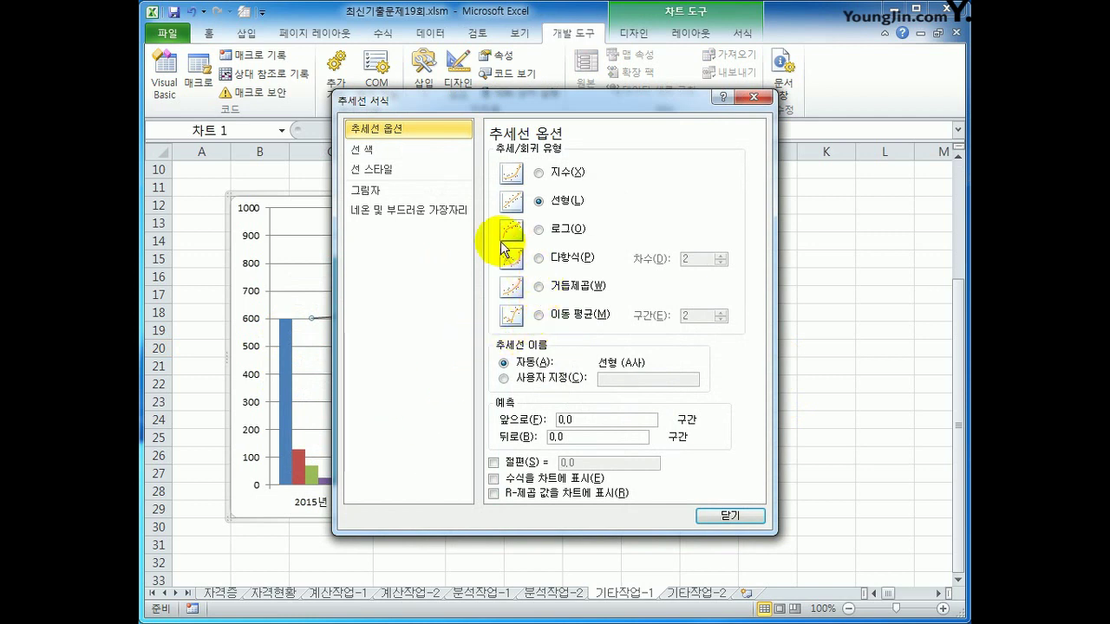
click(568, 263)
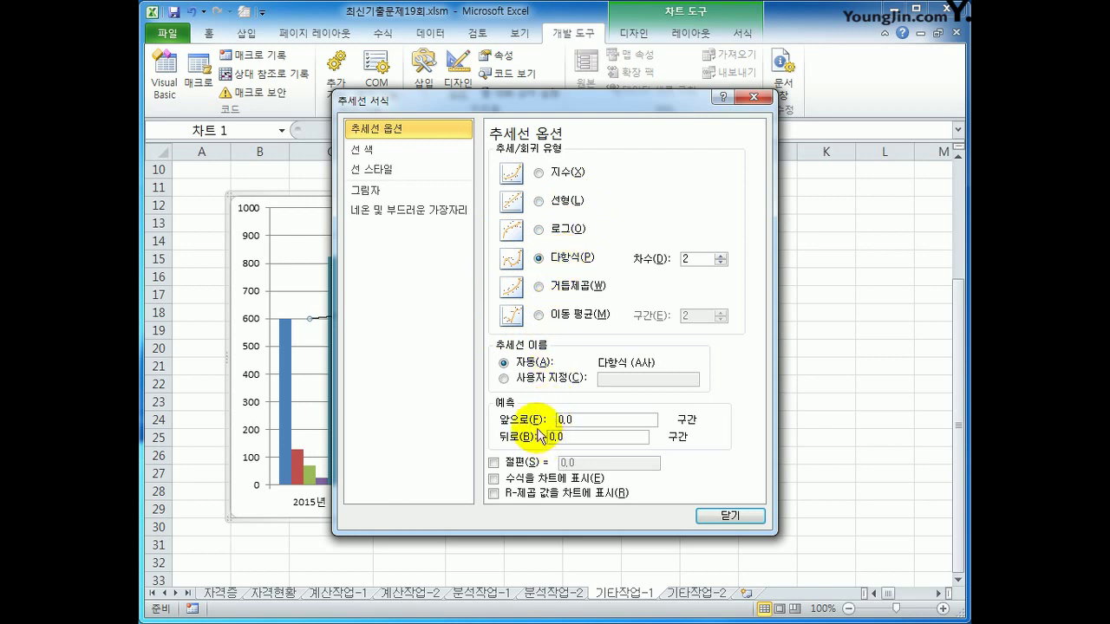
double_click(572, 419)
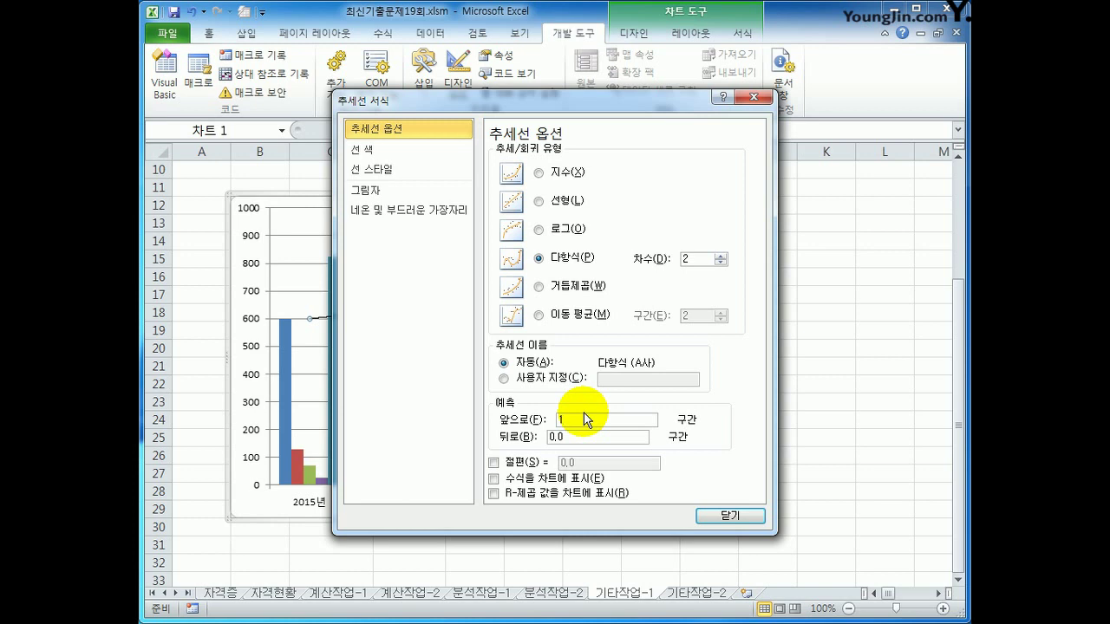
click(730, 516)
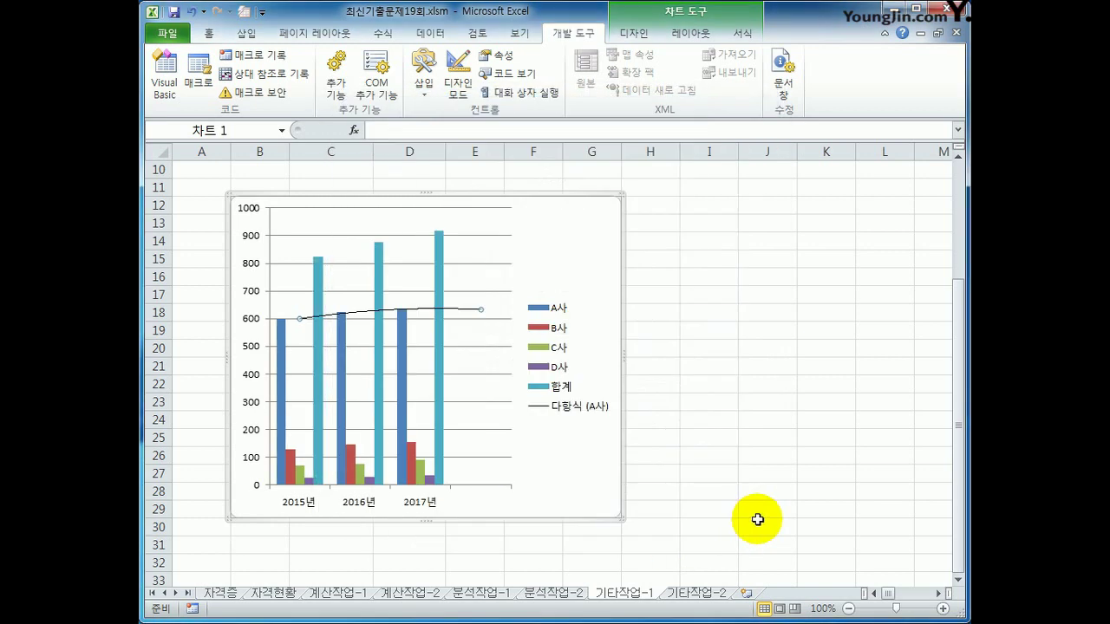
Step: Change the 합계 series in the chart to a line chart with markers
click(382, 275)
right_click(382, 276)
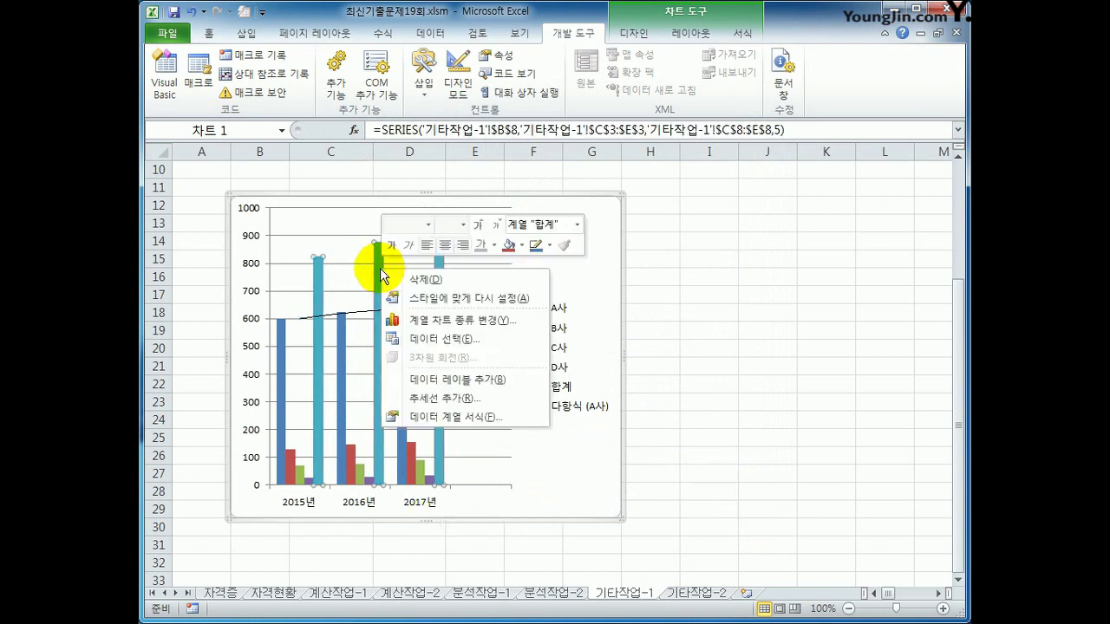
click(507, 322)
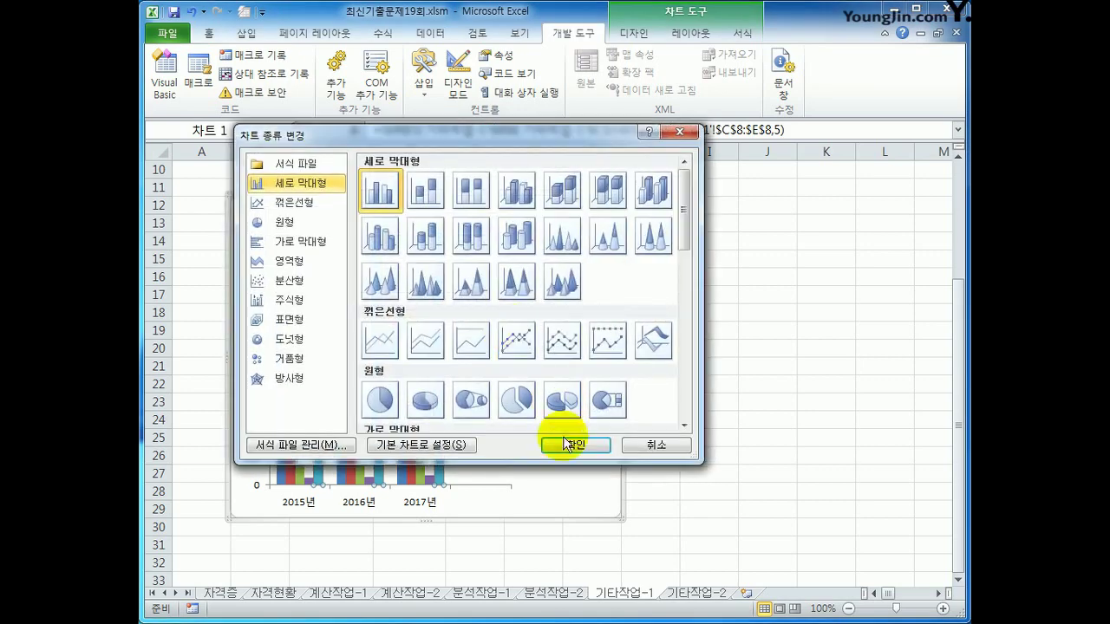
click(521, 345)
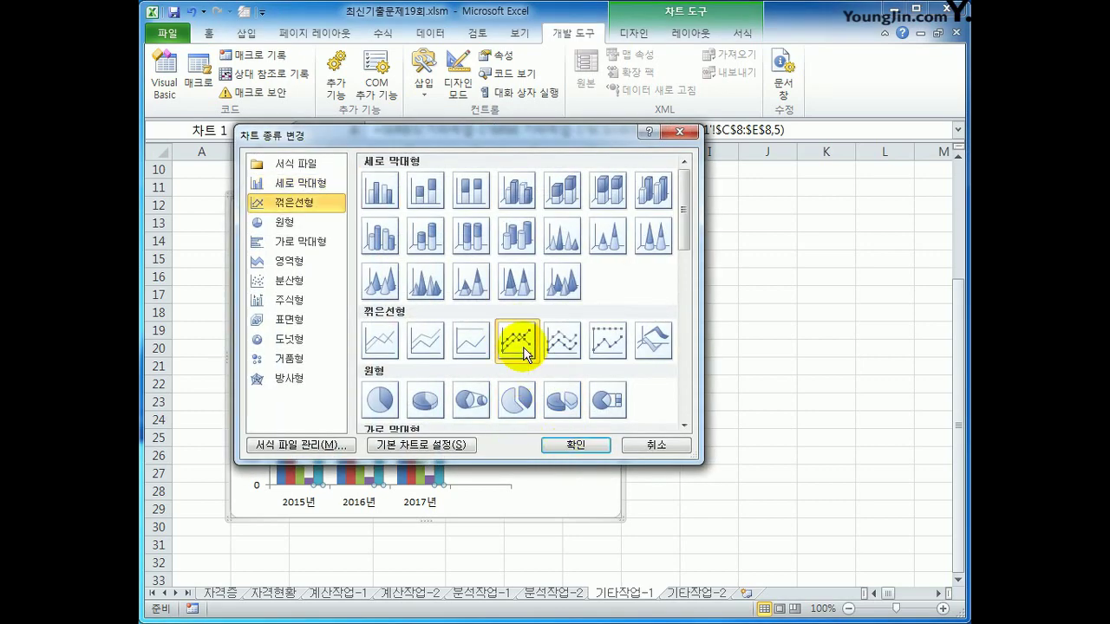
click(590, 451)
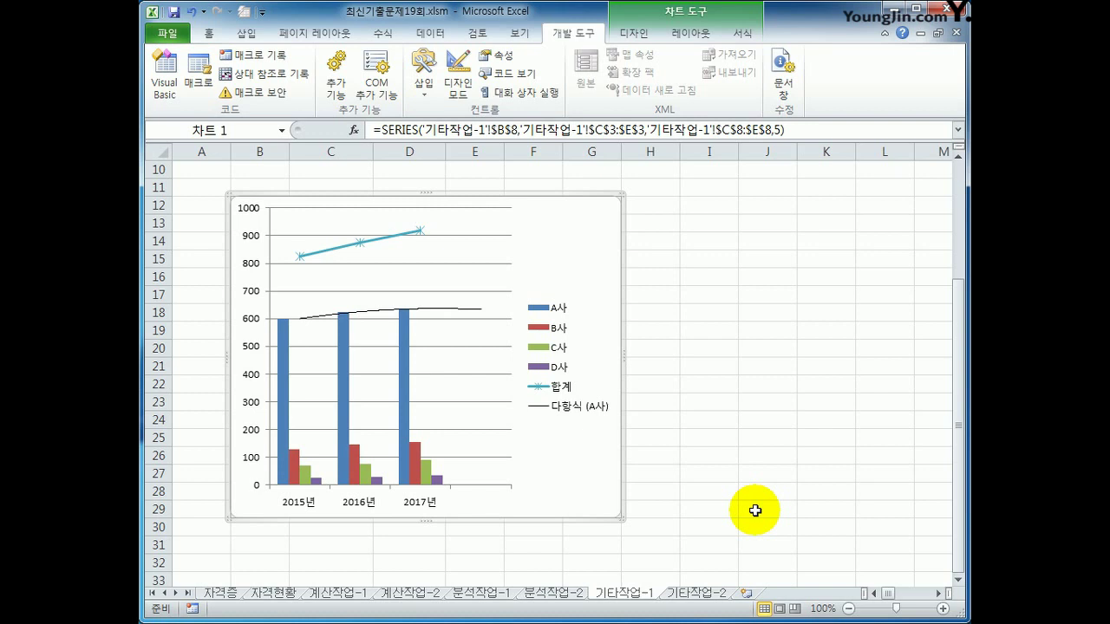
Step: Plot the 합계 line series on the secondary axis (보조 축)
click(379, 244)
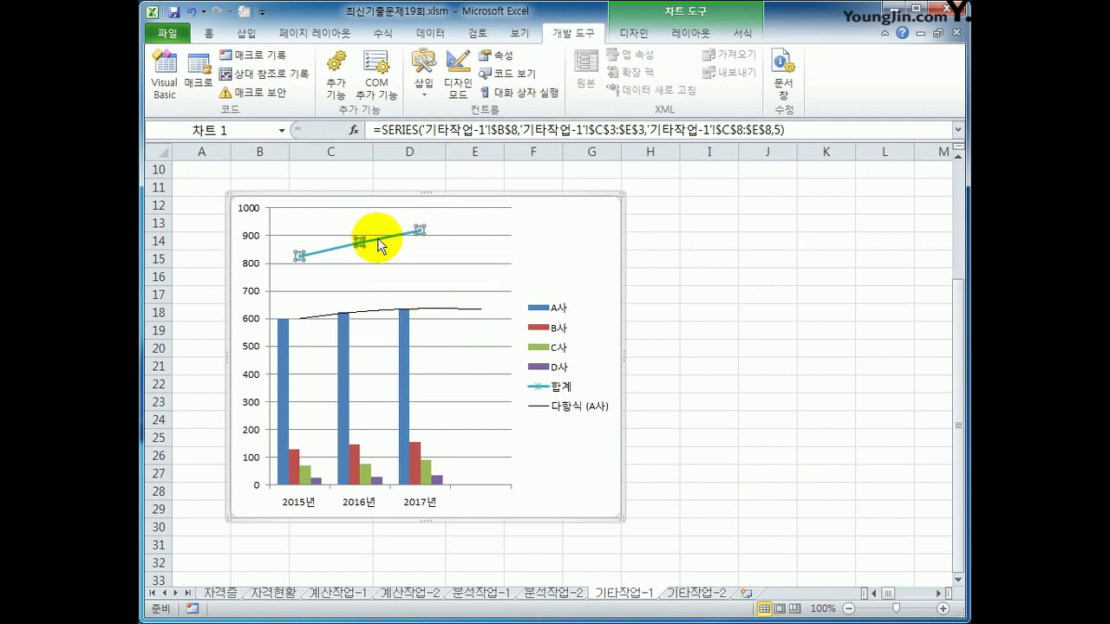
right_click(380, 244)
click(452, 387)
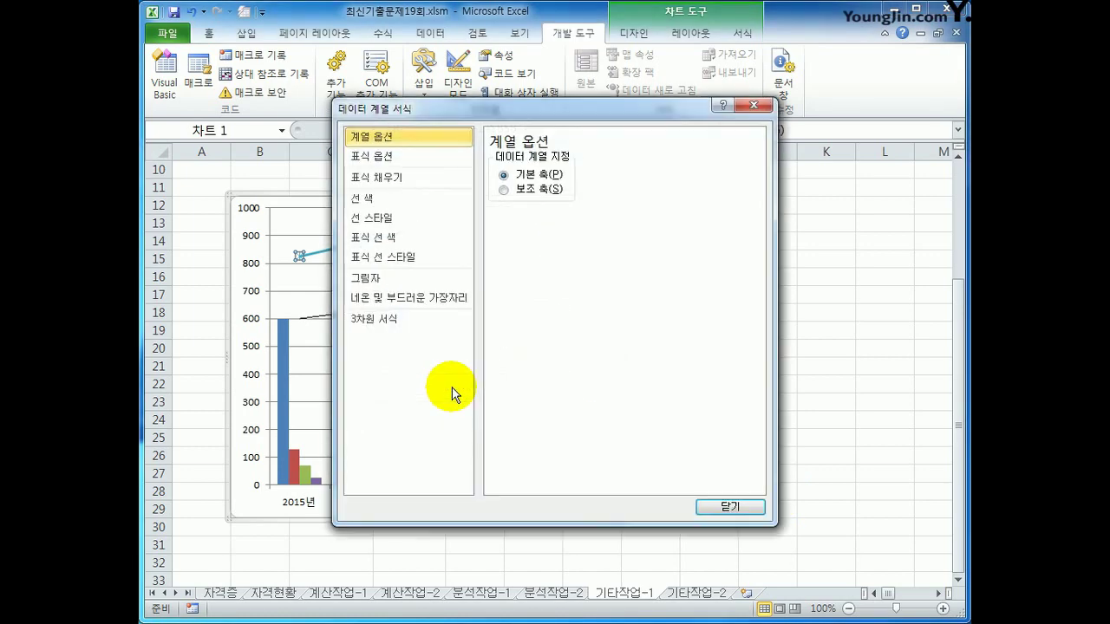
click(522, 191)
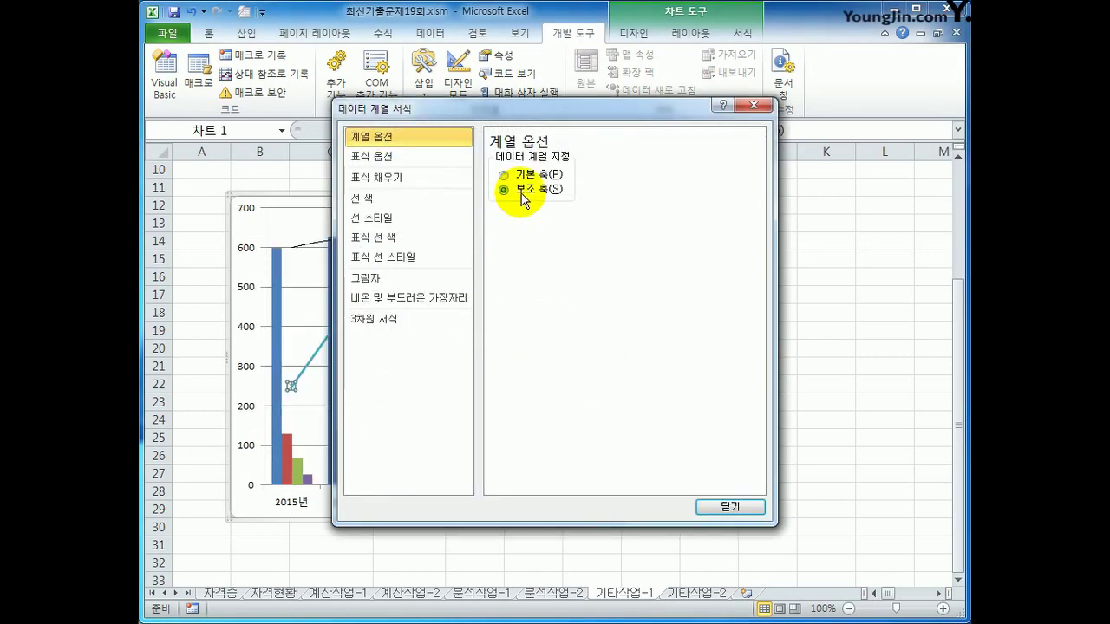
click(748, 508)
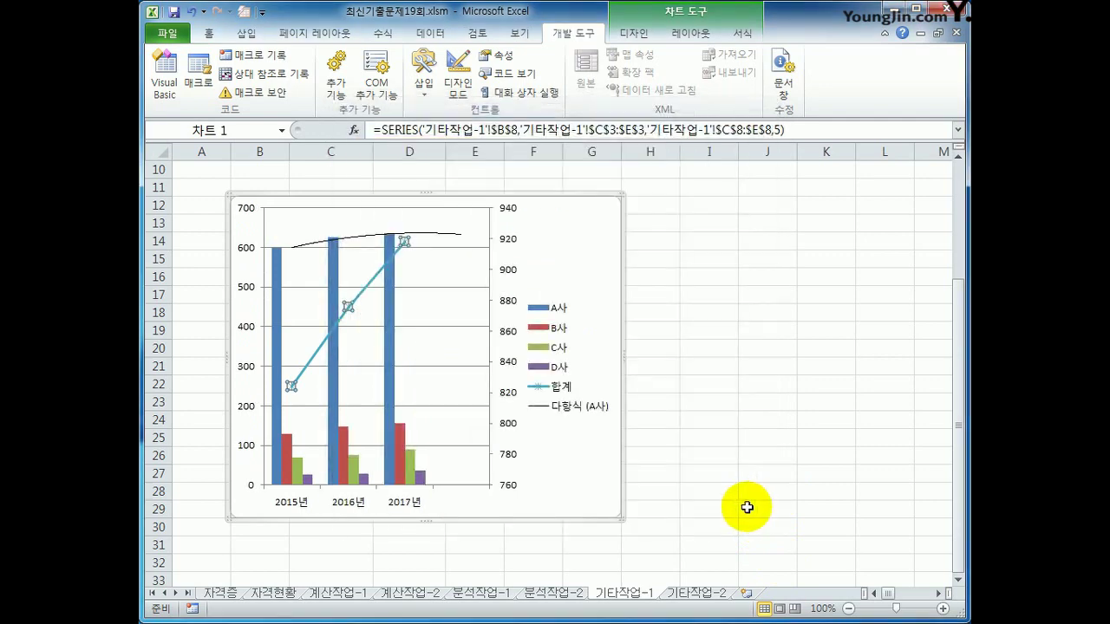
Step: Fix the secondary vertical axis minimum at 750 and its maximum at 950
click(515, 238)
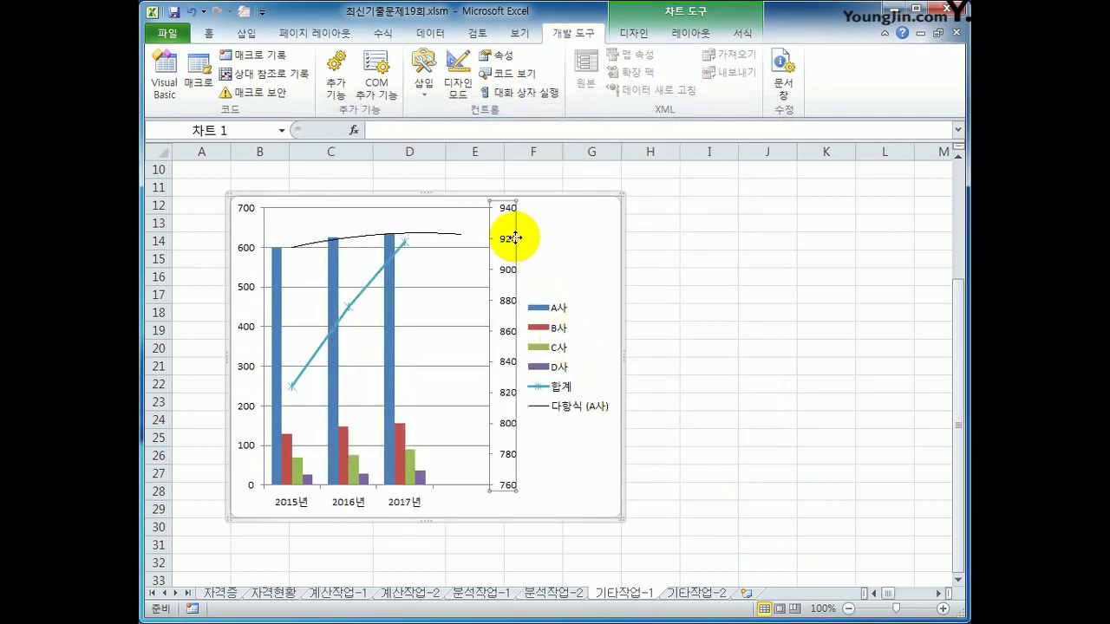
right_click(515, 238)
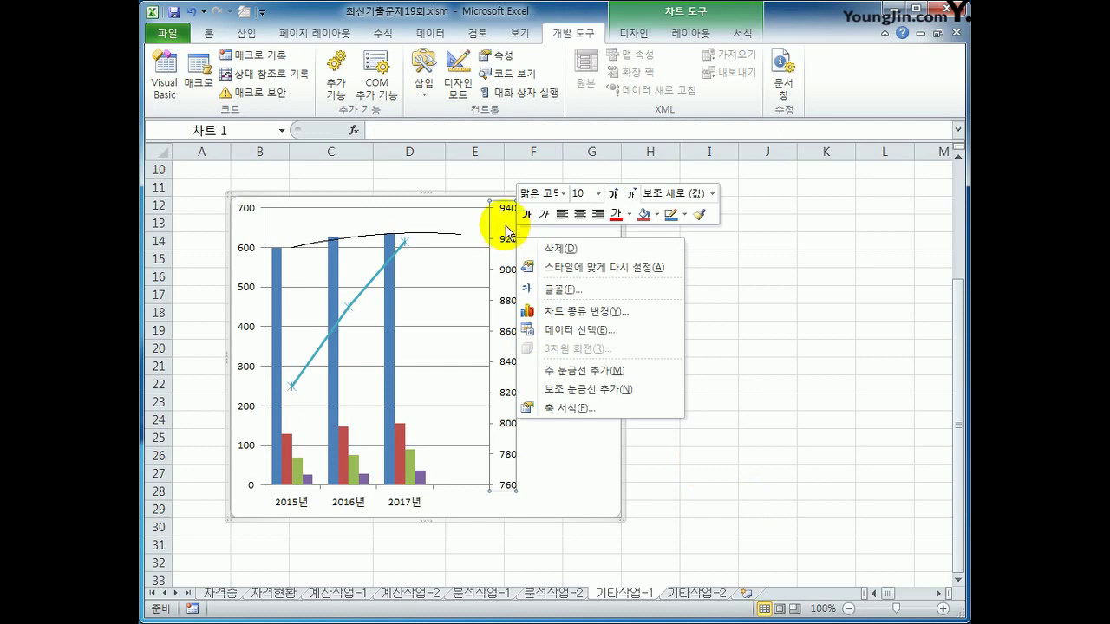
click(576, 416)
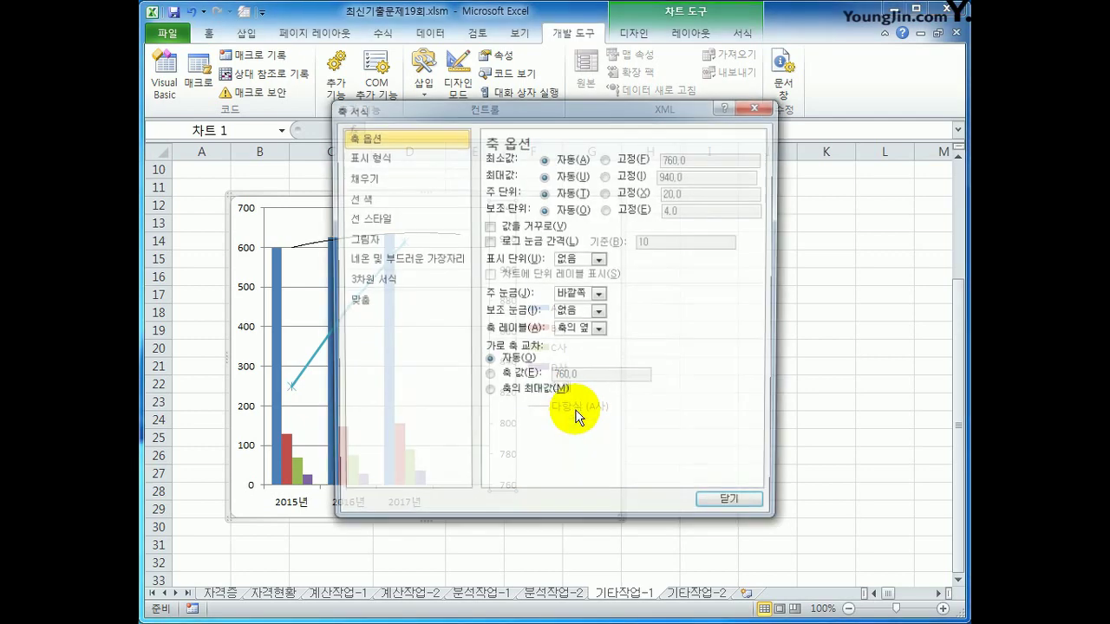
click(632, 161)
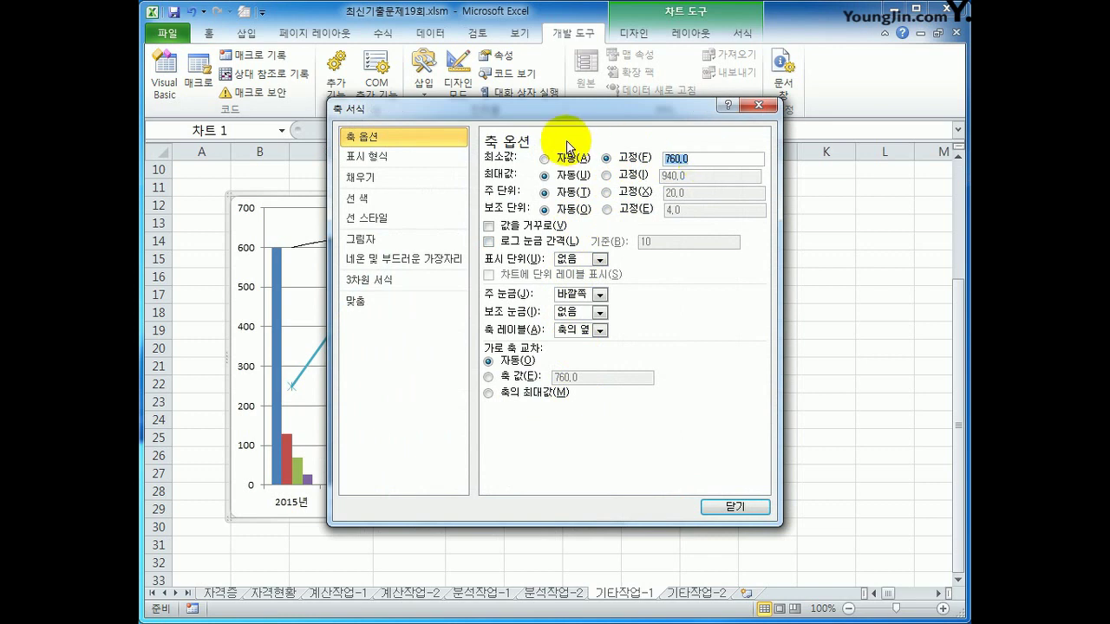
text(750)
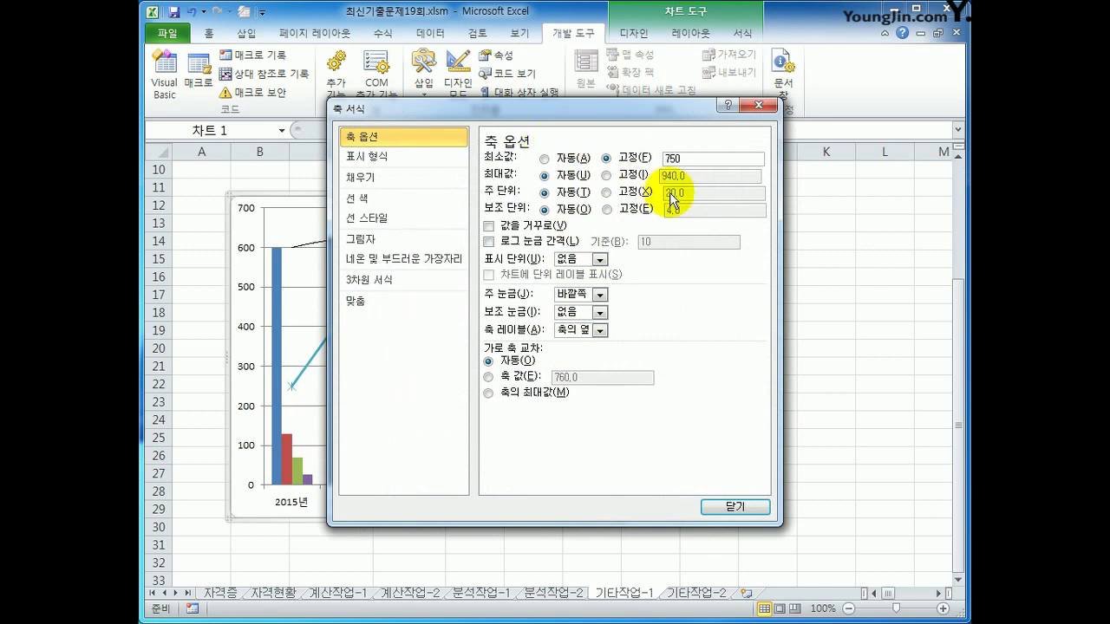
click(628, 175)
click(698, 175)
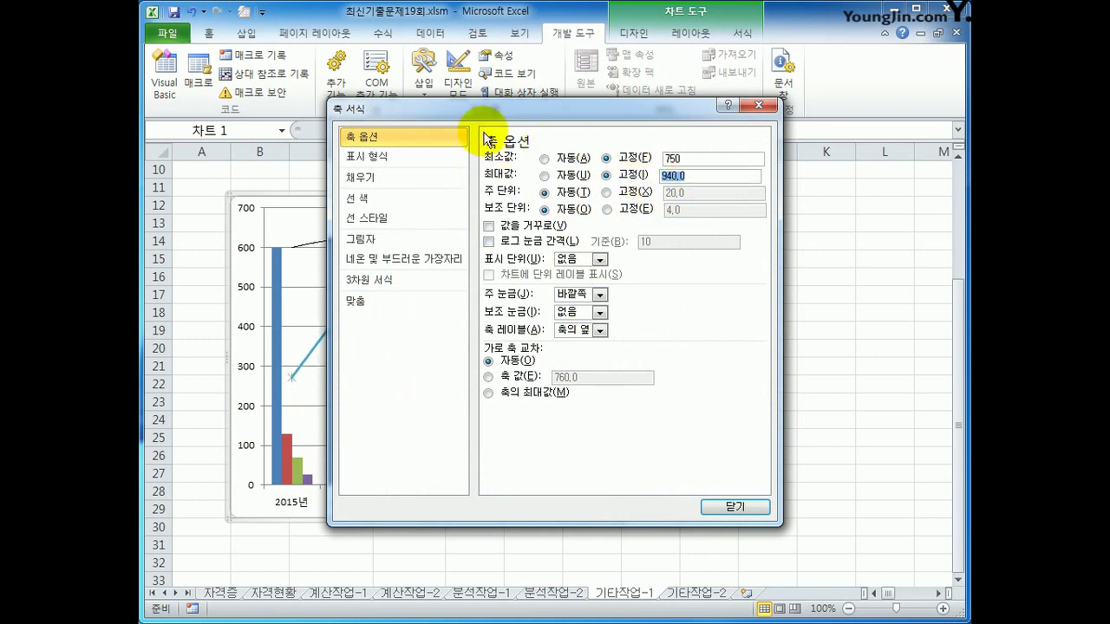
key(BackSpace)
key(BackSpace)
key(BackSpace)
key(BackSpace)
key(BackSpace)
text(950)
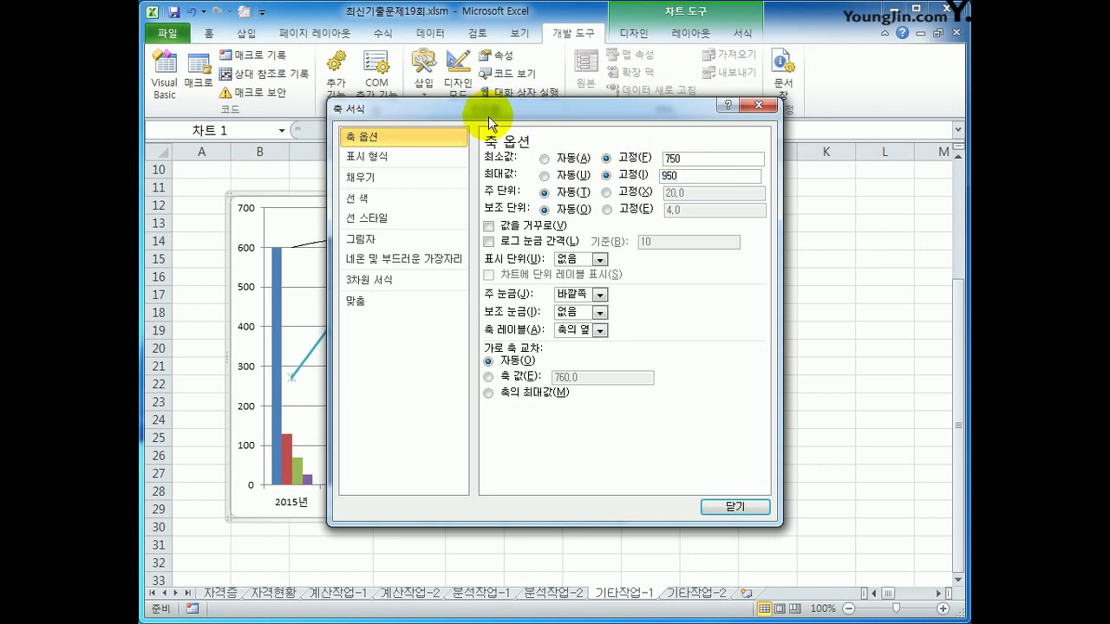
Step: Fix the secondary vertical axis major unit at 50 and close the axis formatting
click(606, 191)
double_click(709, 191)
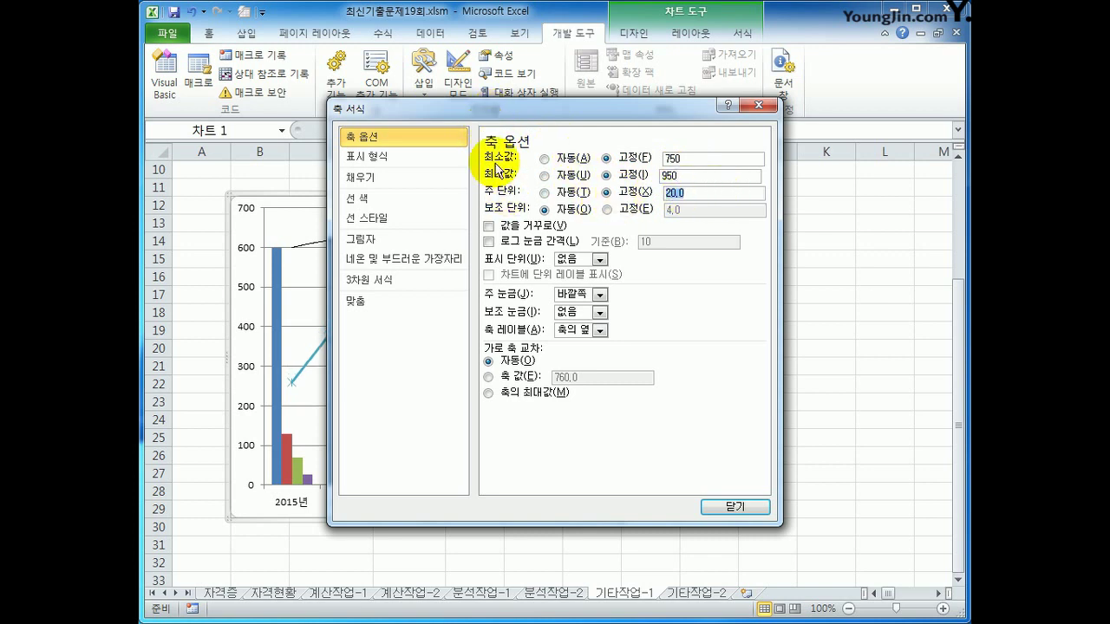
text(50)
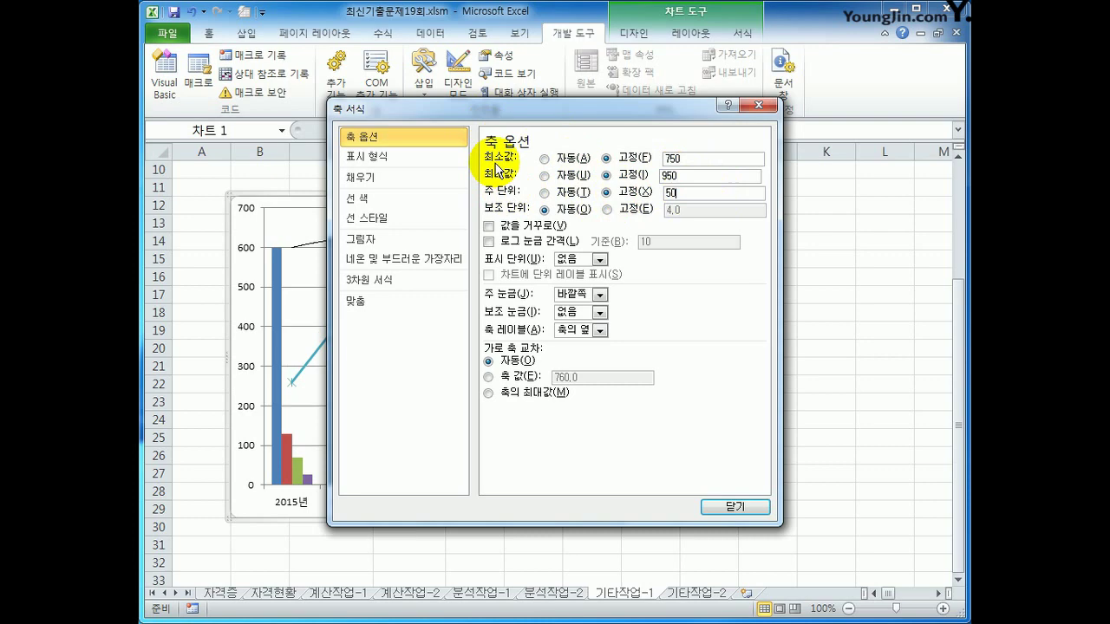
click(724, 504)
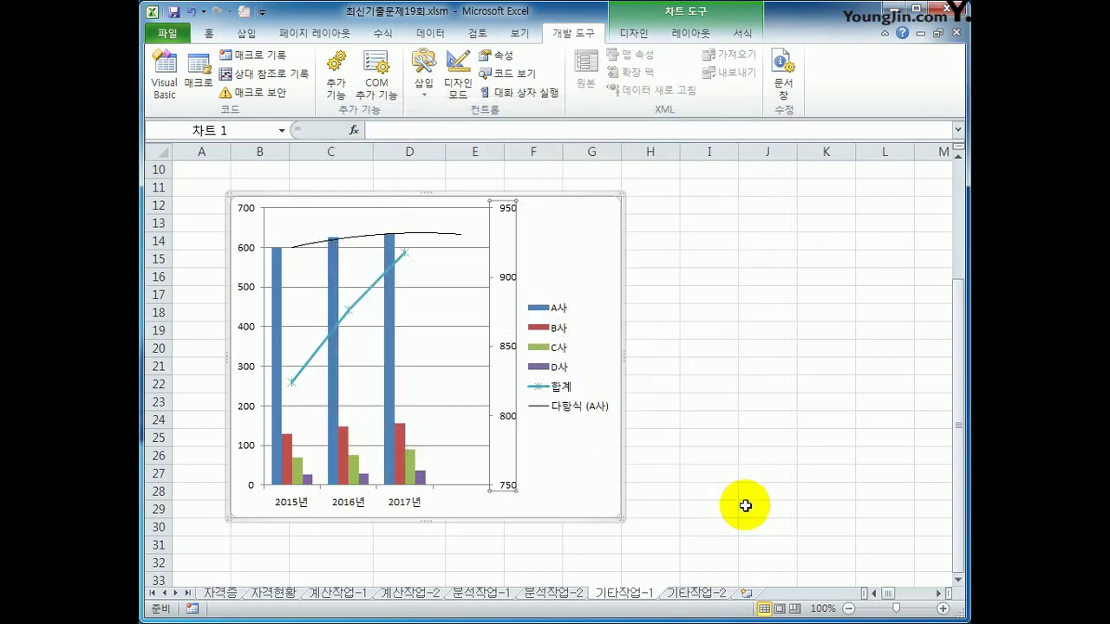
Step: Add a chart title above the plot (차트 위) reading 담배 판매량
click(597, 465)
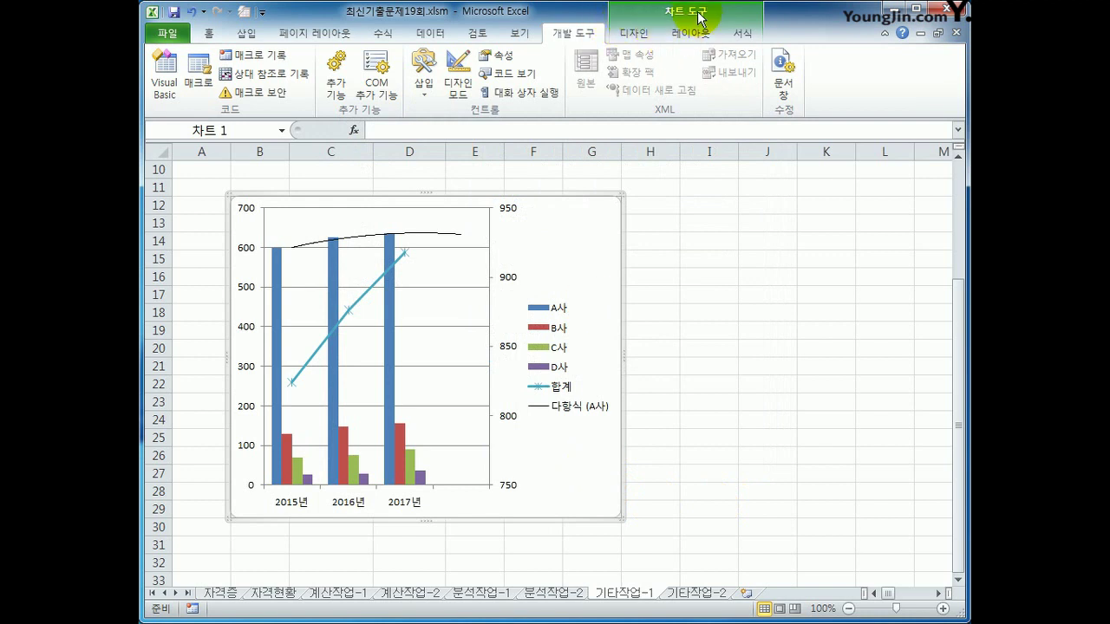
click(689, 33)
click(408, 92)
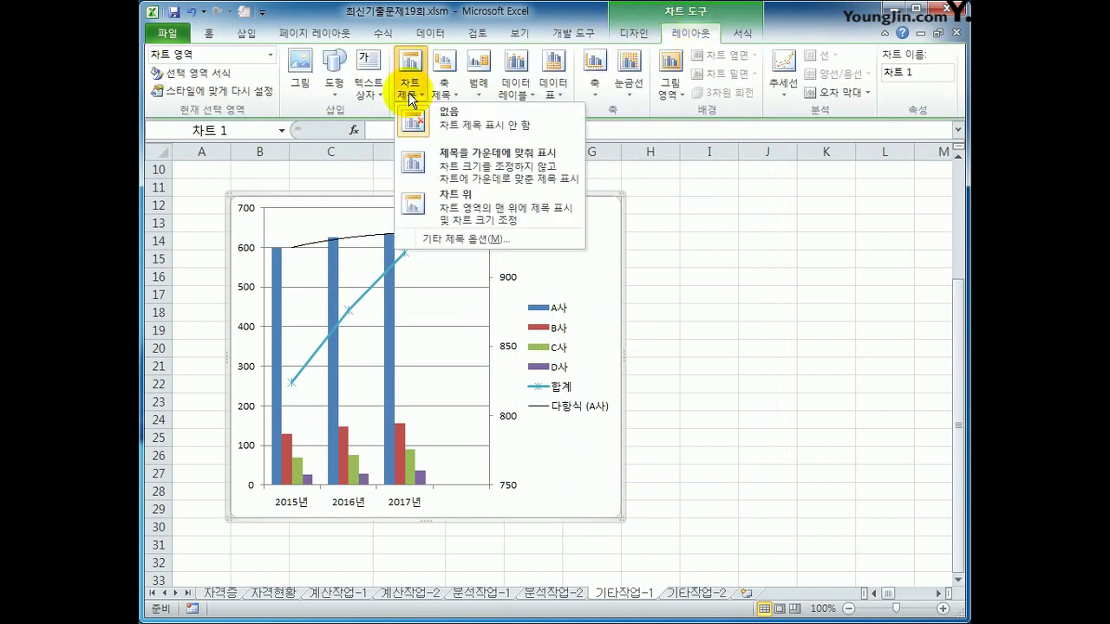
click(444, 208)
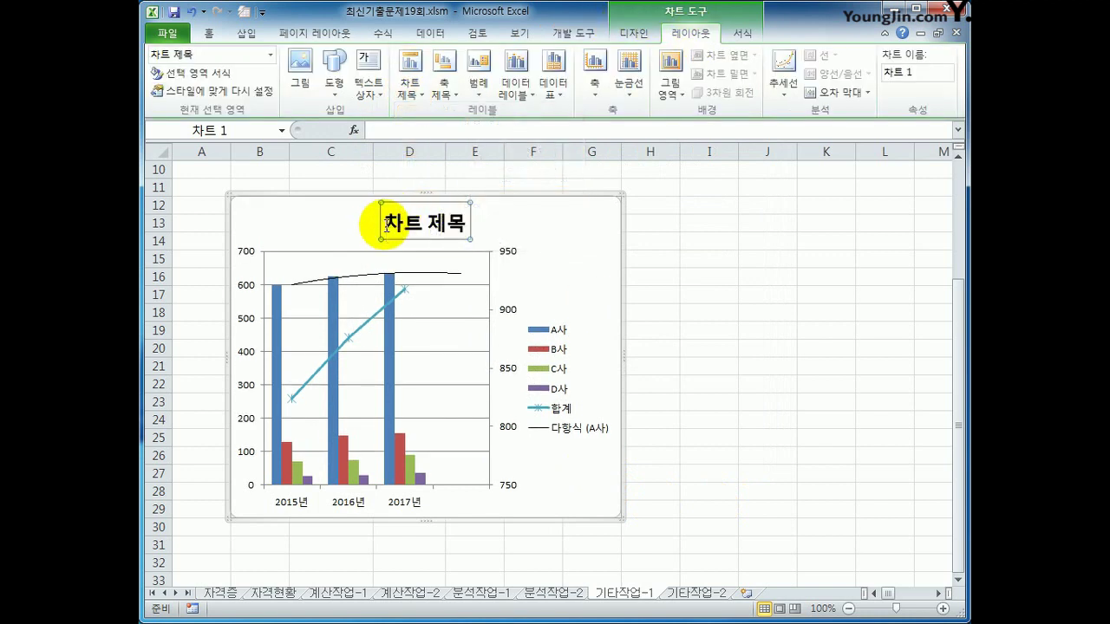
drag(386, 224, 483, 217)
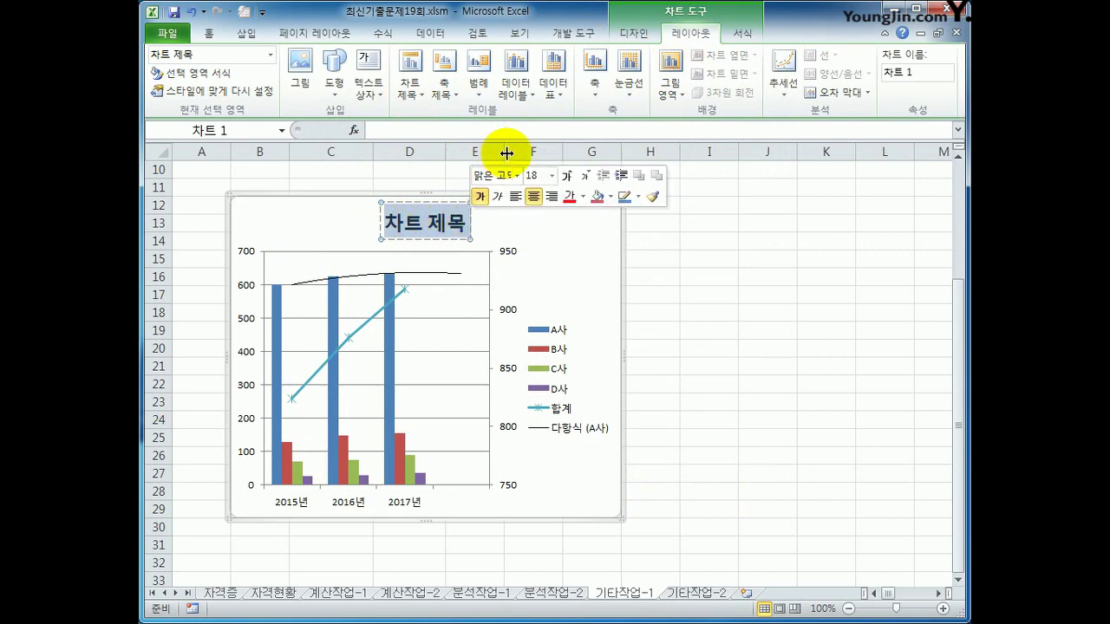
text(담배 판매)
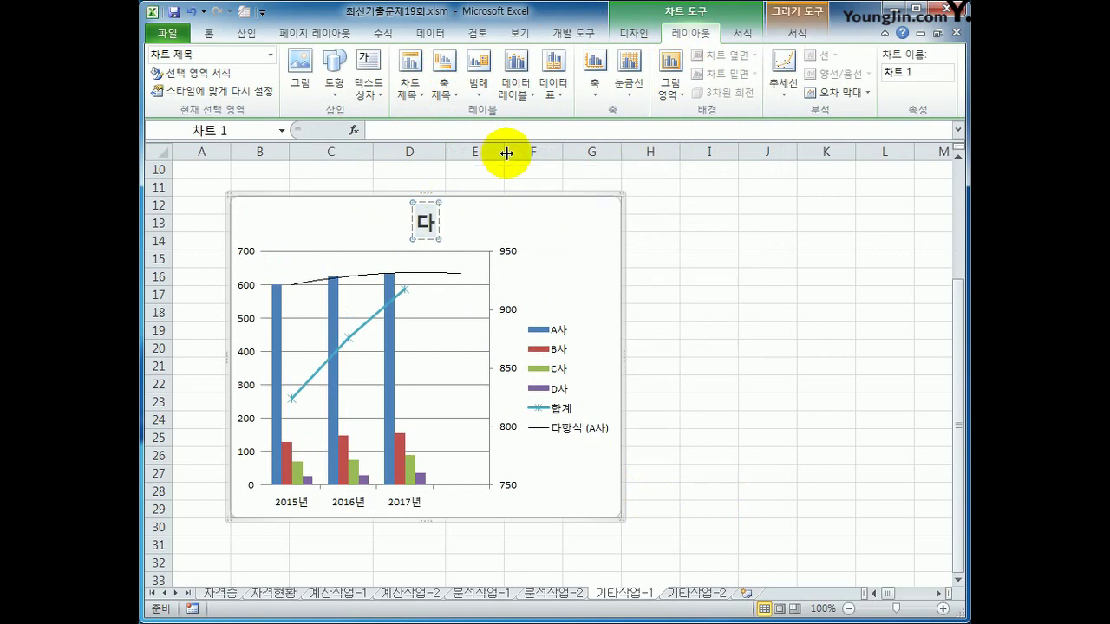
text(량)
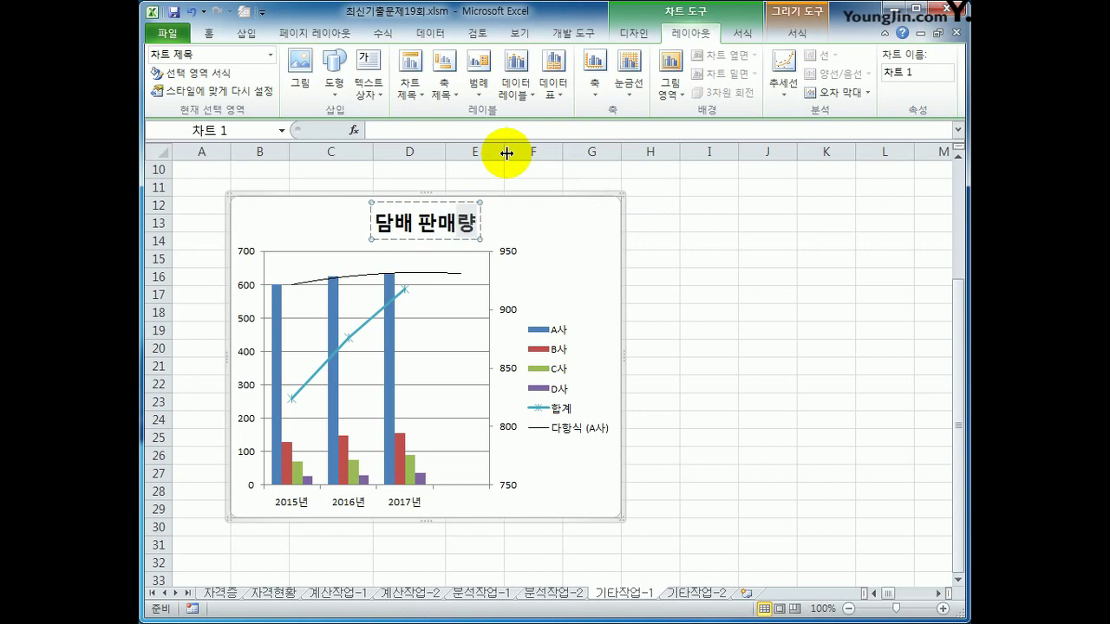
Step: Add a primary horizontal axis title below the axis (기본 가로 축 제목) reading 연도
click(444, 90)
mouse_move(475, 139)
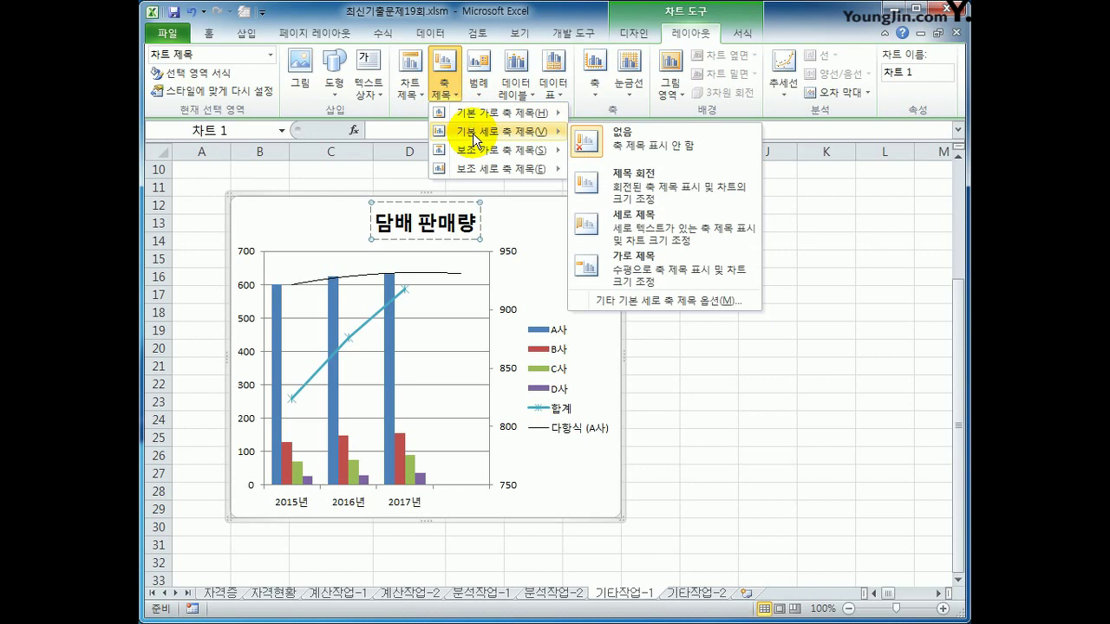
mouse_move(477, 112)
click(590, 161)
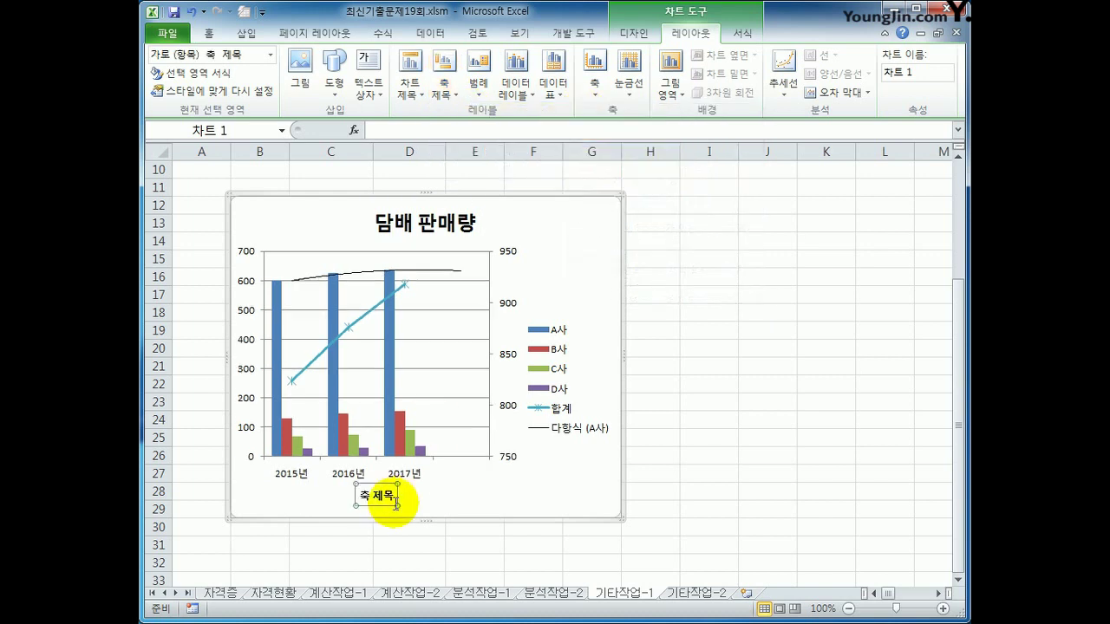
drag(396, 501, 364, 495)
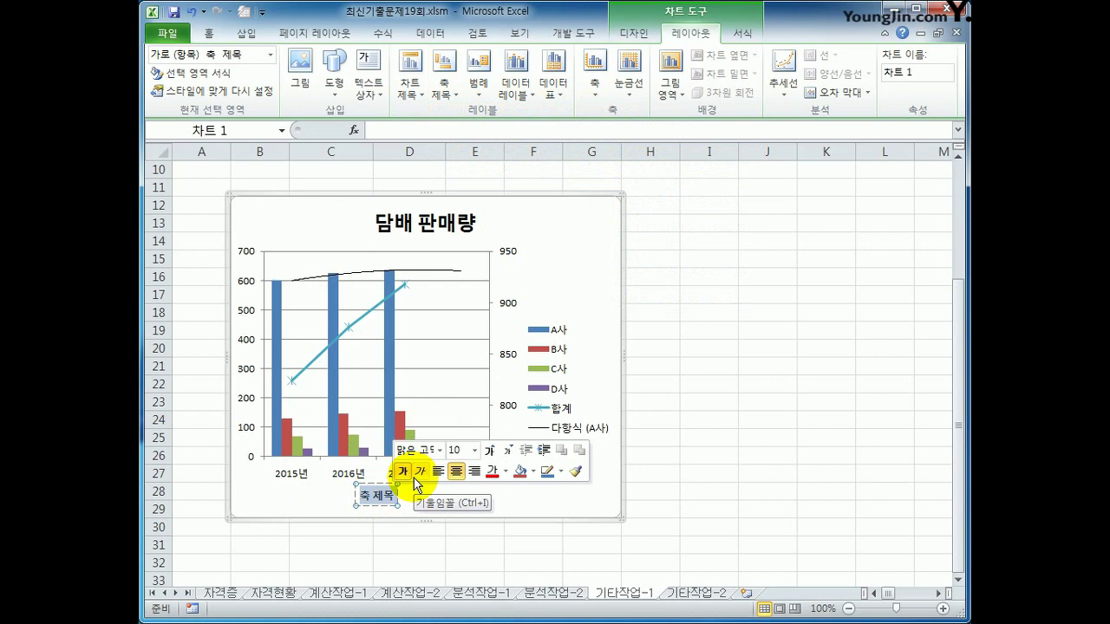
text(연도)
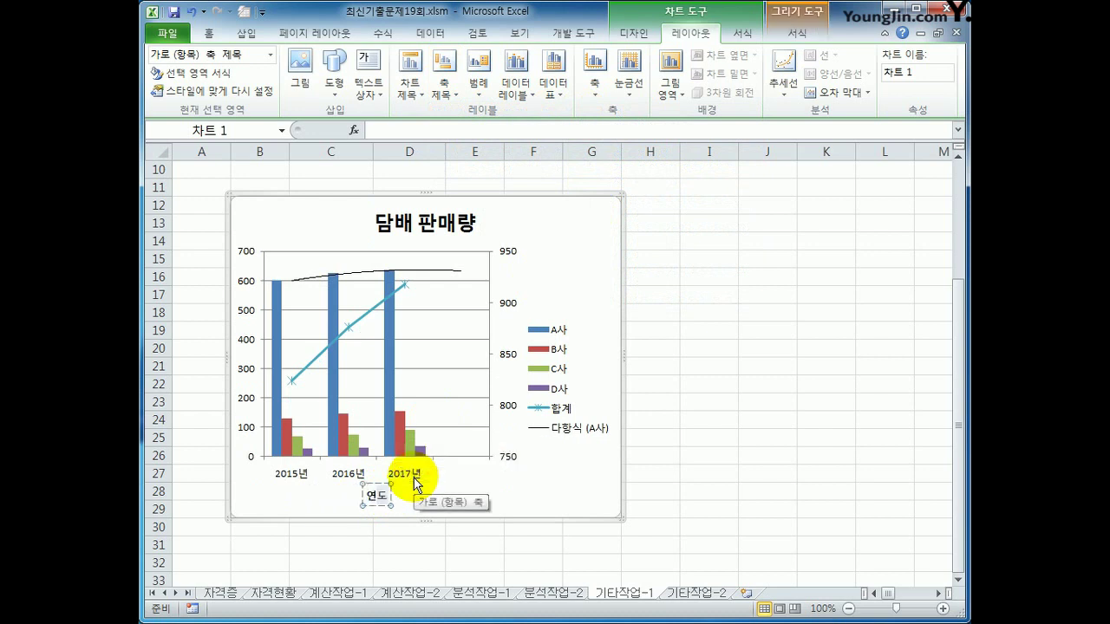
Step: Add a primary vertical axis title with vertical text (세로 제목) reading 판매량
click(444, 90)
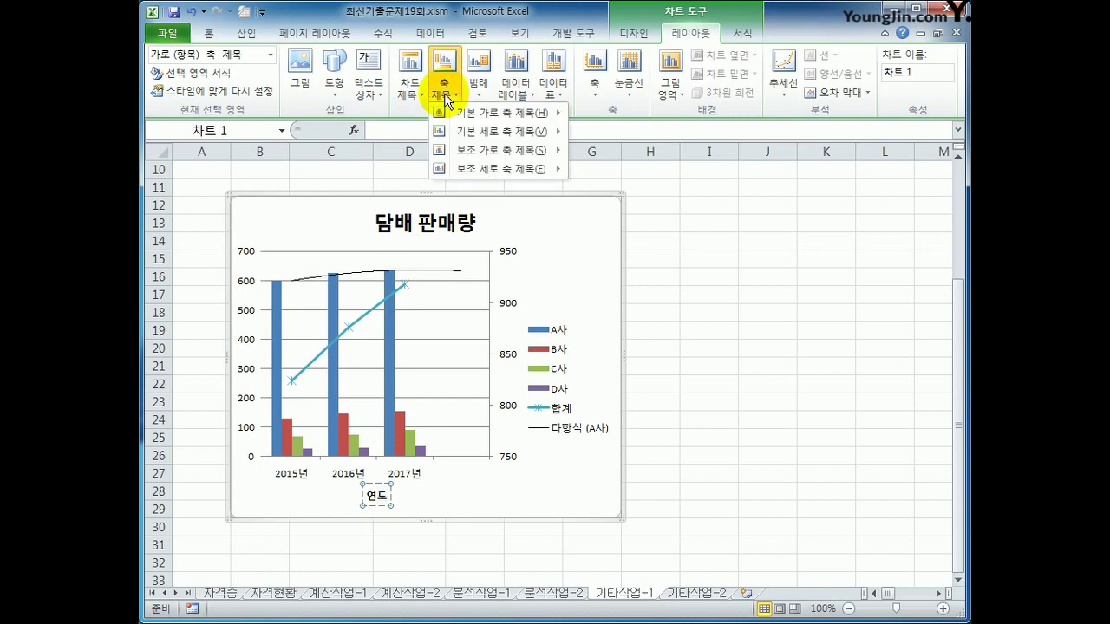
mouse_move(486, 131)
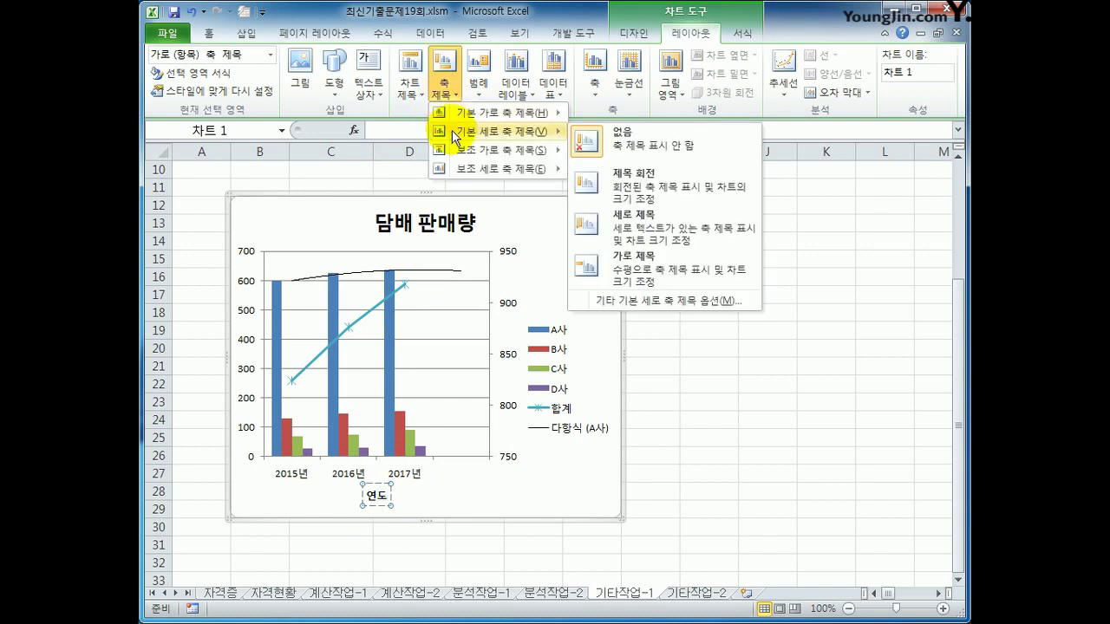
click(632, 236)
drag(249, 322, 250, 399)
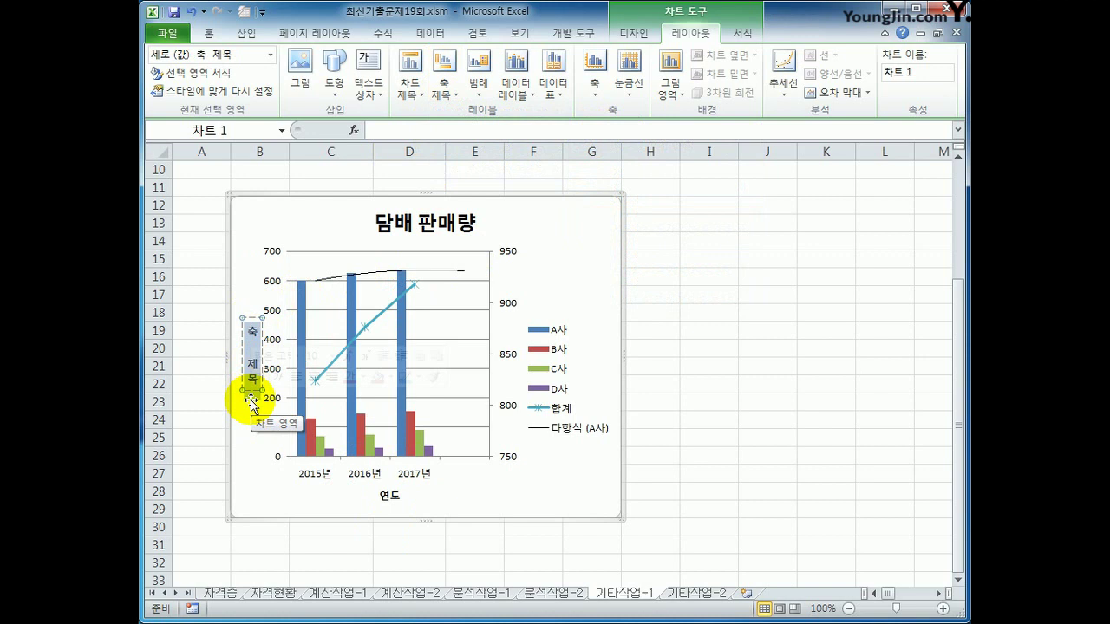
text(판매량)
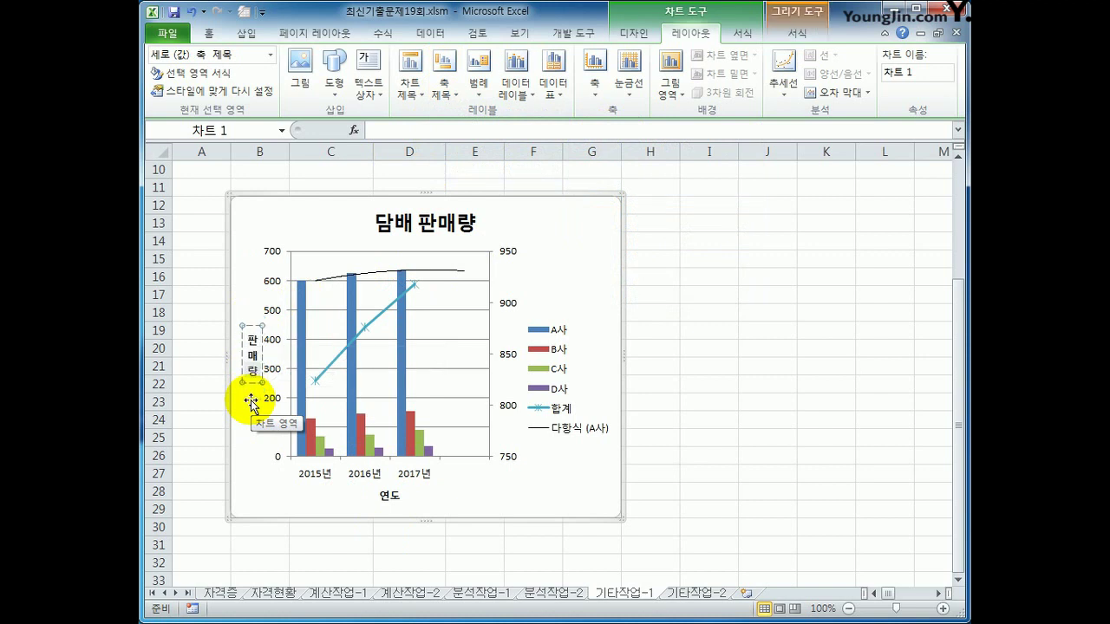
Step: Add a secondary vertical axis title with vertical text (세로 제목) reading 합계
click(444, 92)
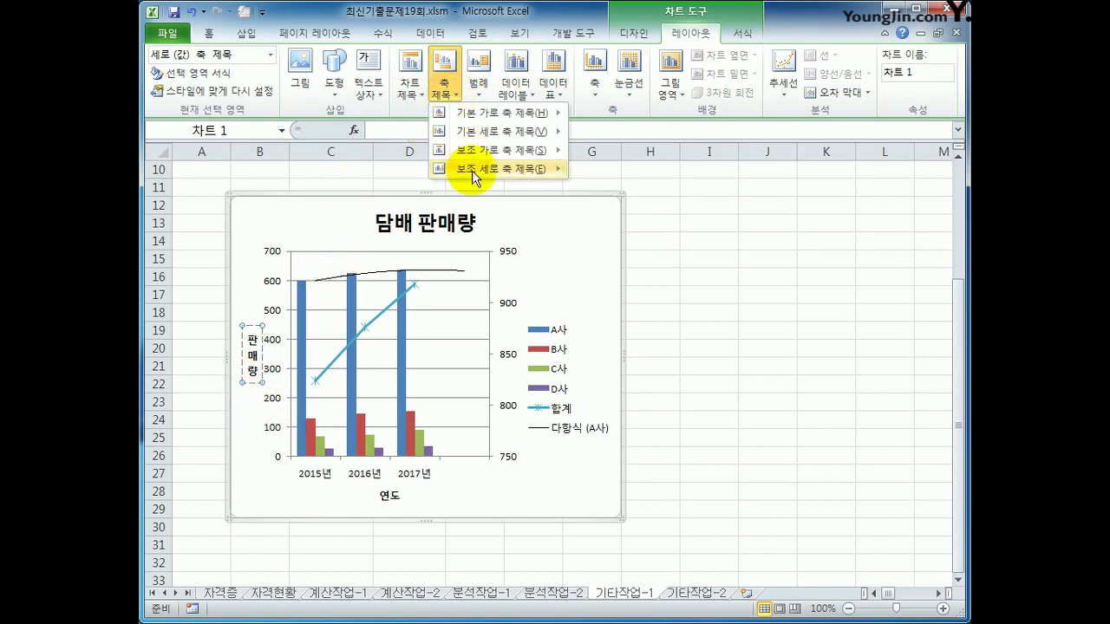
mouse_move(471, 170)
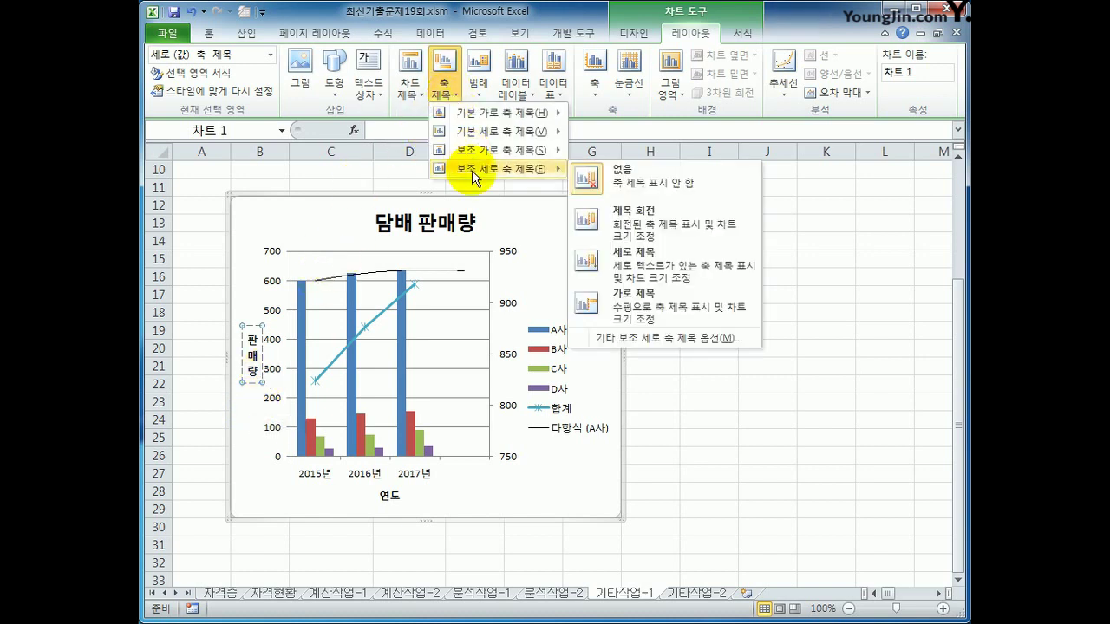
click(661, 264)
drag(507, 345, 527, 392)
text(합ㄱ)
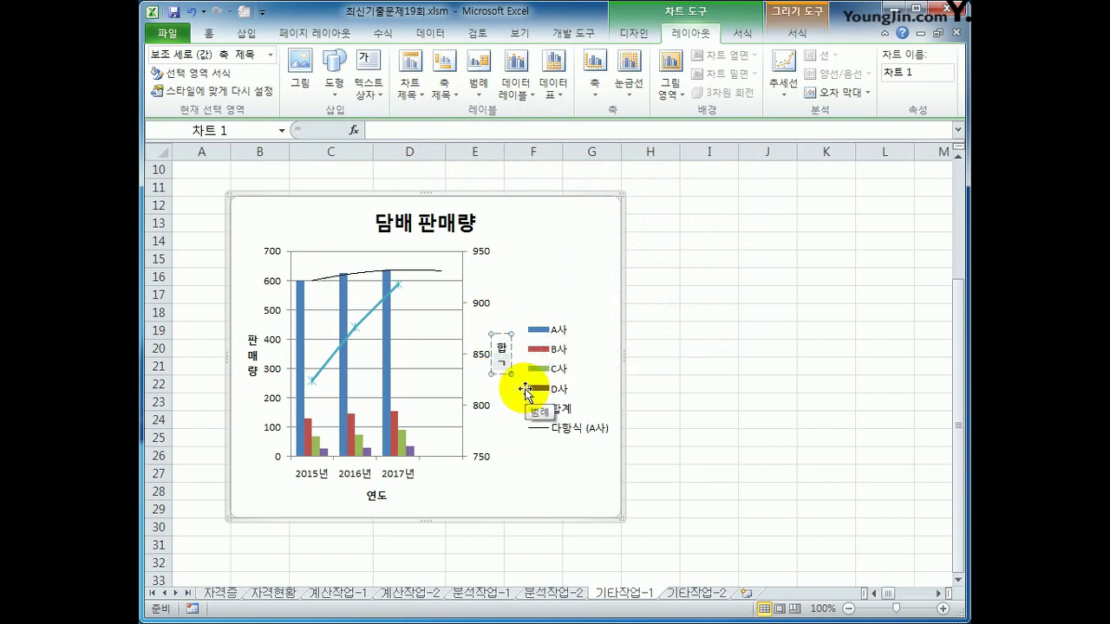
text(ㅖ)
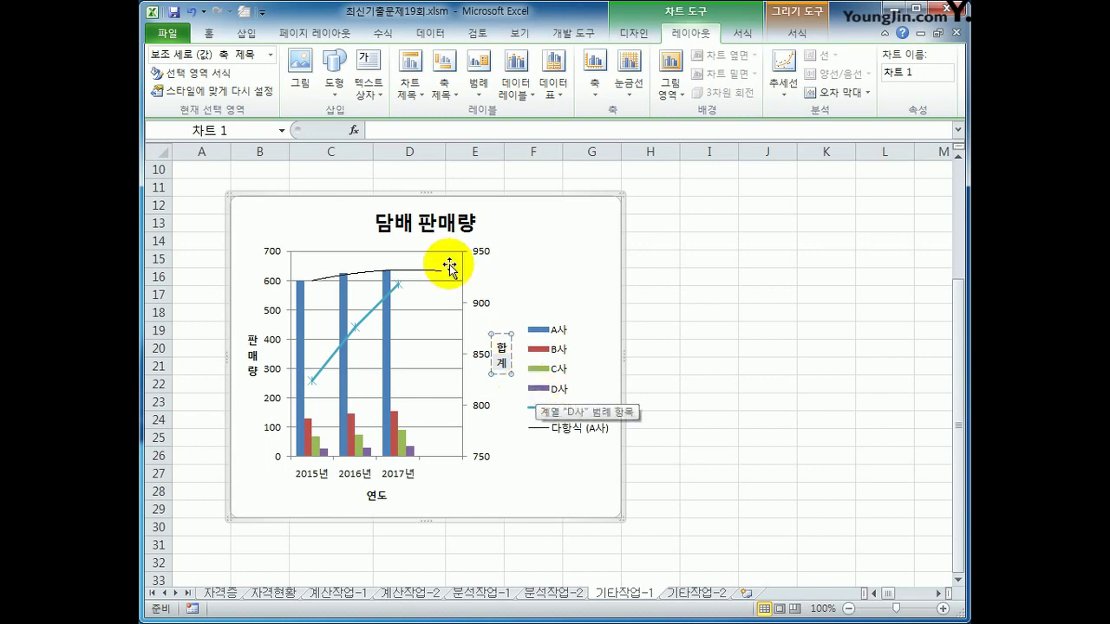
Step: Give the chart title 담배 판매량 an outer (바깥쪽) shadow preset offset diagonally to the lower right at 45°
click(452, 229)
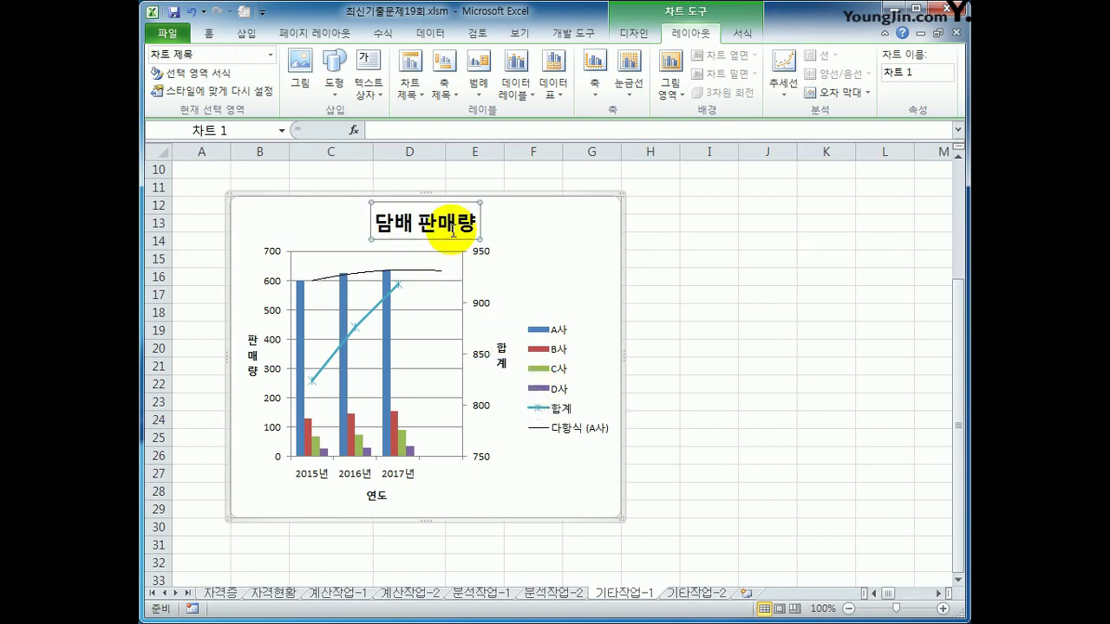
right_click(452, 232)
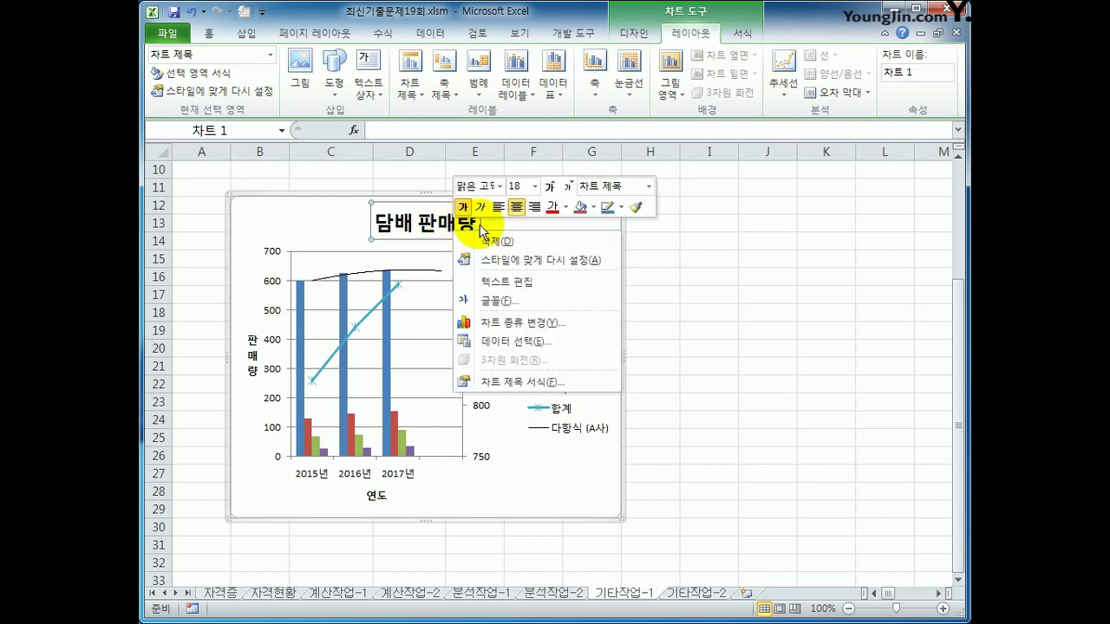
click(527, 386)
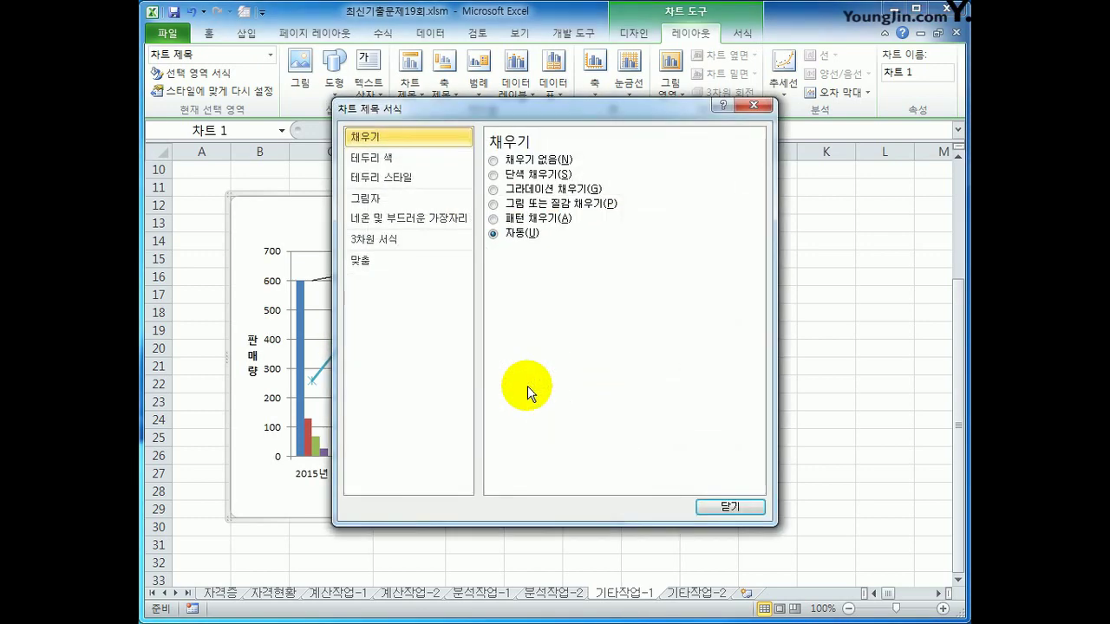
click(380, 200)
click(576, 162)
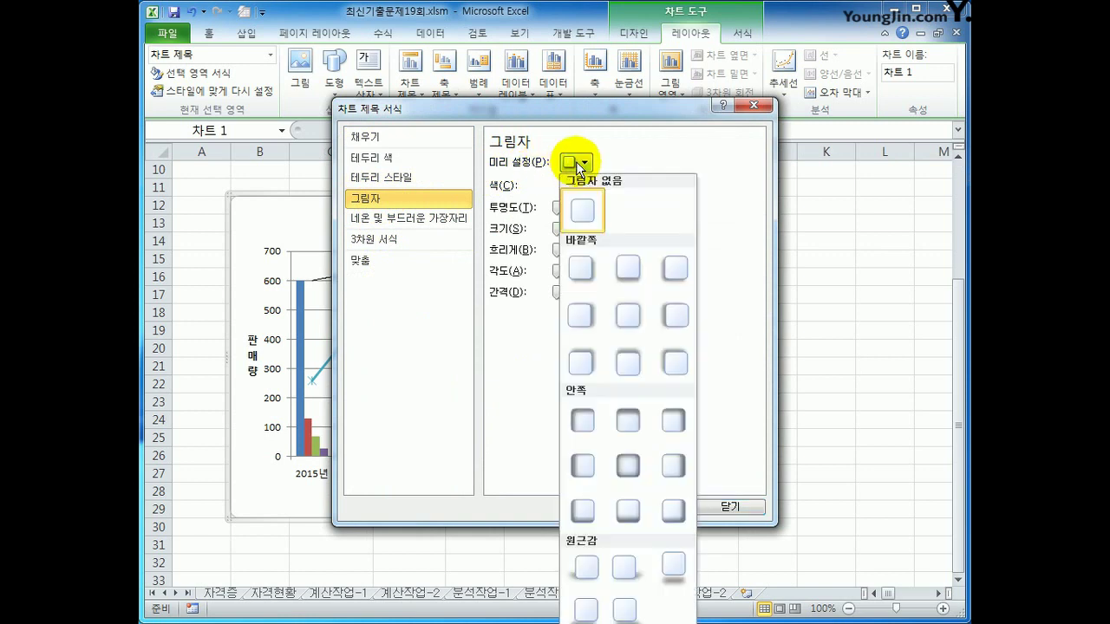
click(587, 273)
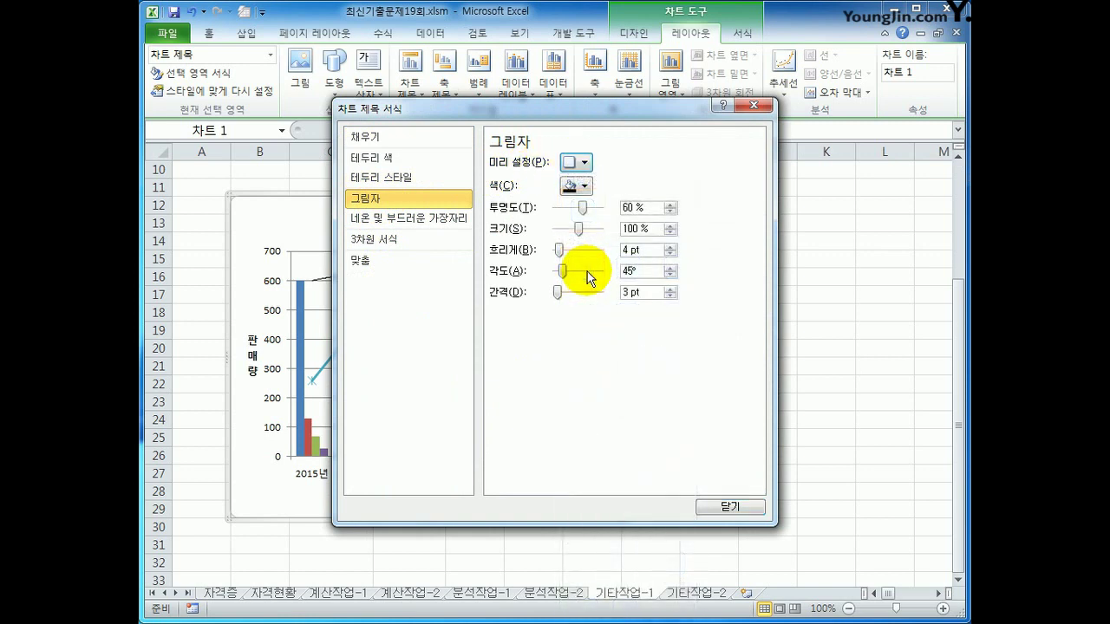
Step: Fill the chart title box with solid white (단색 채우기)
click(422, 145)
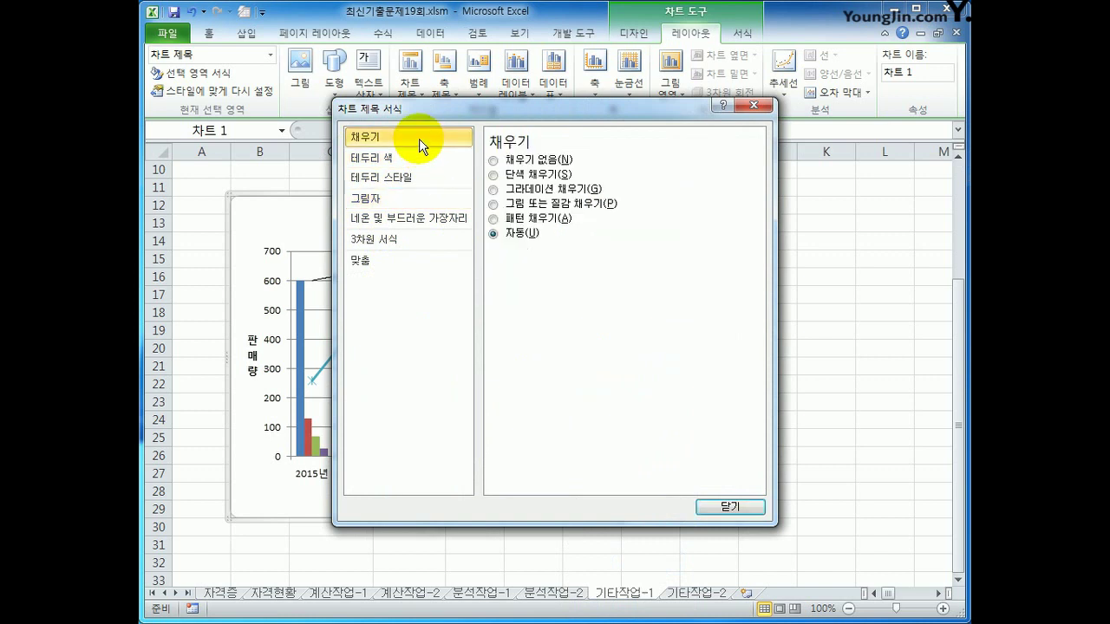
click(512, 174)
click(577, 268)
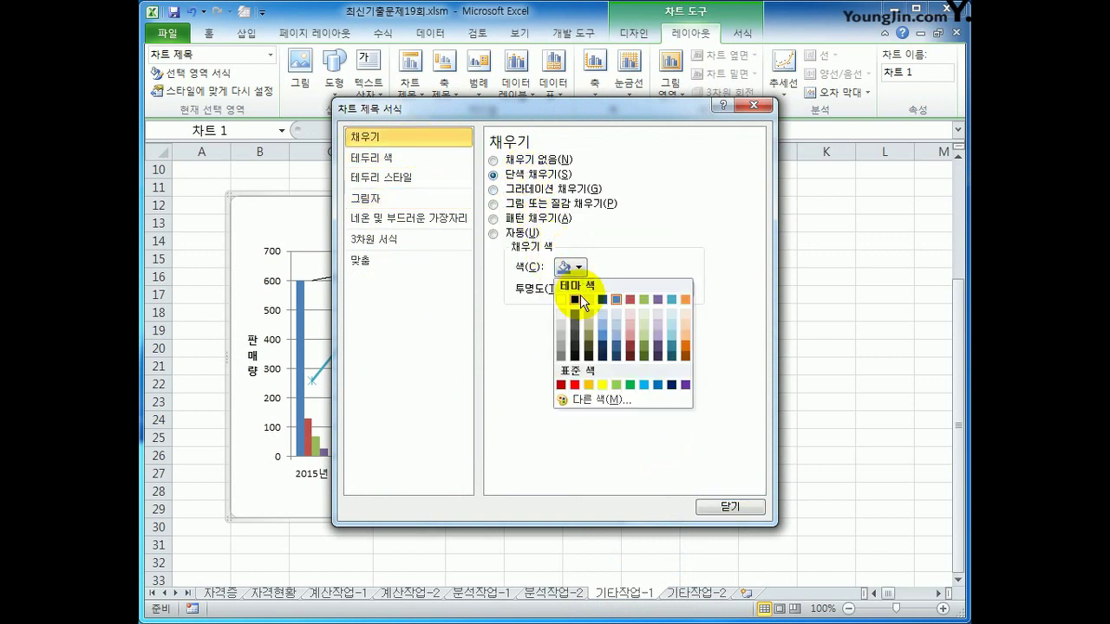
click(564, 312)
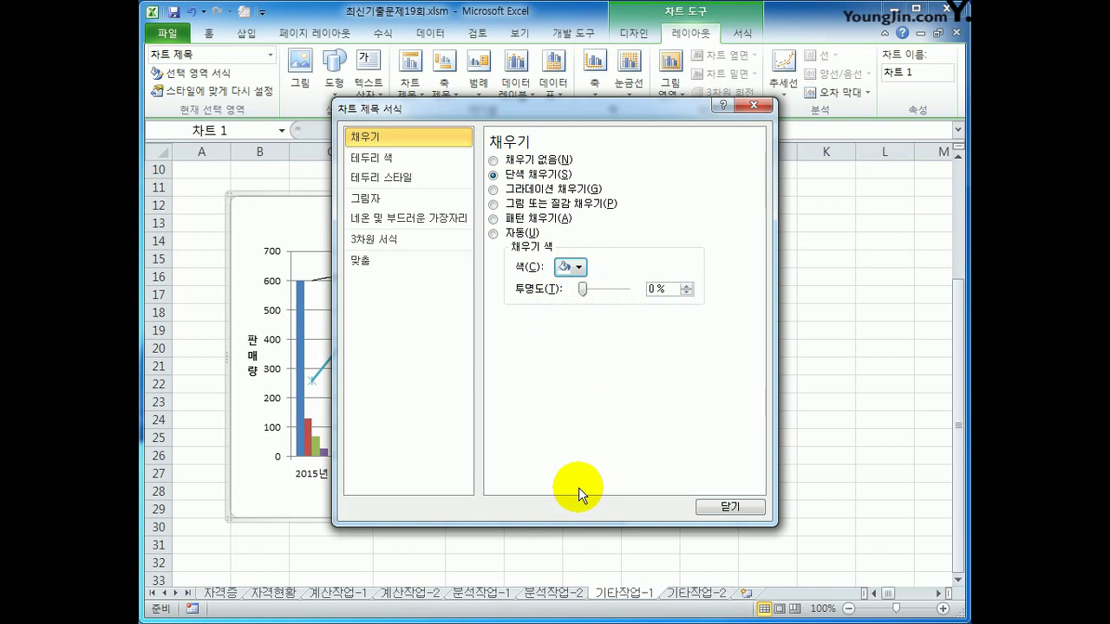
Step: Give the chart title a solid black border (실선) and close the title formatting
click(395, 160)
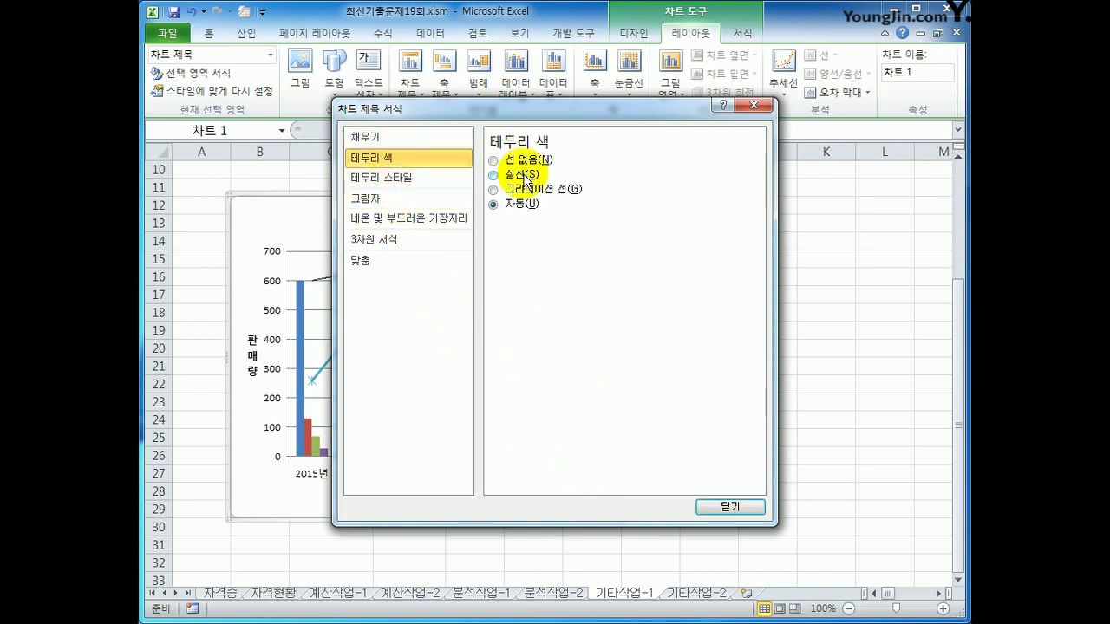
click(520, 174)
click(569, 224)
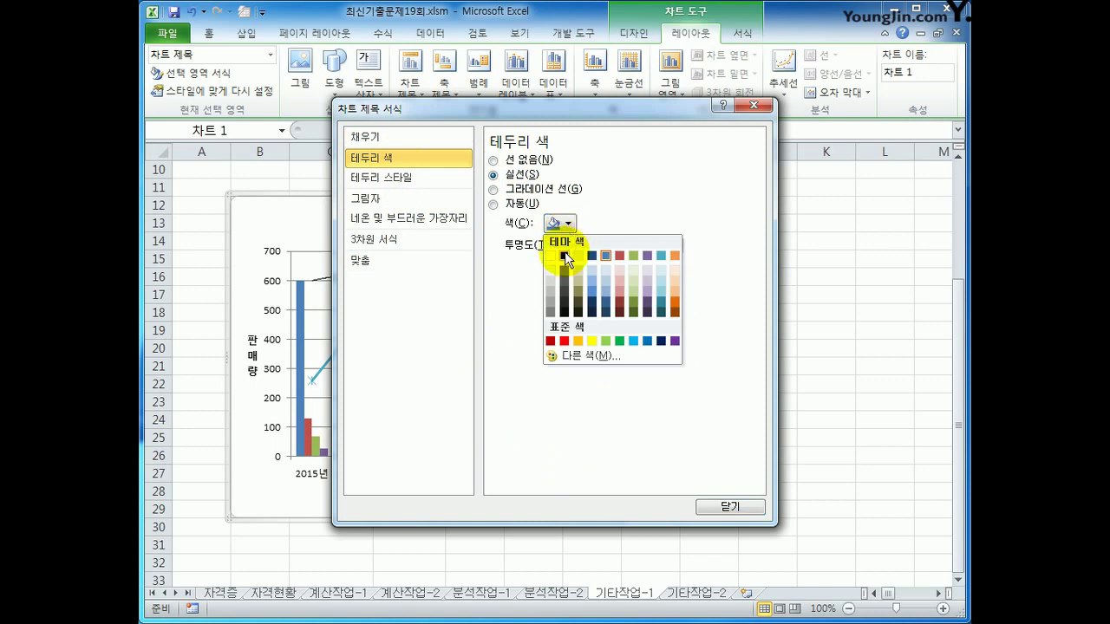
click(562, 252)
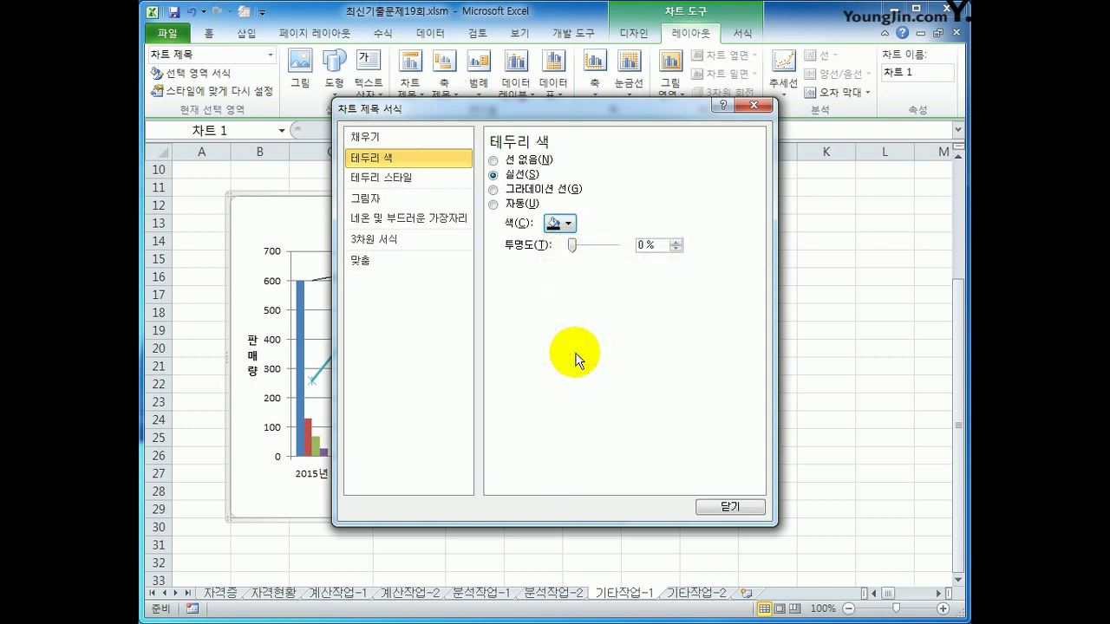
click(729, 506)
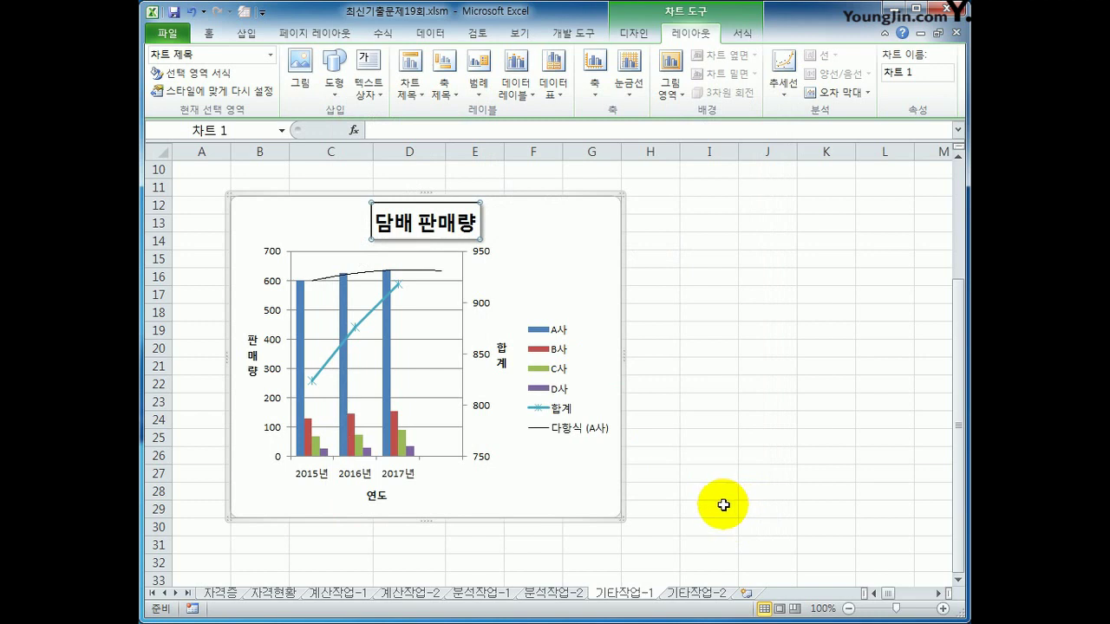
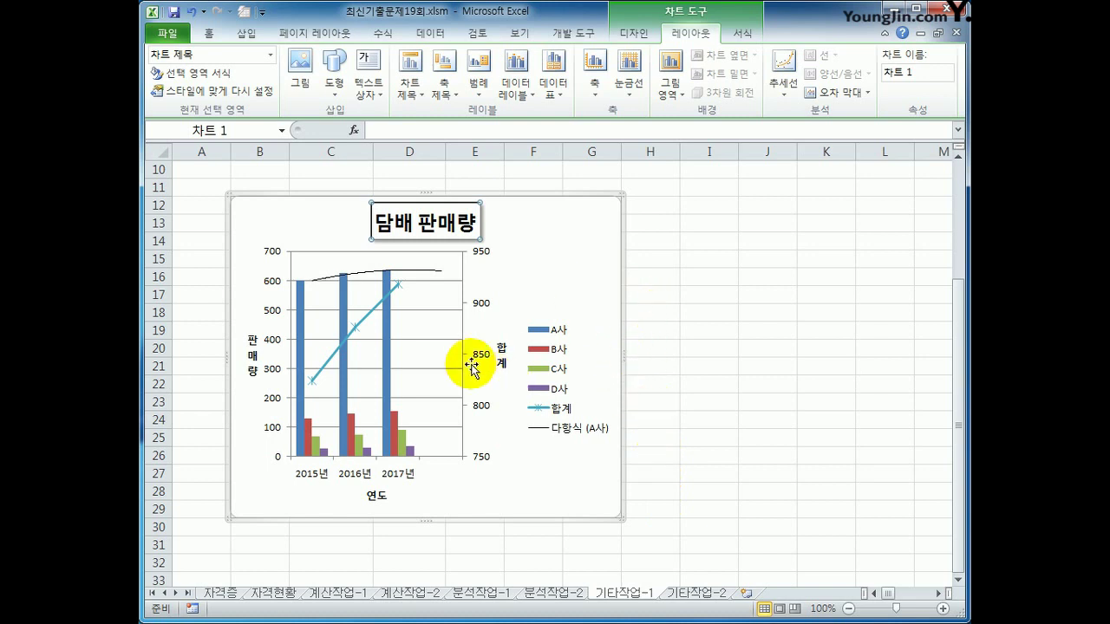
Step: Remove the chart's primary horizontal gridlines by setting 기본 가로 눈금선 to 없음
click(569, 258)
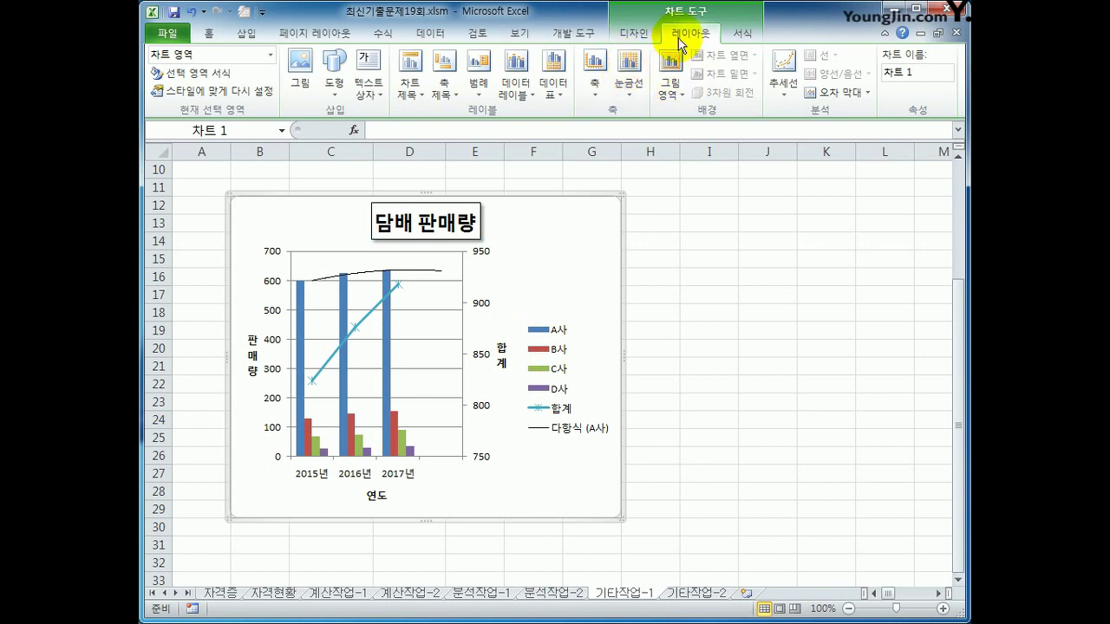
click(645, 94)
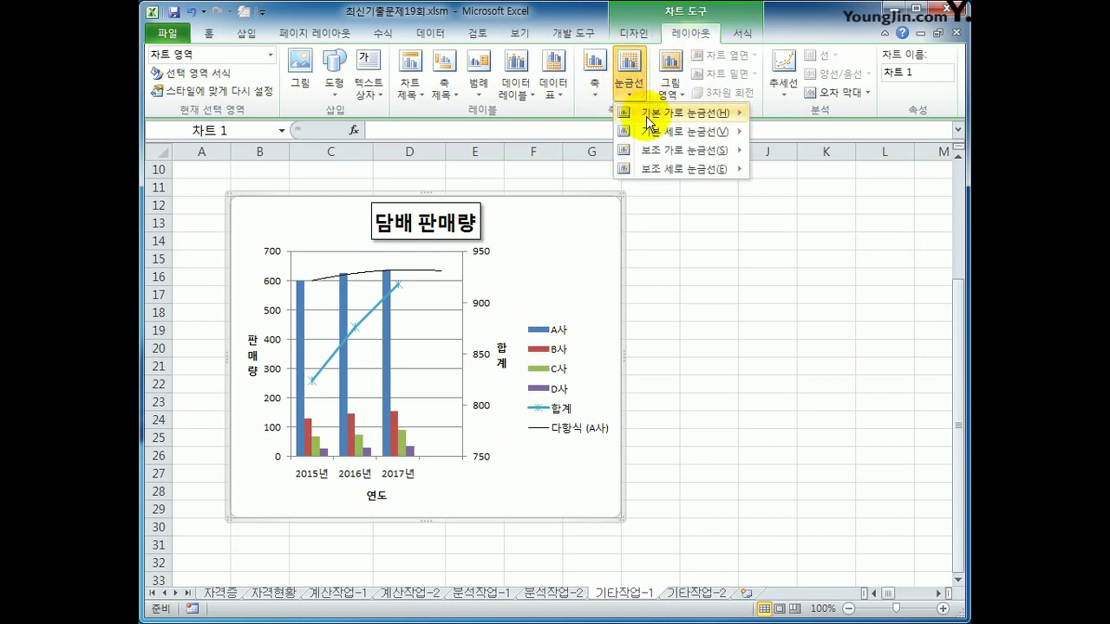
mouse_move(649, 120)
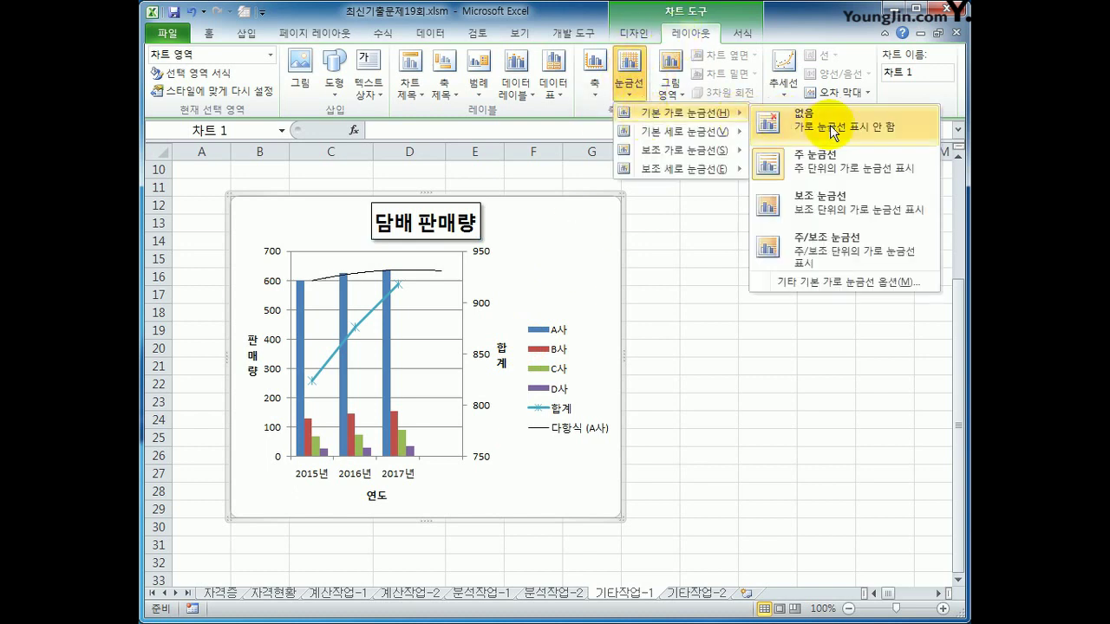
click(750, 149)
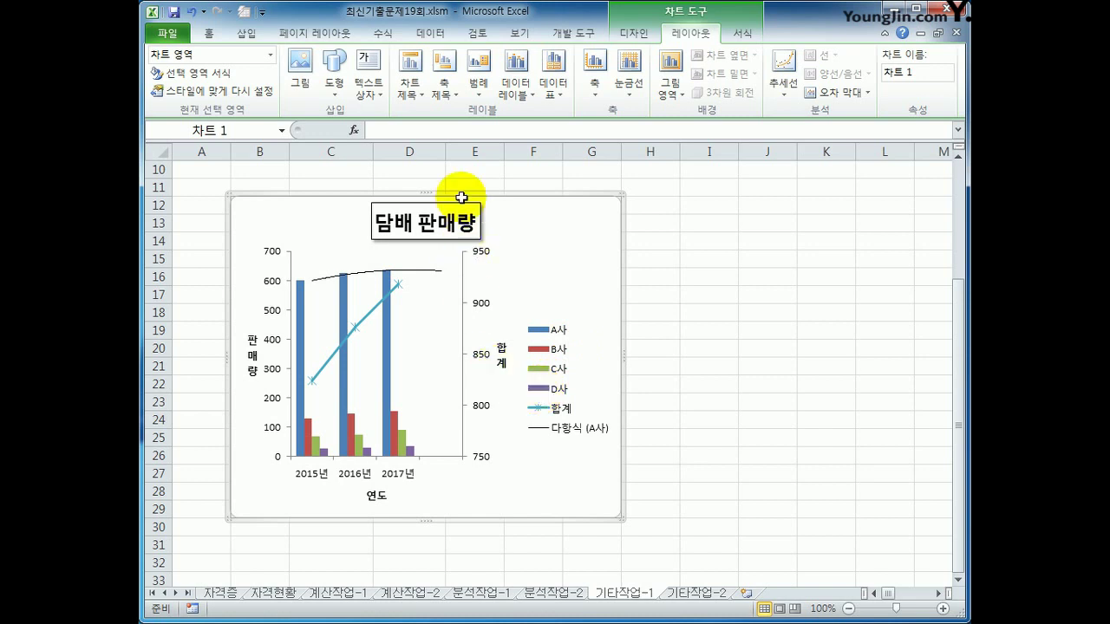
Step: Place the chart legend at the bottom (아래쪽에 범례 표시) and give it a solid black border (실선)
click(485, 100)
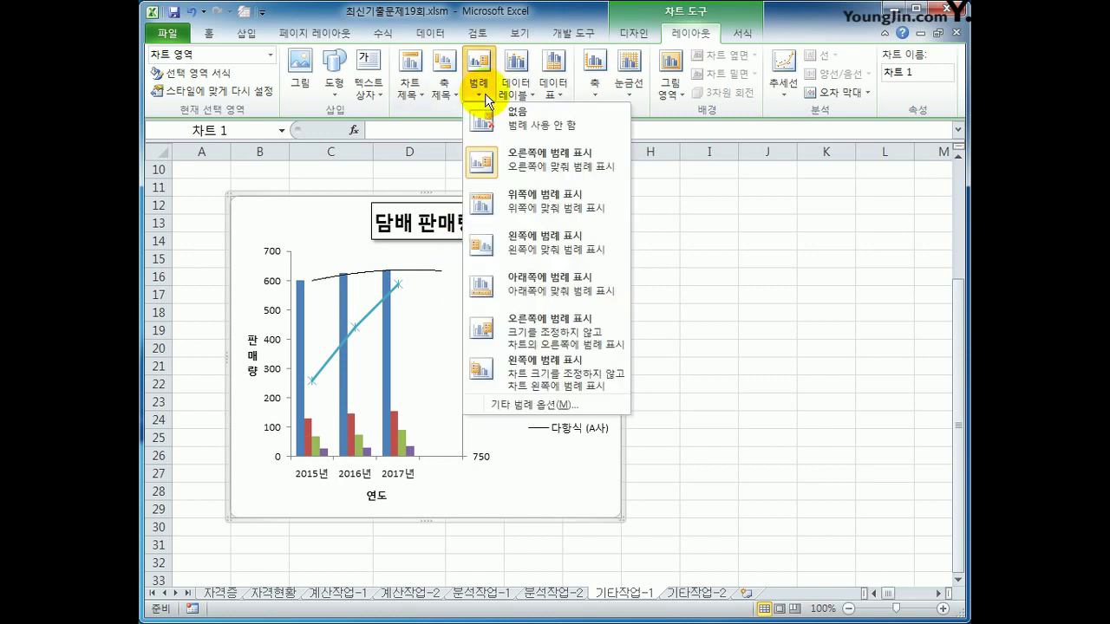
click(524, 299)
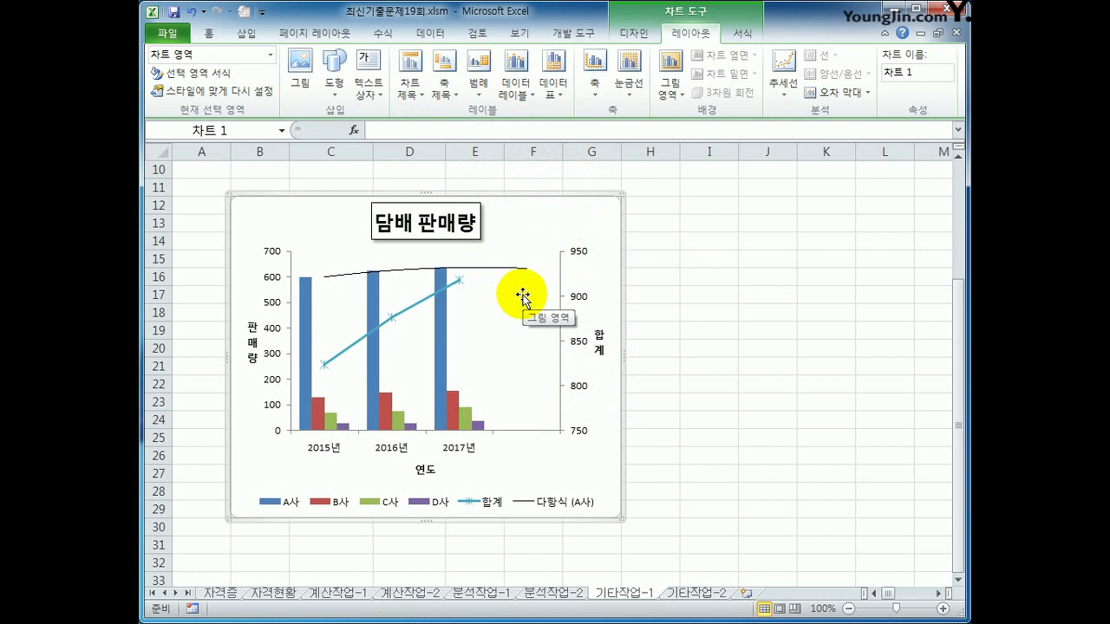
click(449, 508)
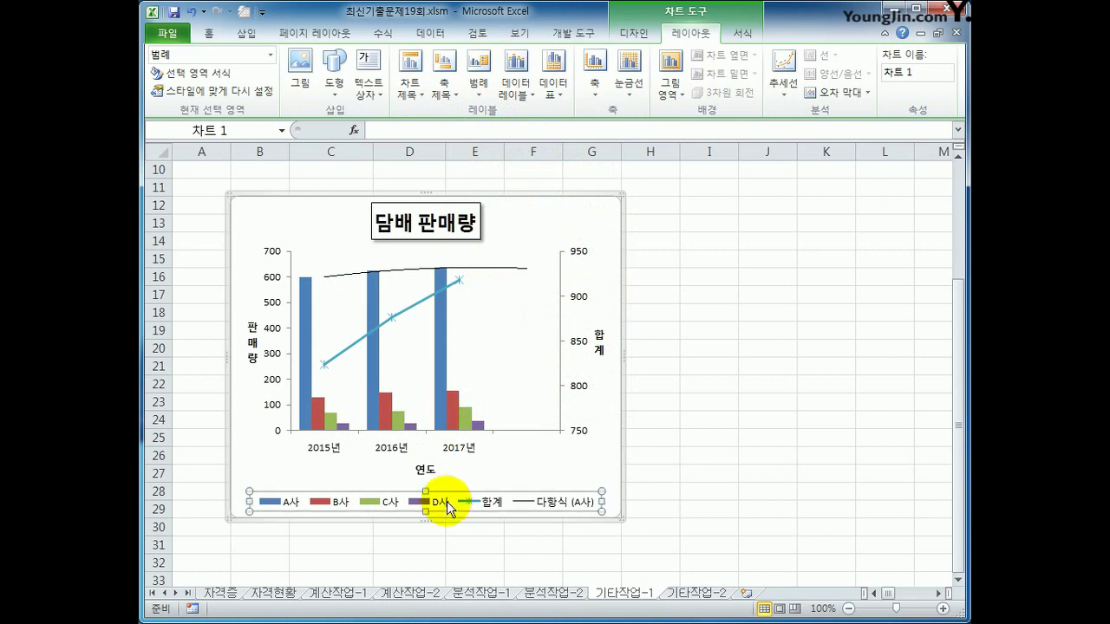
right_click(449, 509)
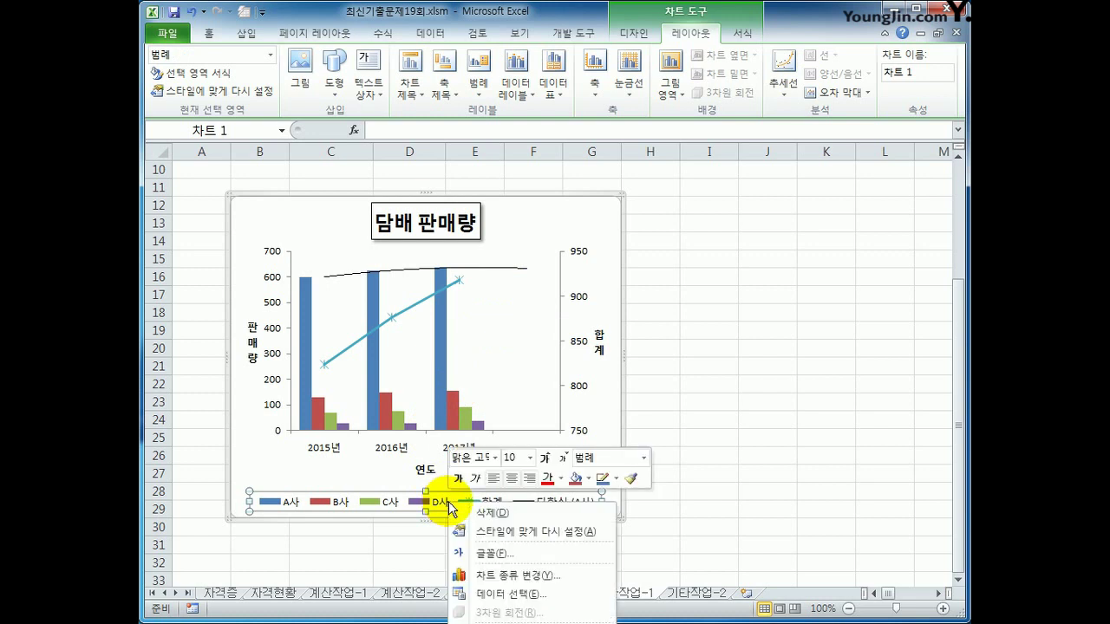
click(685, 379)
scroll(685, 380, down, 3)
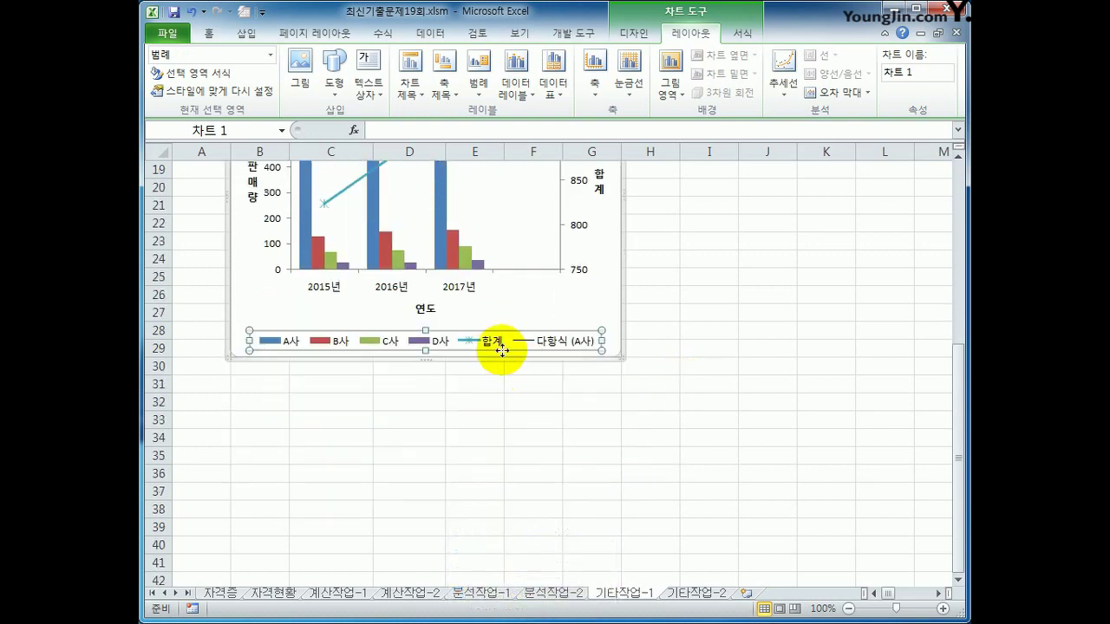
right_click(500, 347)
click(573, 482)
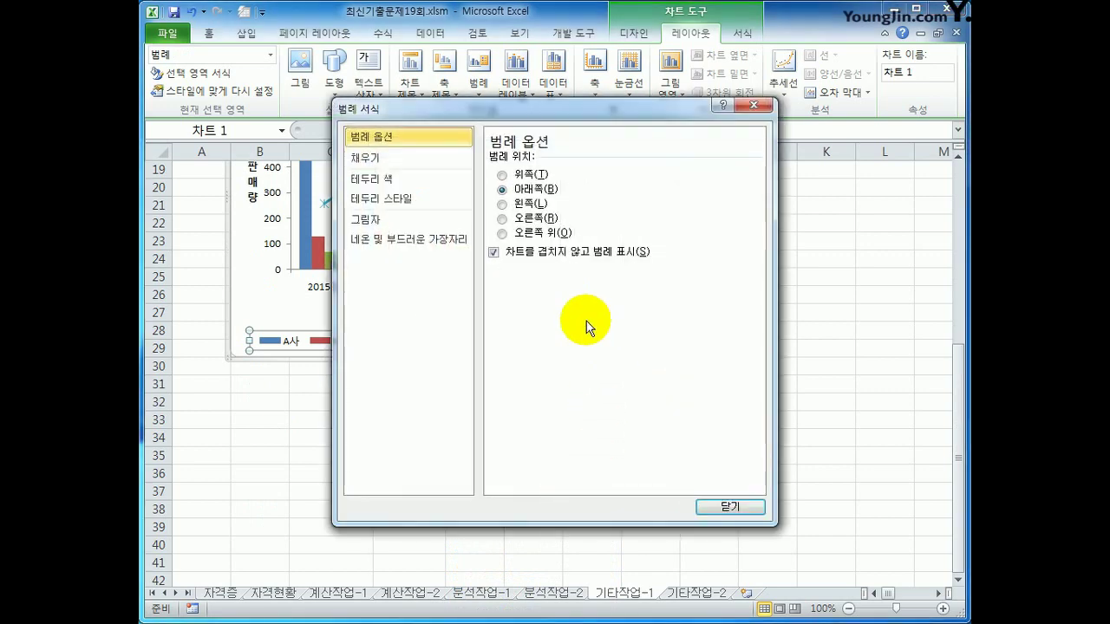
click(420, 183)
click(532, 175)
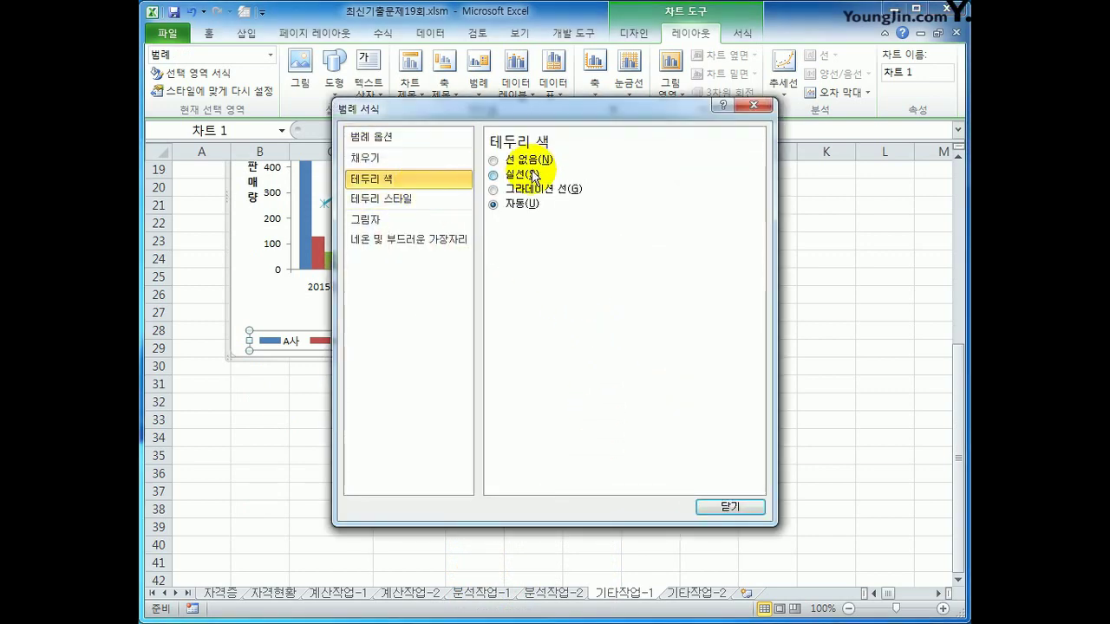
click(559, 224)
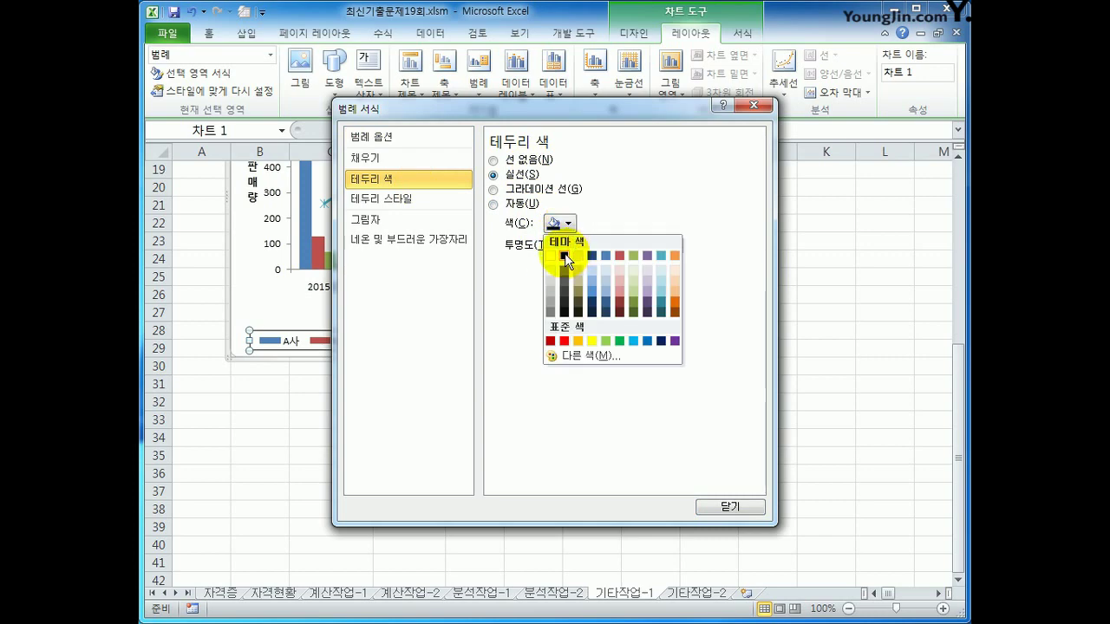
click(564, 255)
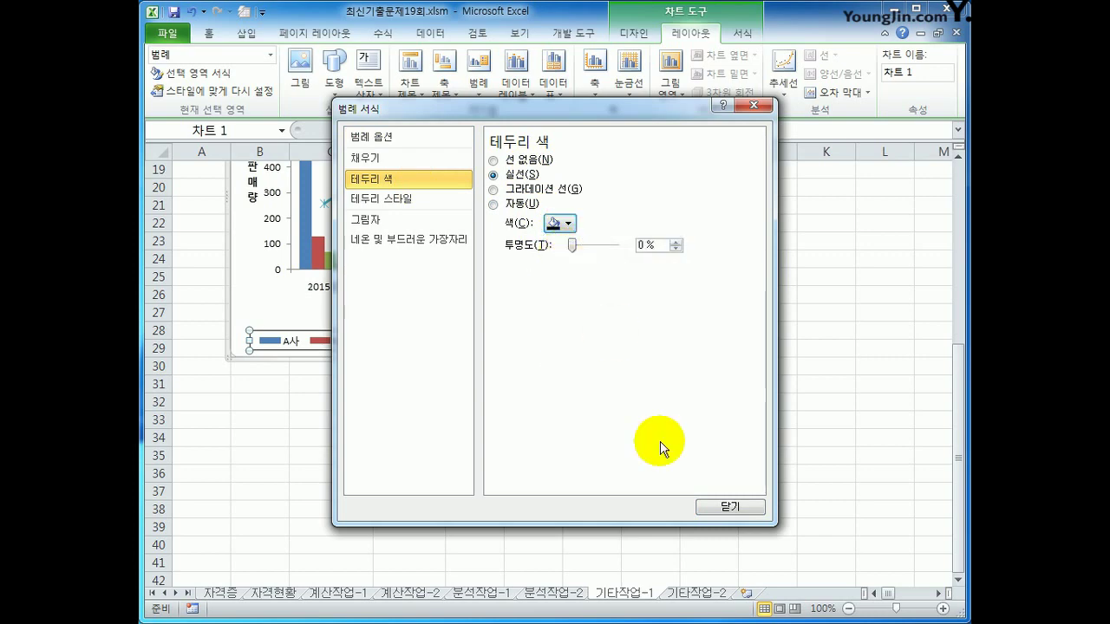
click(725, 508)
click(778, 486)
Step: Change the year headings in C3:E3 of the 담배판매량 table to 2018년, 2019년 and 2020년
scroll(778, 486, up, 3)
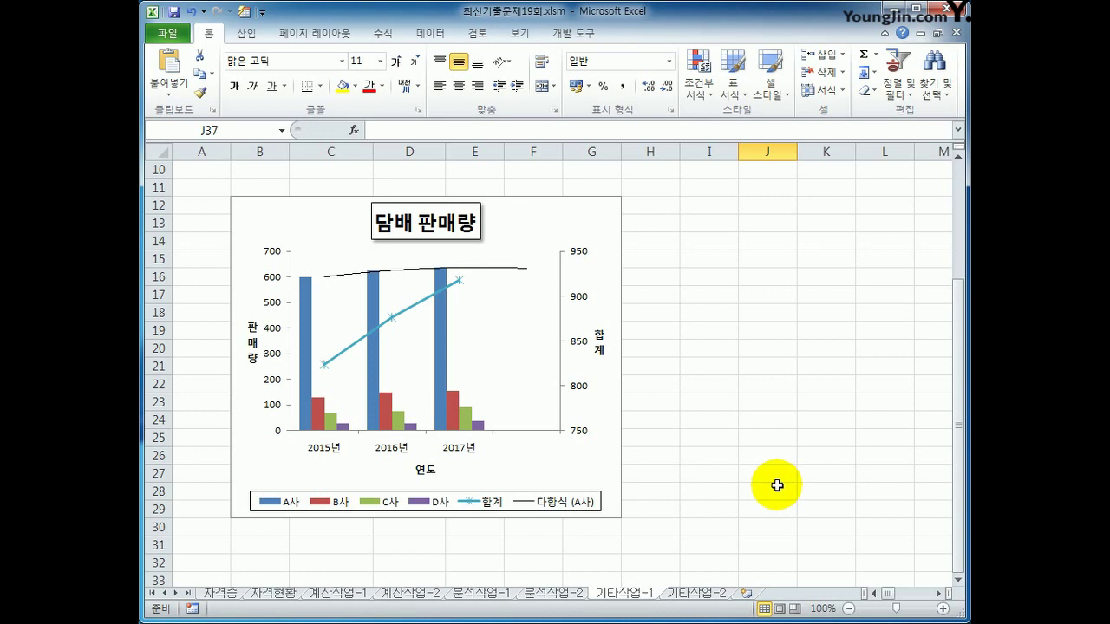
scroll(737, 486, up, 3)
click(366, 205)
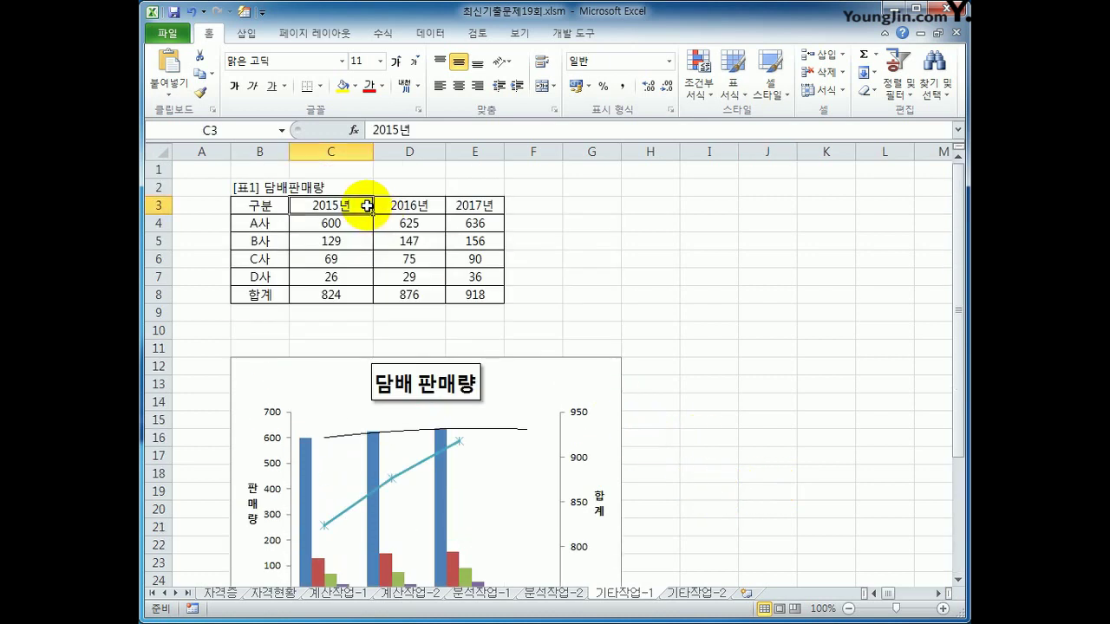
click(469, 204)
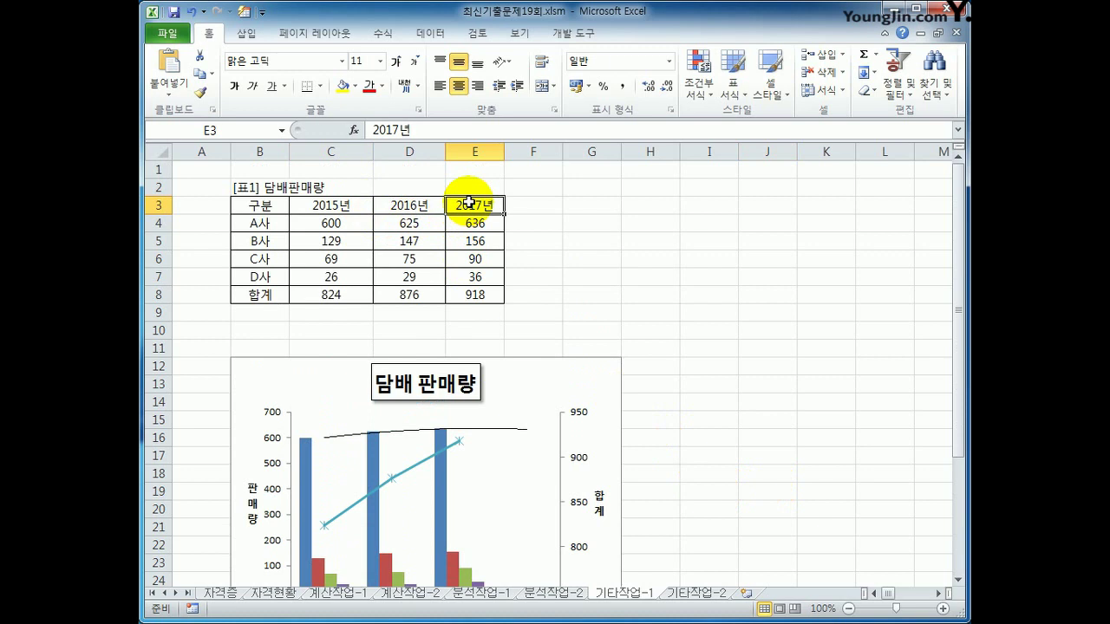
text(2020)
text(년)
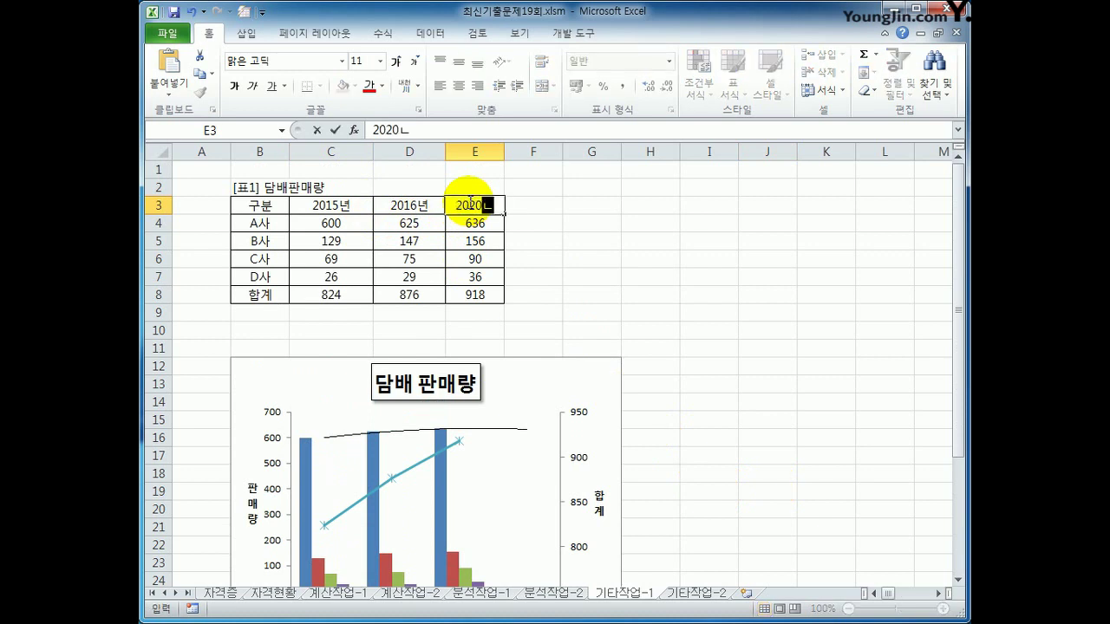
key(Left)
key(Left)
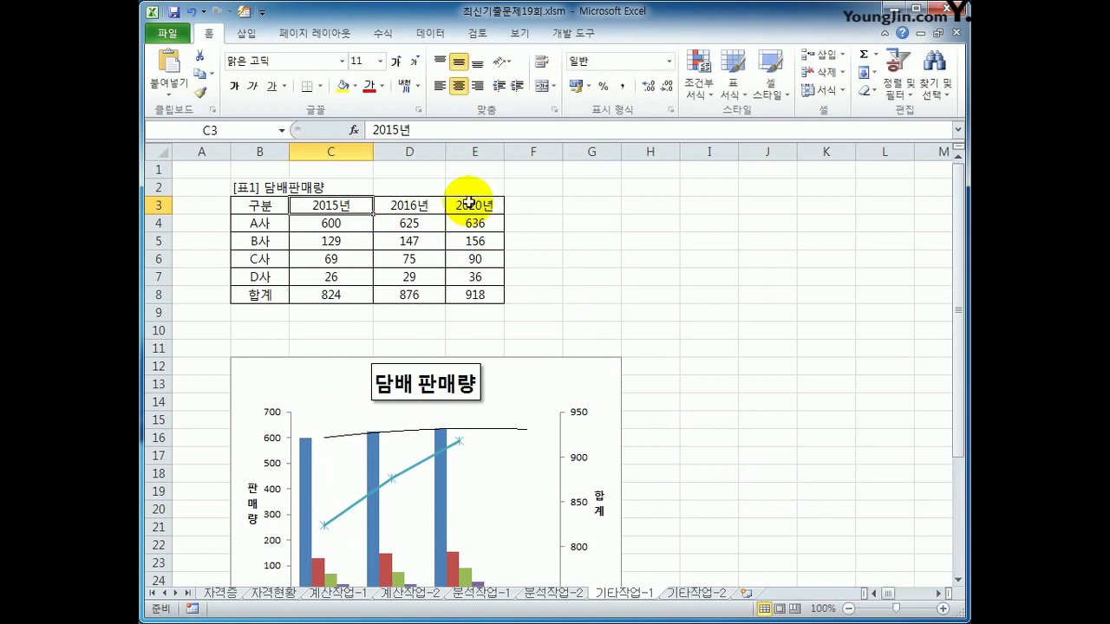
text(2018년)
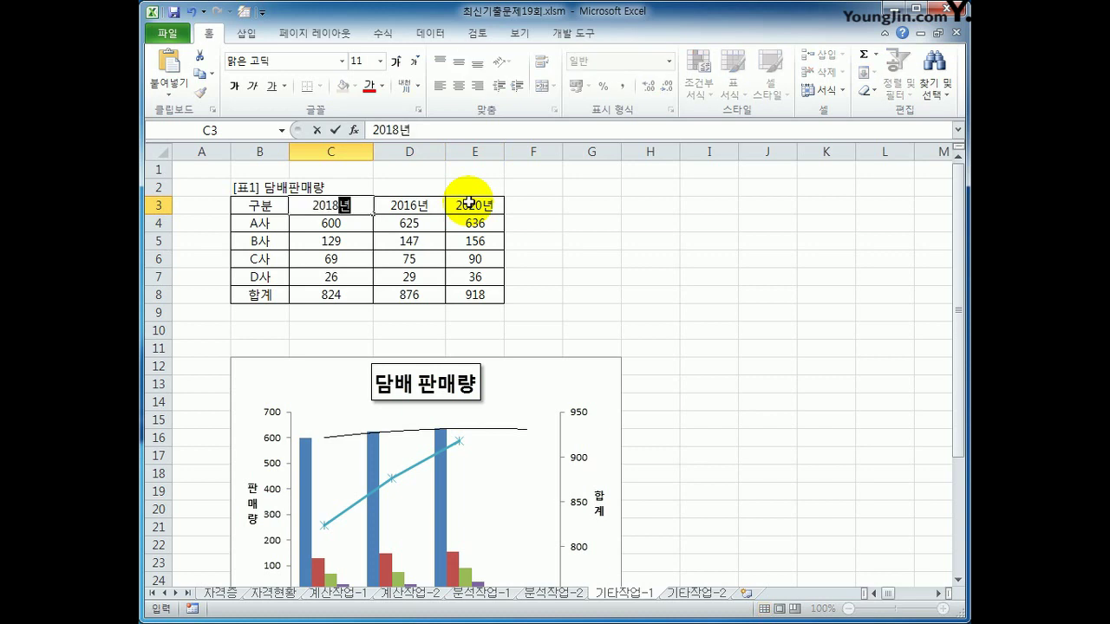
key(Right)
text(2019)
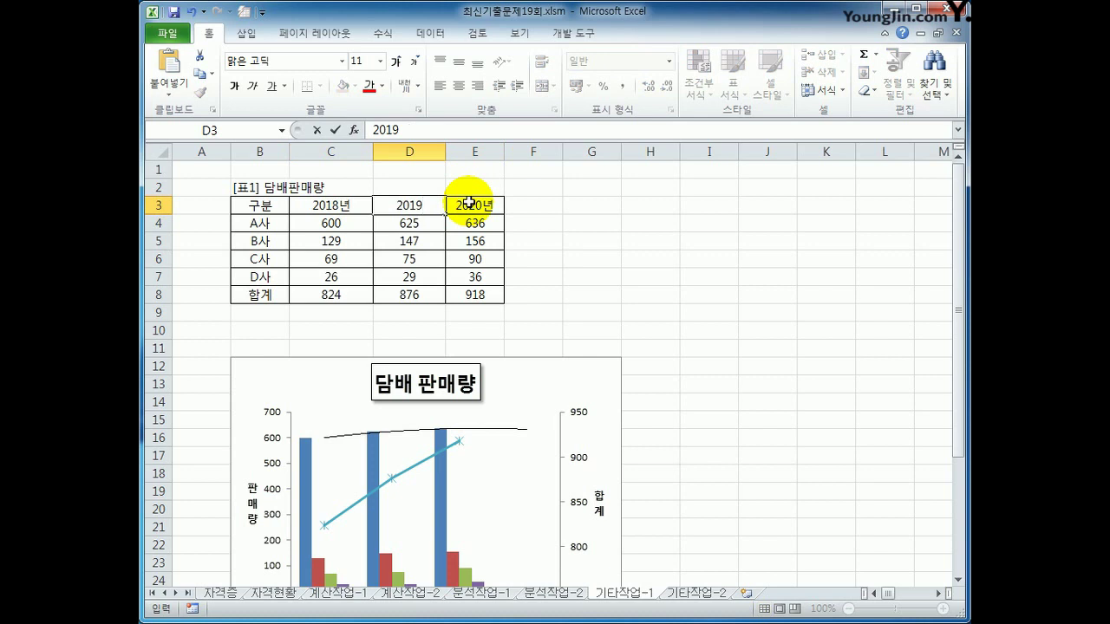
text(년)
key(Return)
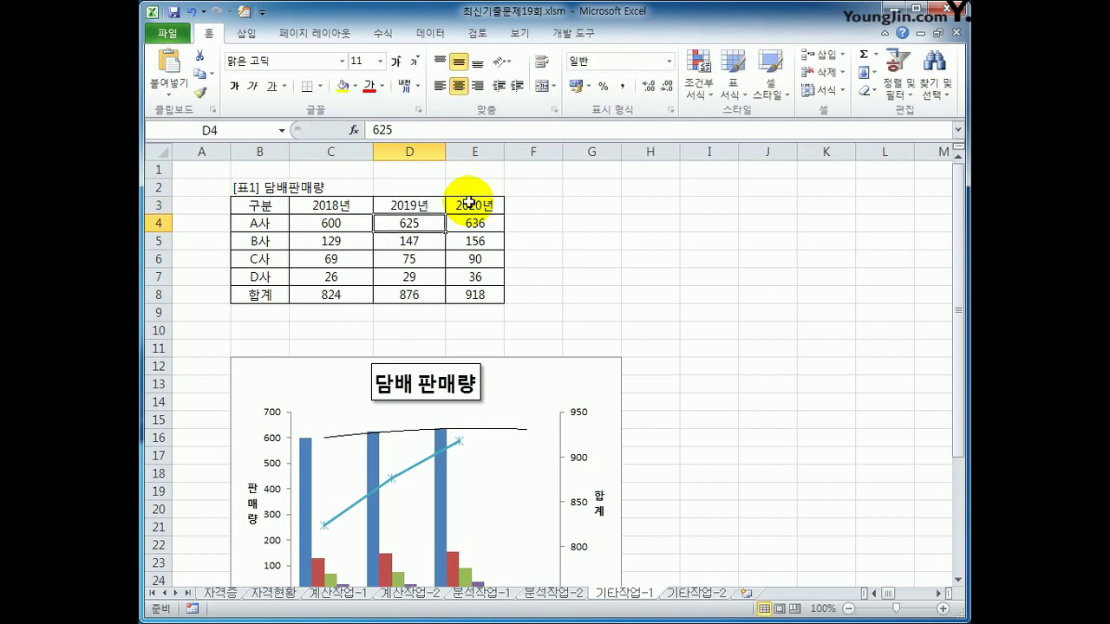
Step: Compare the chart's category axis labels with the year headings in row 3 and review the finished chart
scroll(468, 203, down, 5)
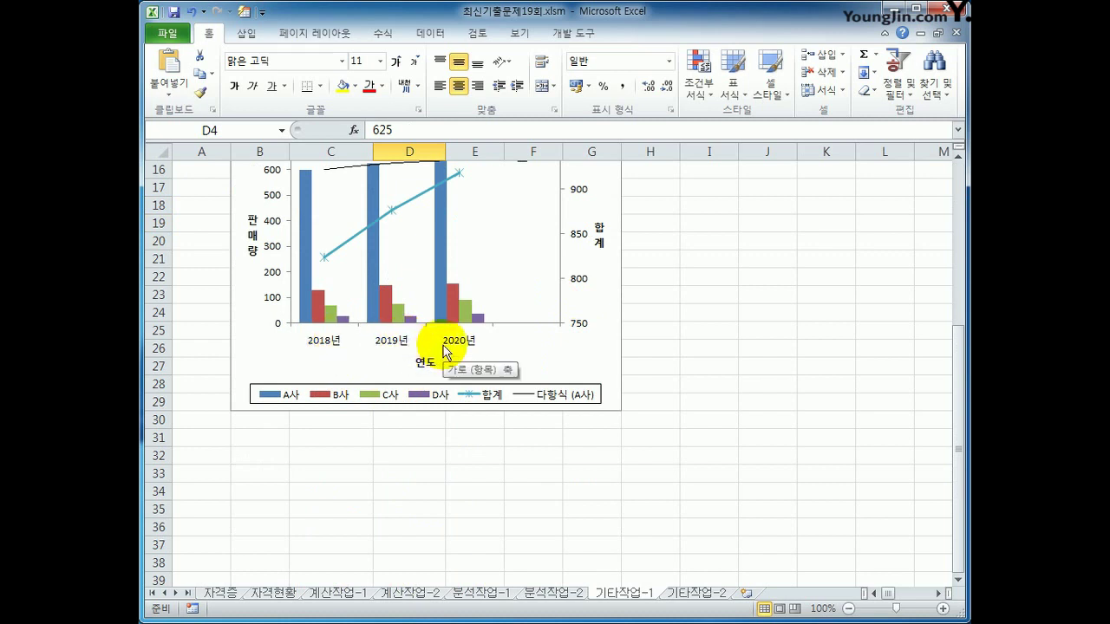
scroll(444, 350, up, 2)
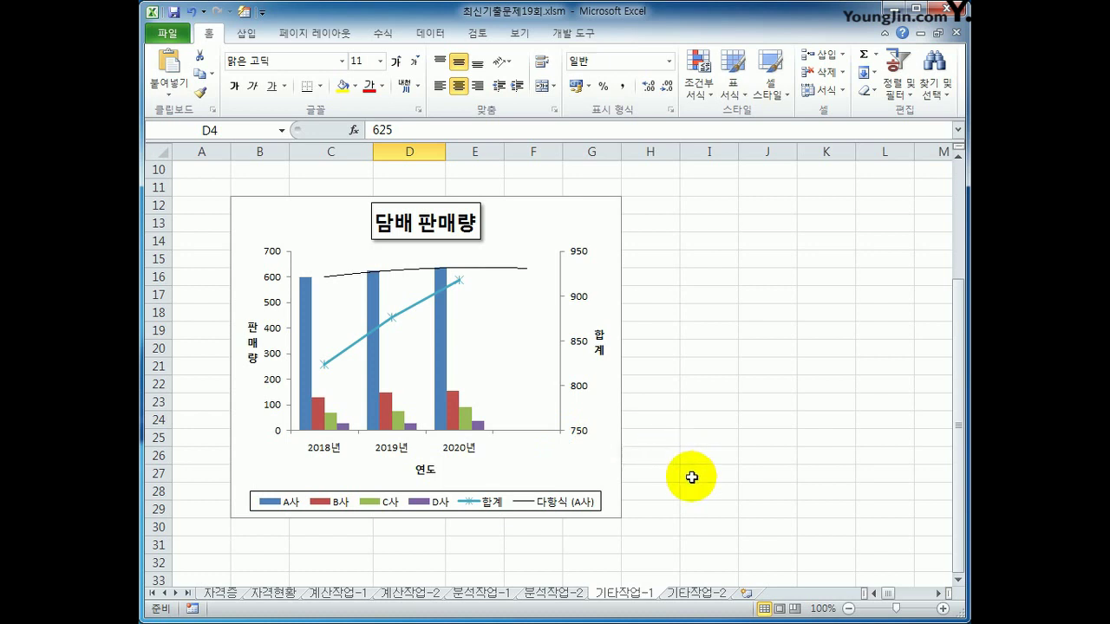
scroll(694, 472, up, 3)
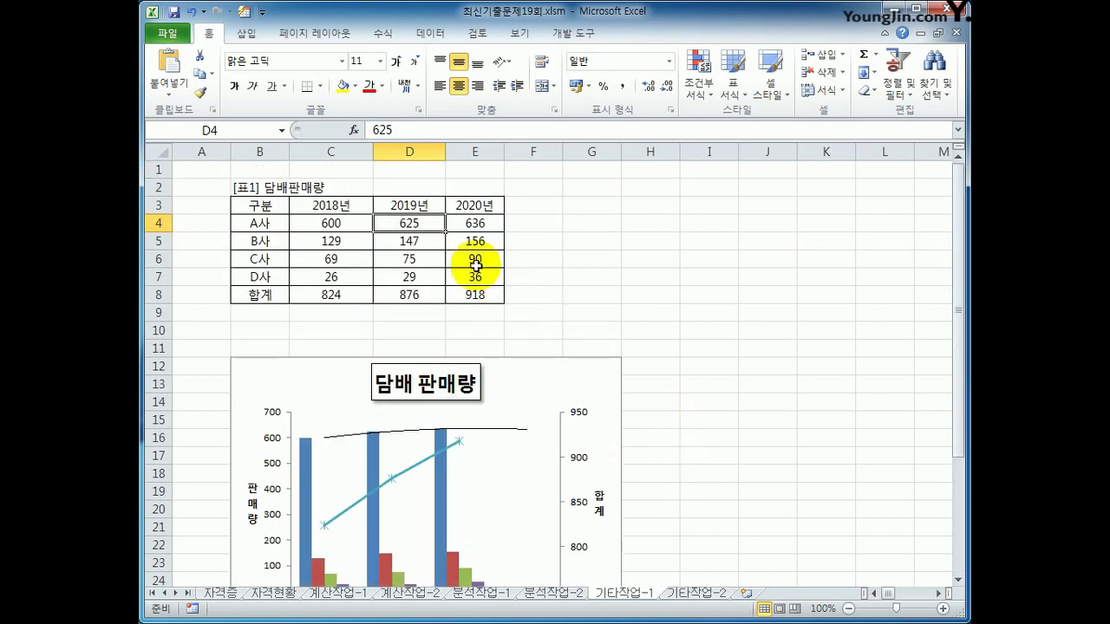
drag(260, 206, 447, 206)
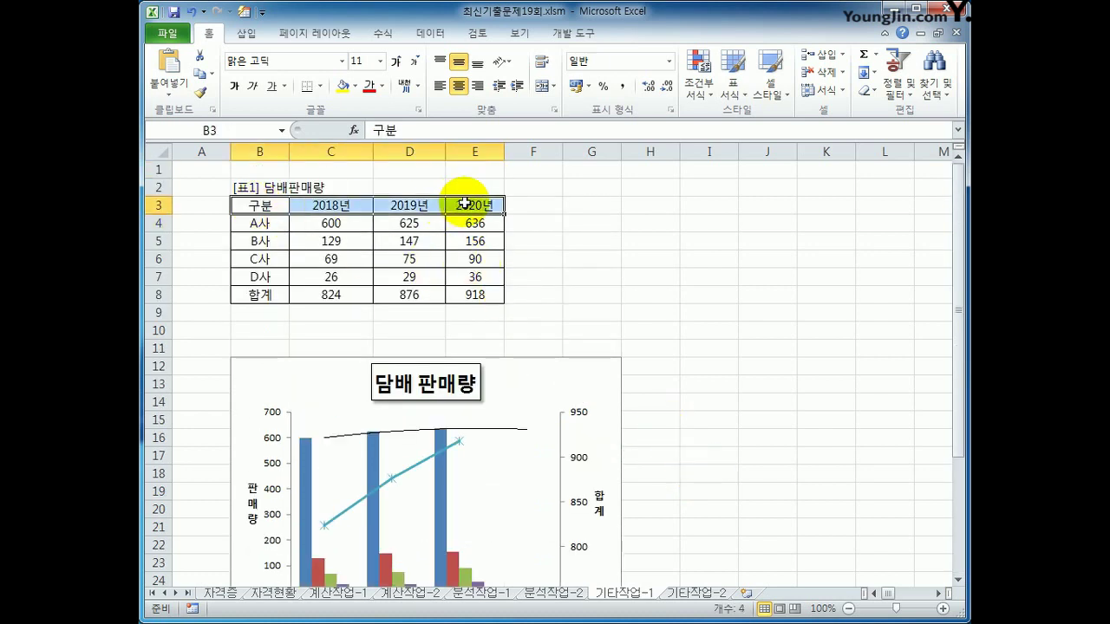
click(447, 206)
drag(339, 205, 460, 201)
click(607, 242)
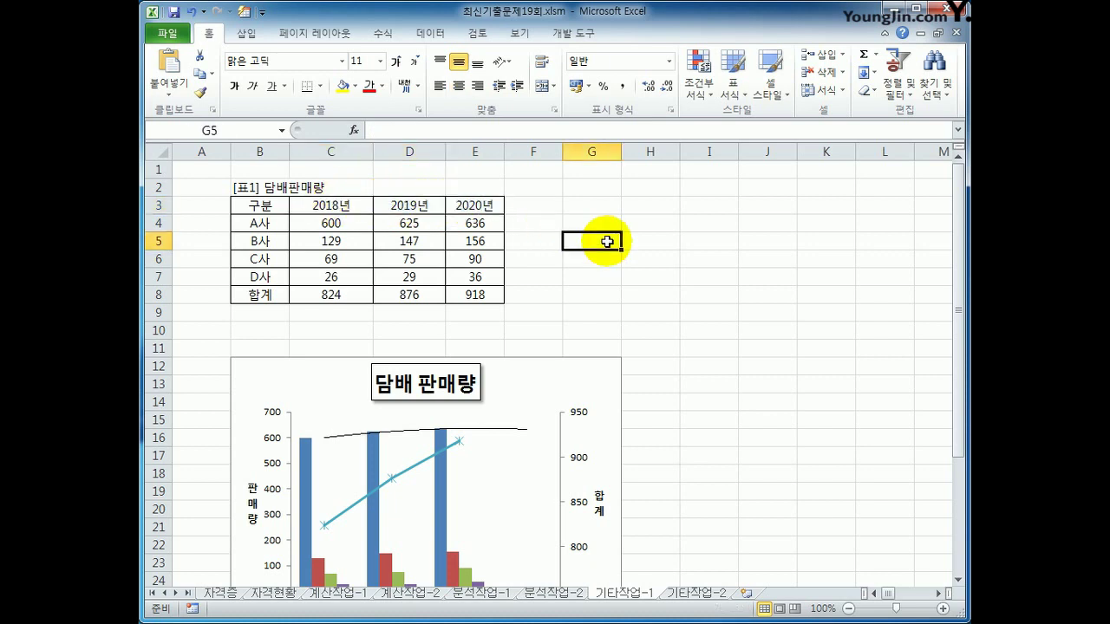
click(218, 169)
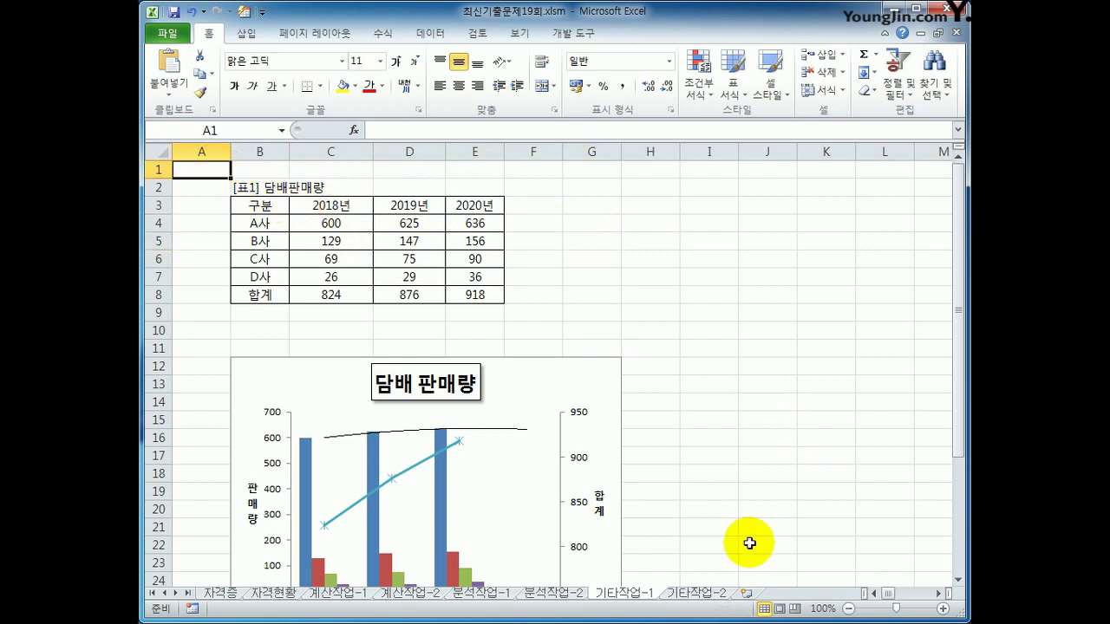
scroll(746, 541, down, 2)
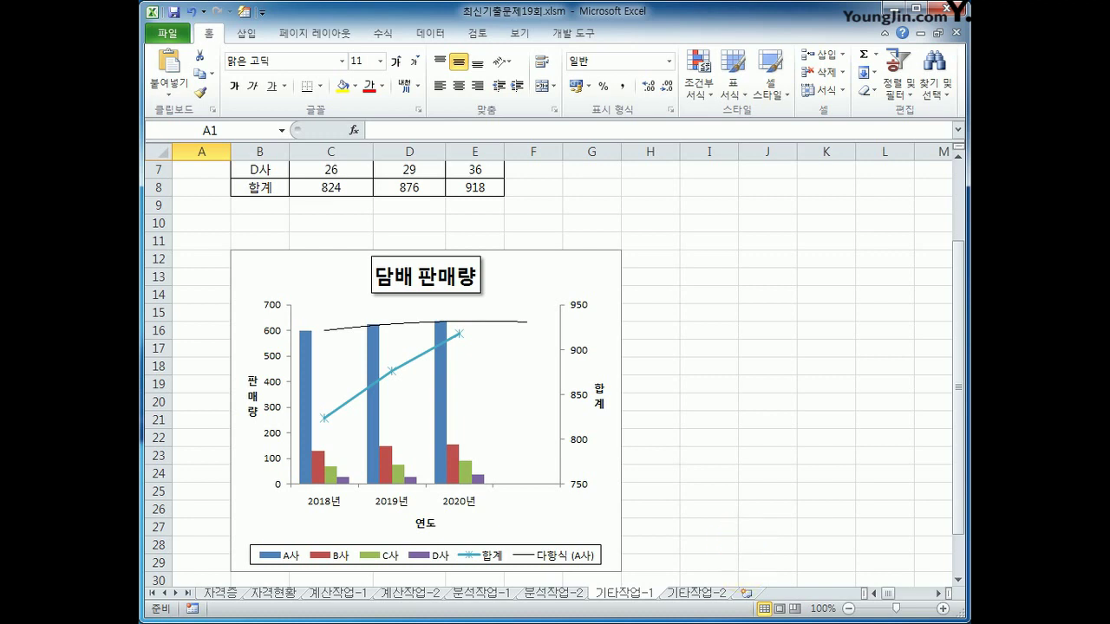
Step: On the 기타작업-2 sheet, turn on design mode and open the click procedure of the 결제하기 button
click(722, 589)
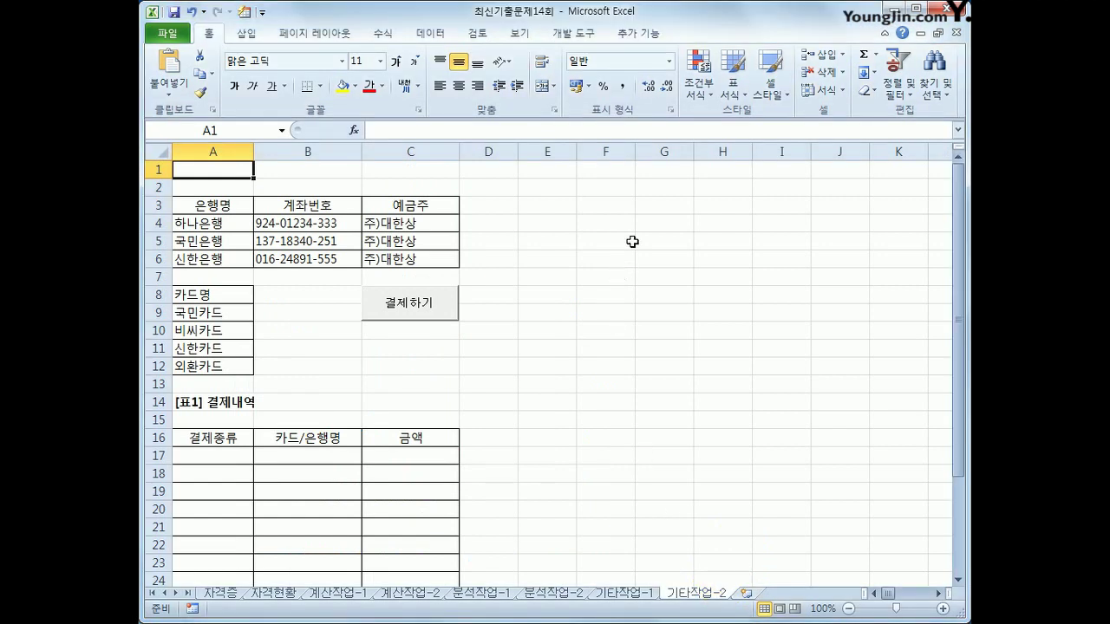
click(631, 243)
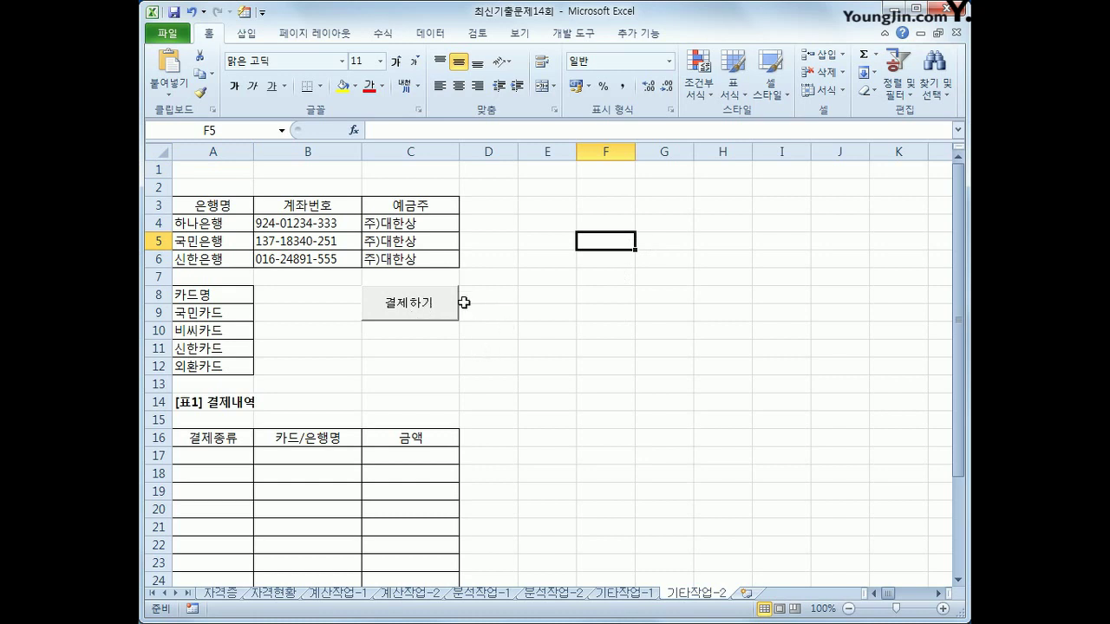
click(569, 32)
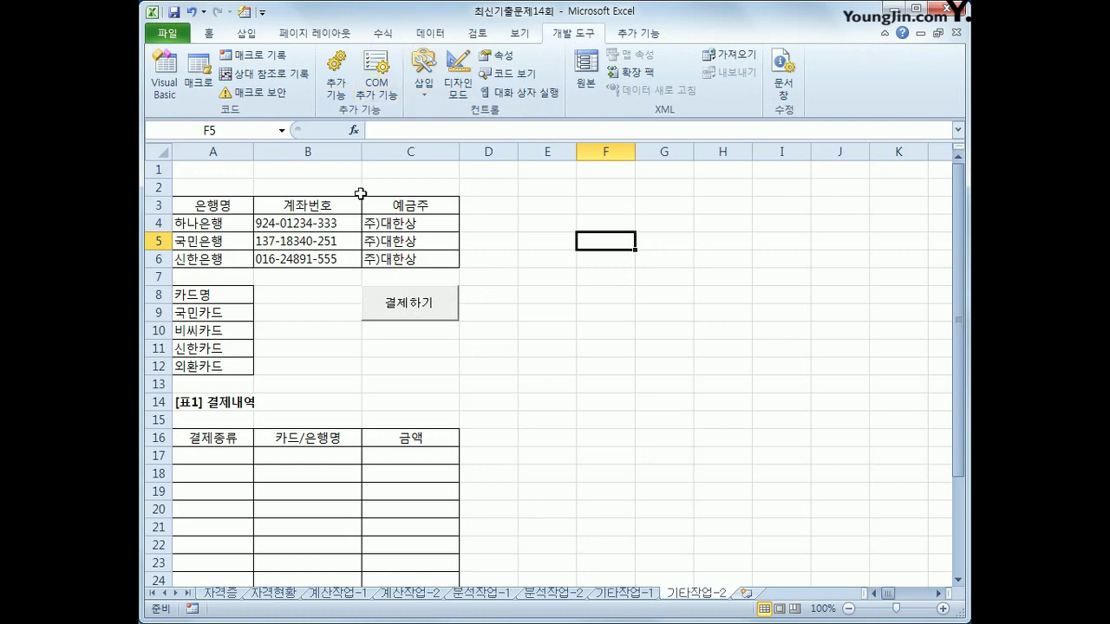
click(457, 83)
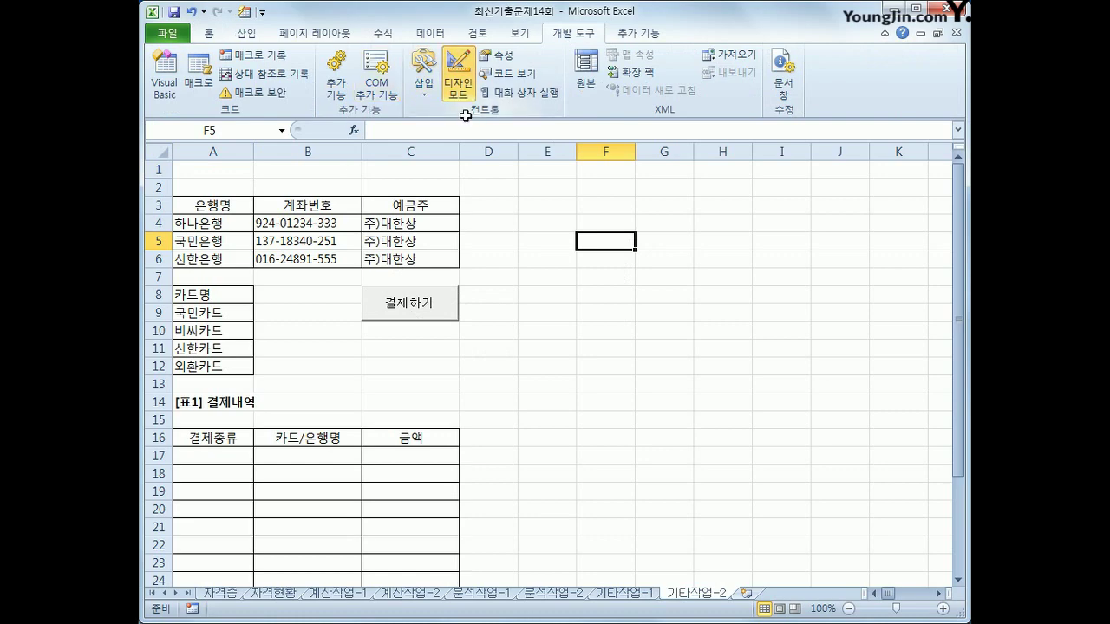
click(421, 315)
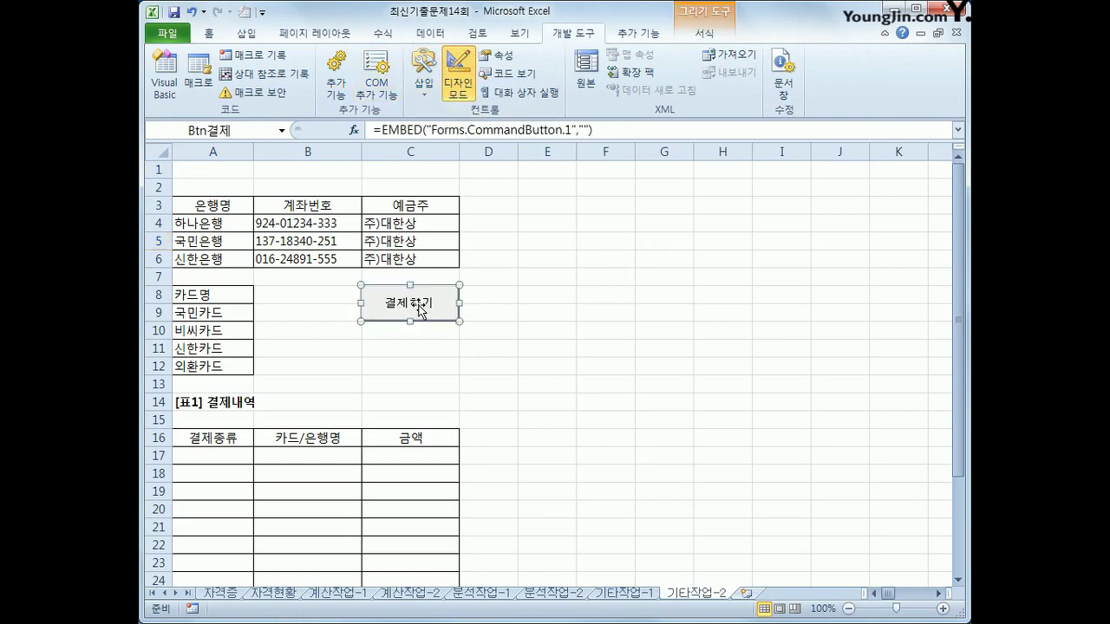
double_click(421, 314)
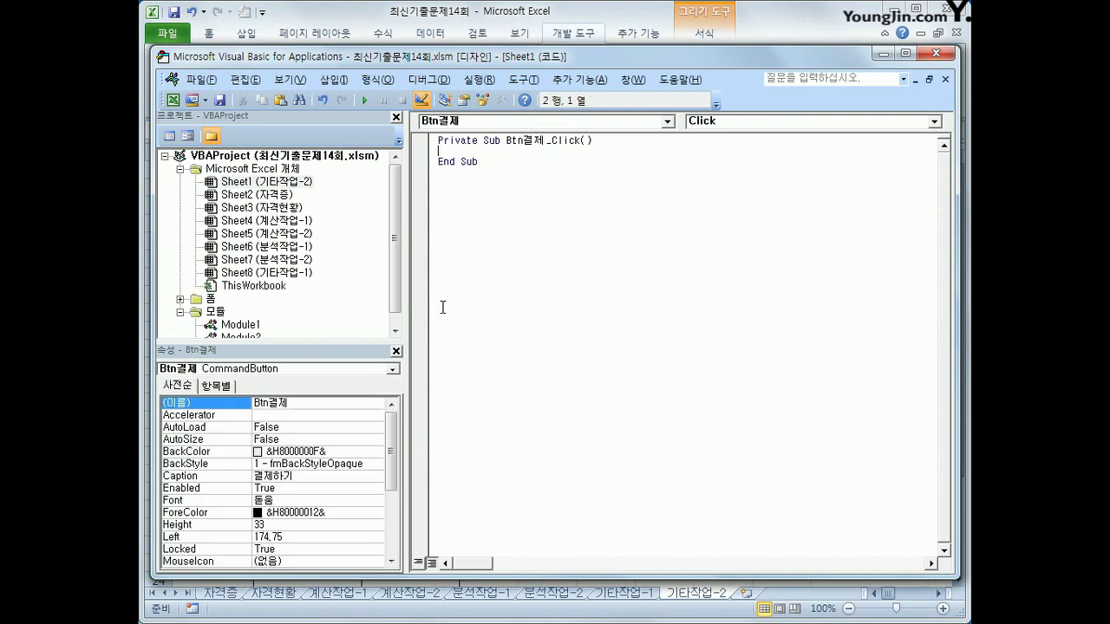
Step: Add the line 결제화면.Show to the Btn결제_Click procedure
key(Tab)
text(결제화면.sh)
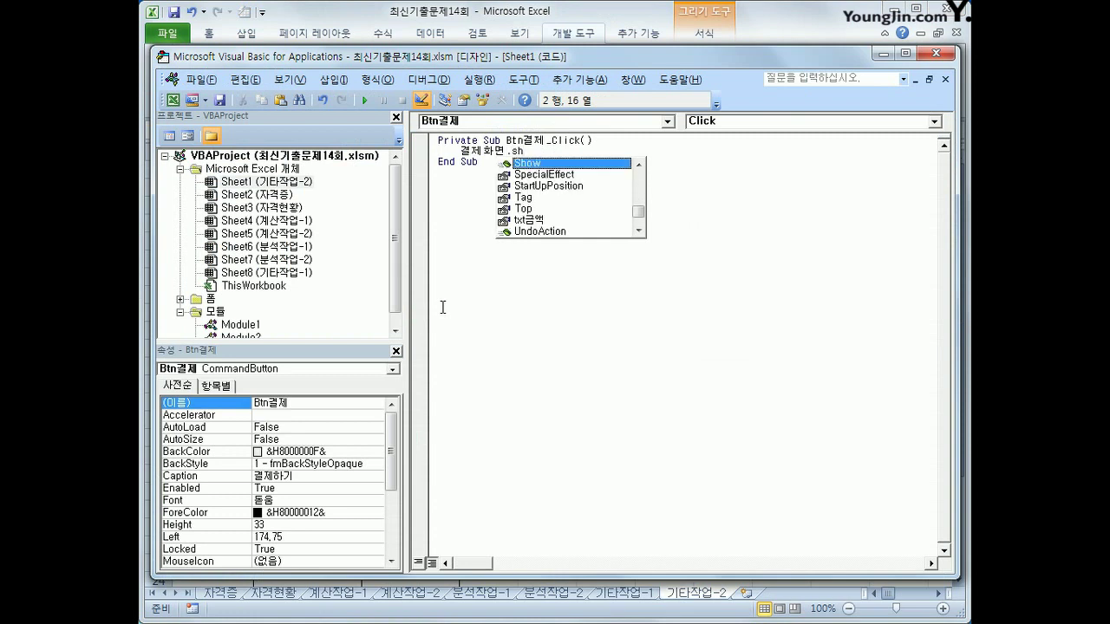
key(Tab)
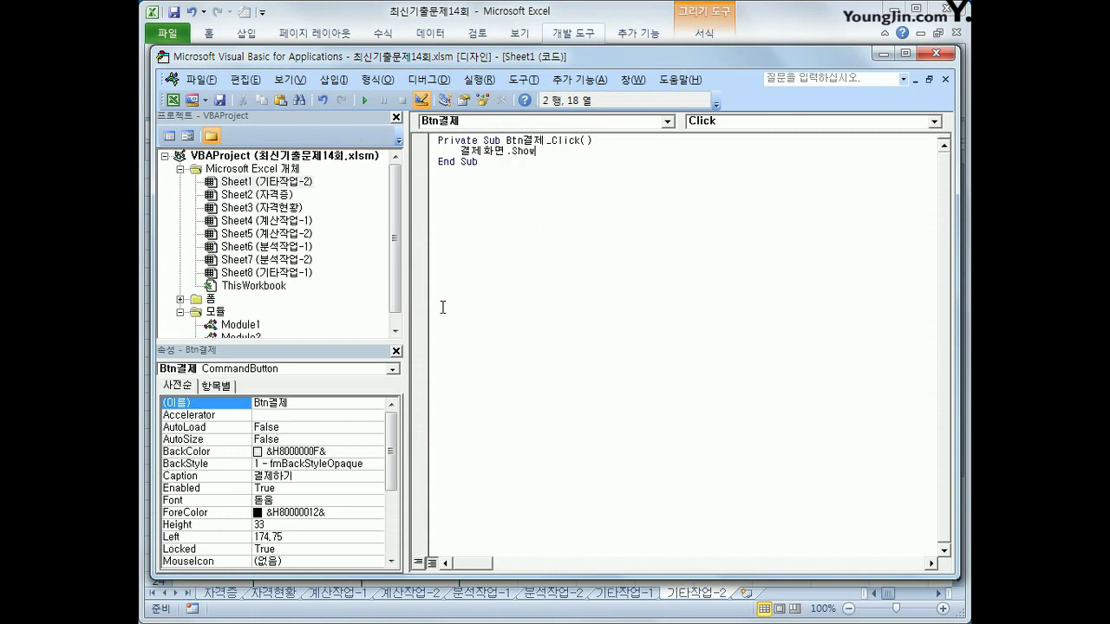
key(Down)
Step: Open the code of the 결제화면 form and create its UserForm_Initialize procedure
double_click(209, 300)
click(239, 313)
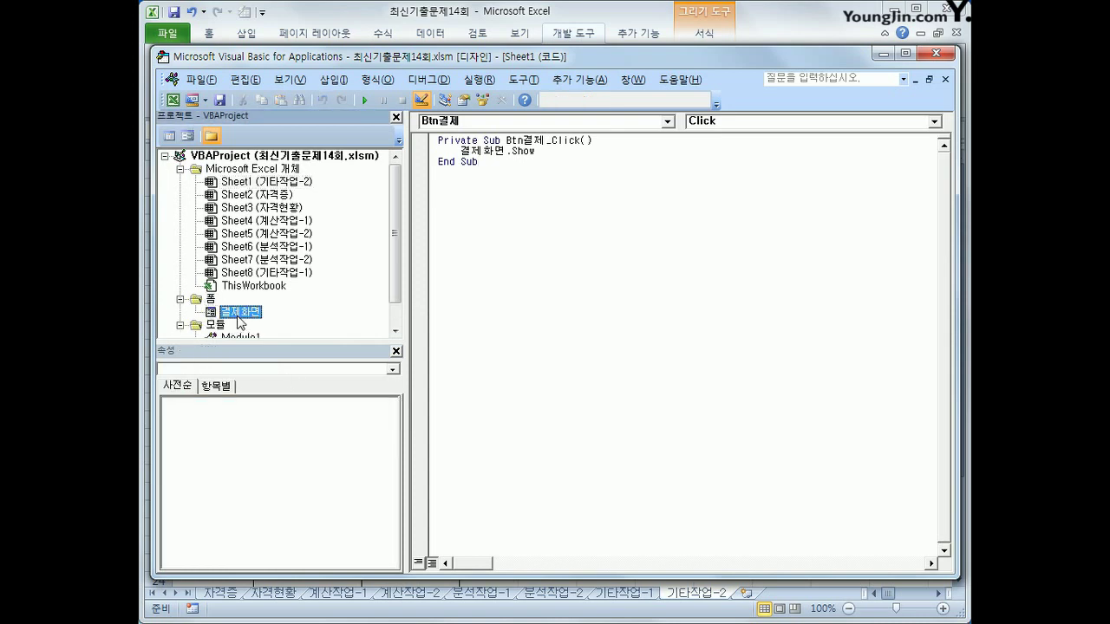
click(168, 137)
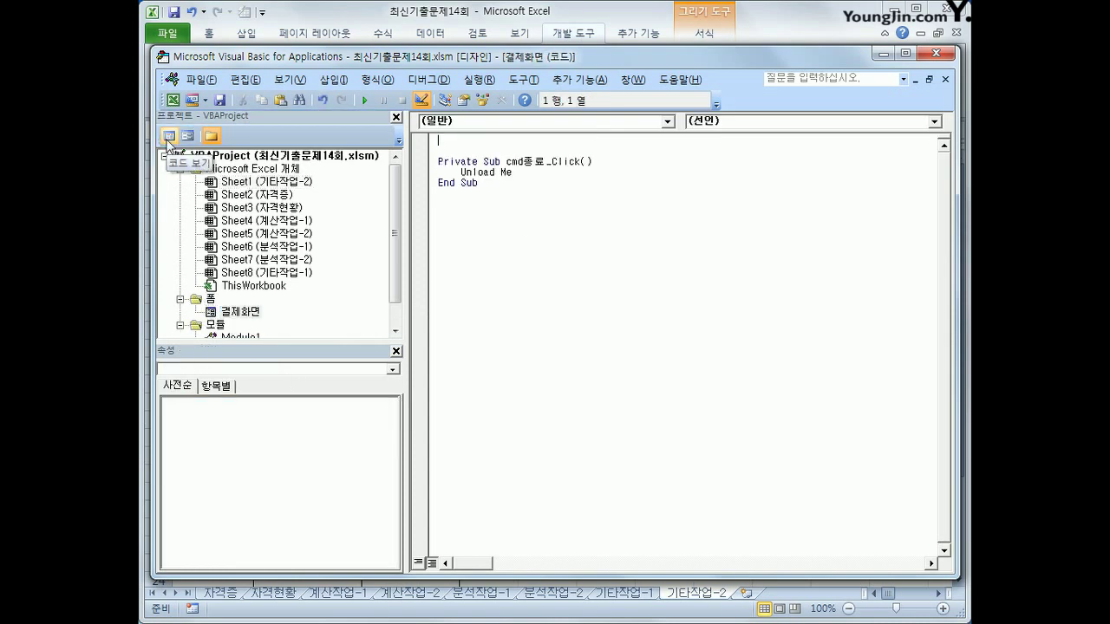
click(583, 123)
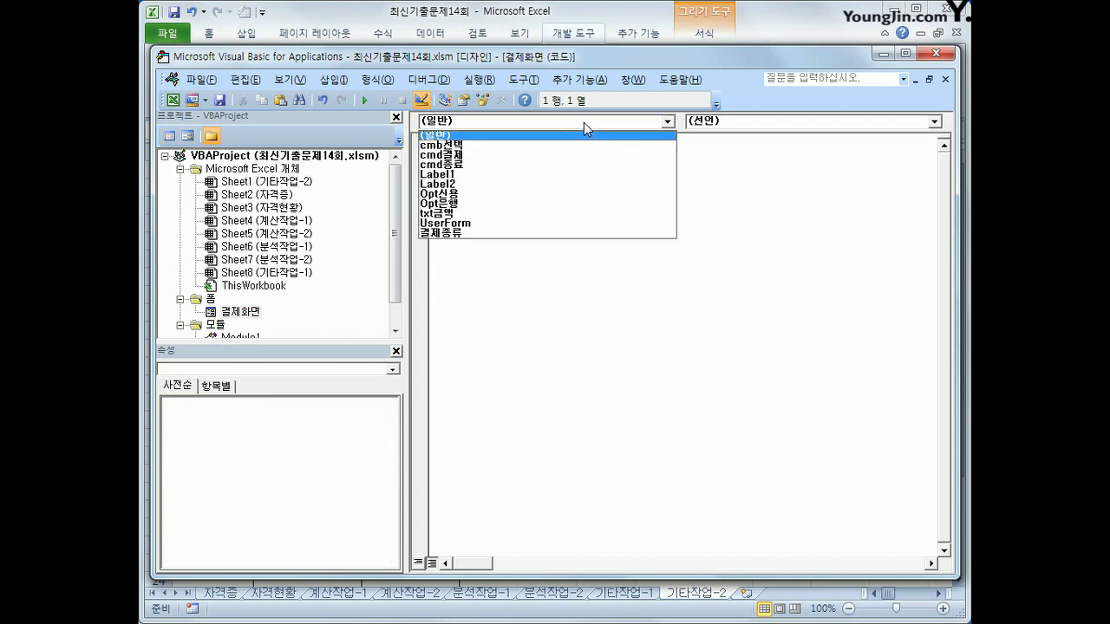
click(566, 223)
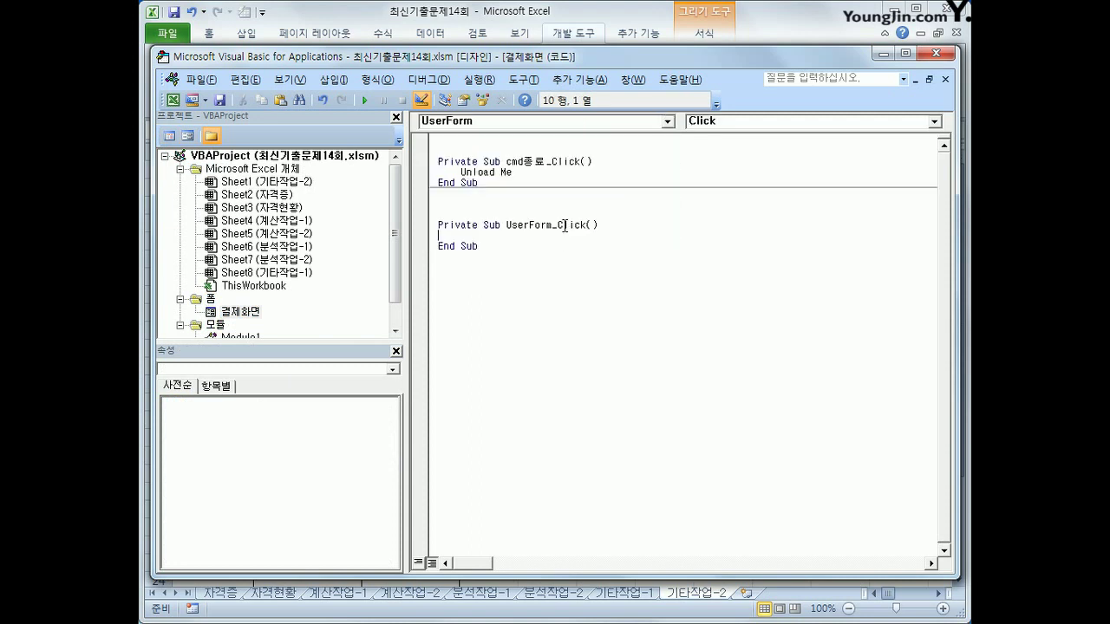
click(711, 123)
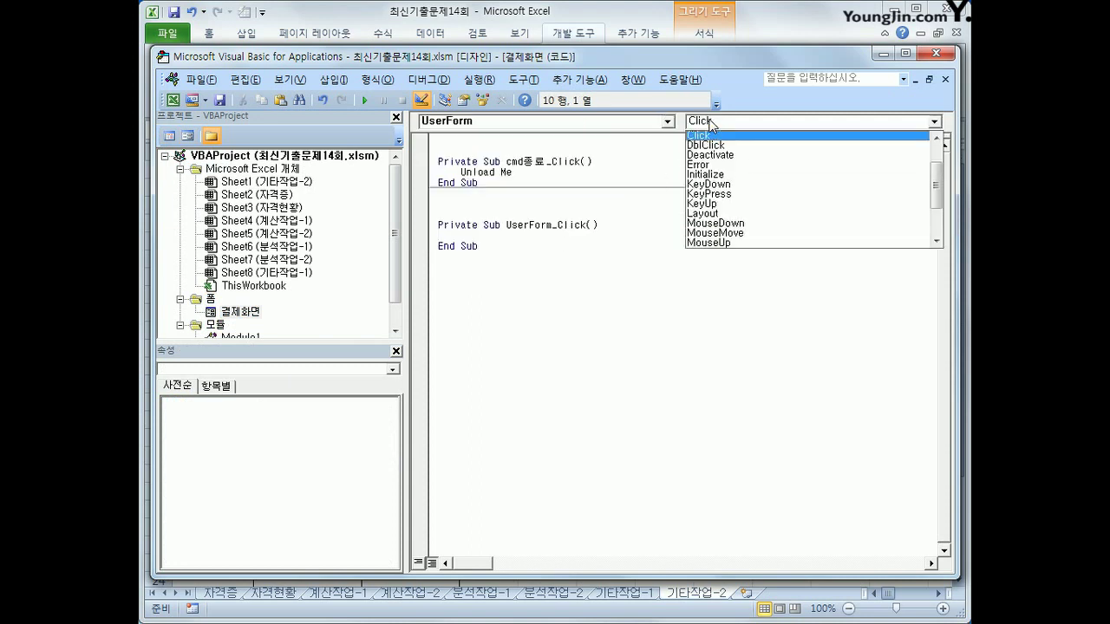
click(707, 175)
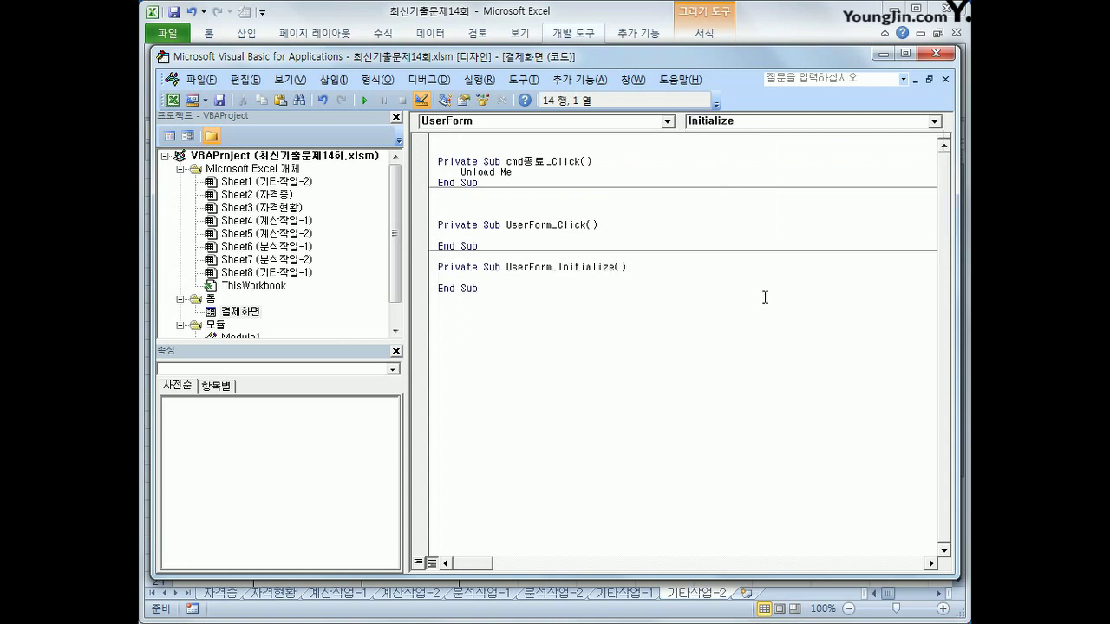
Step: Add the line Opt신용 = True to UserForm_Initialize, then inspect the cmb선택 combo box in the 결제화면 form design
key(Tab)
text(opt신용=true)
key(Down)
double_click(234, 313)
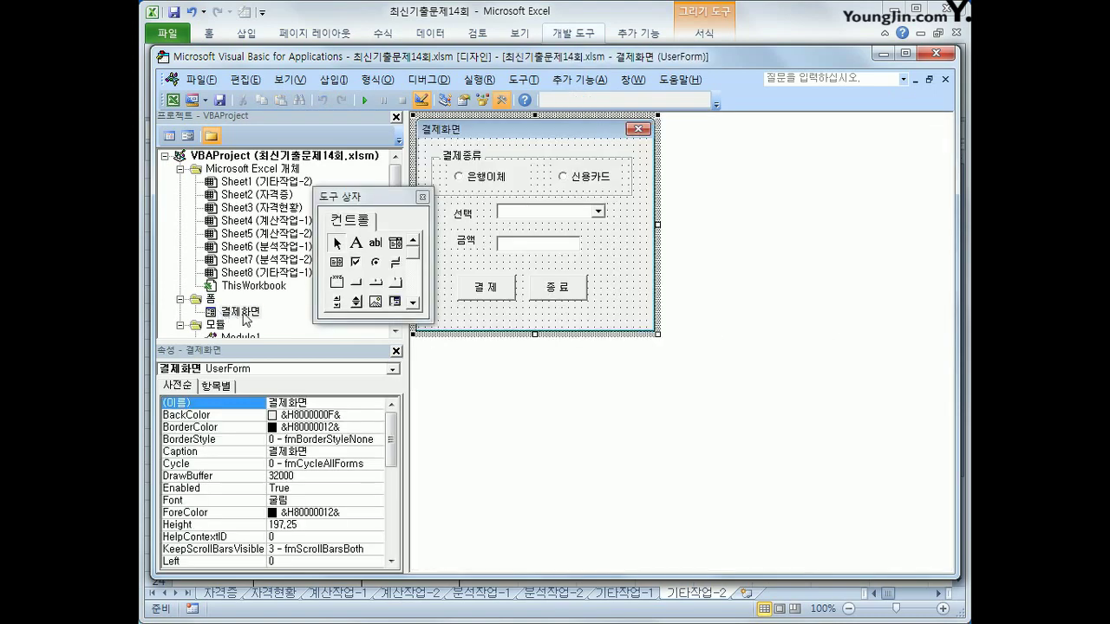
click(551, 212)
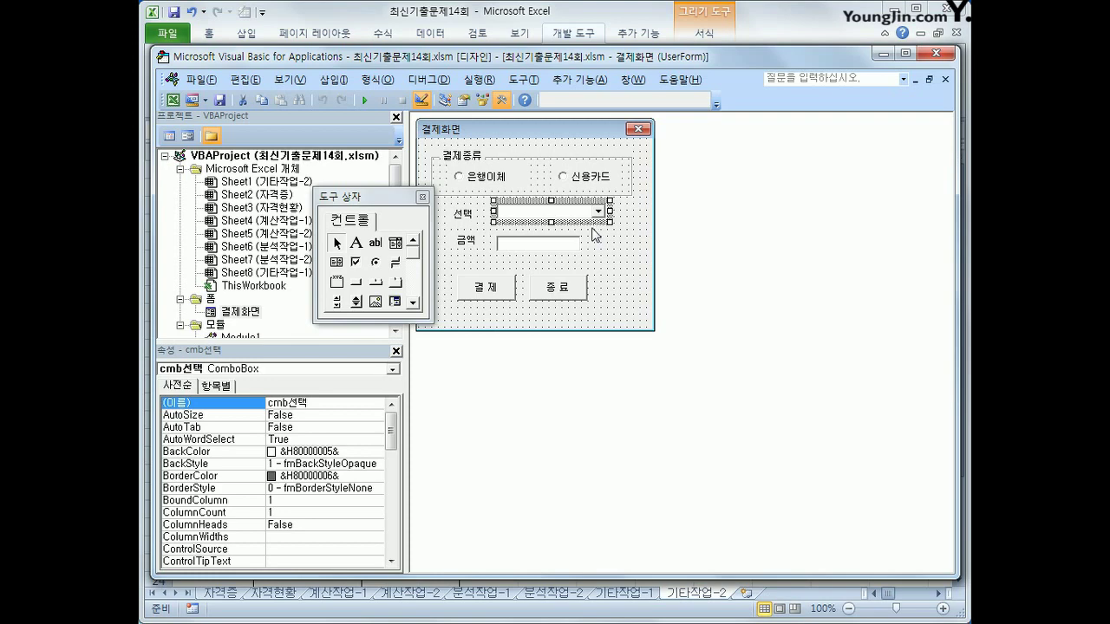
Step: Return to the 기타작업-2 sheet, turn off design mode and run the 결제하기 button
click(938, 55)
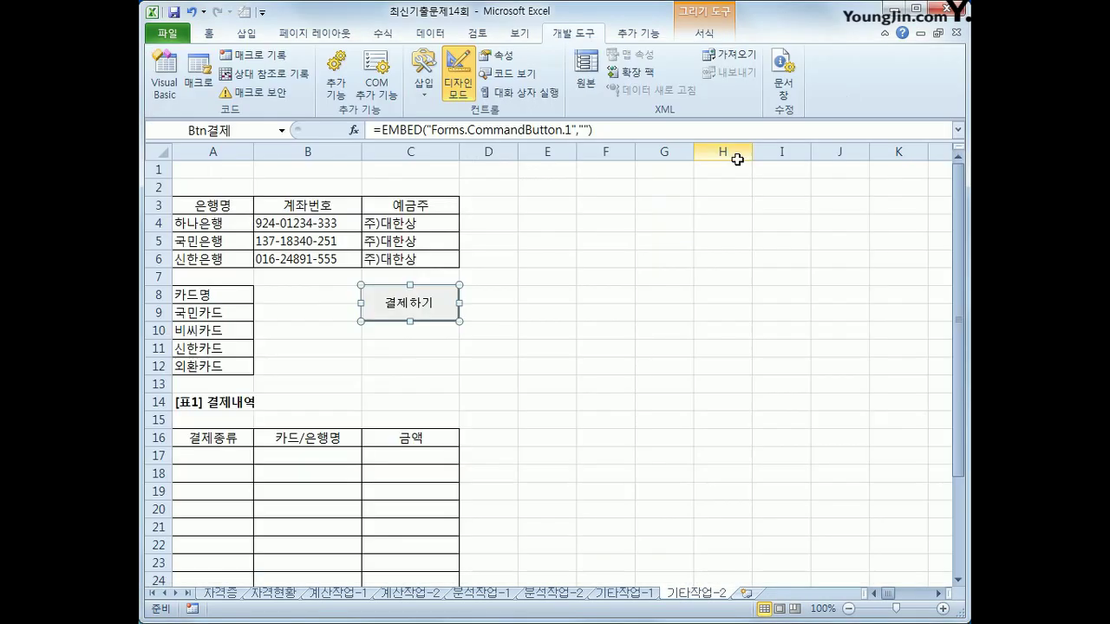
click(458, 87)
click(589, 378)
click(434, 317)
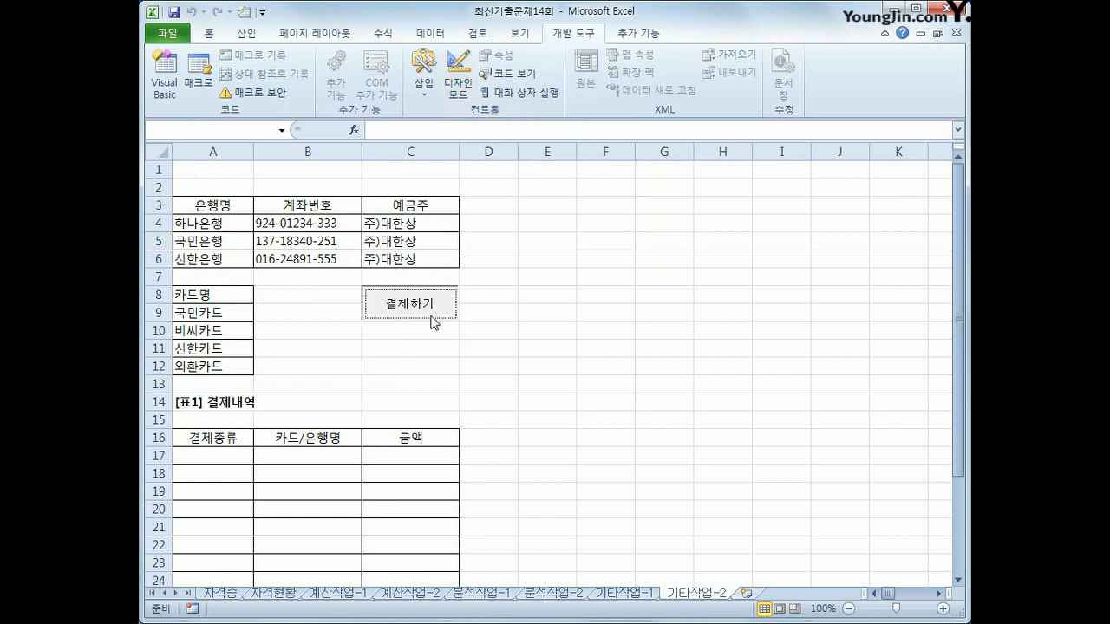
Step: Check the 선택 list and both 결제종류 options in the running 결제화면 form, and end the form
drag(589, 217, 739, 207)
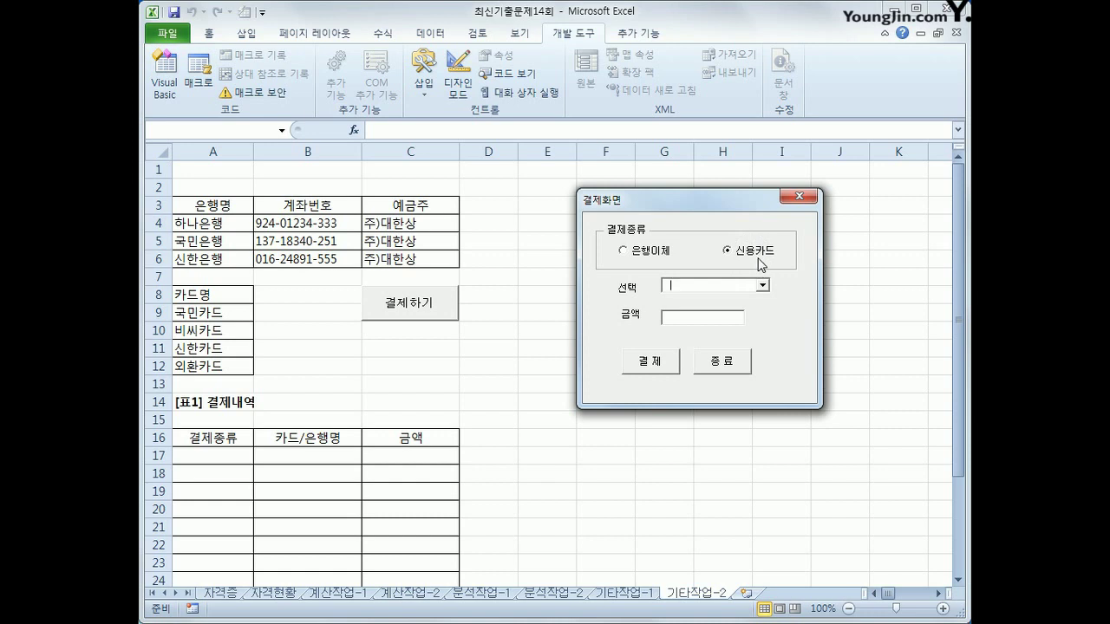
click(763, 285)
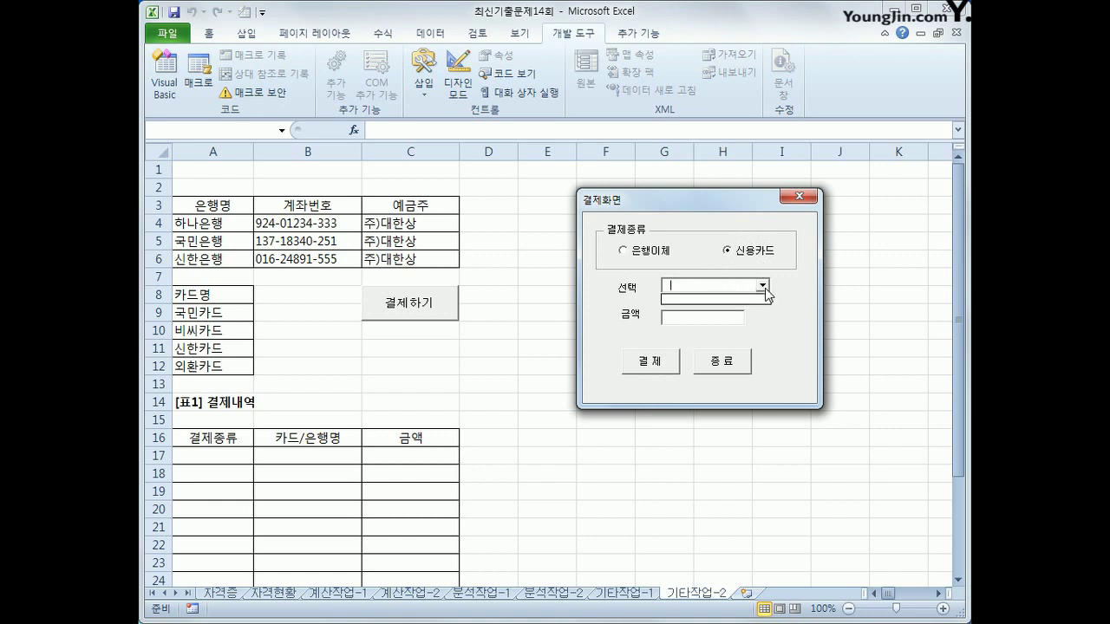
click(764, 286)
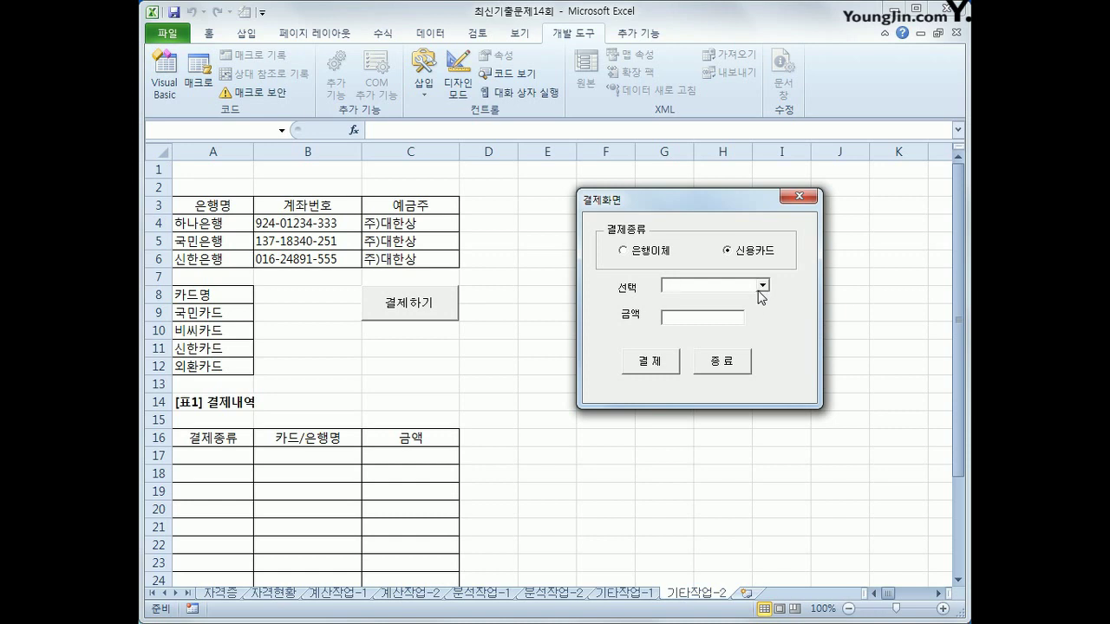
click(647, 253)
click(742, 254)
click(738, 366)
Step: Return to the form's code and create the DropButtonClick procedure for the cmb선택 combo box
click(165, 80)
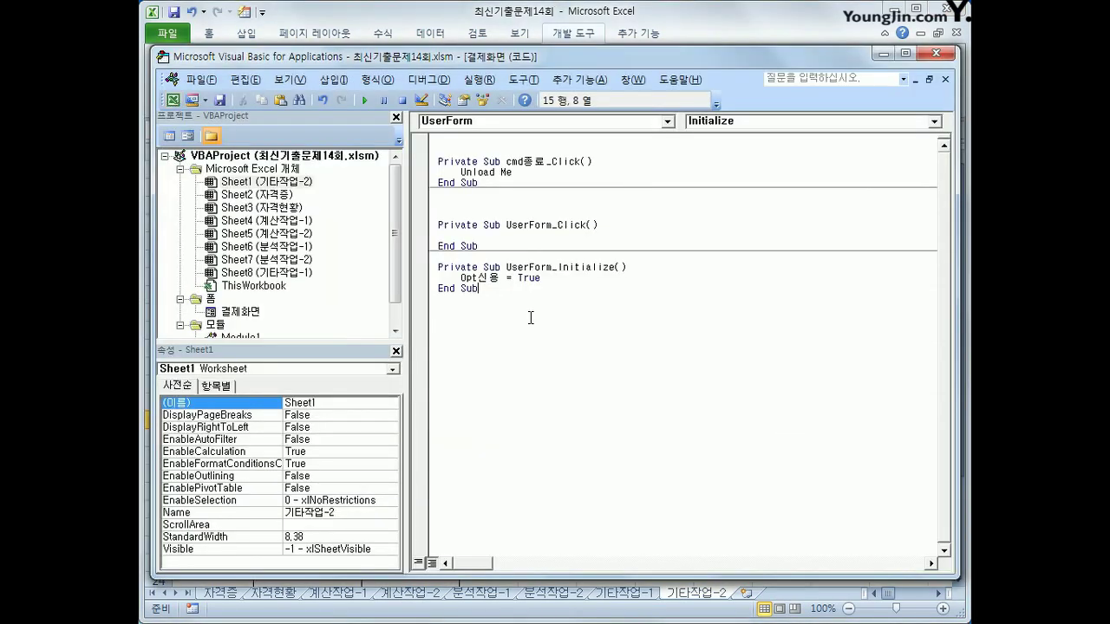
click(538, 123)
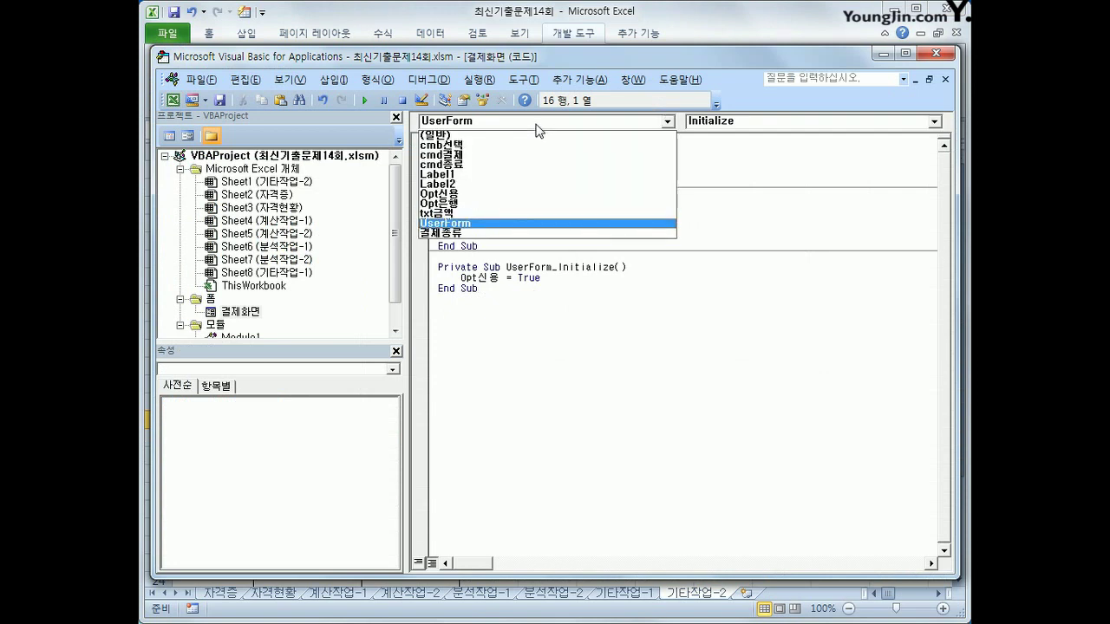
click(531, 146)
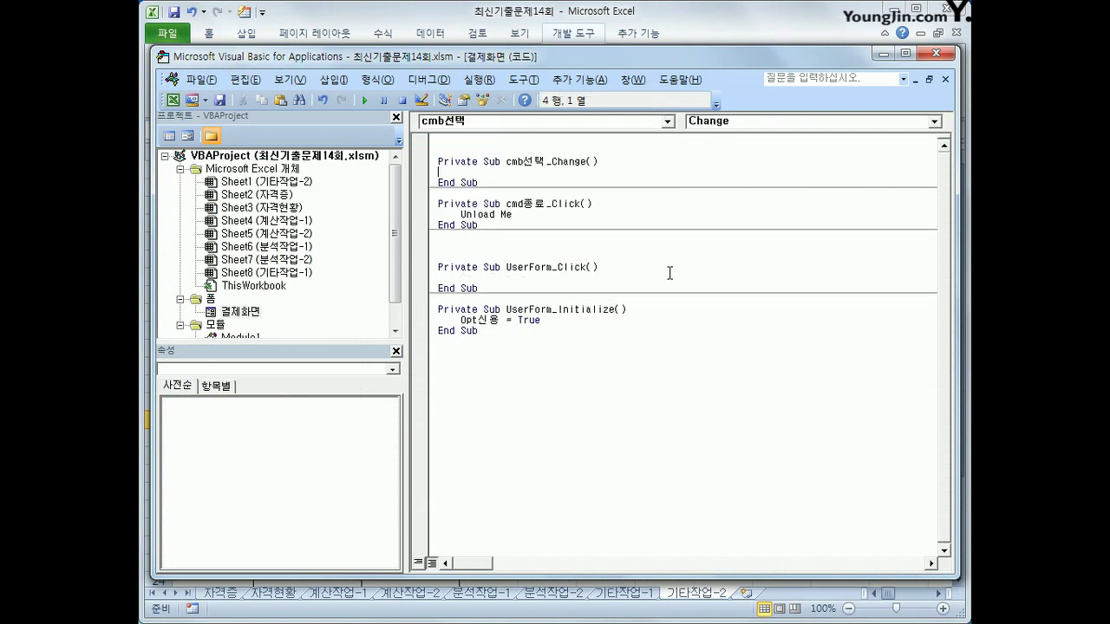
click(740, 124)
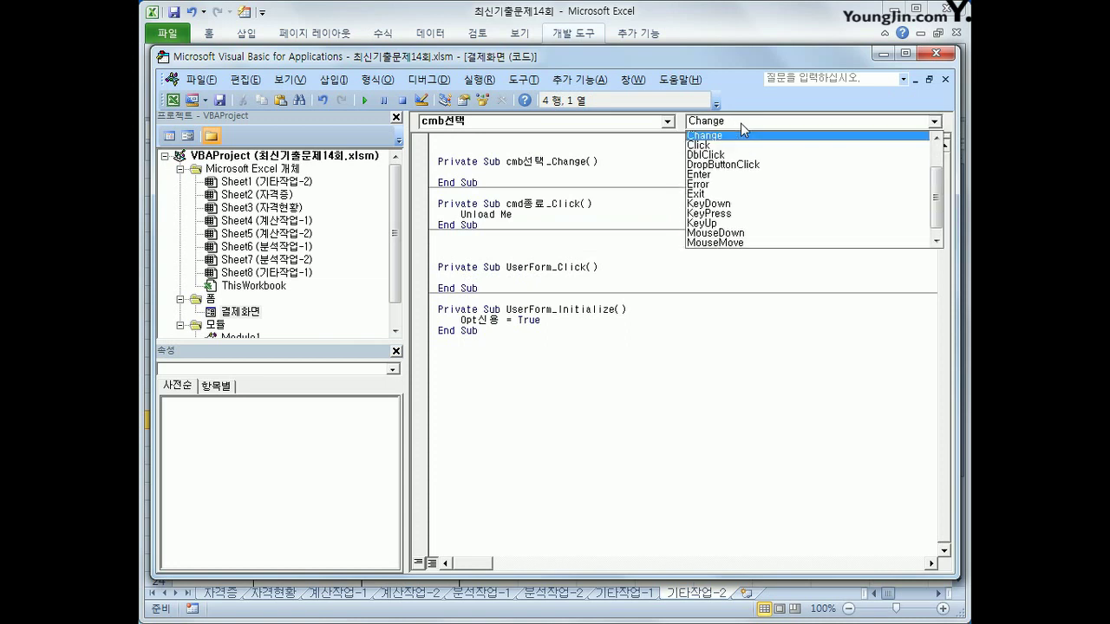
click(739, 174)
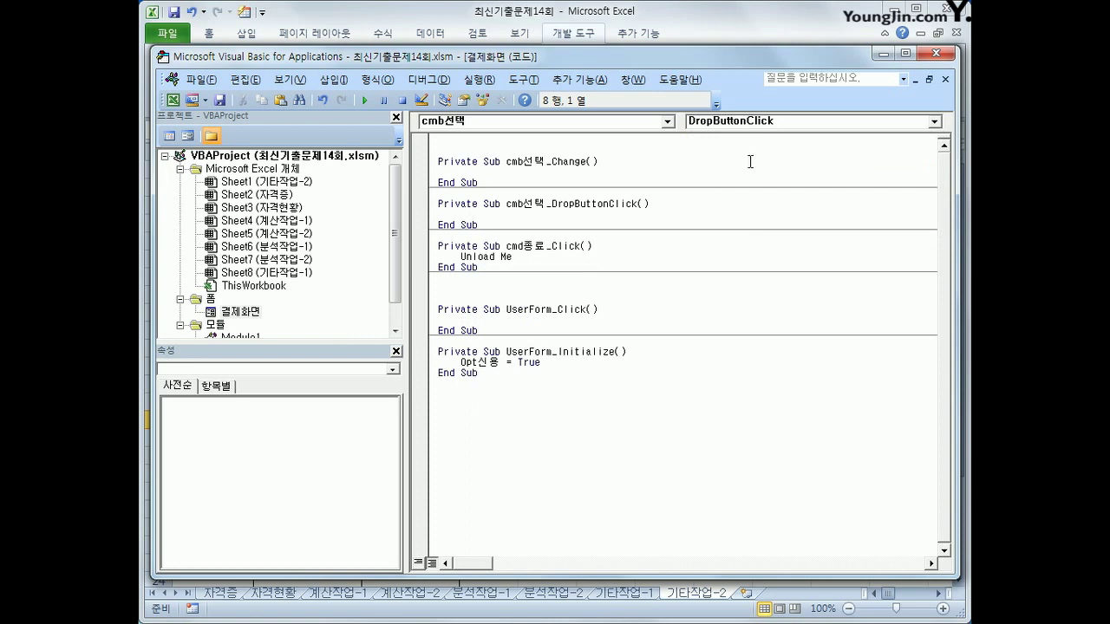
Step: In cmb선택_DropButtonClick, add If Opt은행 = True Then with the line cmb선택.RowSource = "A4:A6"
key(Tab)
text(if opt은행 = true Then)
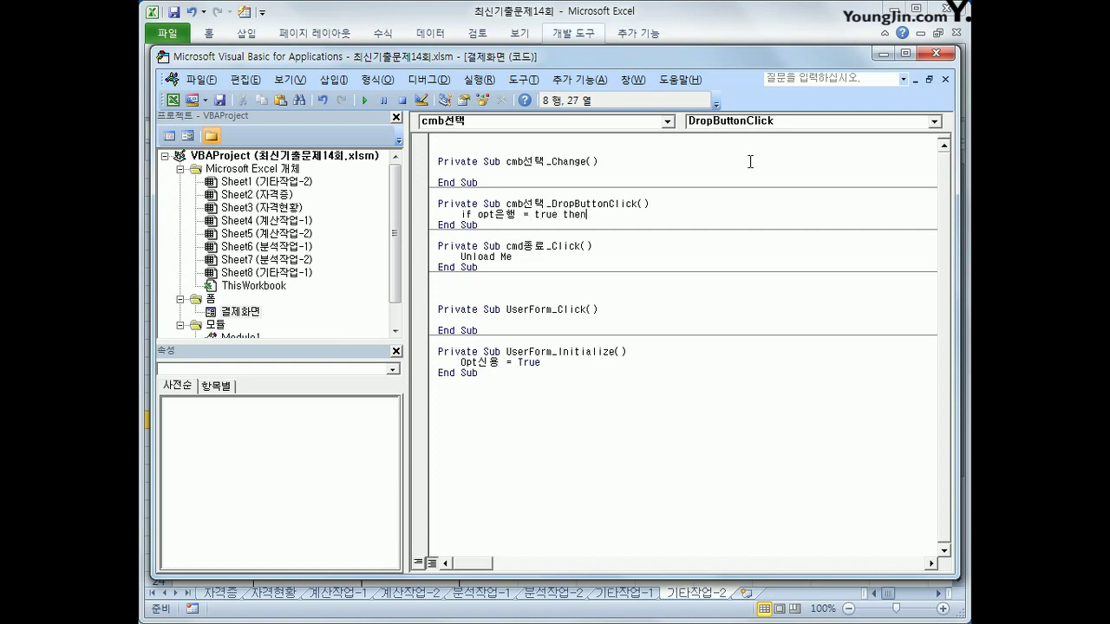
key(Return)
key(Tab)
text(cmb)
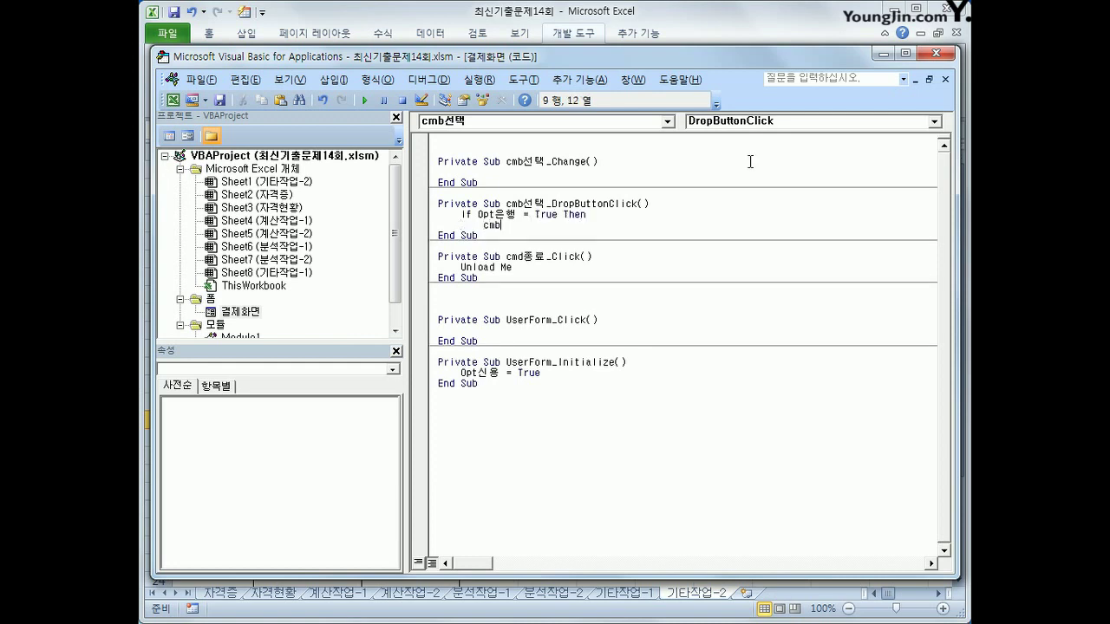
text(선택.RowSource = "A4:A6")
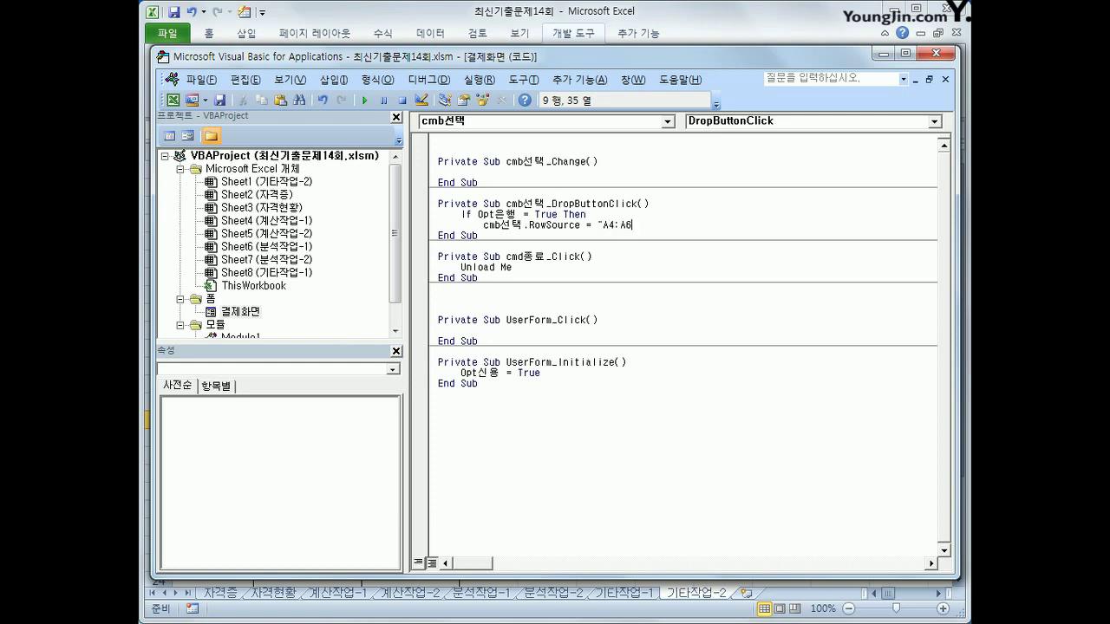
key(Return)
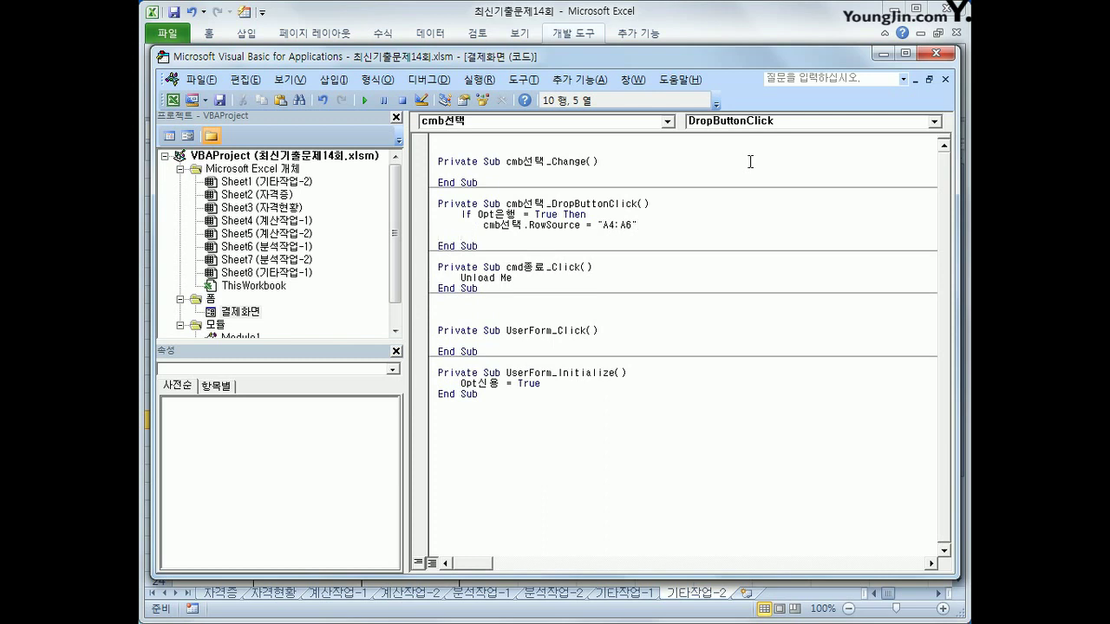
Step: Add an Else branch with the line cmb선택.RowSource = "A9:A12"
text(Else)
key(Return)
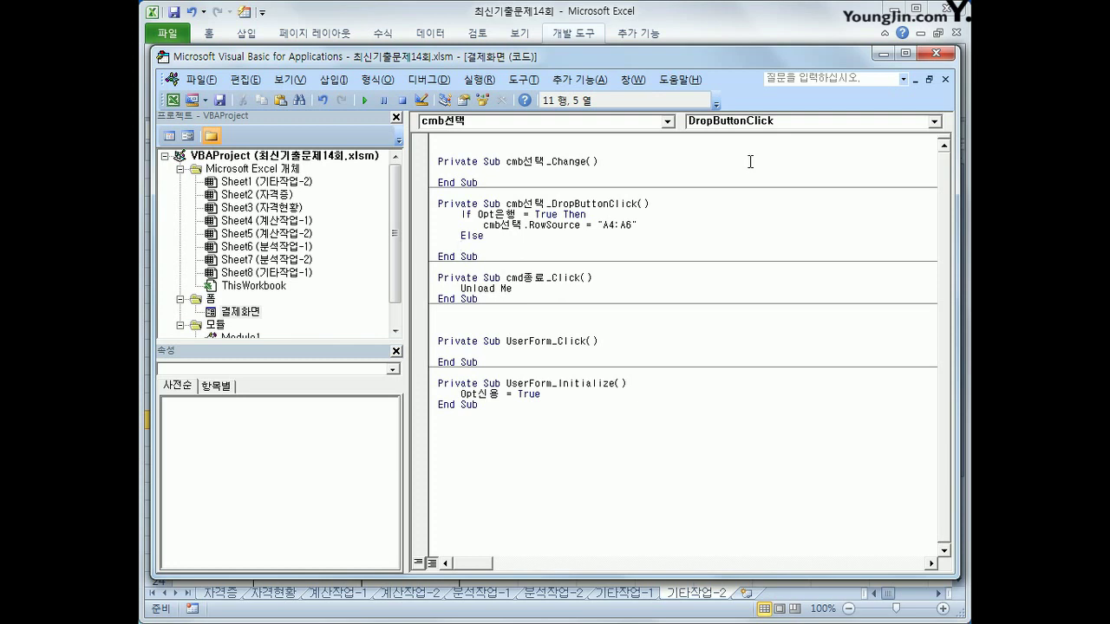
key(Tab)
text(cmb선택.)
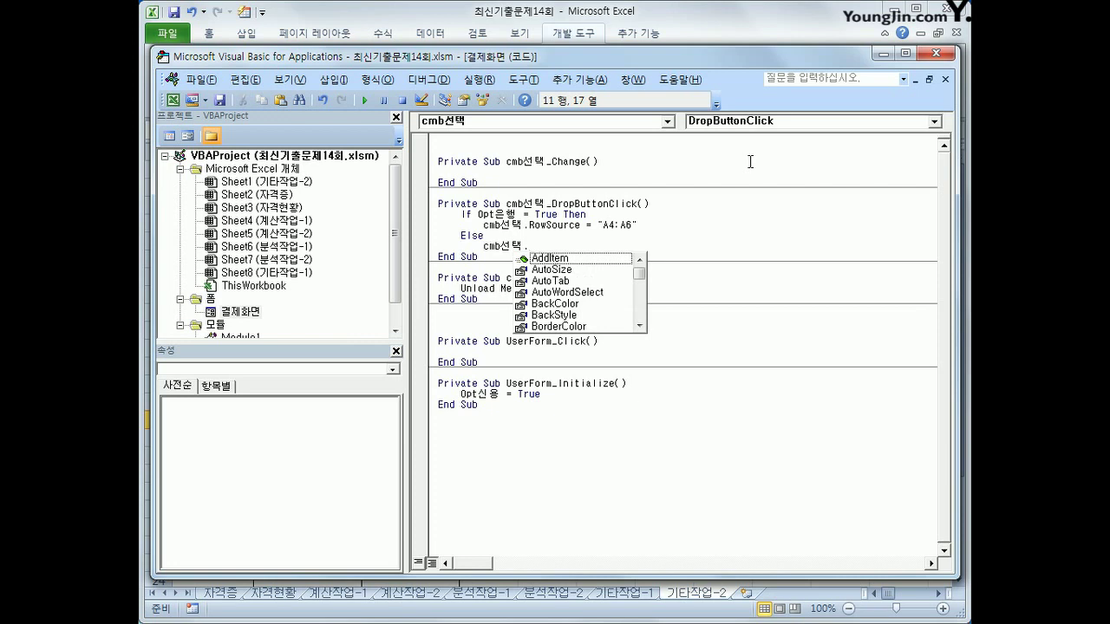
text(ro)
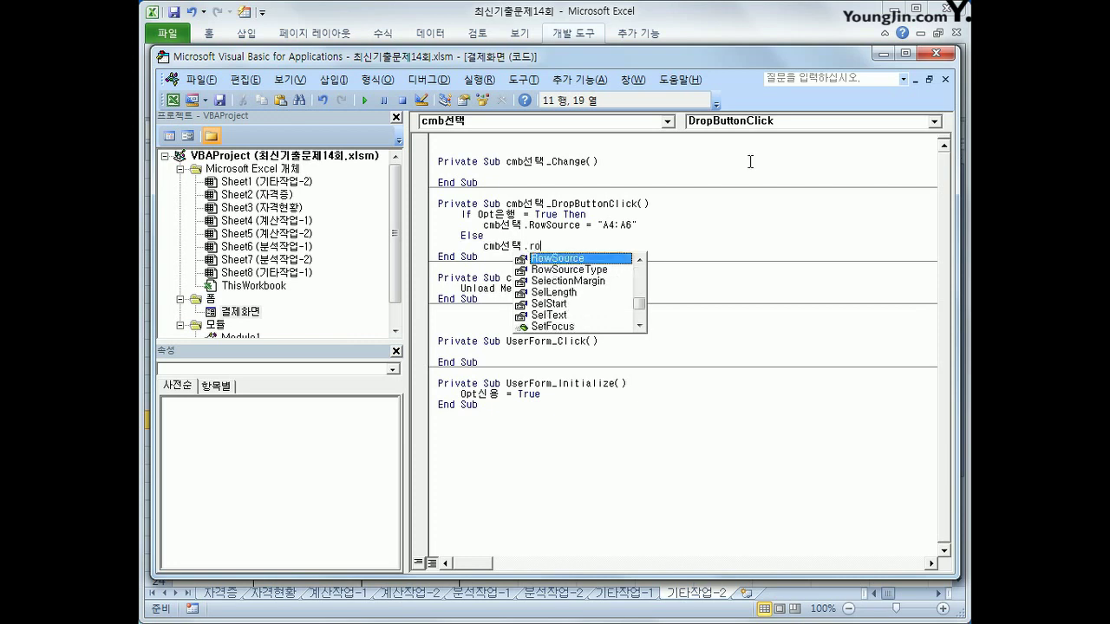
text(wSource = ")
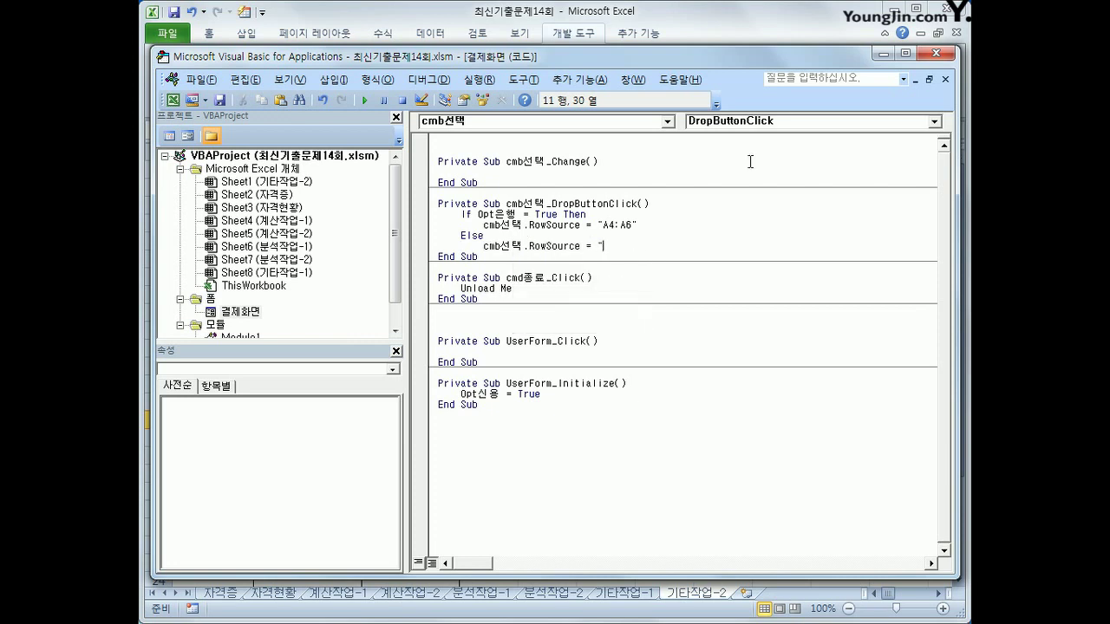
text(A9:A12")
Step: Close the conditional block in cmb선택_DropButtonClick with an End If line aligned with the If
key(Return)
key(BackSpace)
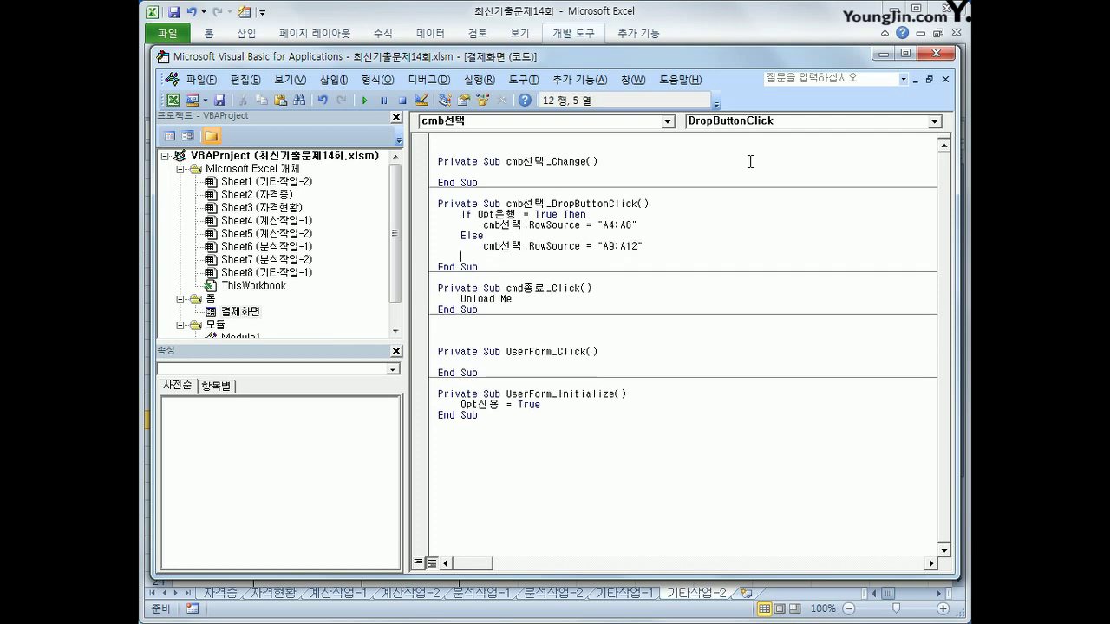
text(ㄷ)
key(BackSpace)
key(Hangul)
text(End If)
key(Return)
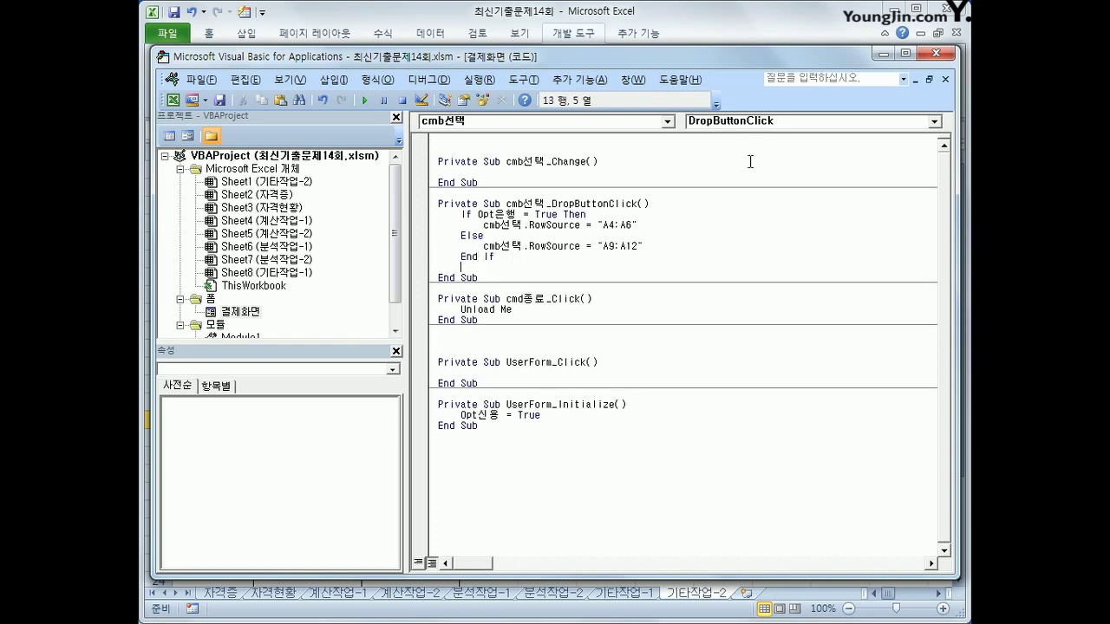
Step: Run the 결제화면 form from the sheet and check the 선택 list for both 은행이체 and 신용카드
click(933, 52)
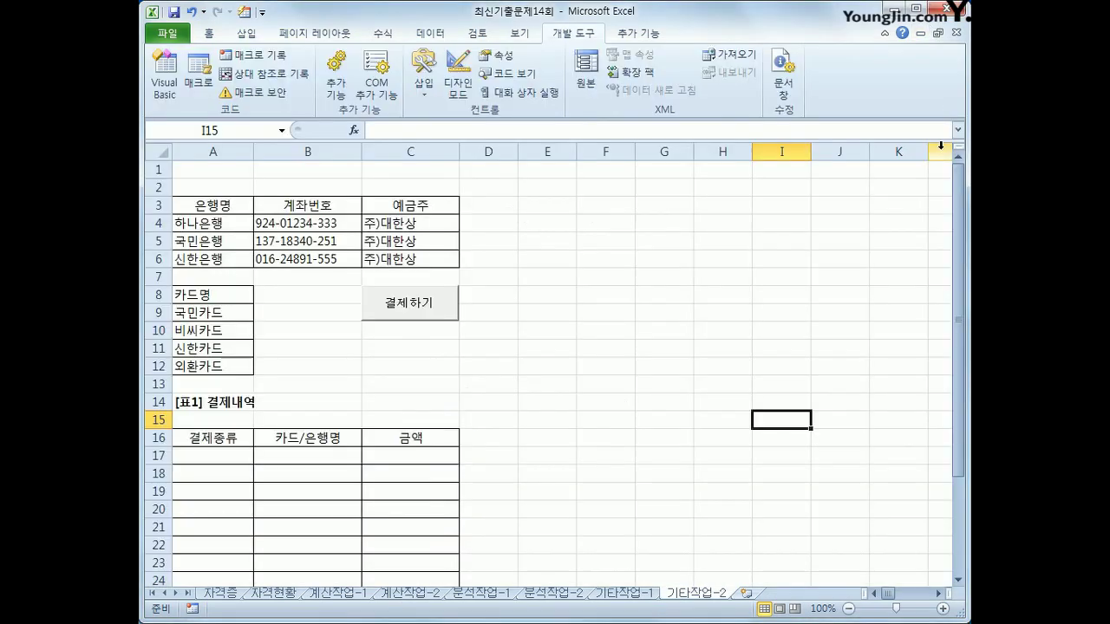
click(410, 318)
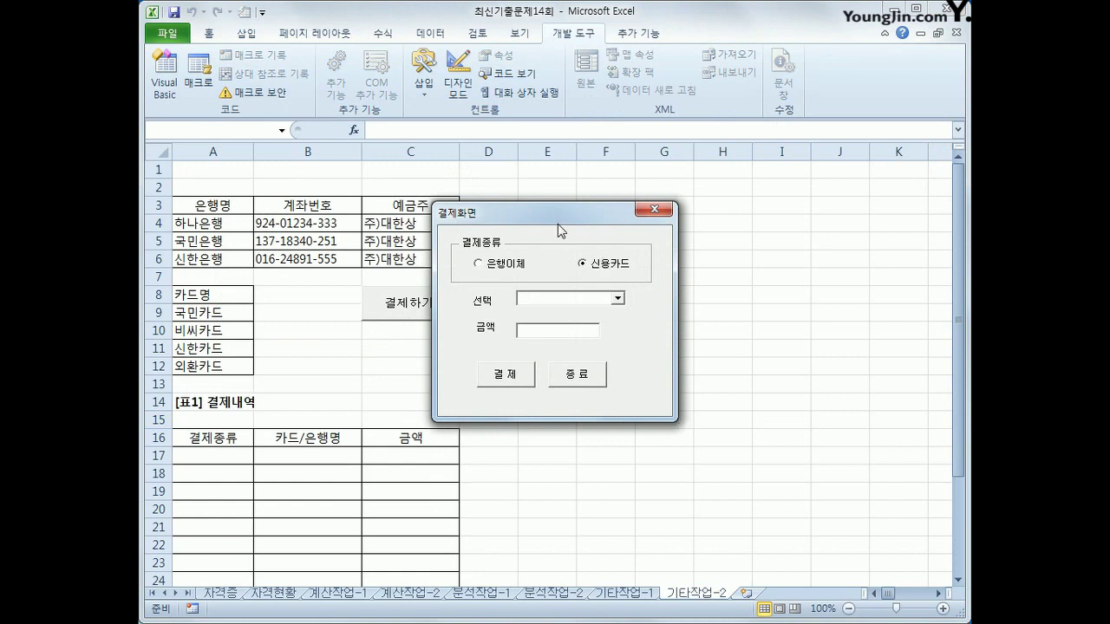
drag(557, 213, 672, 185)
click(612, 234)
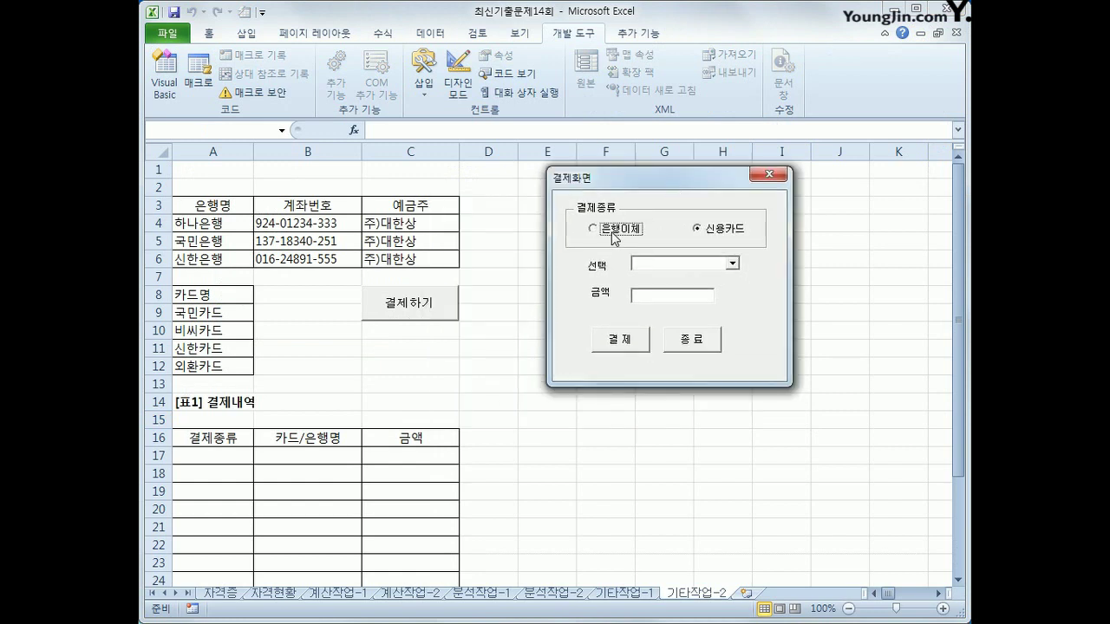
click(733, 263)
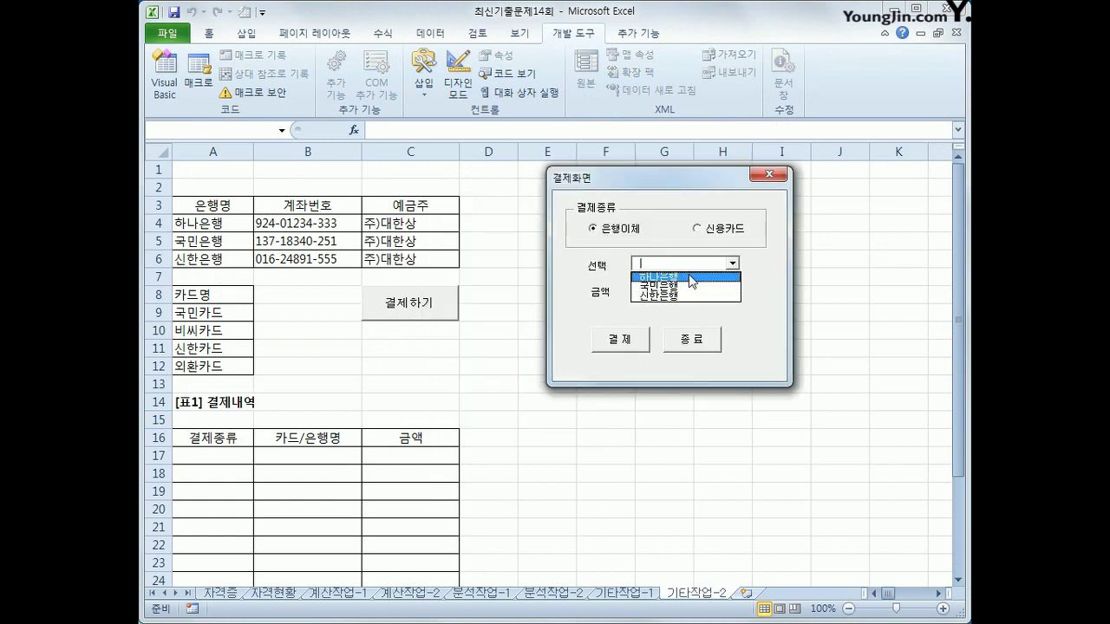
click(699, 240)
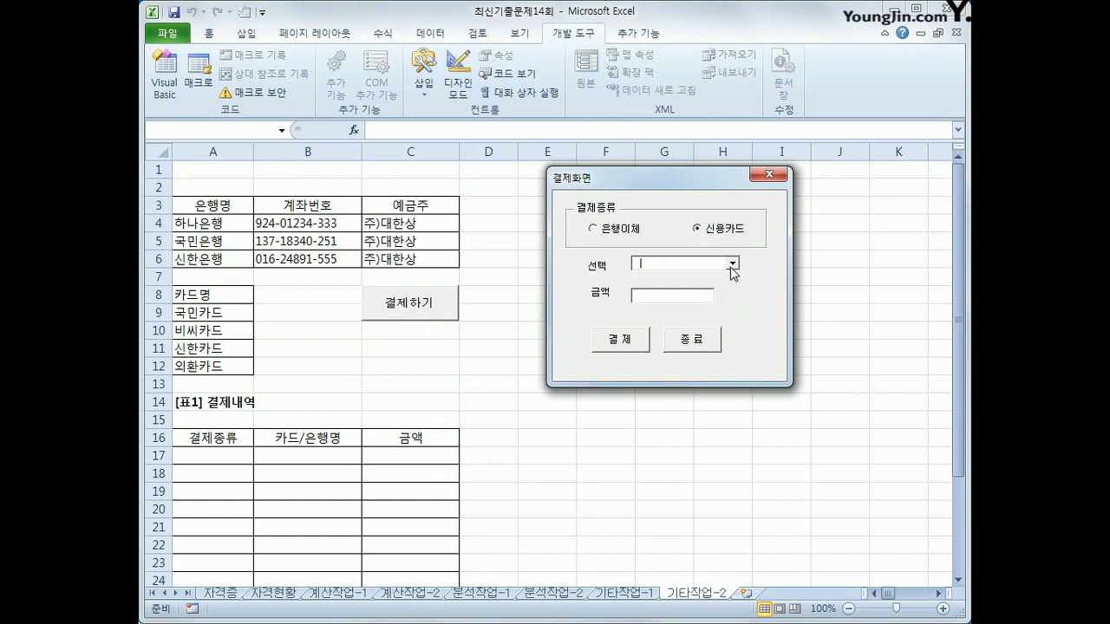
click(733, 262)
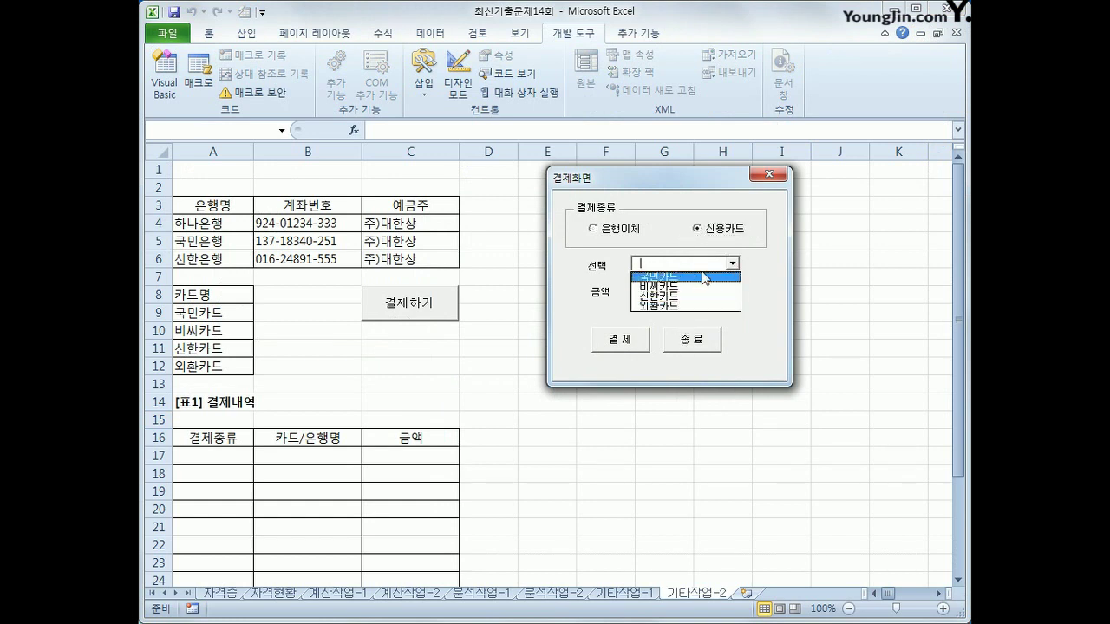
click(755, 290)
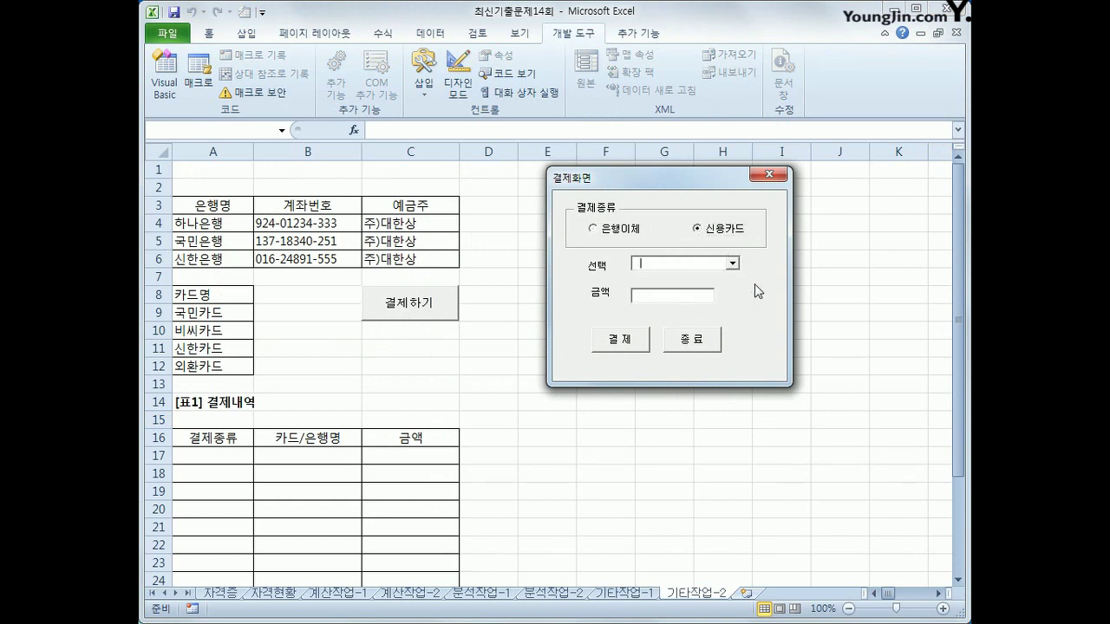
Step: Test the running 결제화면 form by choosing 신용카드 and picking 국민카드 from the 선택 list
click(640, 230)
click(735, 232)
click(733, 263)
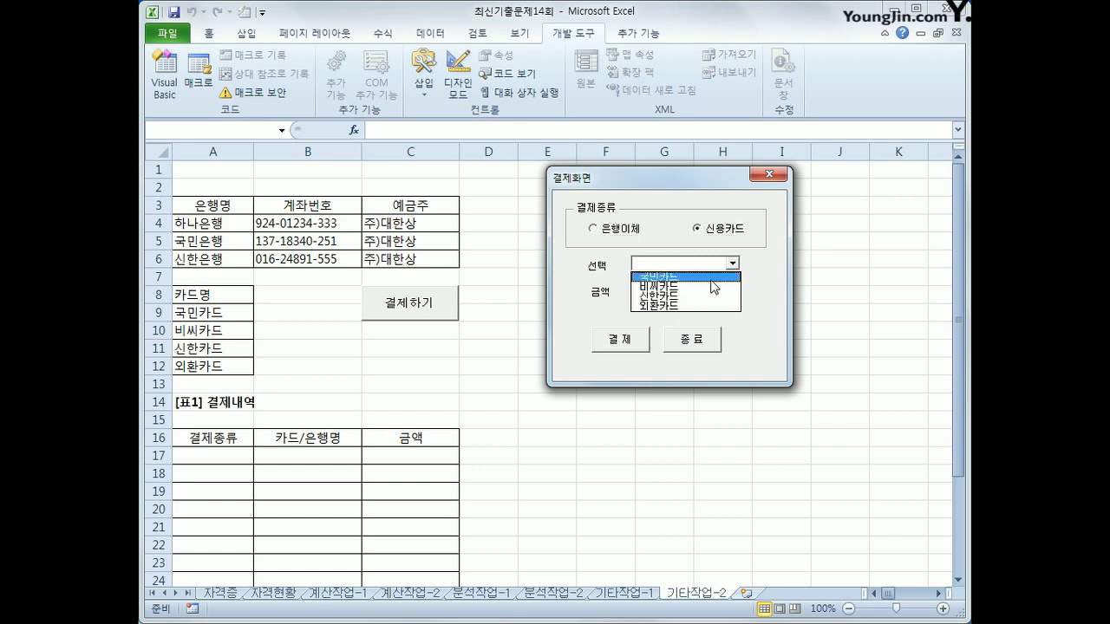
click(711, 278)
click(690, 296)
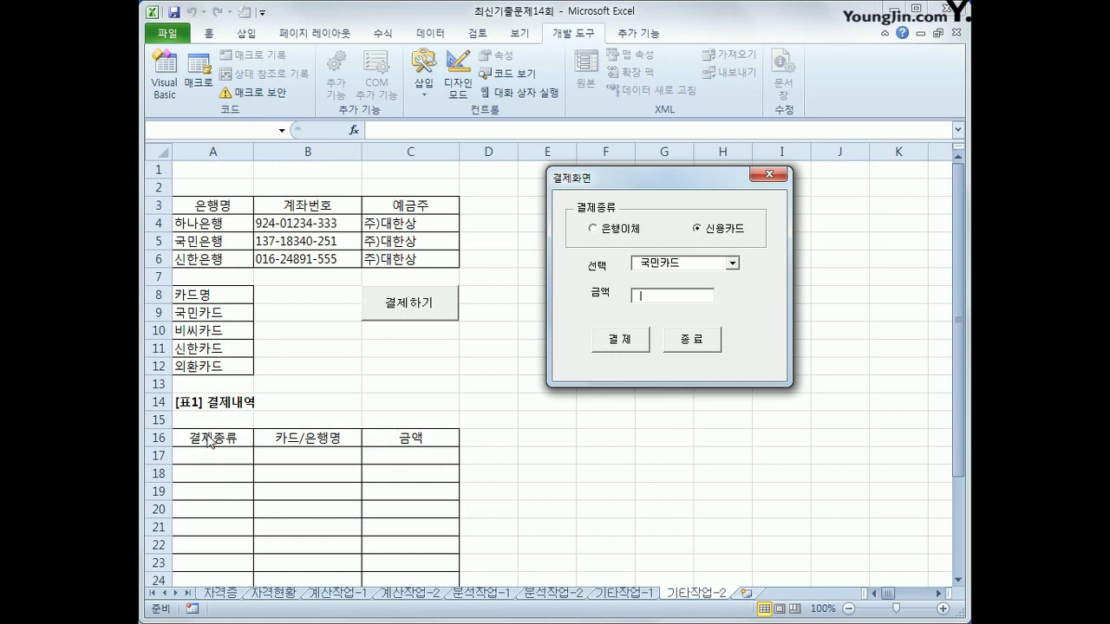
key(ctrl+2)
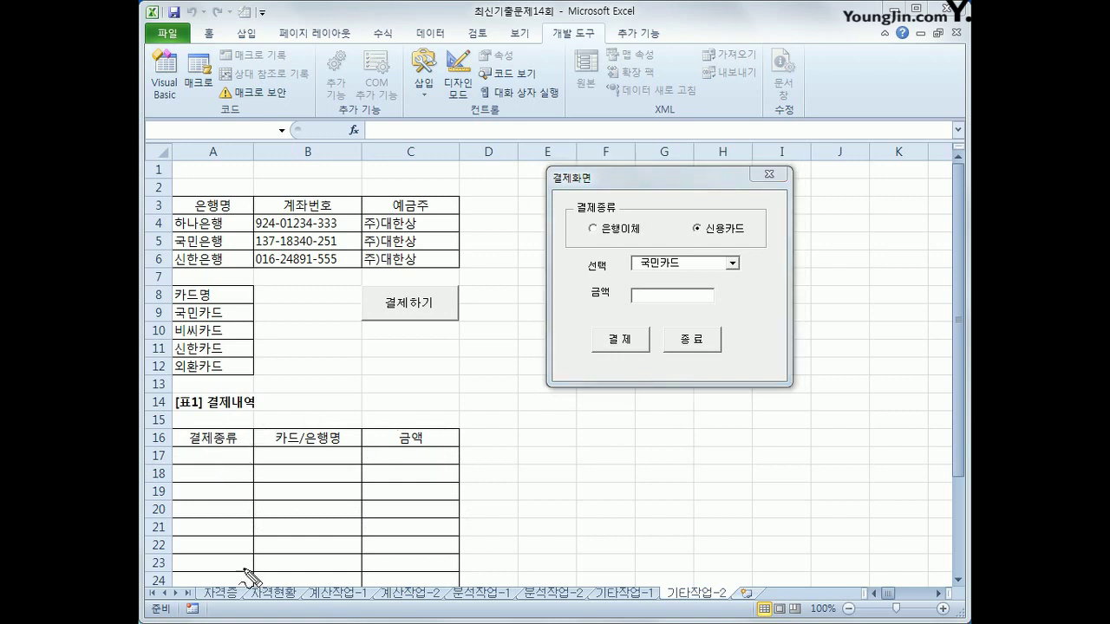
mouse_move(229, 451)
mouse_down()
mouse_move(198, 458)
mouse_move(236, 459)
mouse_up()
mouse_move(250, 417)
mouse_down()
mouse_move(192, 411)
mouse_move(177, 265)
mouse_move(222, 185)
mouse_move(261, 190)
mouse_move(276, 386)
mouse_move(250, 416)
mouse_up()
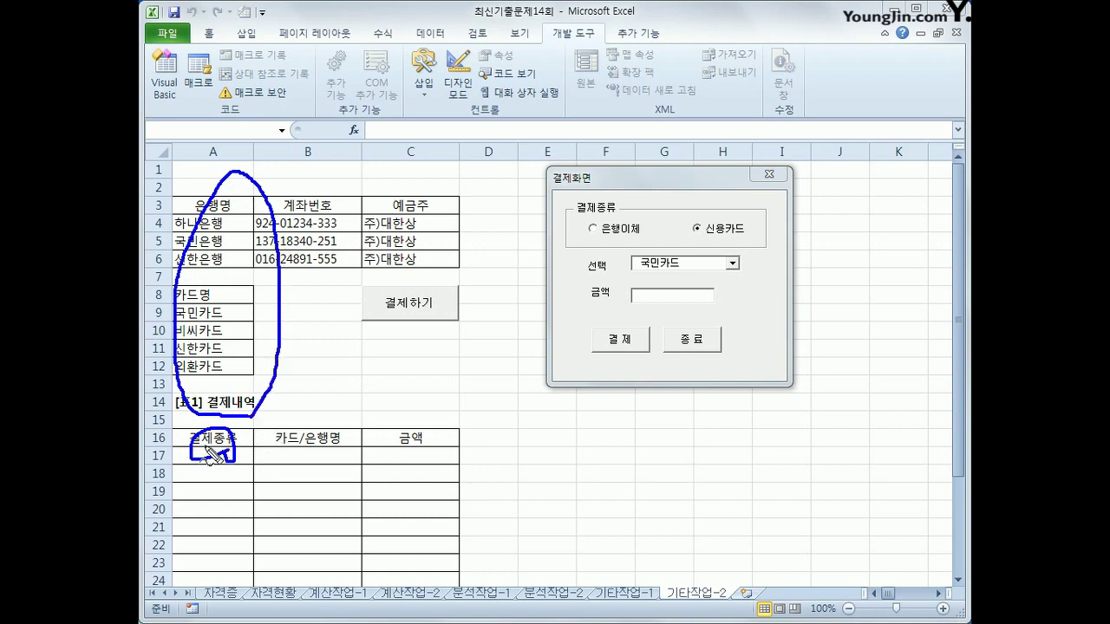
mouse_move(229, 459)
mouse_down()
mouse_move(277, 468)
mouse_move(300, 490)
mouse_up()
mouse_move(260, 420)
mouse_down()
mouse_move(182, 329)
mouse_move(221, 166)
mouse_move(276, 243)
mouse_move(259, 423)
mouse_up()
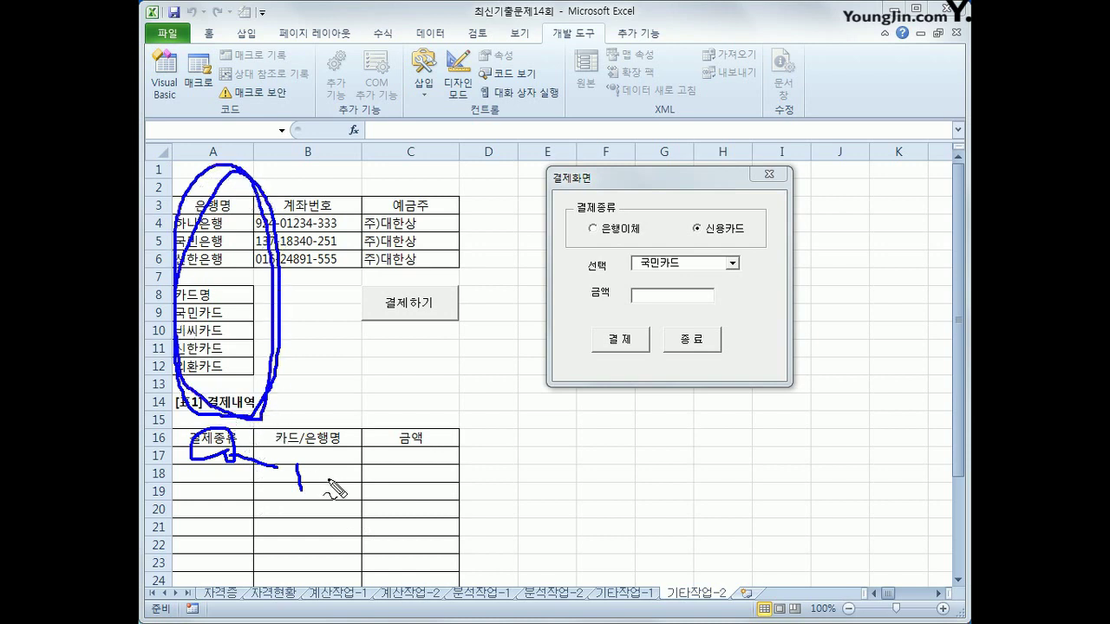
mouse_move(327, 478)
mouse_down()
mouse_move(354, 478)
mouse_move(340, 496)
mouse_move(298, 452)
mouse_move(319, 499)
mouse_up()
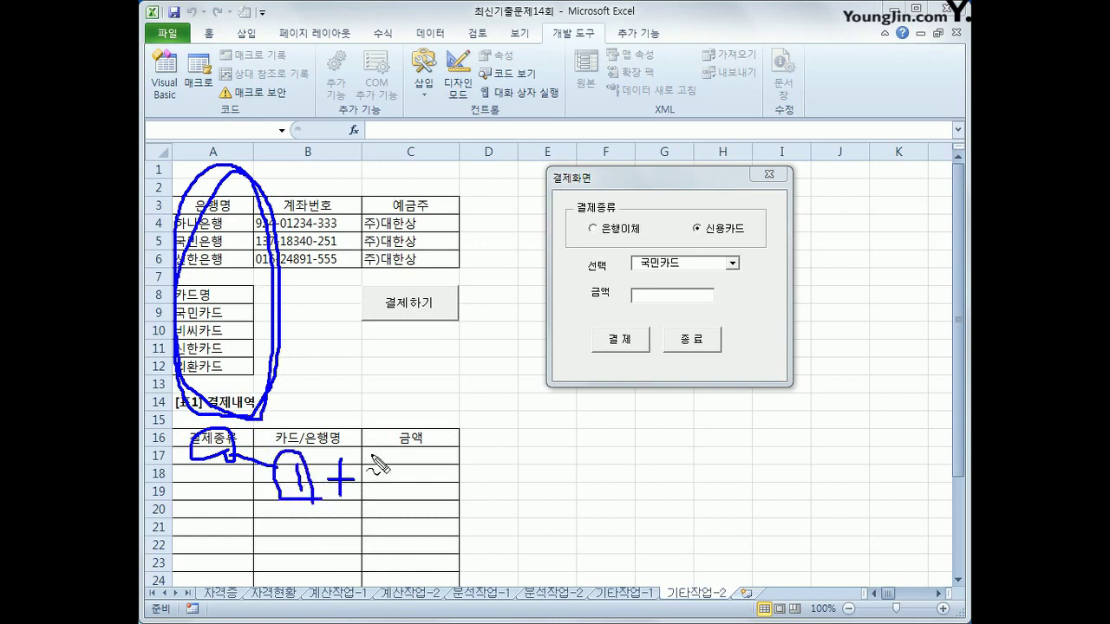
mouse_move(377, 455)
mouse_down()
mouse_move(376, 513)
mouse_move(427, 486)
mouse_move(427, 512)
mouse_up()
mouse_move(406, 469)
mouse_down()
mouse_move(475, 476)
mouse_move(451, 505)
mouse_up()
mouse_move(487, 462)
mouse_down()
mouse_move(486, 502)
mouse_move(380, 511)
mouse_move(508, 478)
mouse_move(507, 531)
mouse_up()
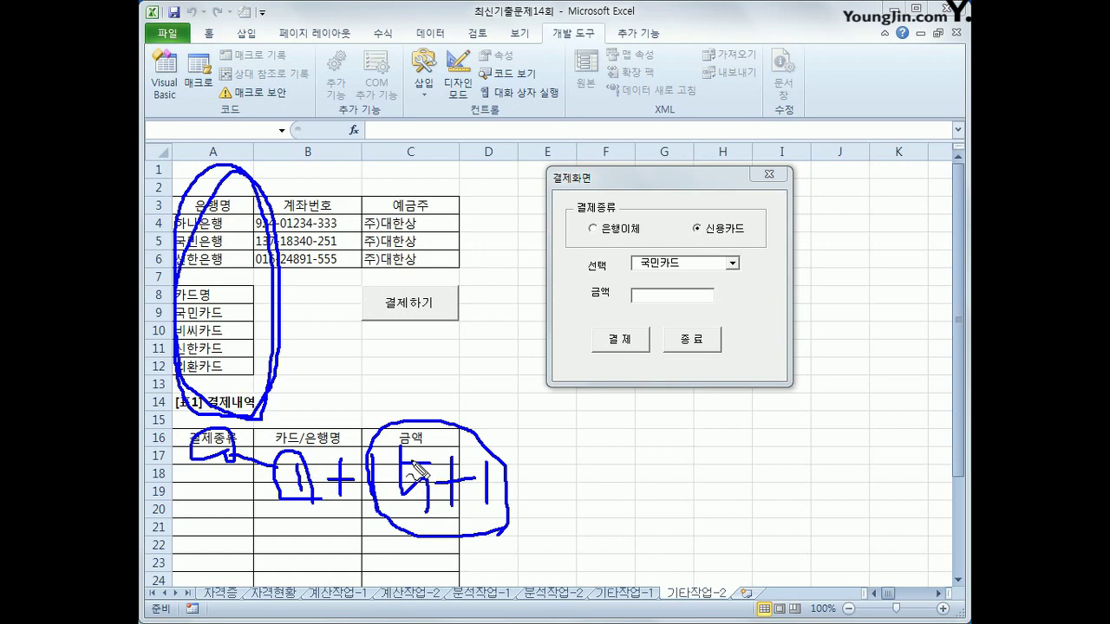
key(Escape)
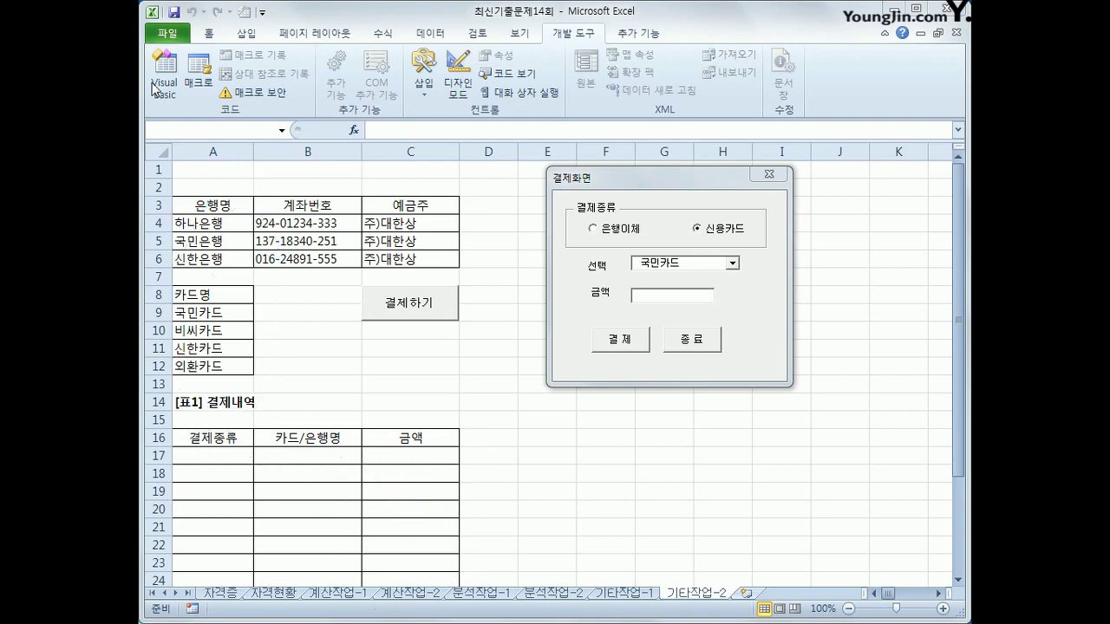
Step: Close the 결제화면 form and create the cmd결제_Click event procedure in its code
click(691, 339)
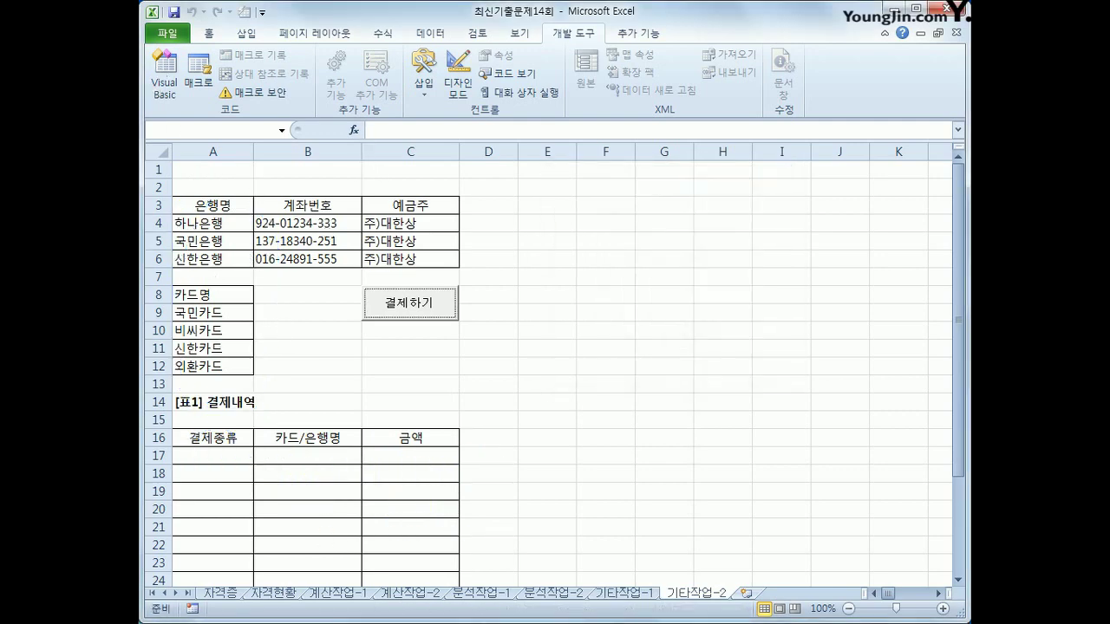
click(163, 73)
click(523, 123)
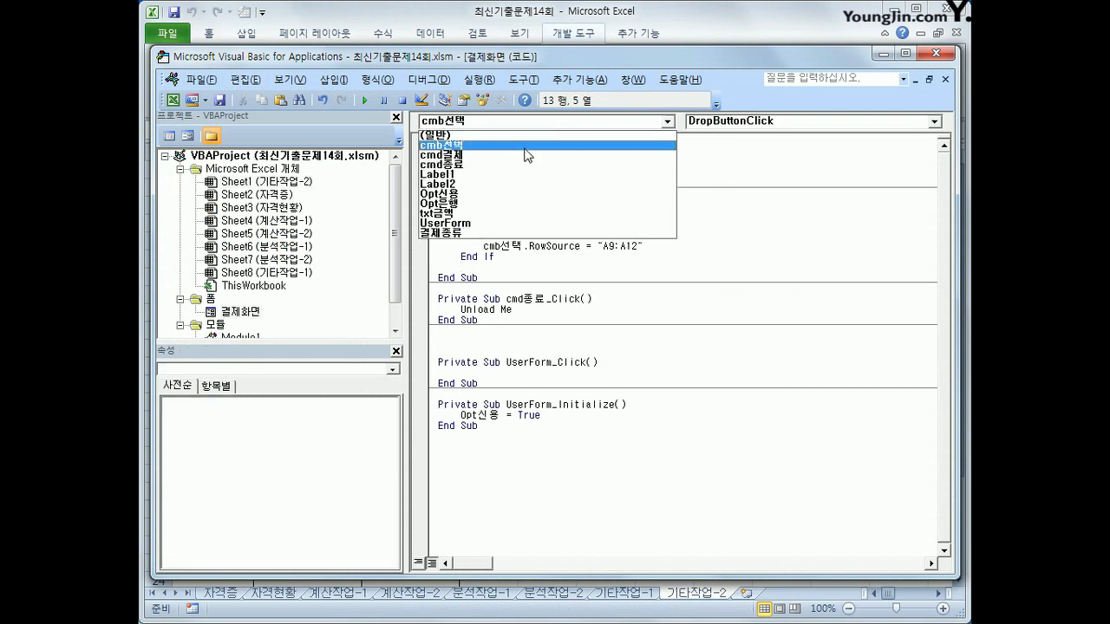
click(591, 155)
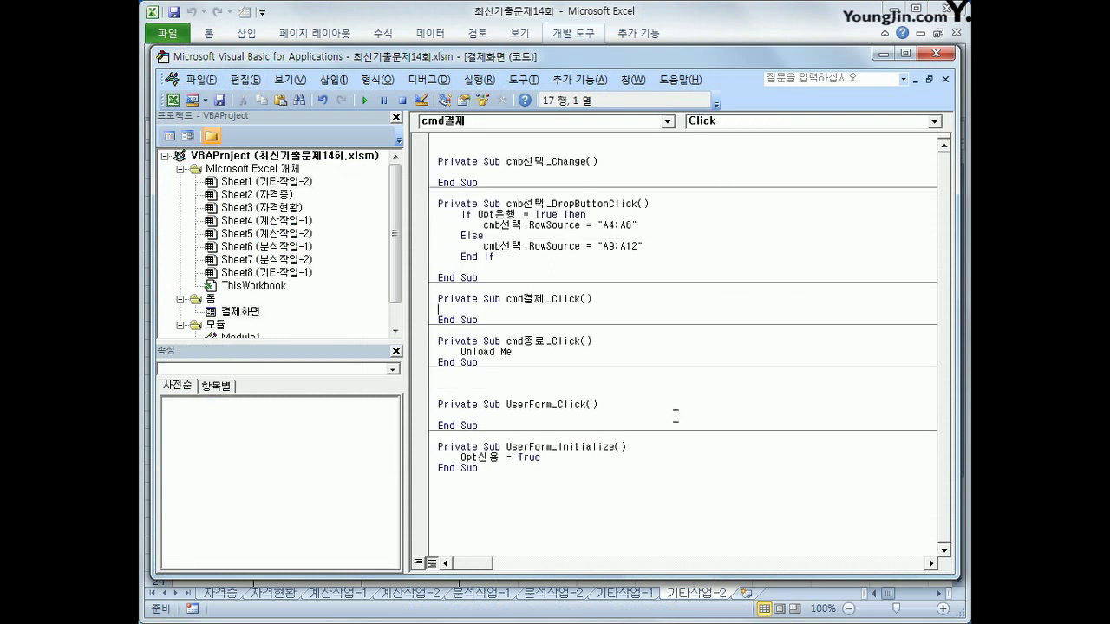
key(Return)
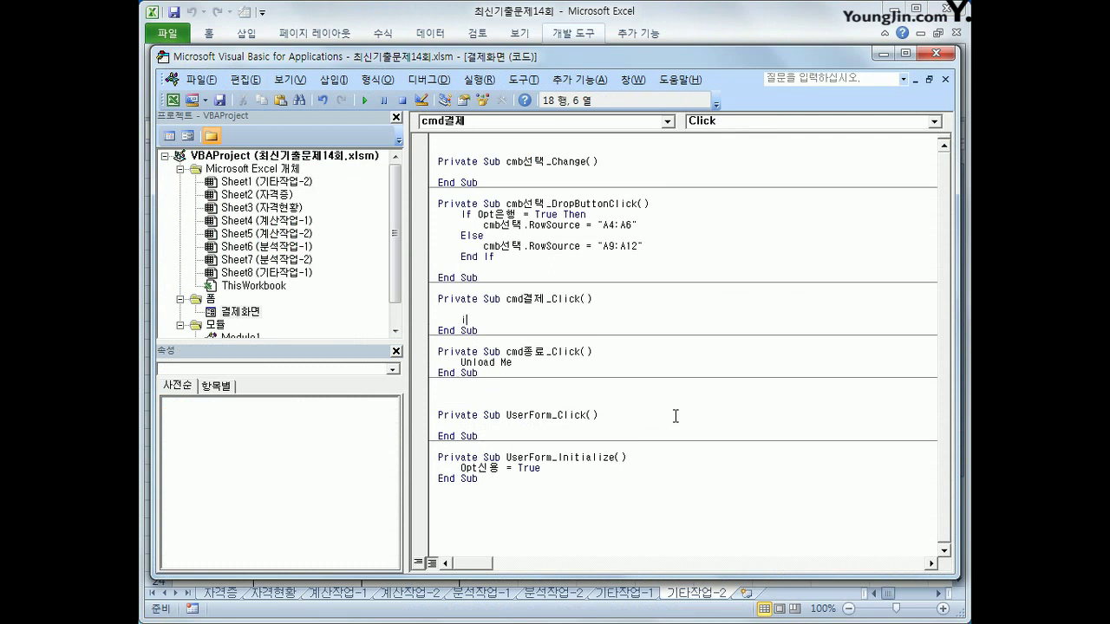
Step: In cmd결제_Click, add the row calculation i = Range("B16").CurrentRegion.Rows.Count + 16
text(i = ran)
key(BackSpace)
text(ange("B)
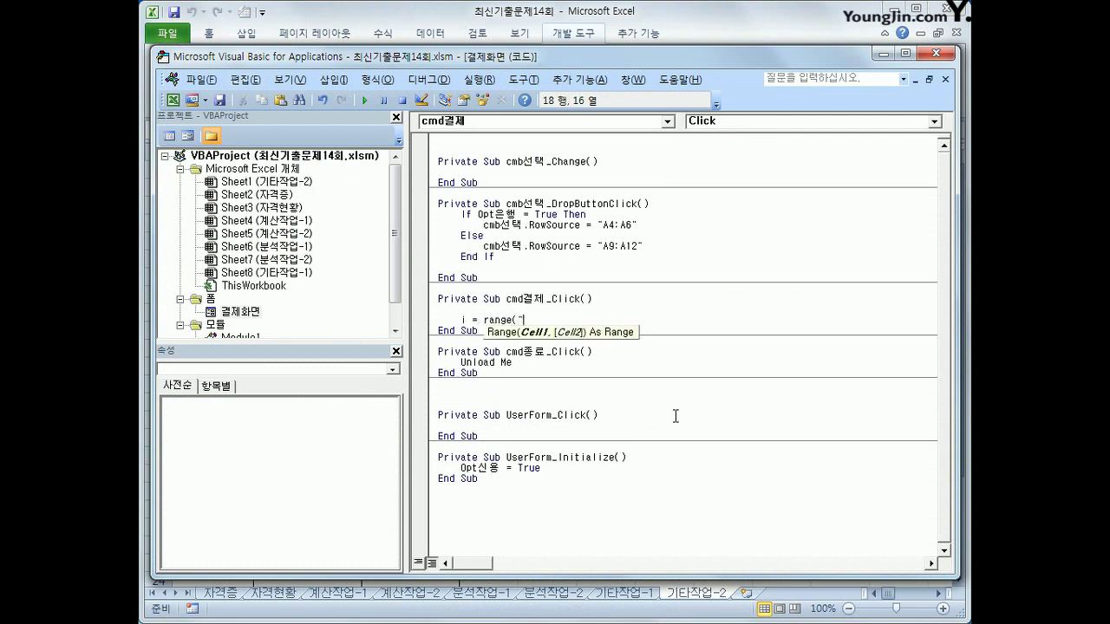
text(16").)
key(BackSpace)
key(BackSpace)
key(BackSpace)
text(").c)
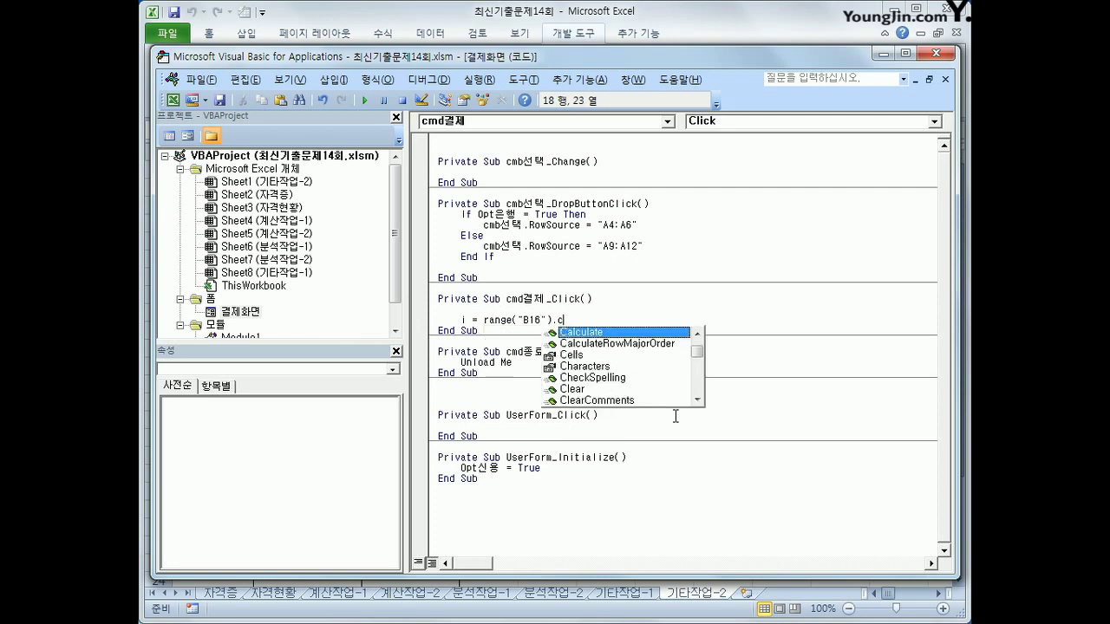
text(u)
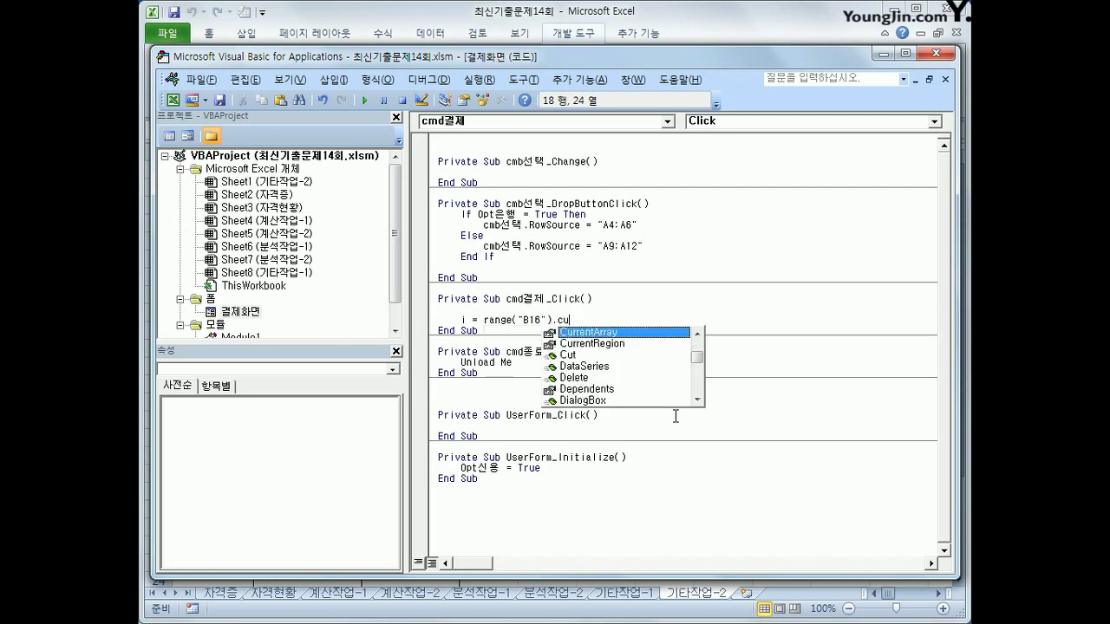
text(r)
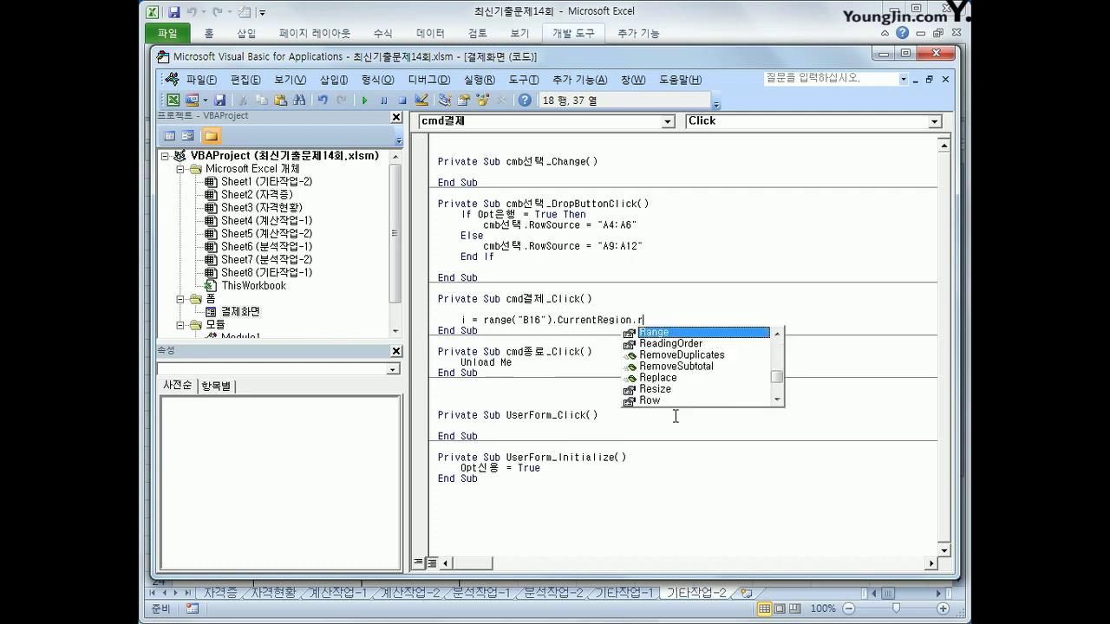
text(rentRegion.Rows.cou +)
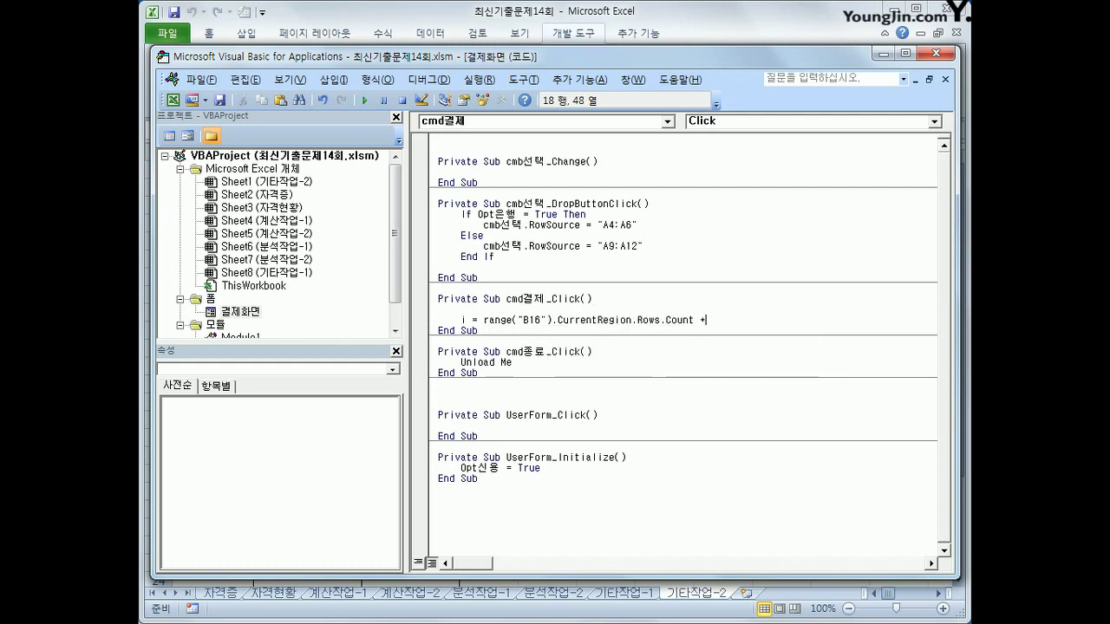
text( 16)
key(Return)
key(Return)
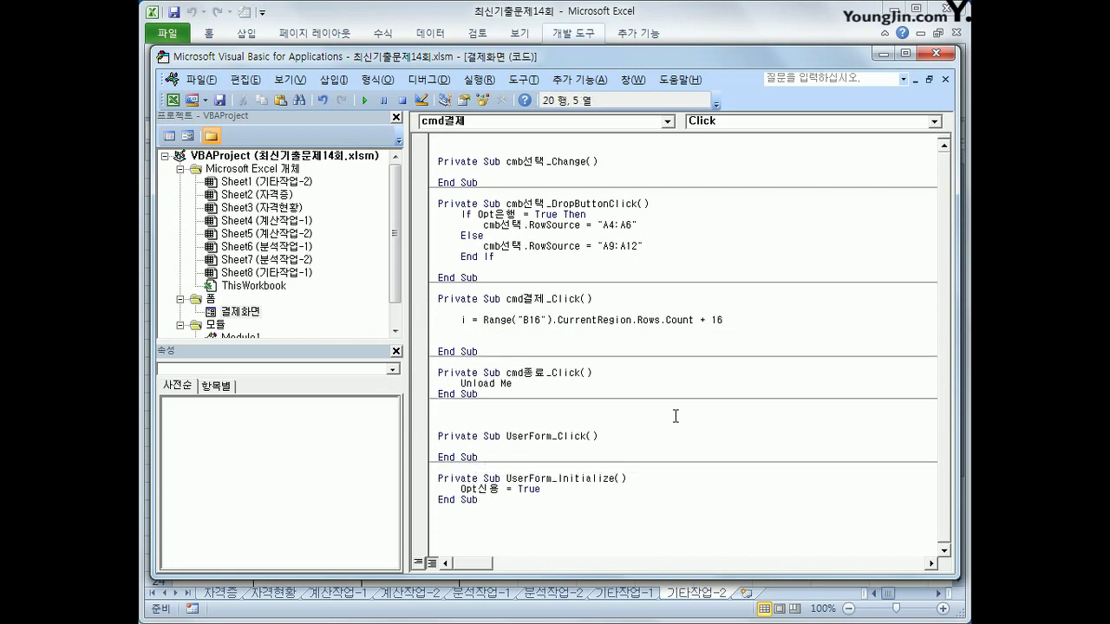
Step: Below the row calculation, add If Opt은행 = True Then with the line Cells(i, 1) = Opt은행.Caption
text(if opt은행 =true then)
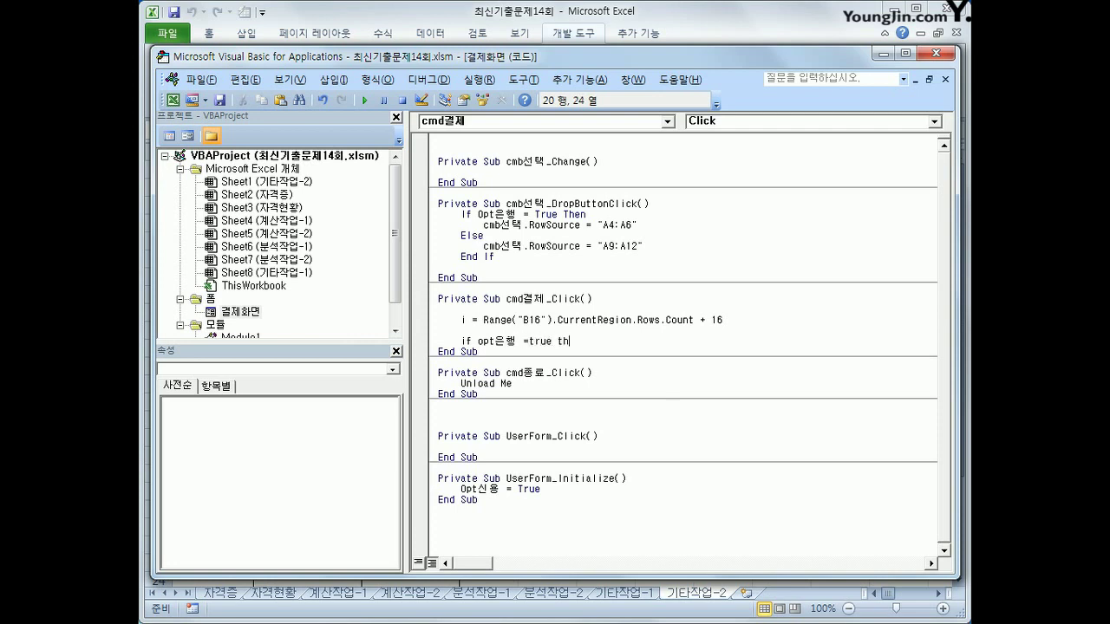
key(Return)
key(Tab)
text(cells(ki,)
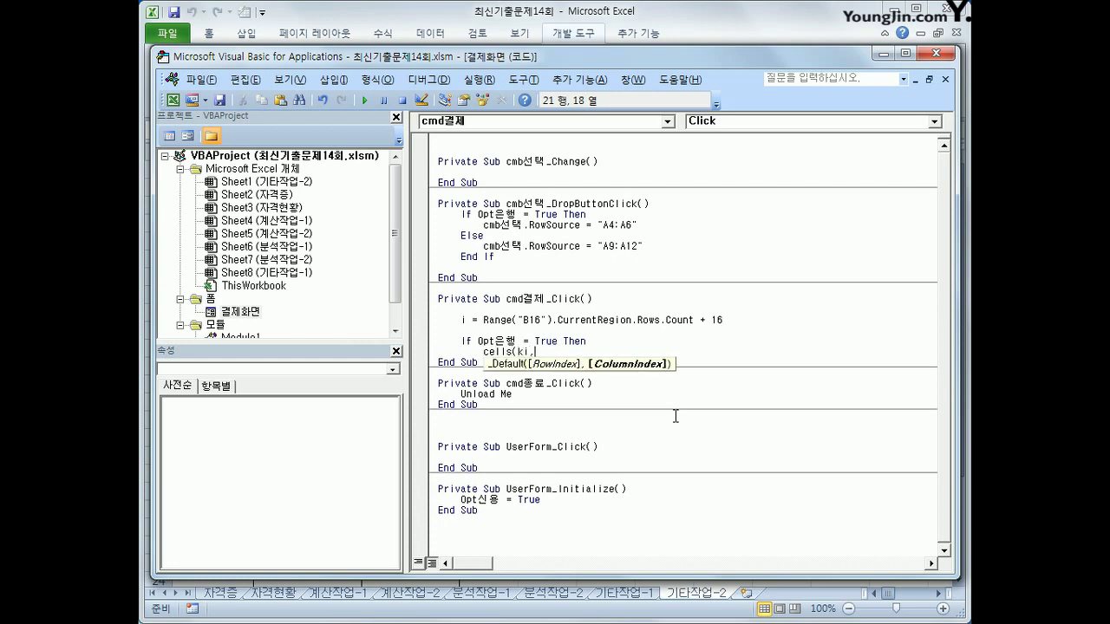
key(BackSpace)
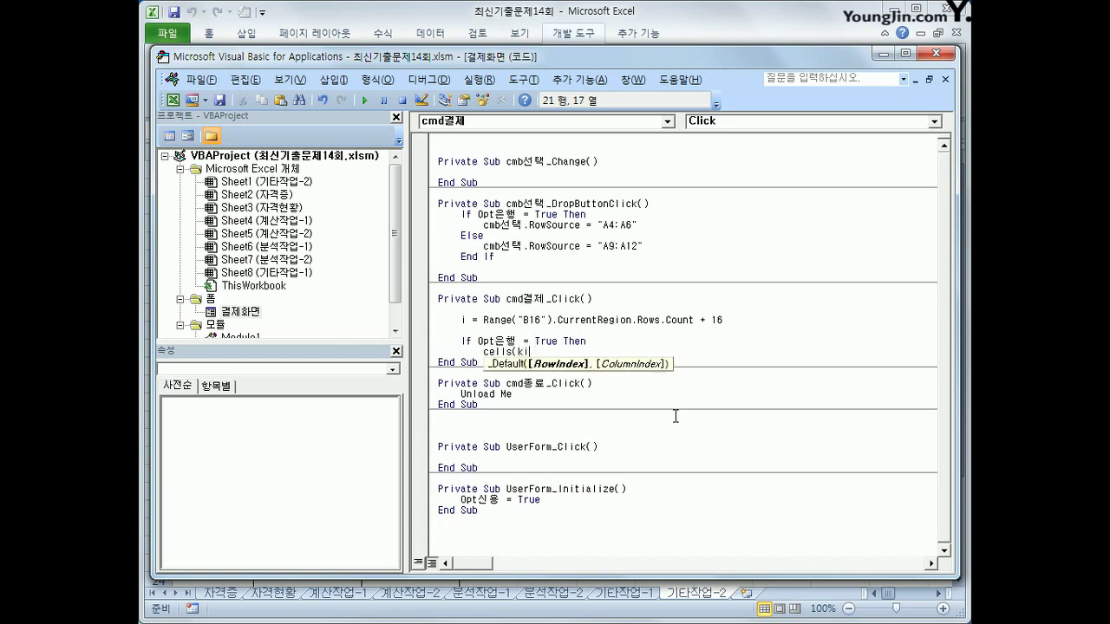
text(i,1))
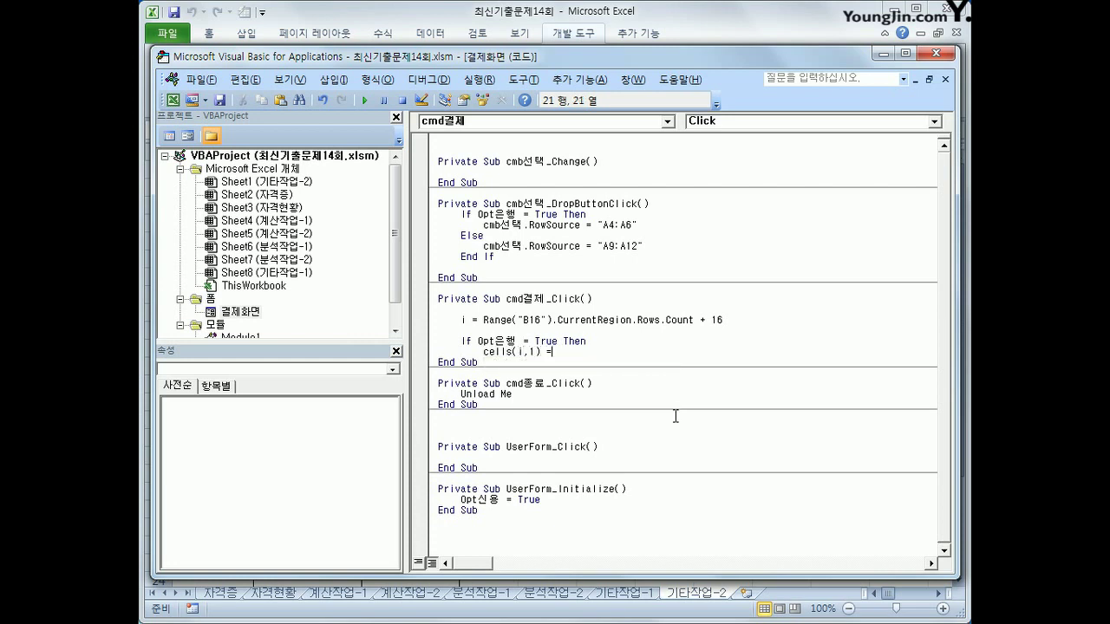
text( = "opt은행.cat)
key(BackSpace)
key(BackSpace)
key(BackSpace)
key(BackSpace)
key(BackSpace)
key(BackSpace)
key(BackSpace)
text(opt은행.ca)
key(Down)
key(Tab)
key(Return)
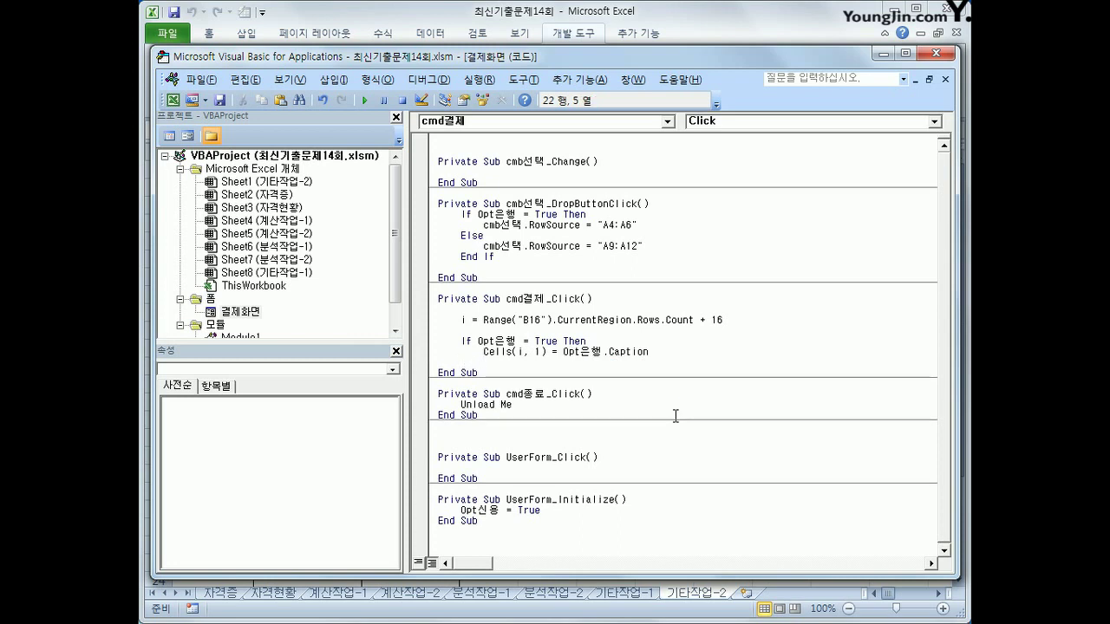
Step: Add an Else branch with the line Cells(i, 1) = Opt신용.Caption and close the block with End If
text(else)
key(Return)
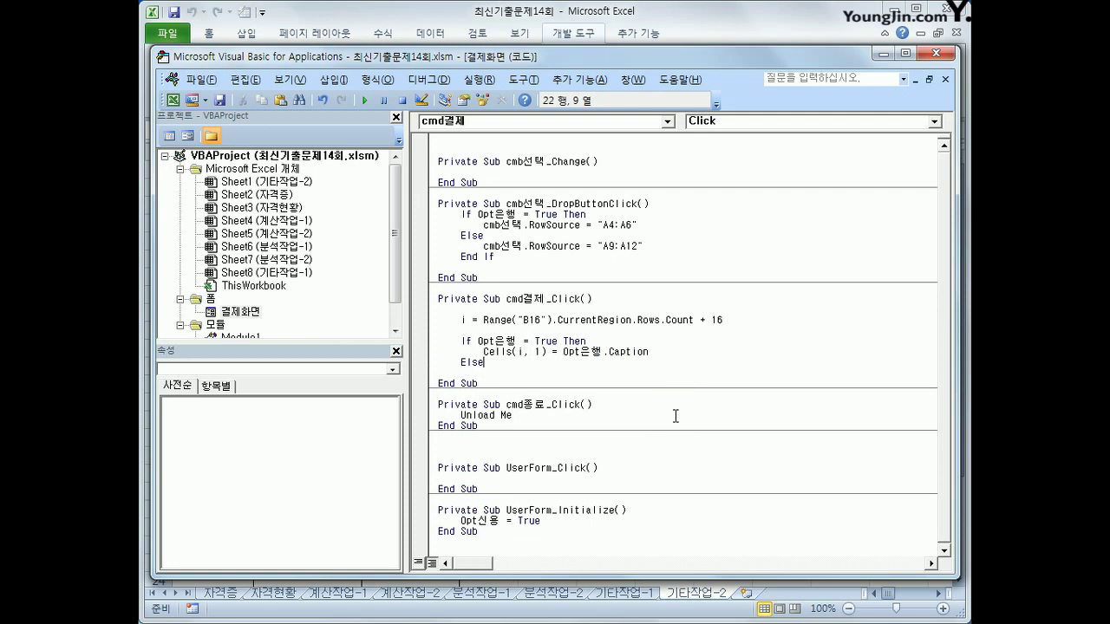
key(Up)
key(shift+End)
key(ctrl+c)
key(Down)
key(ctrl+v)
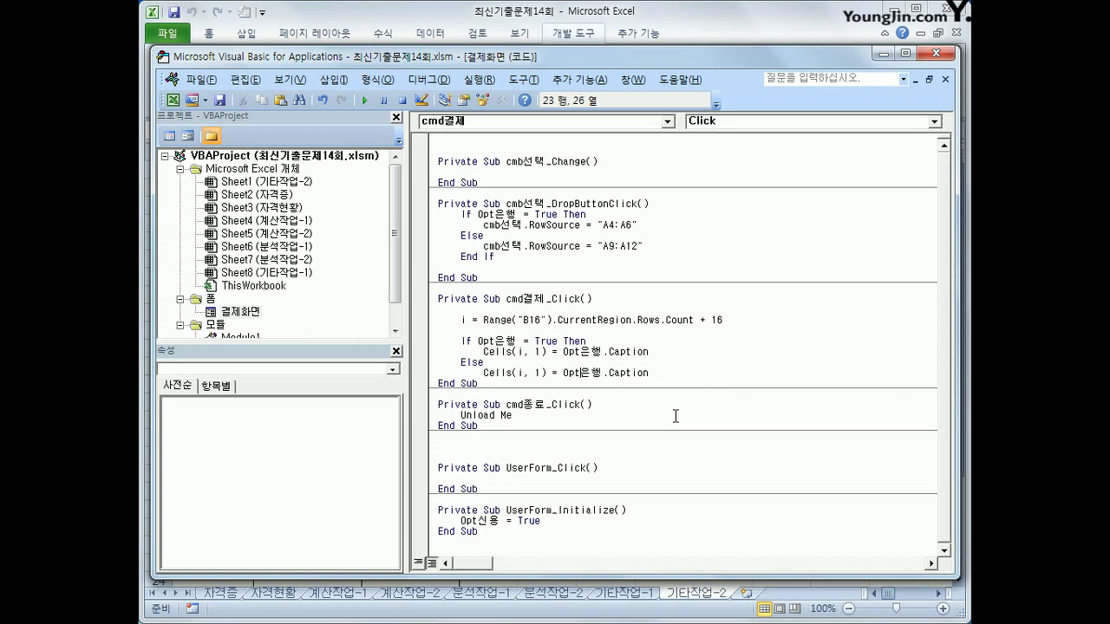
text(신요)
key(Delete)
key(Delete)
key(End)
key(Return)
text(End If)
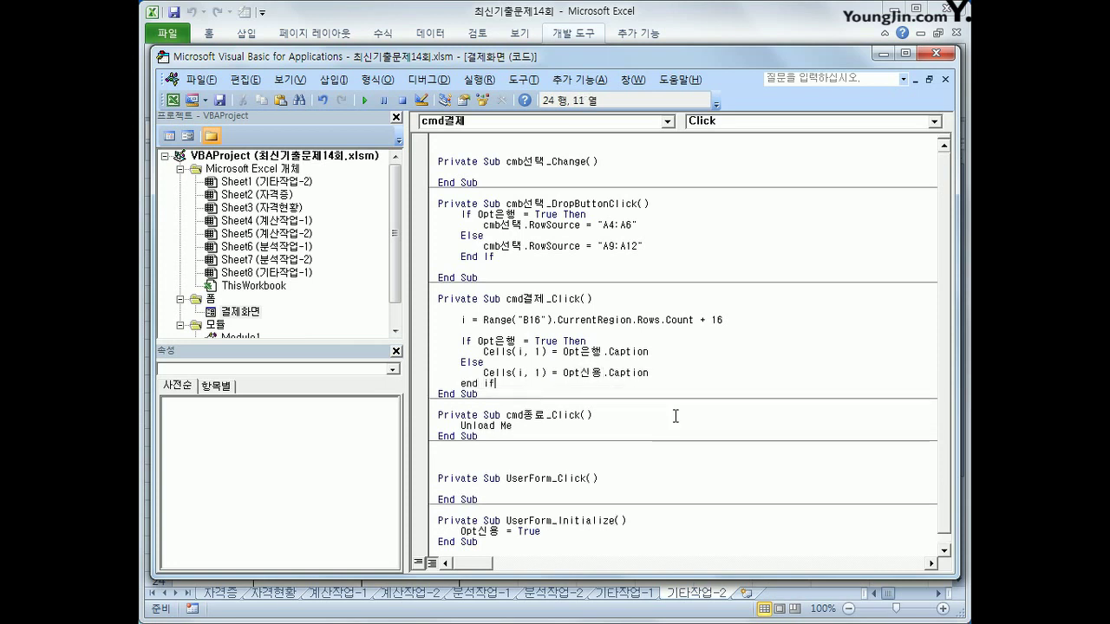
Step: Below the End If, add the lines Cells(i, 2) = cmb선택 and Cells(i, 3) = txt금액 * 1
key(Return)
text(ce)
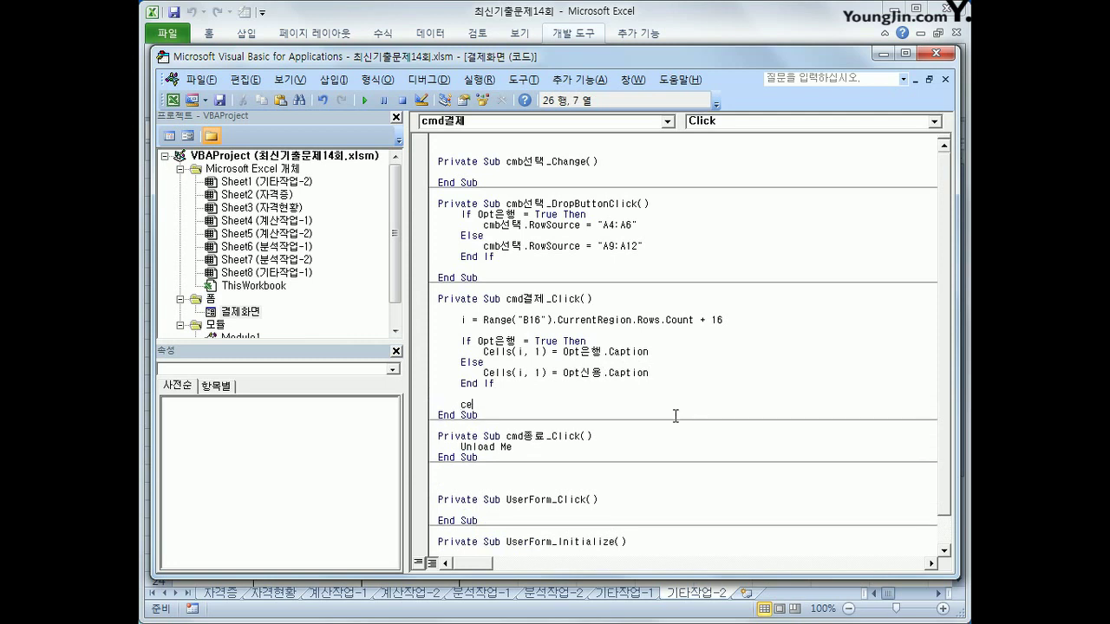
text(lls(i,2) = cmb선택)
key(Return)
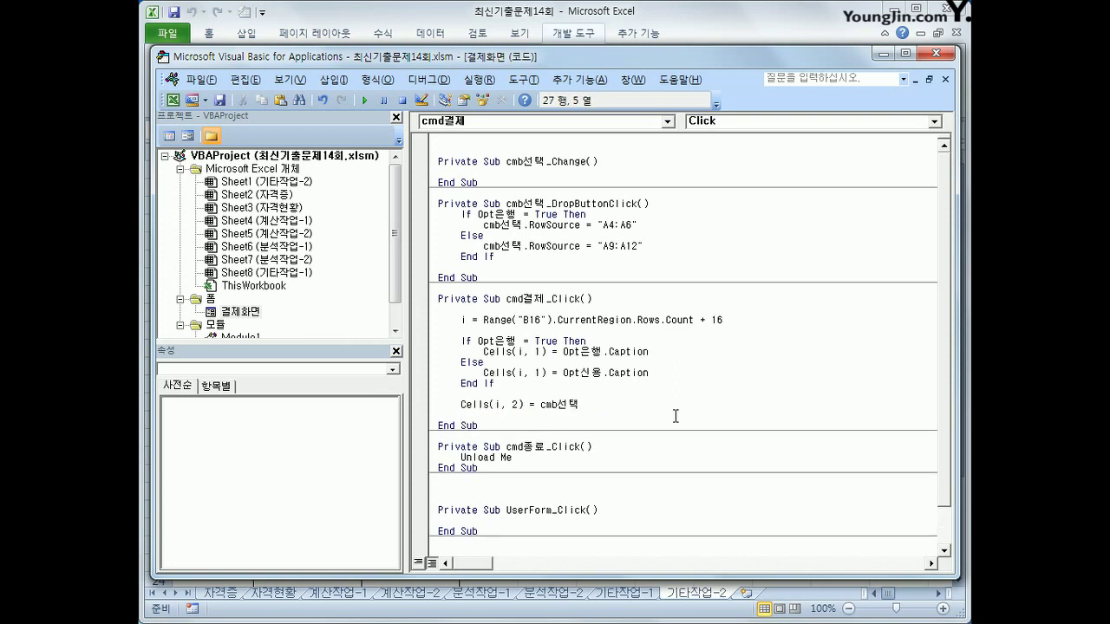
text(cells(i,)
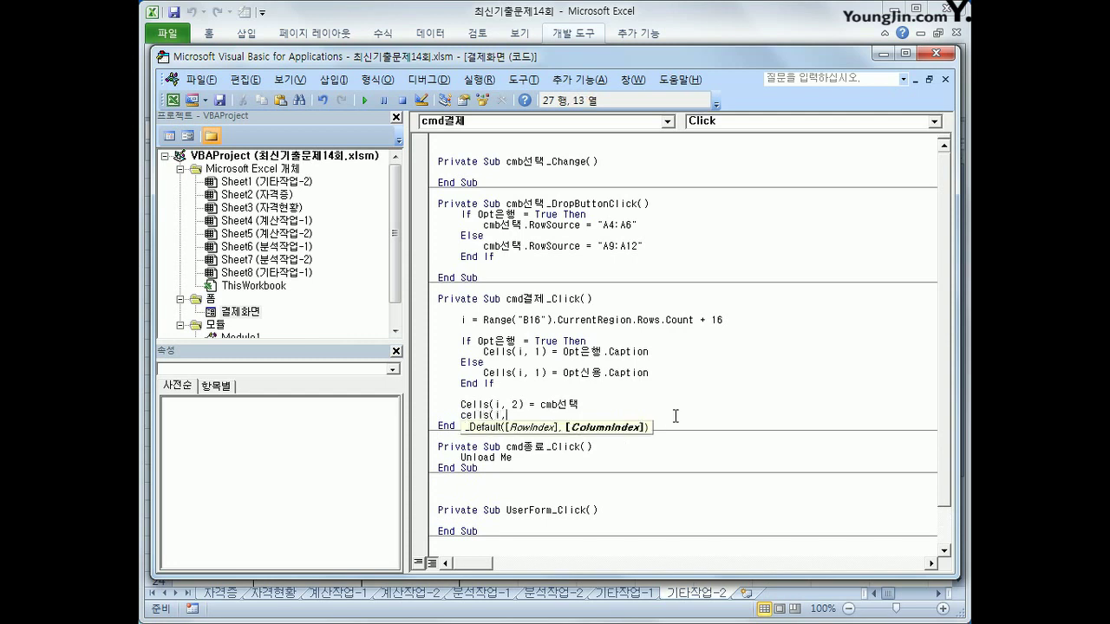
text(3) =)
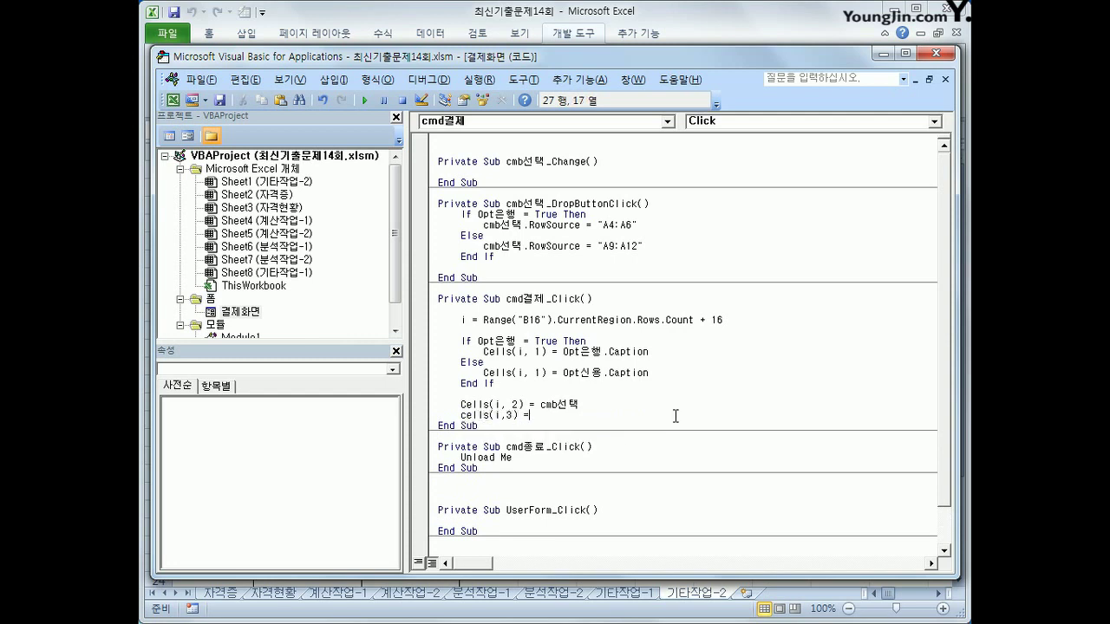
text( txt금액)
text(* 1)
key(Return)
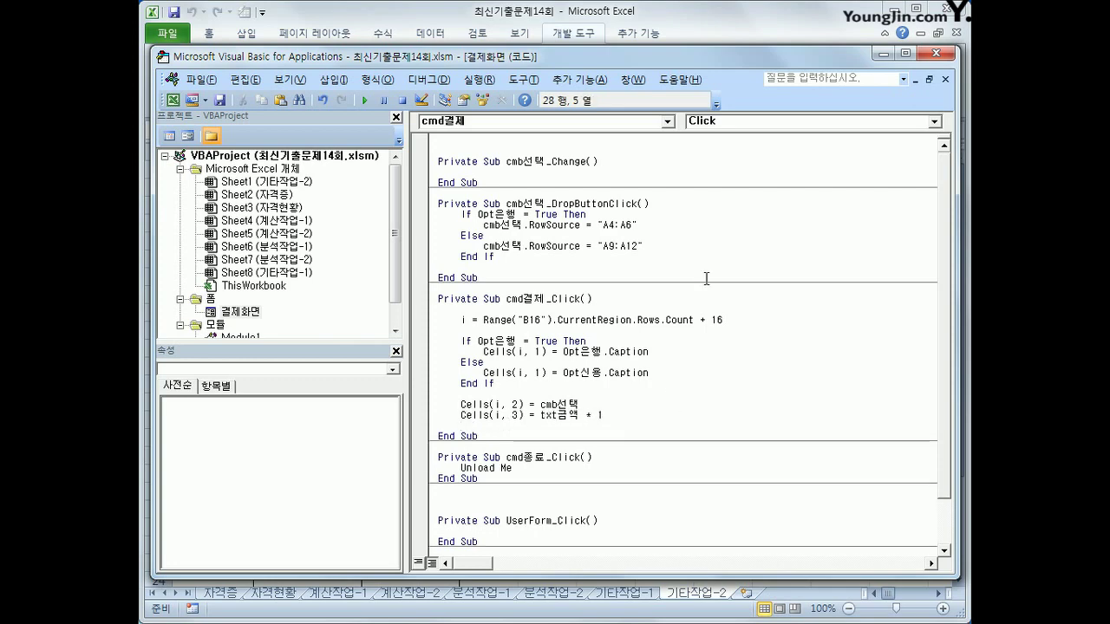
Step: Run the 결제화면 form from the sheet and register a 은행이체 payment with 하나은행 and amount 10000
click(943, 54)
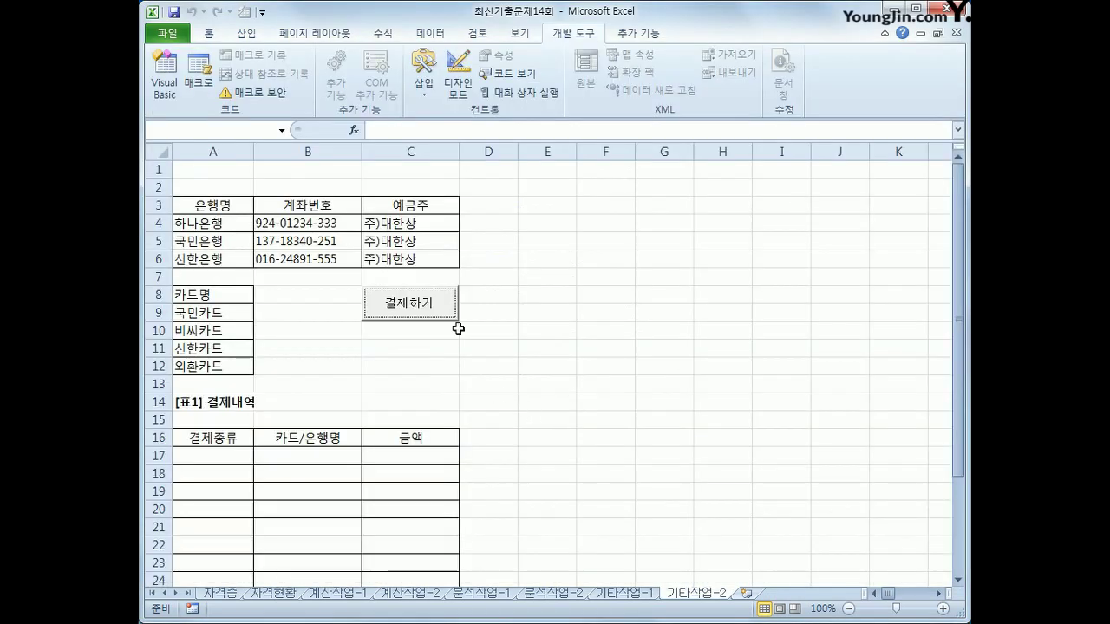
drag(565, 225, 742, 192)
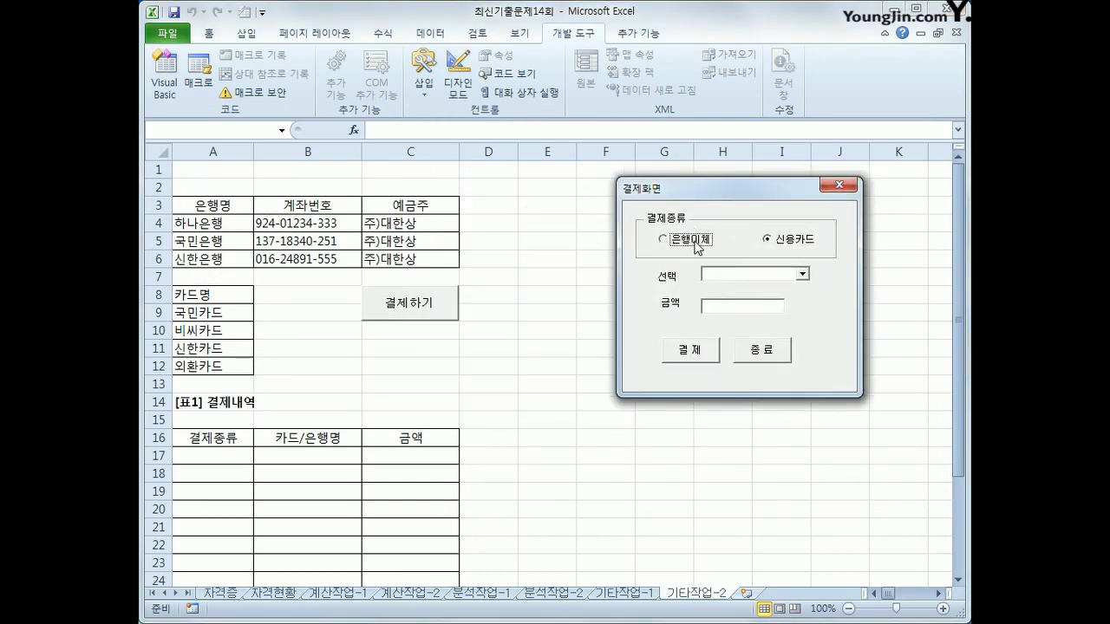
click(697, 246)
click(802, 273)
click(788, 286)
click(761, 305)
text(1)
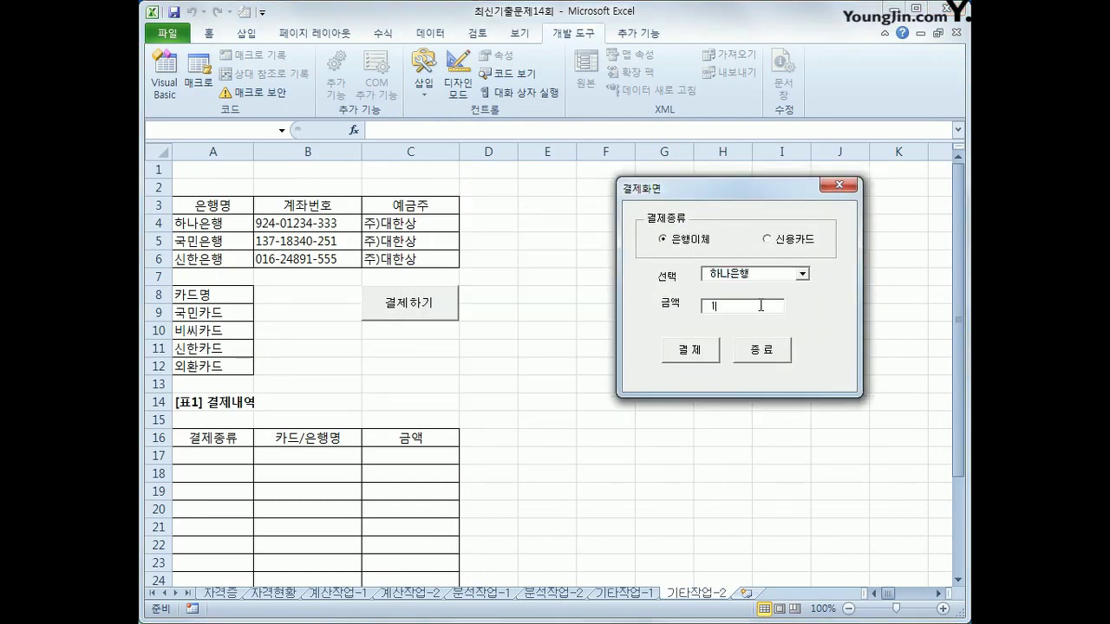
text(0000)
click(695, 355)
Step: Register a 신용카드 payment with 비씨카드 and amount 50000, and close the 결제화면 form
click(787, 239)
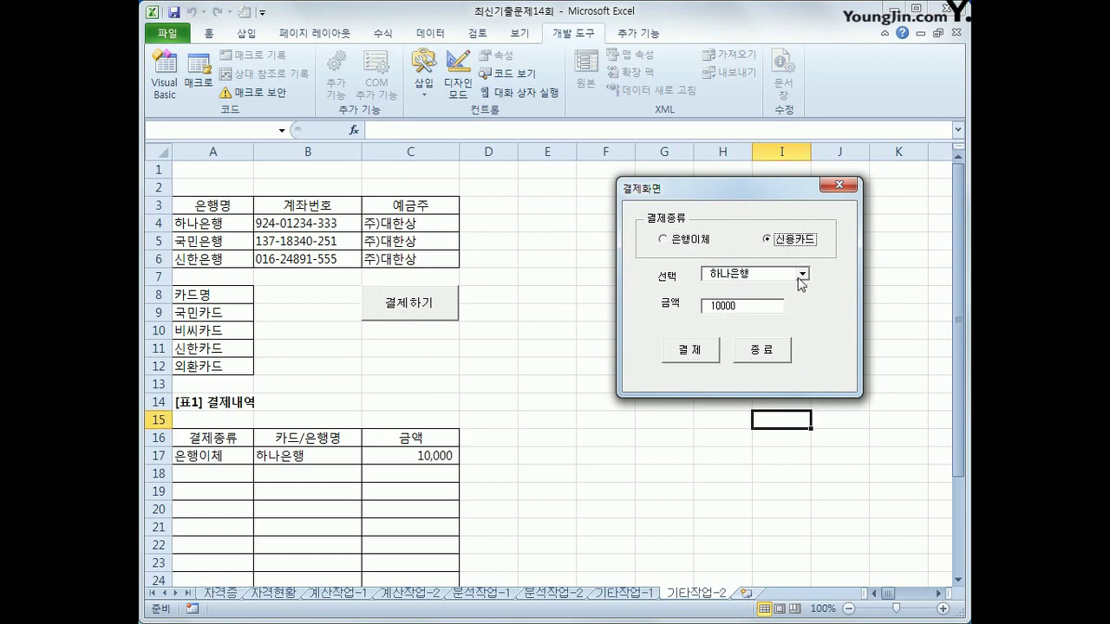
click(802, 274)
click(755, 299)
drag(744, 306, 691, 296)
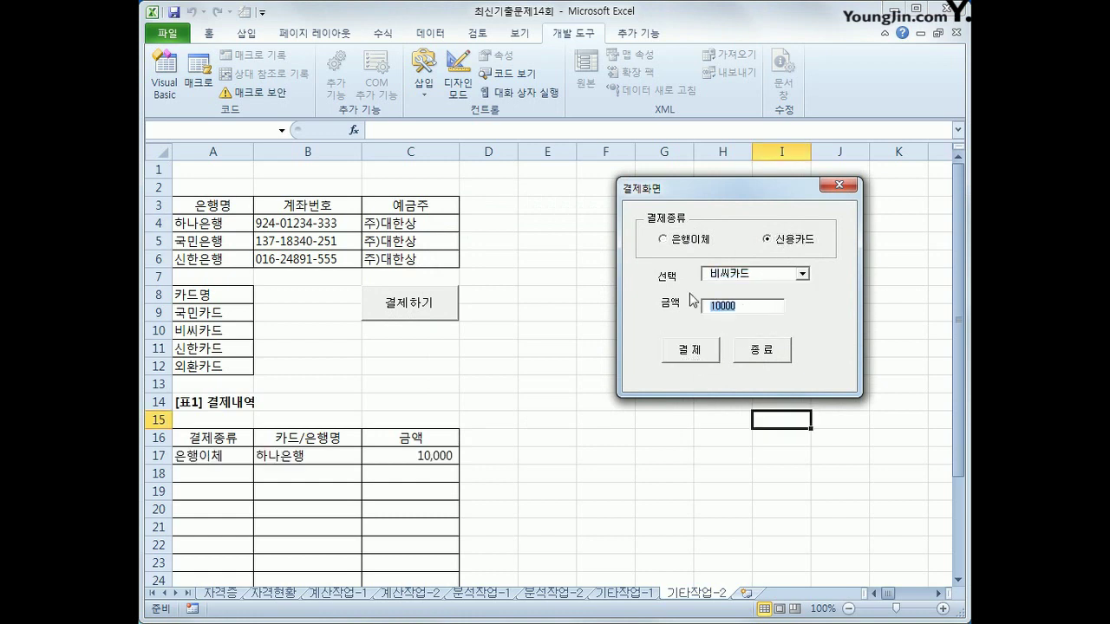
text(5)
click(718, 353)
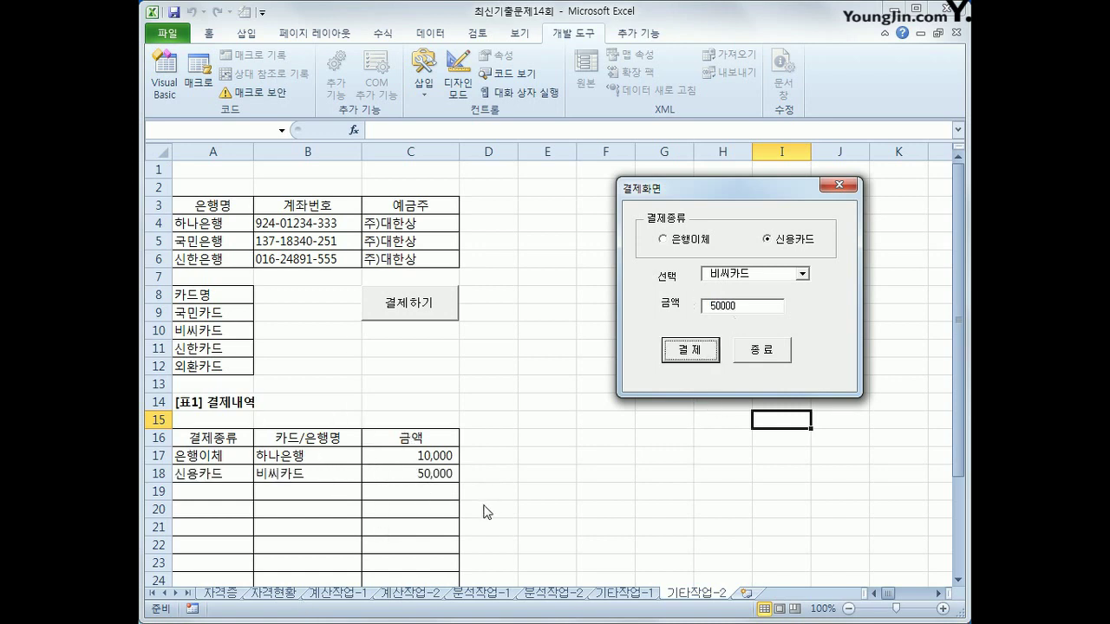
click(786, 350)
click(764, 508)
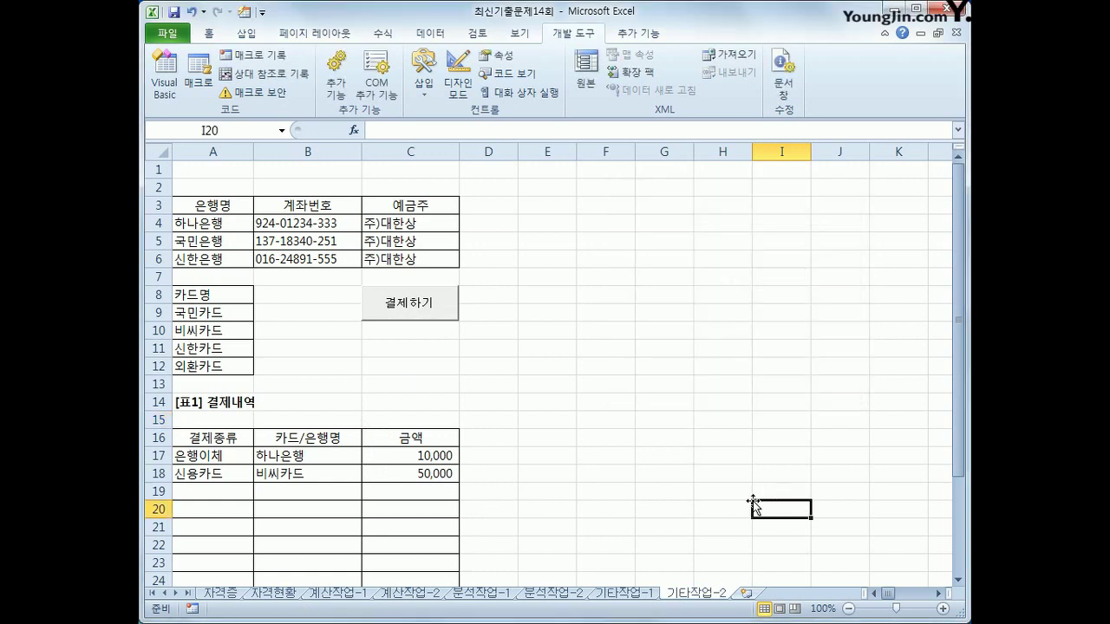